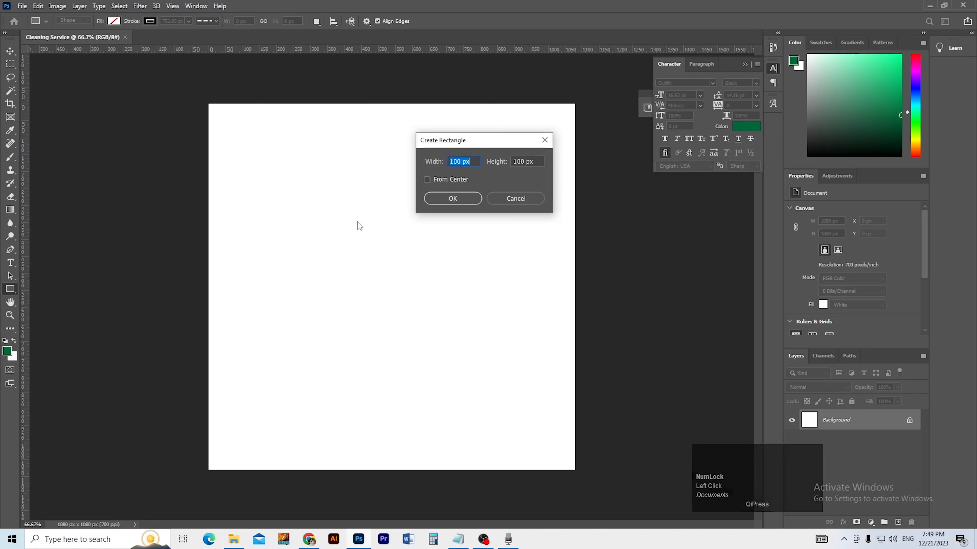
Step: Create a 50 × 50 px rectangle from the Create Rectangle dialog
left_click_drag(490, 142, 460, 156)
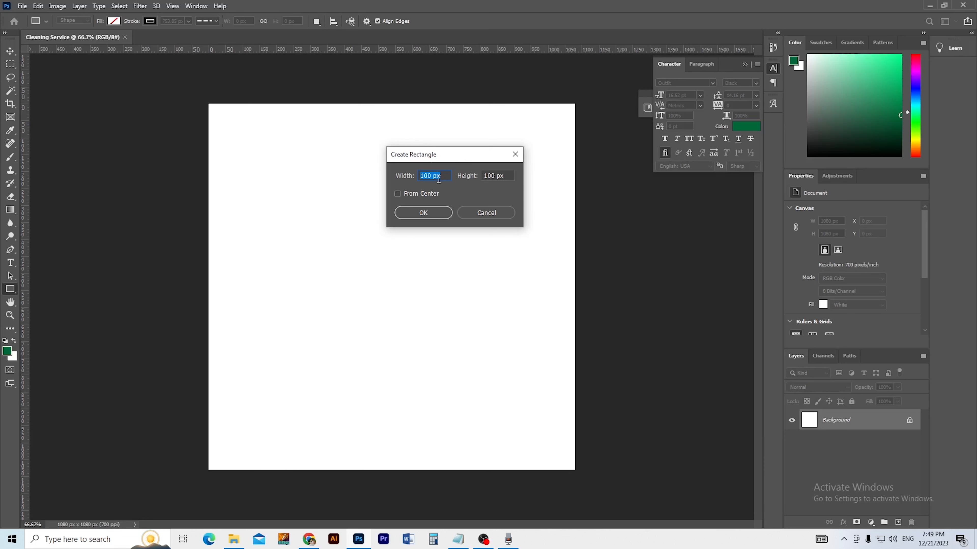
type("50")
key("Tab")
type("5")
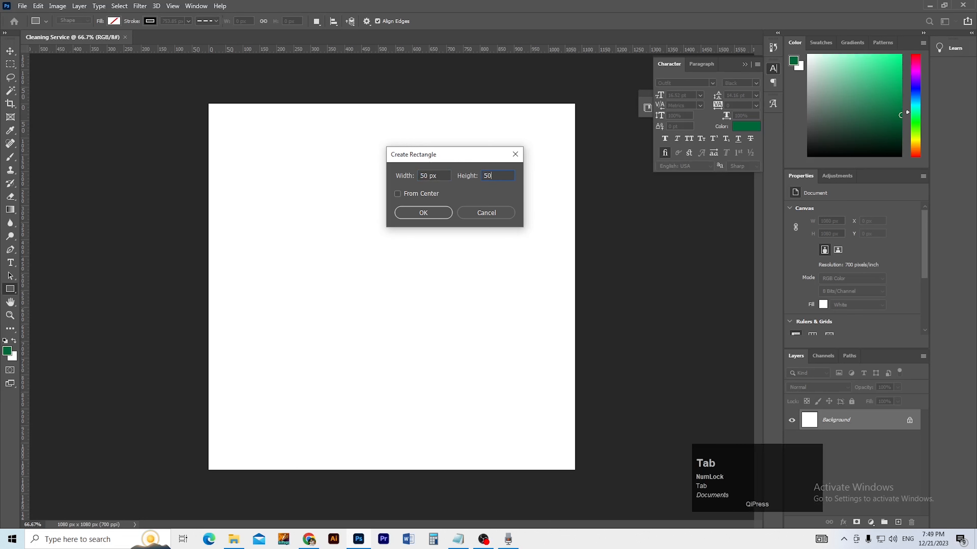
left_click(423, 216)
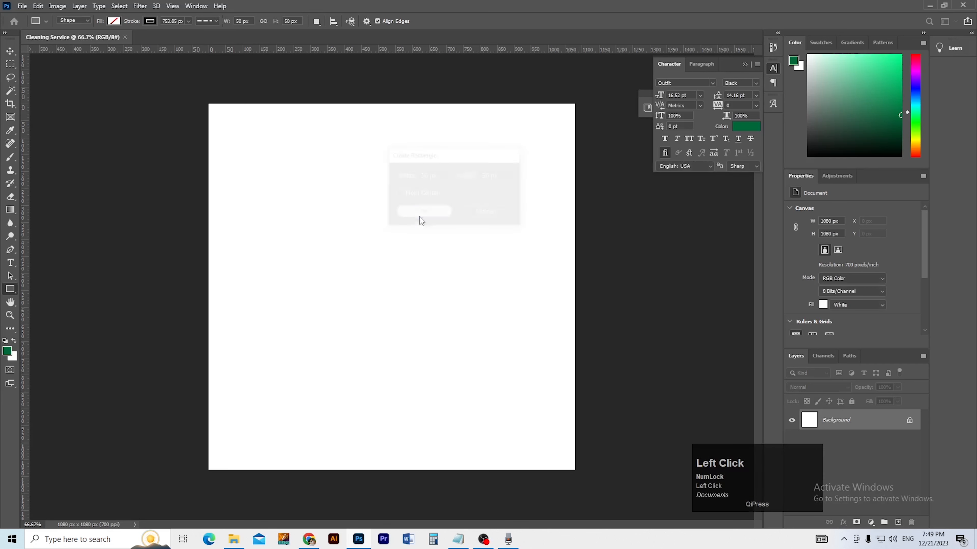
Step: With the Move tool, make the Rectangle 1 layer active and select the whole canvas
key("v")
left_click(315, 238)
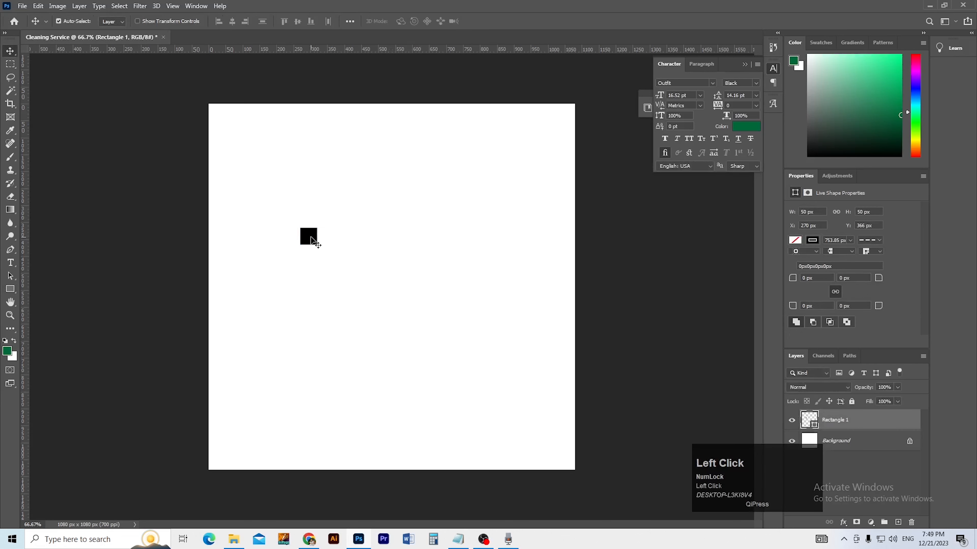
key("ctrl")
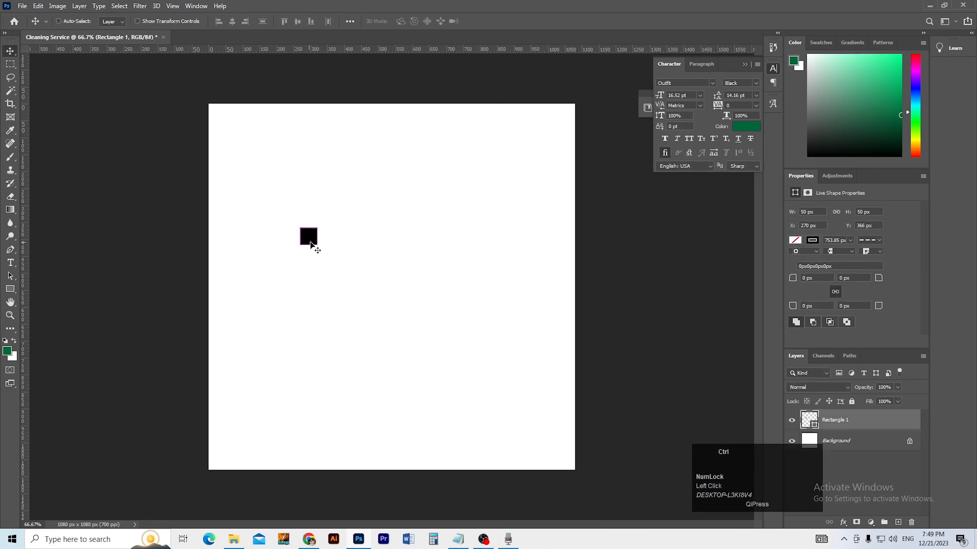
left_click(878, 424)
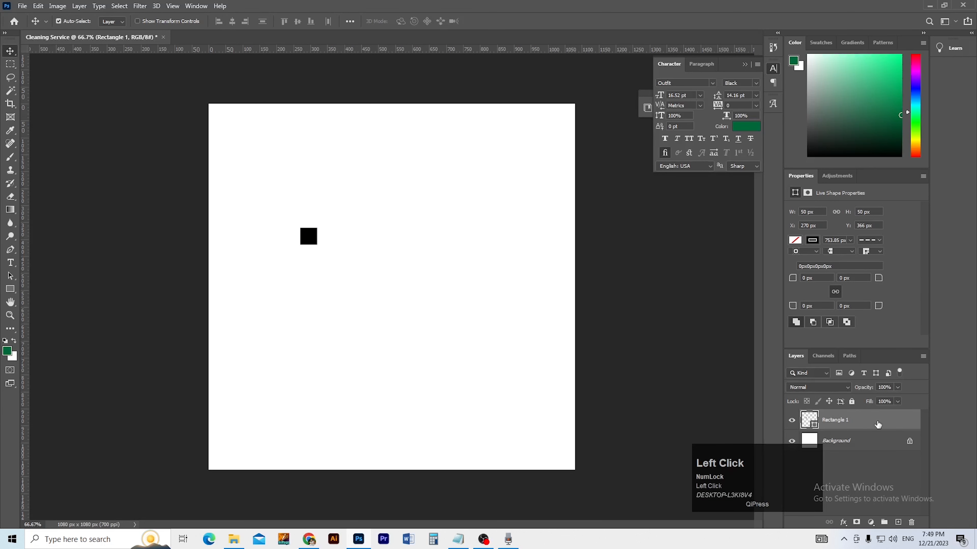
key("ctrl+a")
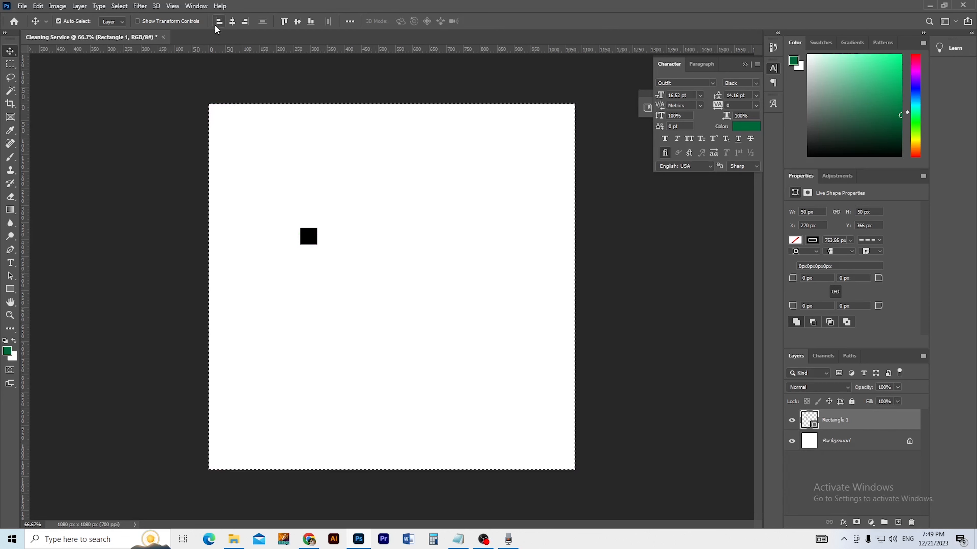
Step: Align the 50 px square to the canvas's left and top edges, then deselect the canvas
left_click(221, 51, "ctrl")
left_click(230, 92, "ctrl")
left_click(231, 94, "ctrl")
left_click_drag(253, 92, 244, 104)
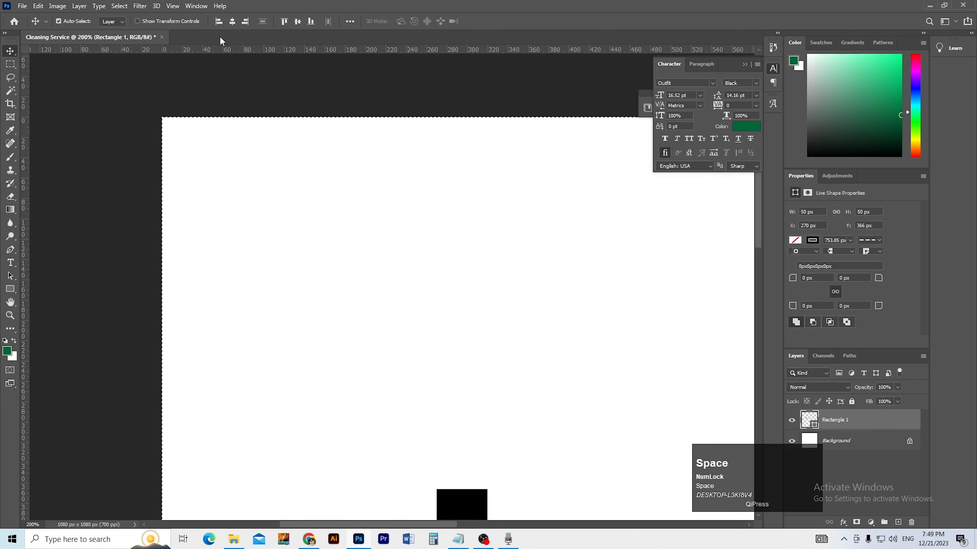
left_click(219, 23)
left_click(284, 21)
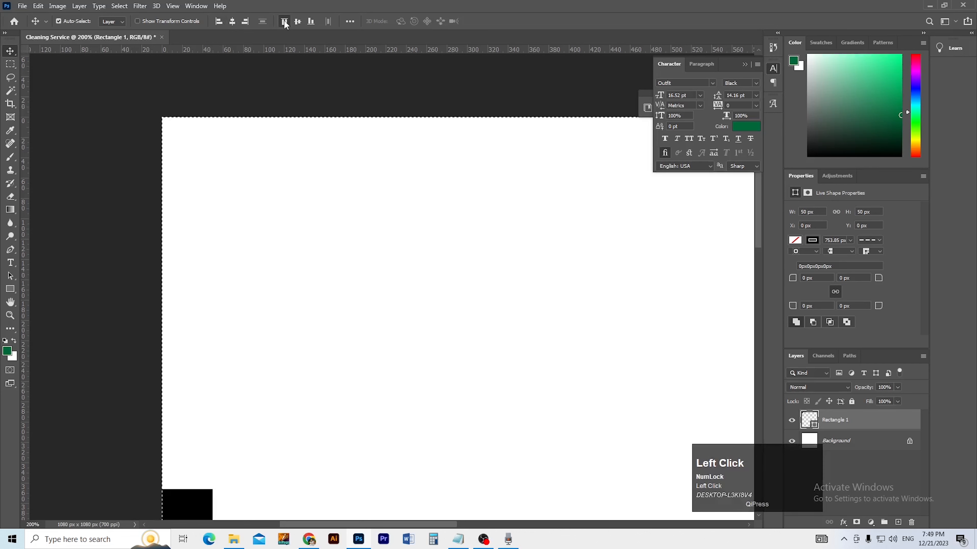
key("ctrl+d")
left_click(254, 106)
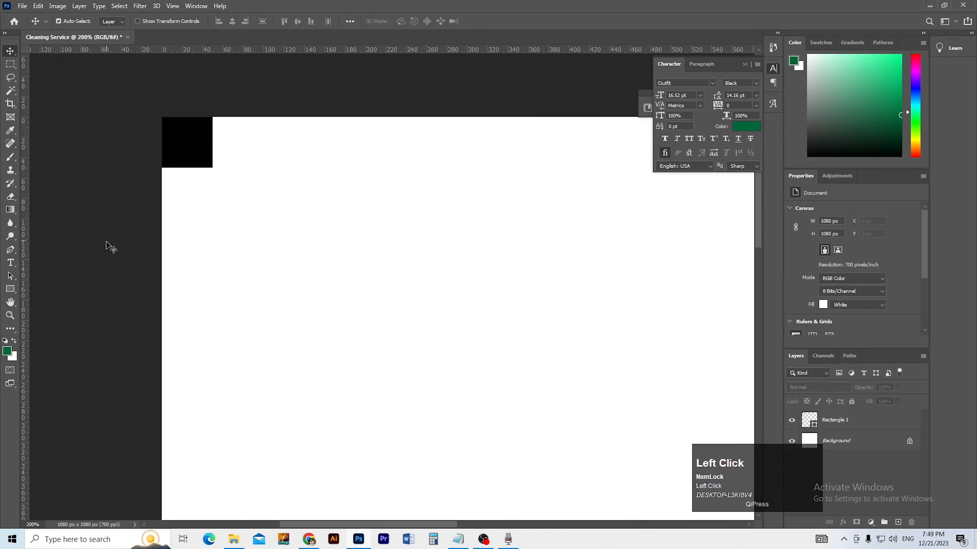
key("a")
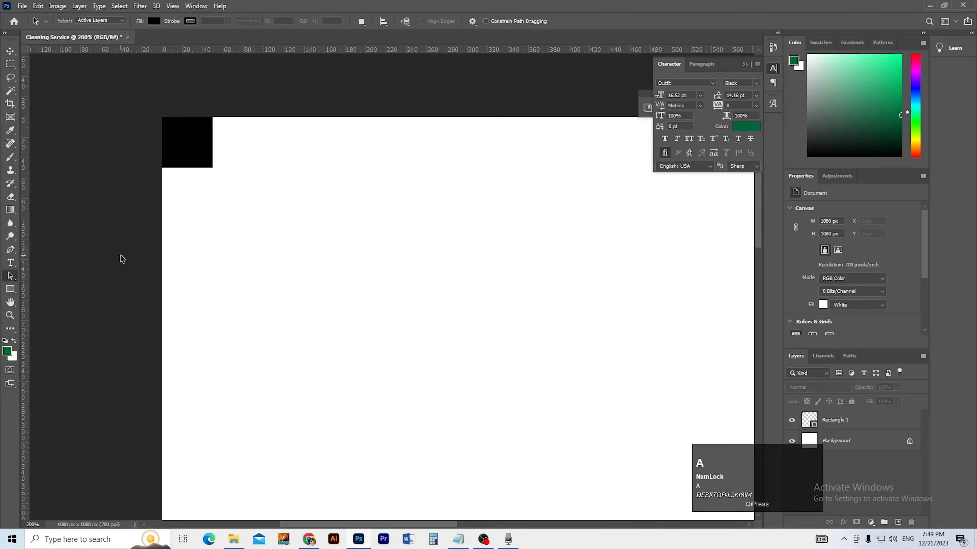
Step: Select the square's path and create New Guides From Shape along its four edges
left_click(13, 279)
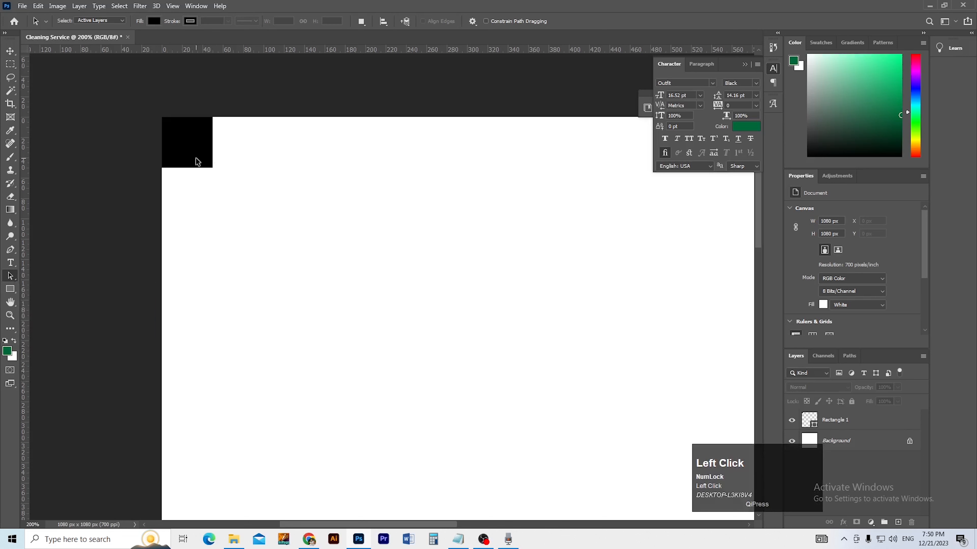
left_click(824, 418)
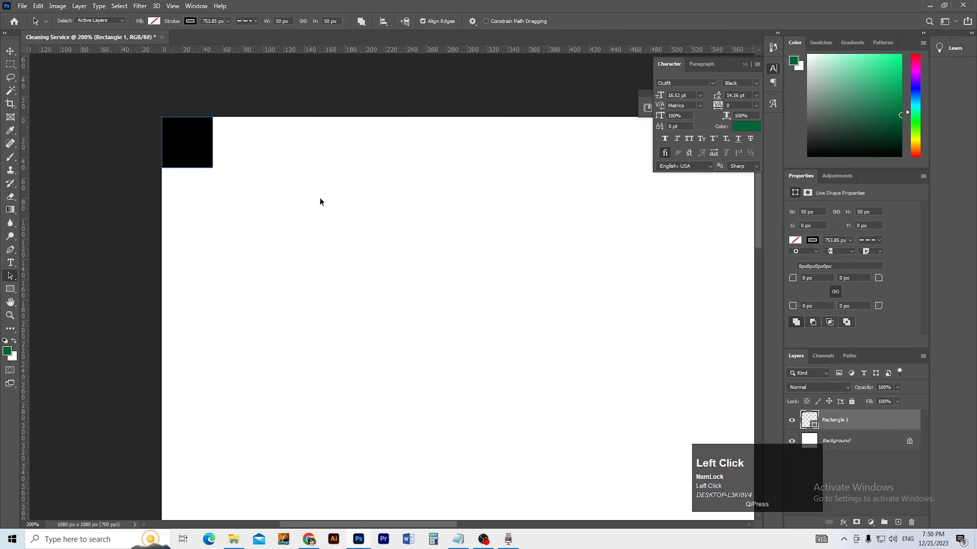
right_click(194, 151)
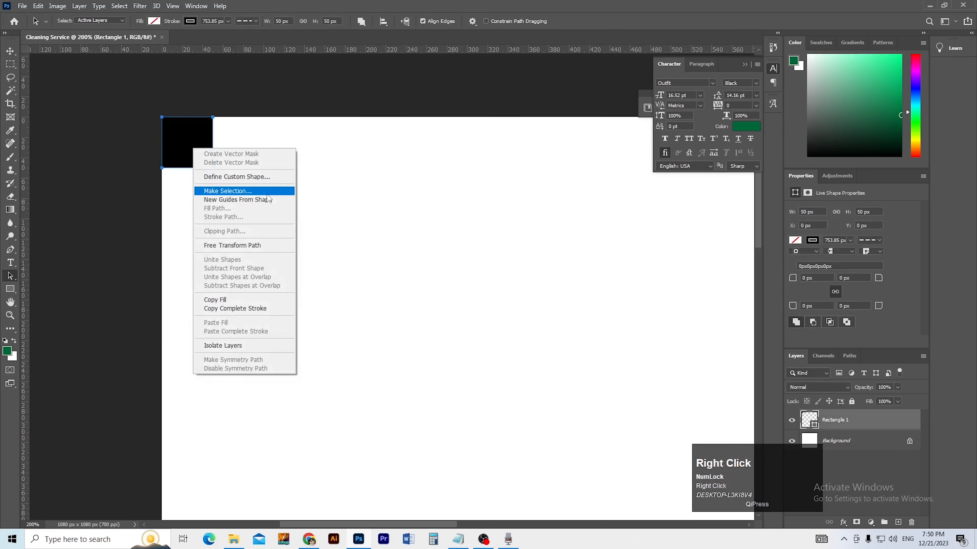
left_click(278, 202)
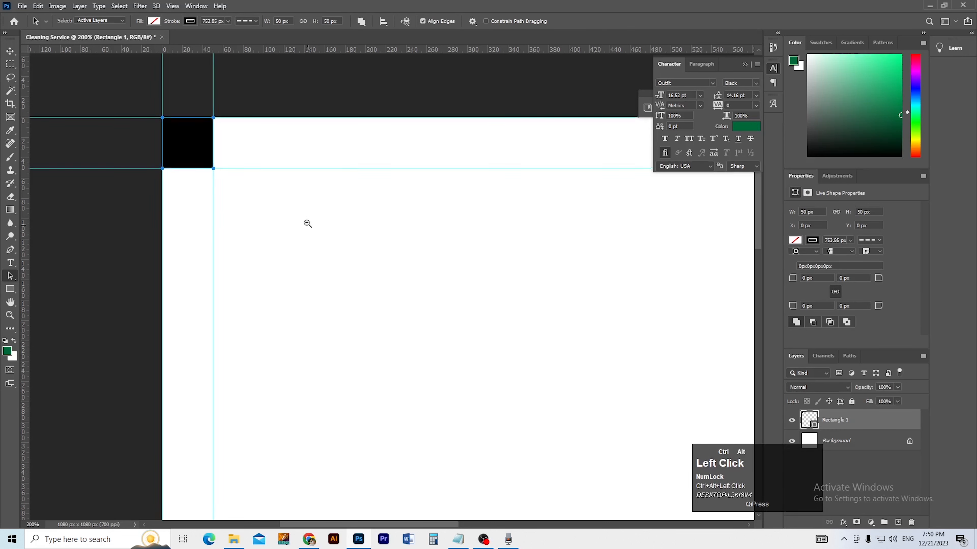
scroll(306, 224, "down", 3)
Step: Align the square to the canvas's right and bottom edges against a full-canvas selection
key("v")
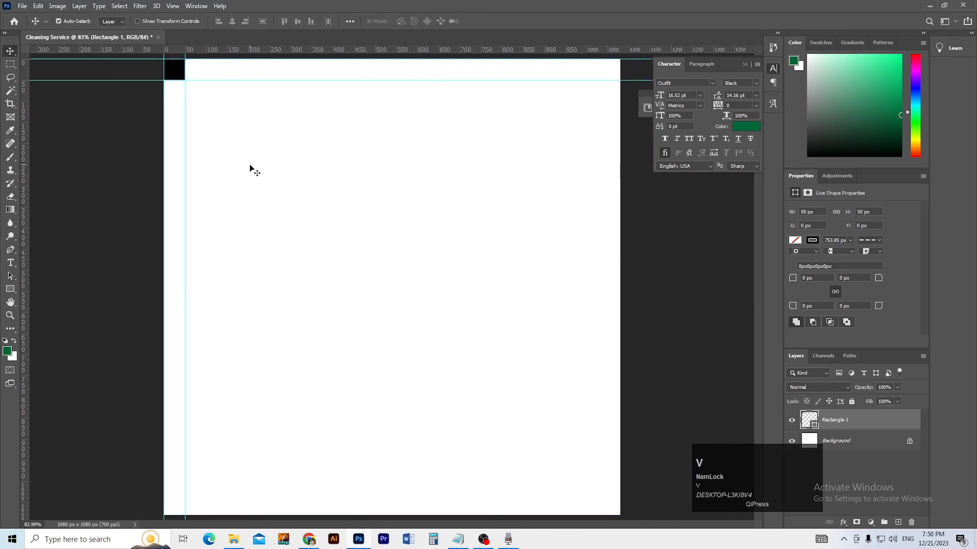
key("ctrl+a")
left_click(311, 22)
left_click(310, 22)
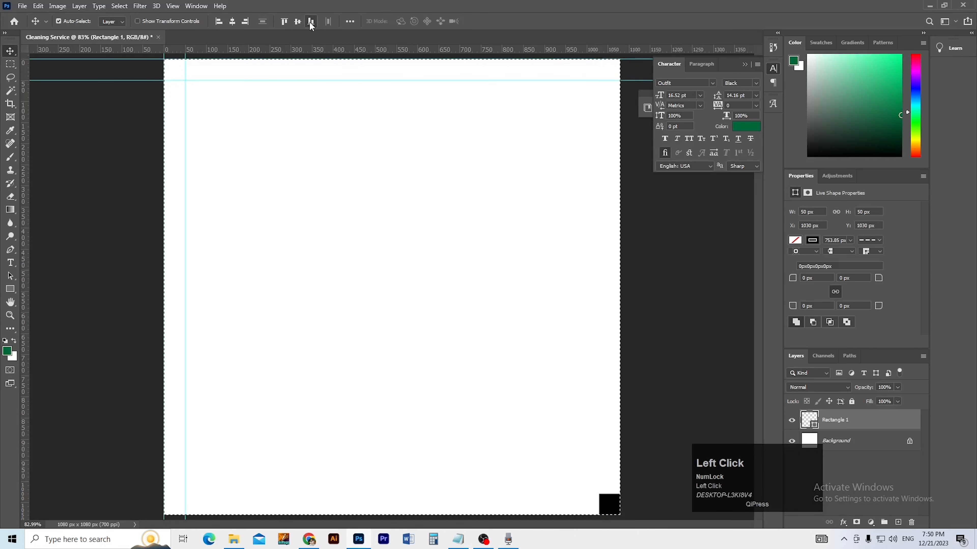
left_click_drag(591, 486, 473, 354)
left_click_drag(517, 421, 581, 455)
left_click_drag(488, 411, 525, 434)
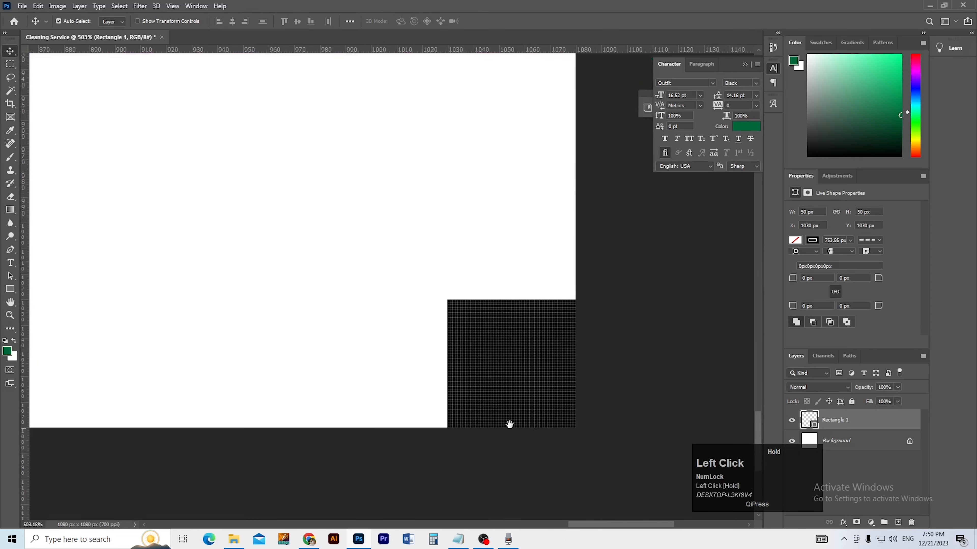
left_click_drag(290, 386, 311, 399)
Step: Add guides from the corner square's shape, then delete the helper square layer
left_click(10, 276)
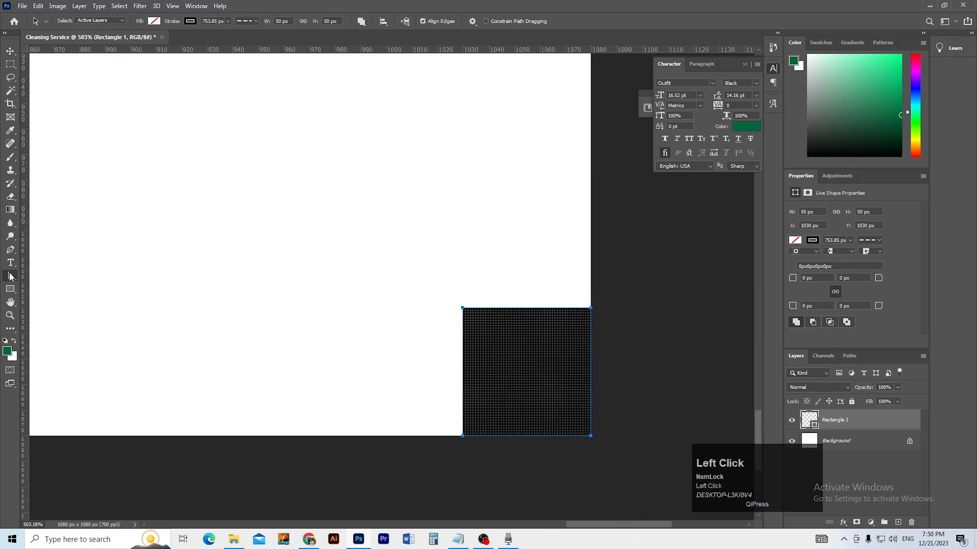
right_click(499, 388)
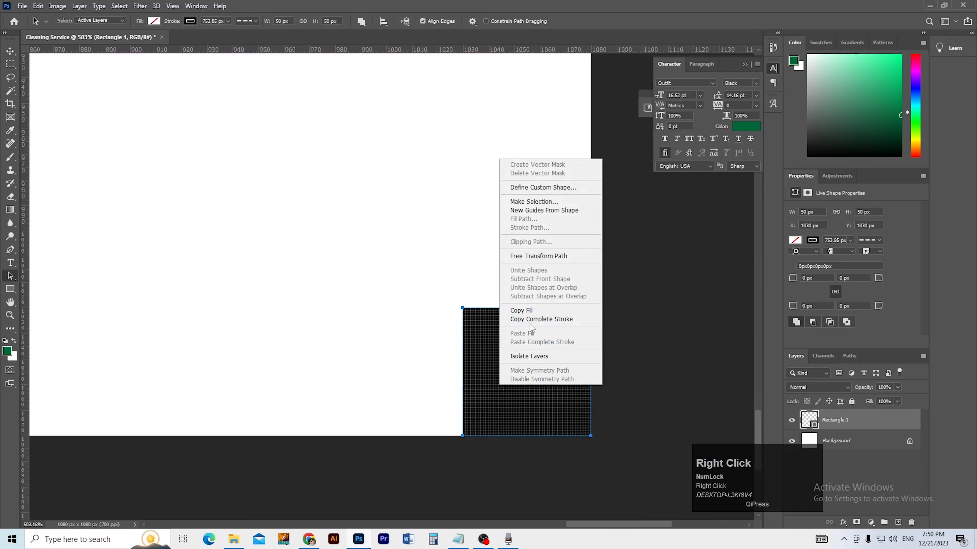
left_click(532, 214)
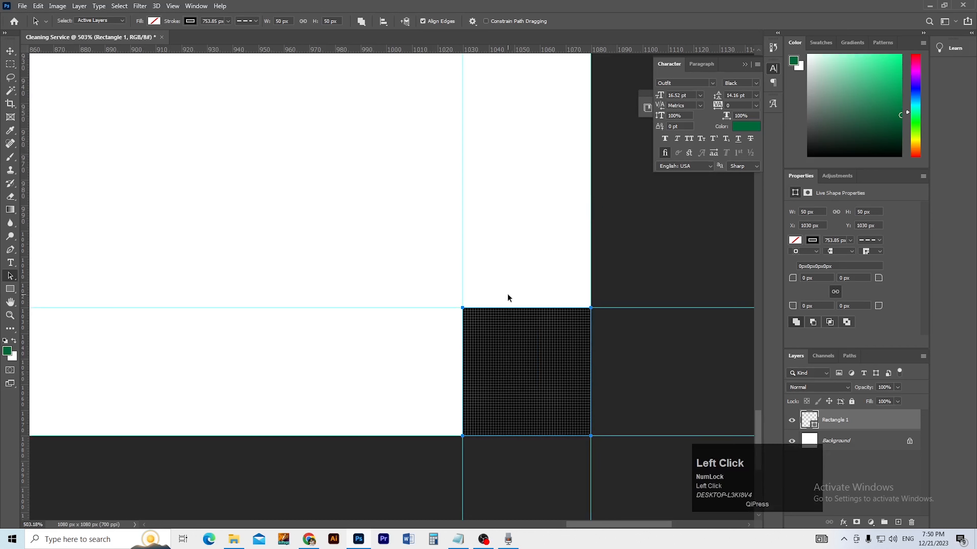
key("ctrl+0")
key("Delete")
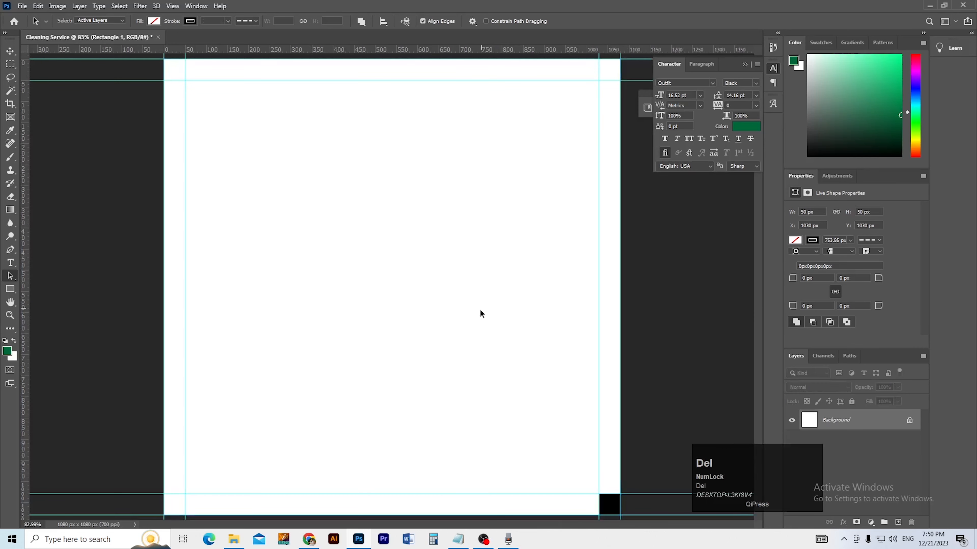
key("ctrl+space")
left_click(380, 228, "ctrl")
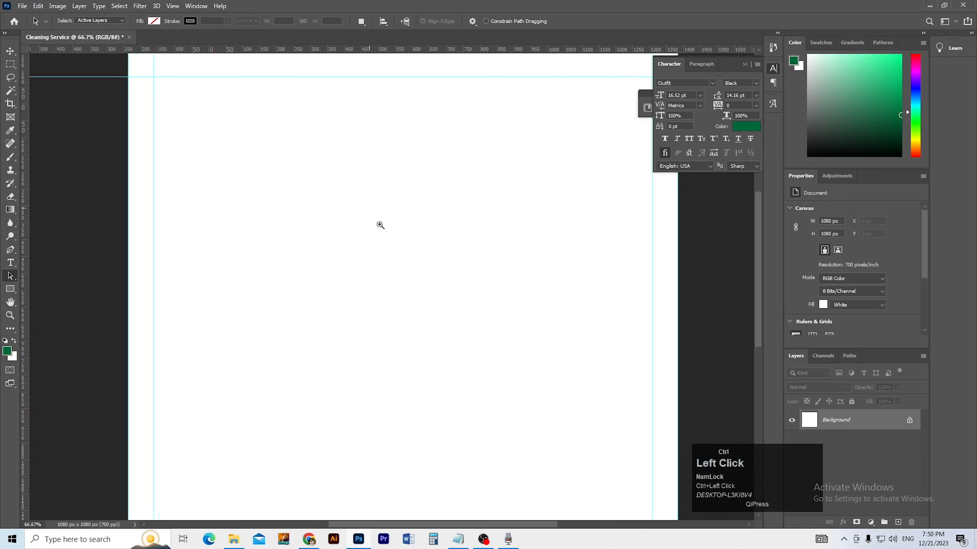
Step: Start saving the document, then cancel the save dialog
left_click(392, 245, "ctrl+alt")
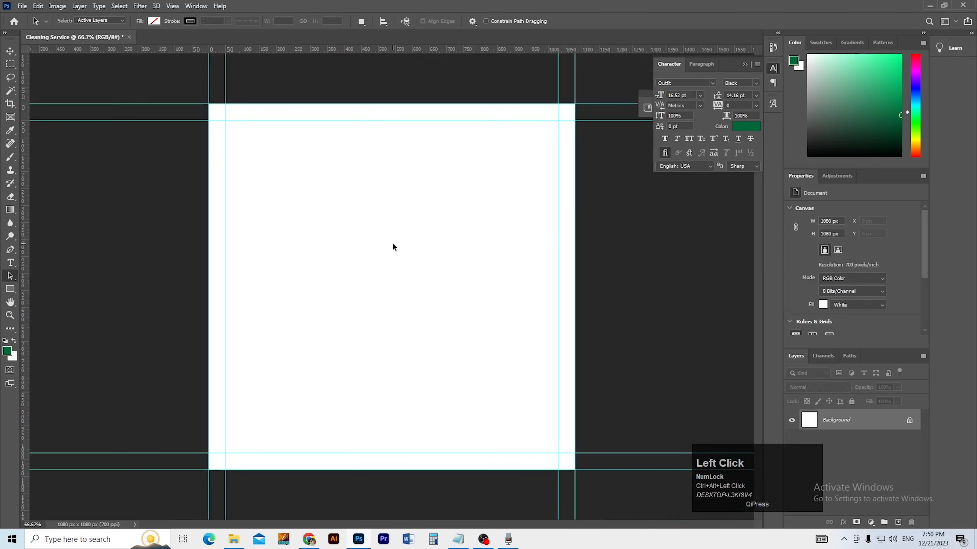
key("ctrl+s")
left_click(453, 315)
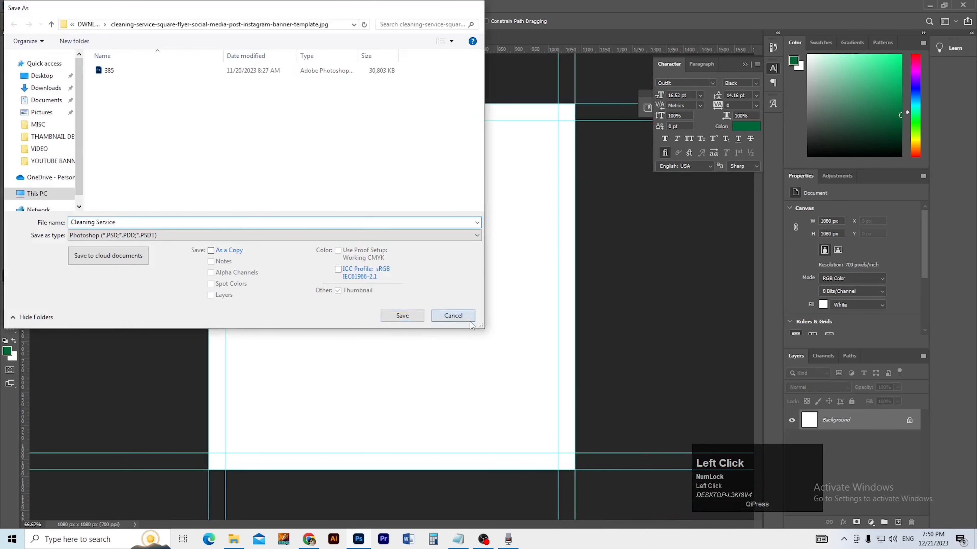
mouse_move(673, 461)
left_mouse_down()
mouse_move(686, 476)
mouse_move(680, 435)
mouse_move(680, 443)
left_mouse_up()
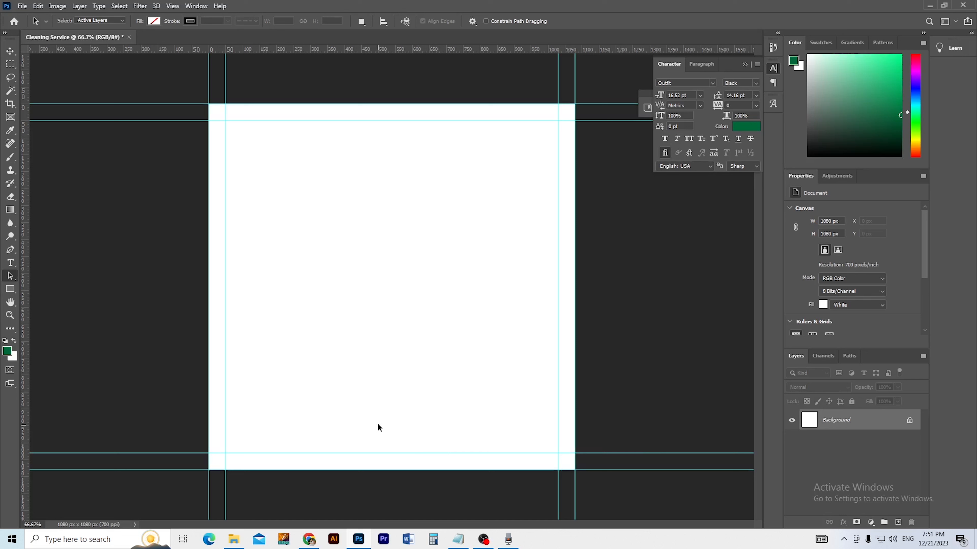
left_click(367, 424)
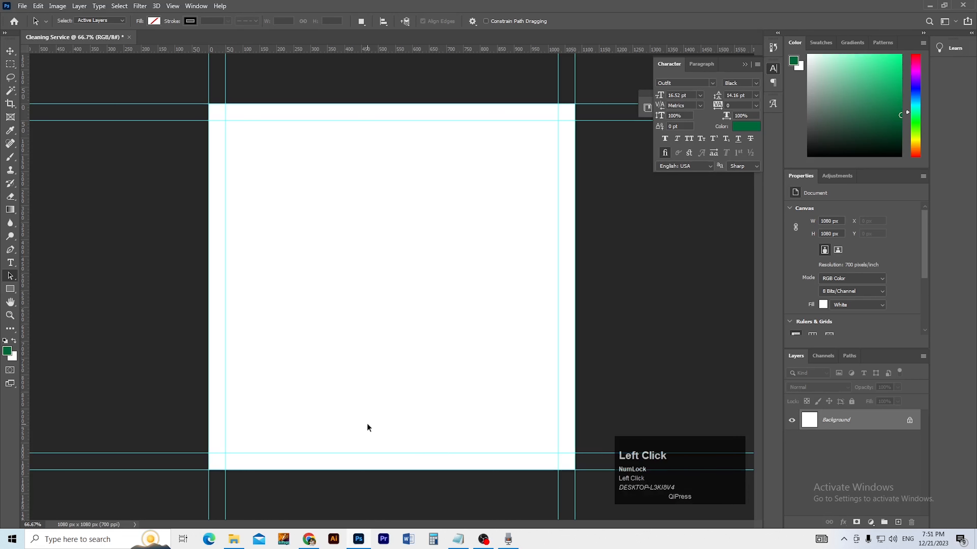
Step: Reopen Save As and copy the Clean Post folder path from File Explorer
key("ctrl+shift+s")
left_click(234, 540)
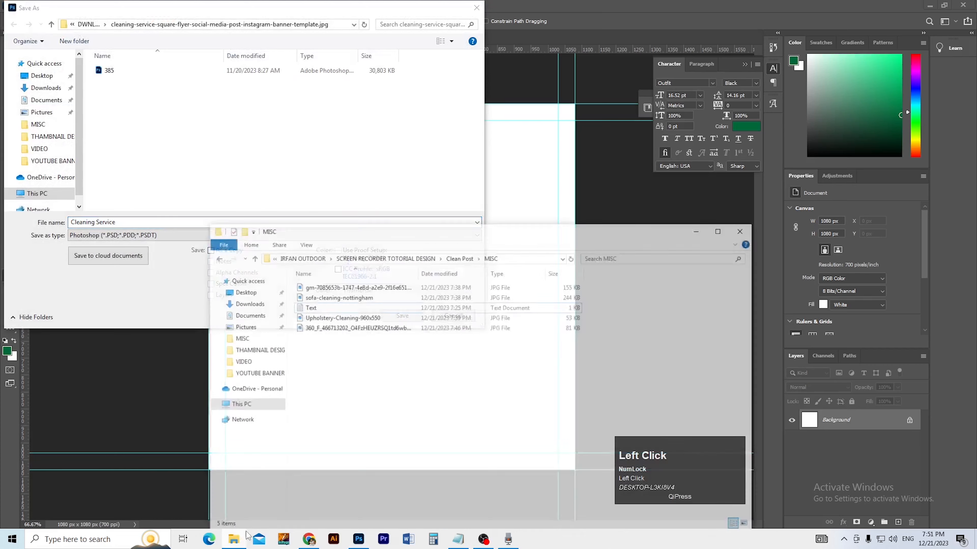
key("BackSpace")
left_click(461, 346)
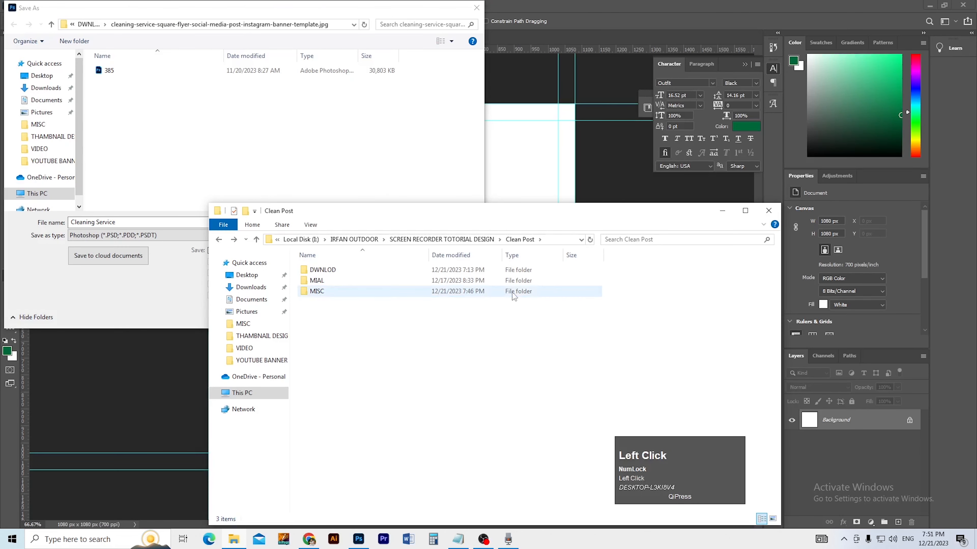
left_click(576, 240)
key("ctrl+c")
Step: Paste the Clean Post path into the save dialog and save as Cleaning Service.psd
left_click(722, 211)
key("ctrl+v")
key("Return")
key("Return")
key("ctrl+s")
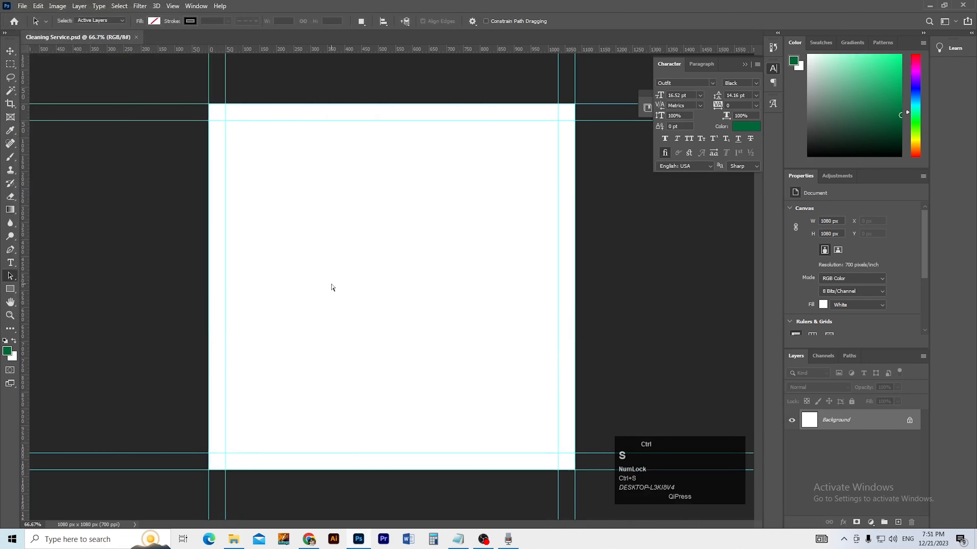
left_click(385, 272, "ctrl")
left_click(372, 280, "ctrl+alt")
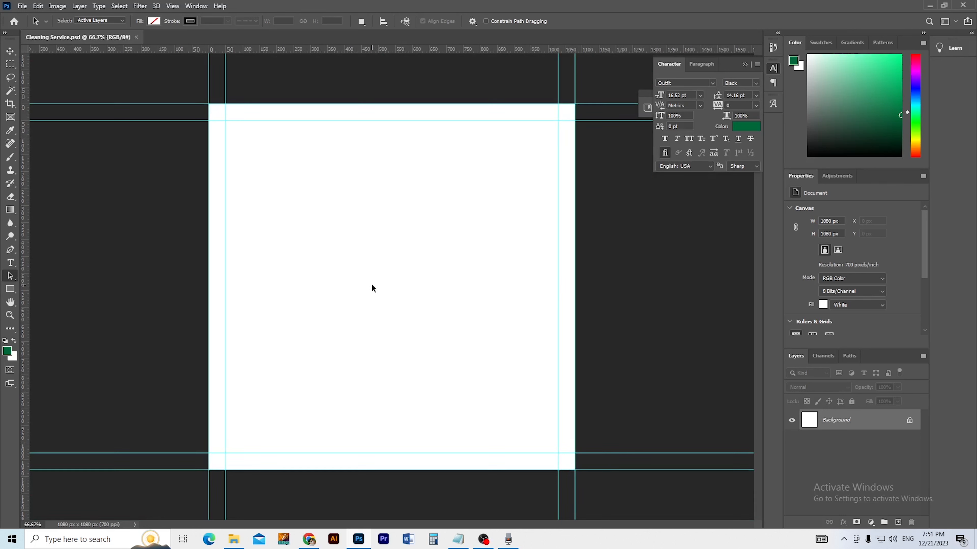
left_click(411, 287, "ctrl")
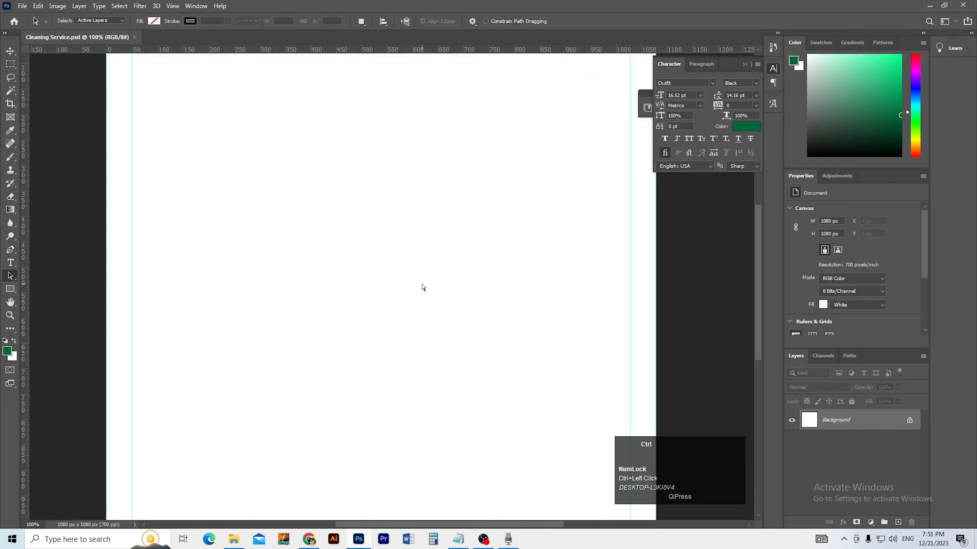
left_click(421, 285, "ctrl+alt")
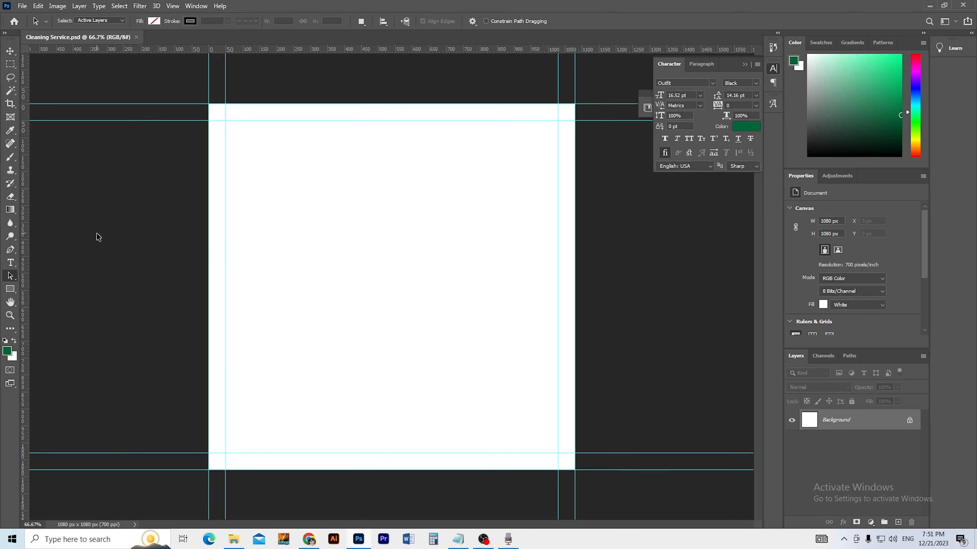
left_click(11, 289)
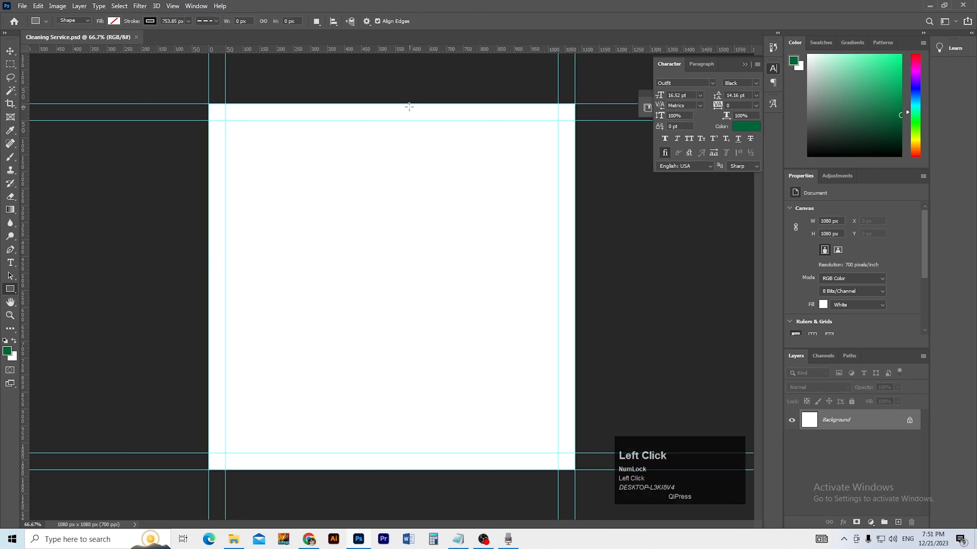
Step: Draw a 413 × 1080 px rectangle from the top edge to the bottom-right margin guide, then select it
left_click_drag(404, 103, 547, 467)
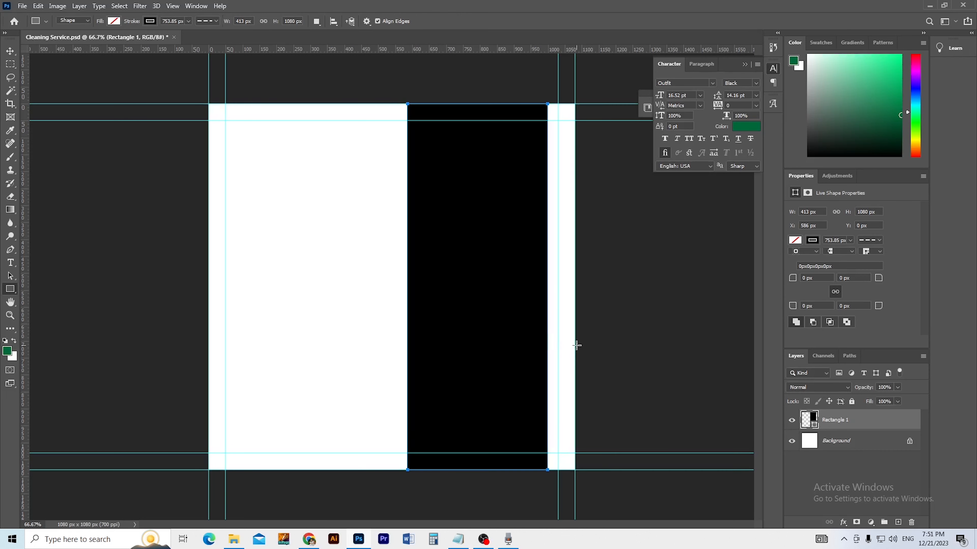
key("v")
left_click(533, 341)
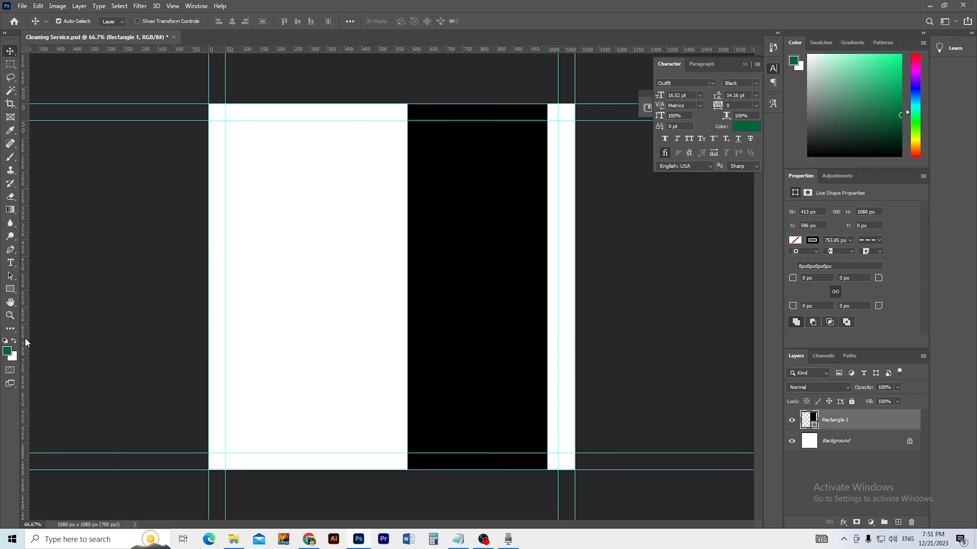
Step: Set the foreground colour to navy #02024e in the Color Picker
left_click(735, 127)
left_click(812, 279)
left_click_drag(794, 330, 798, 327)
left_click_drag(820, 277, 821, 279)
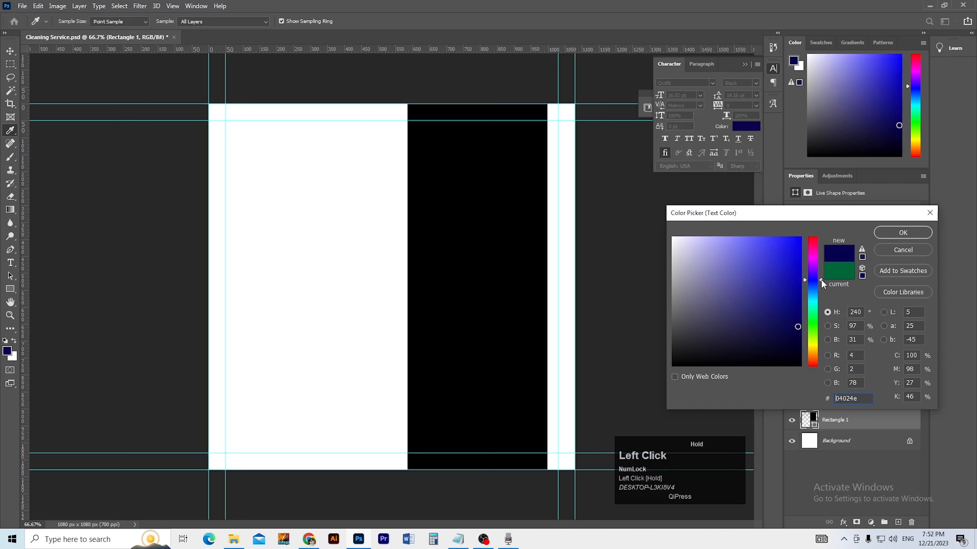
left_click(900, 232)
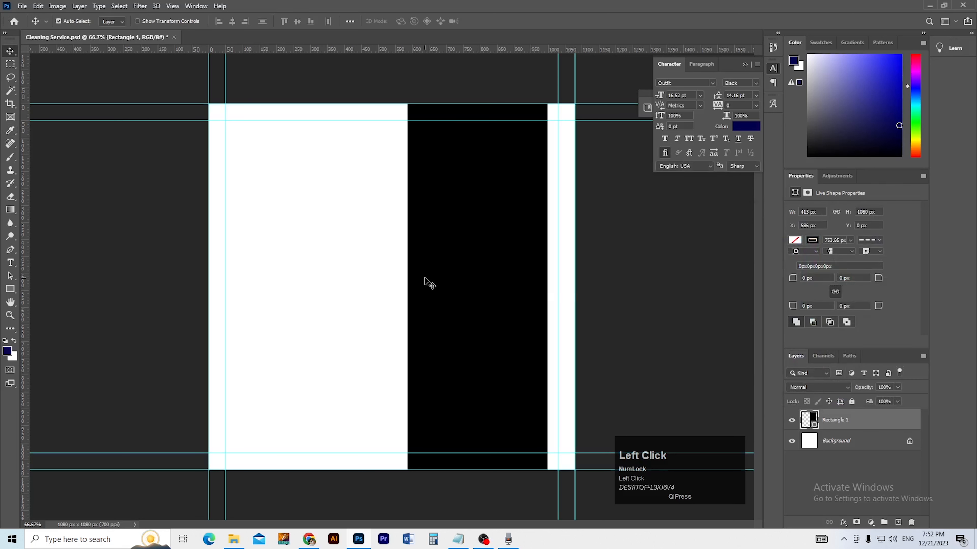
Step: Give the rectangle a navy #02024e fill and no stroke, then deselect it
left_click(10, 289)
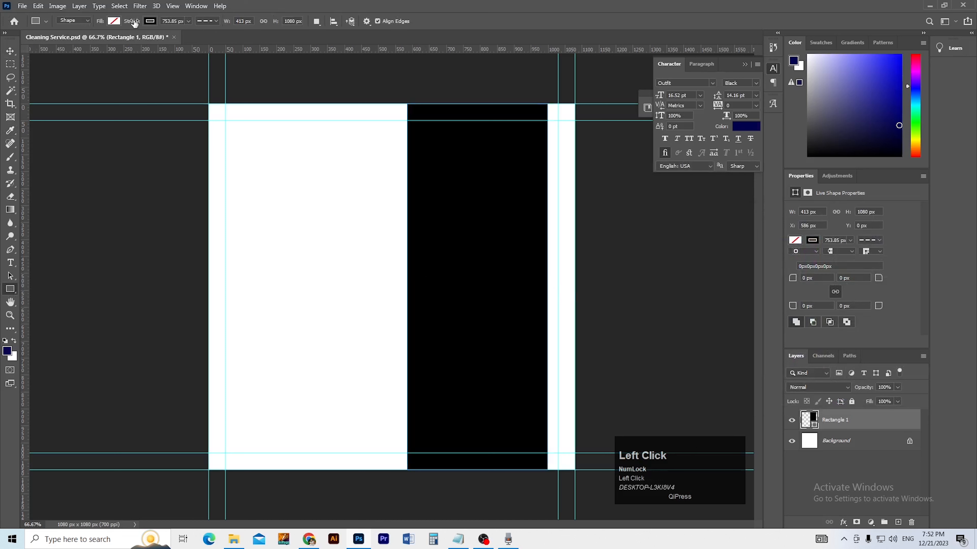
left_click(114, 21)
left_click(50, 75)
left_click(151, 21)
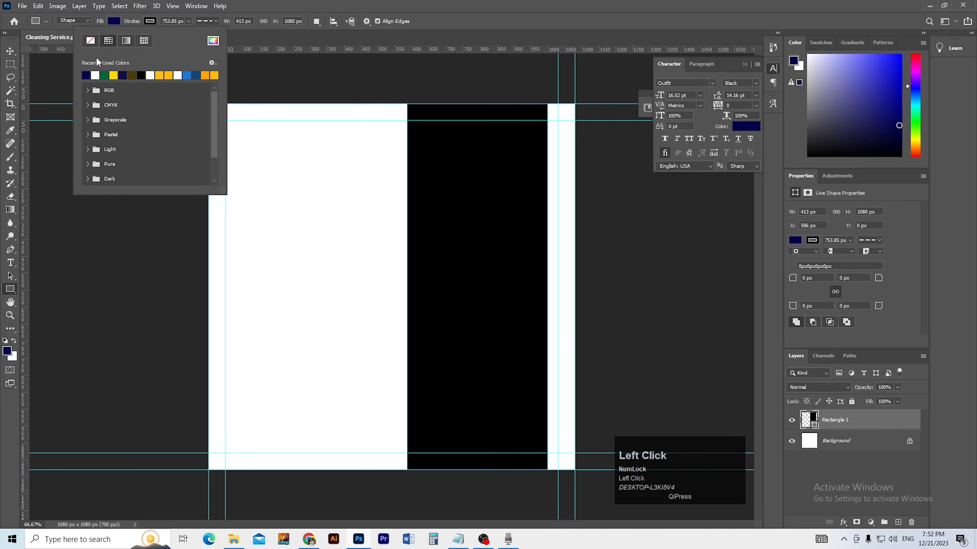
left_click(92, 41)
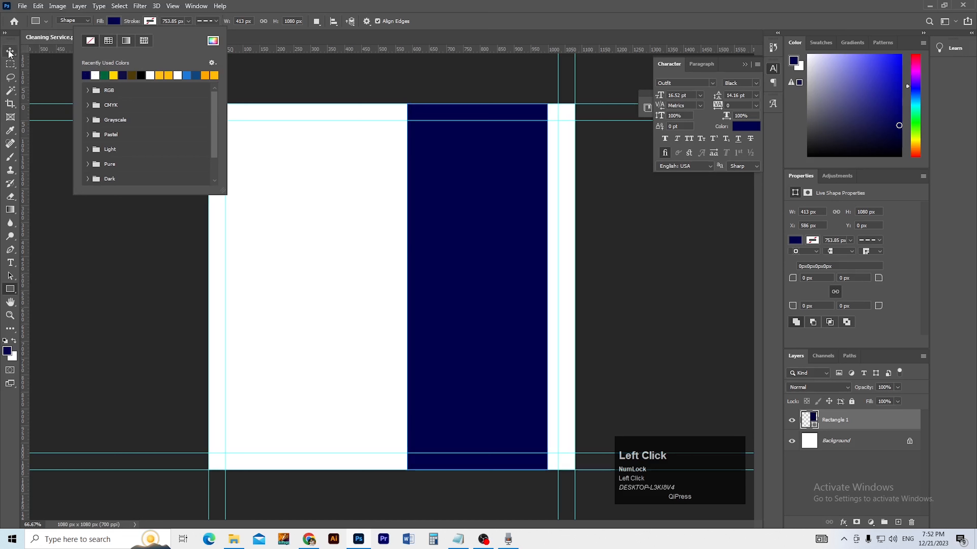
left_click(154, 191)
key("space")
left_click(349, 294)
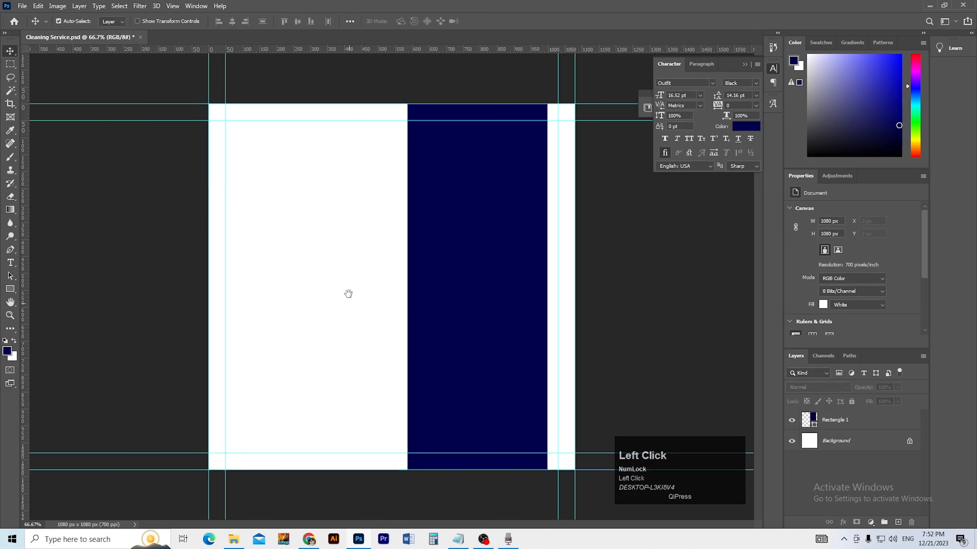
left_click(453, 321)
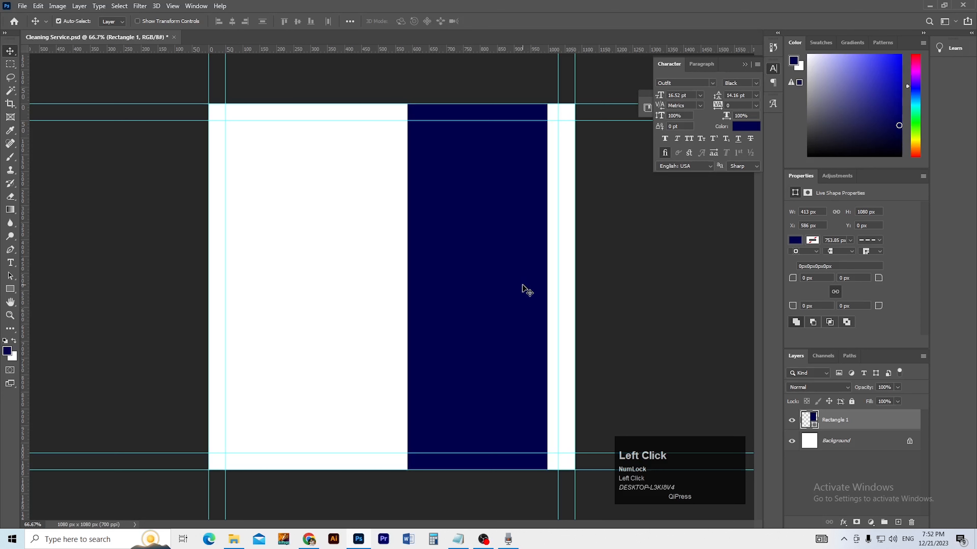
key("ctrl")
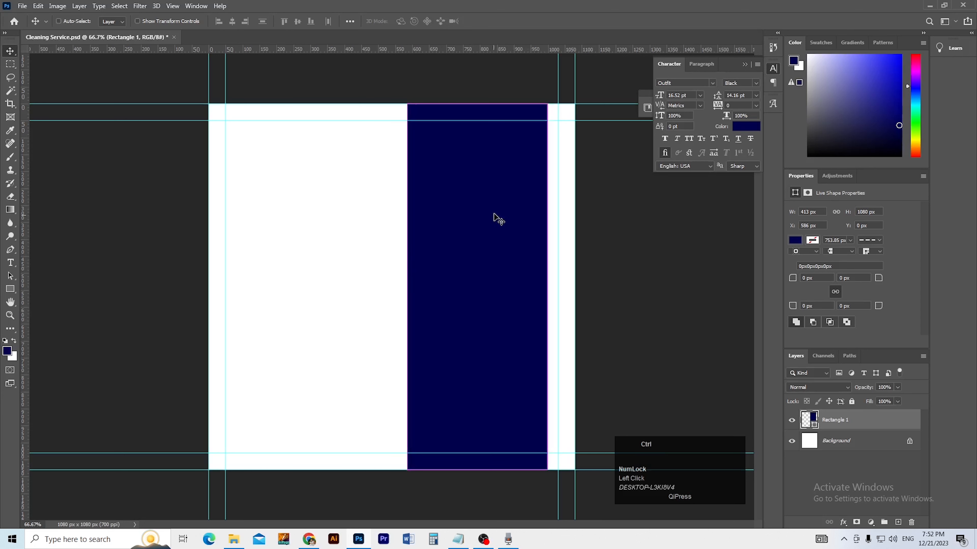
key("ctrl+t")
left_click(504, 143, "ctrl")
left_click(505, 144, "ctrl")
left_click_drag(506, 144, 476, 223)
left_click(480, 225, "alt")
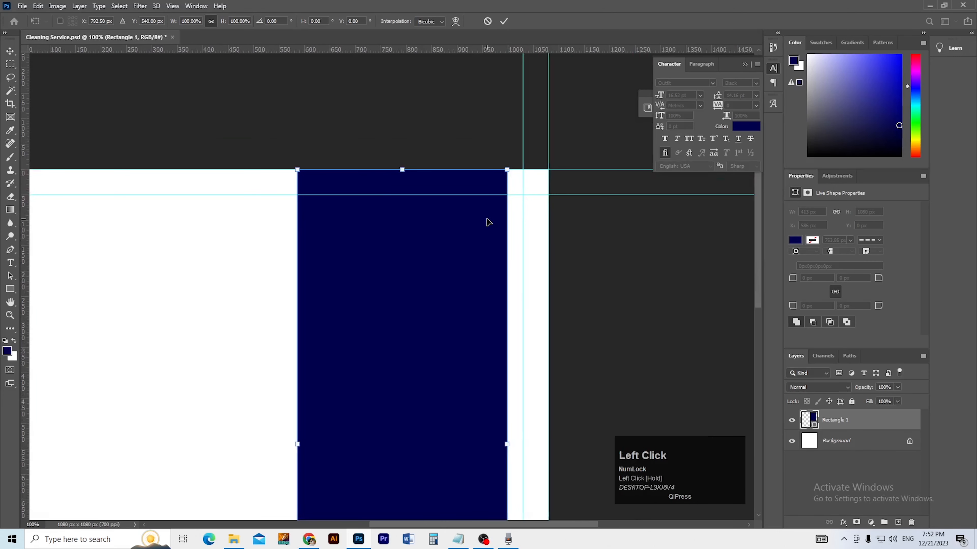
key("a")
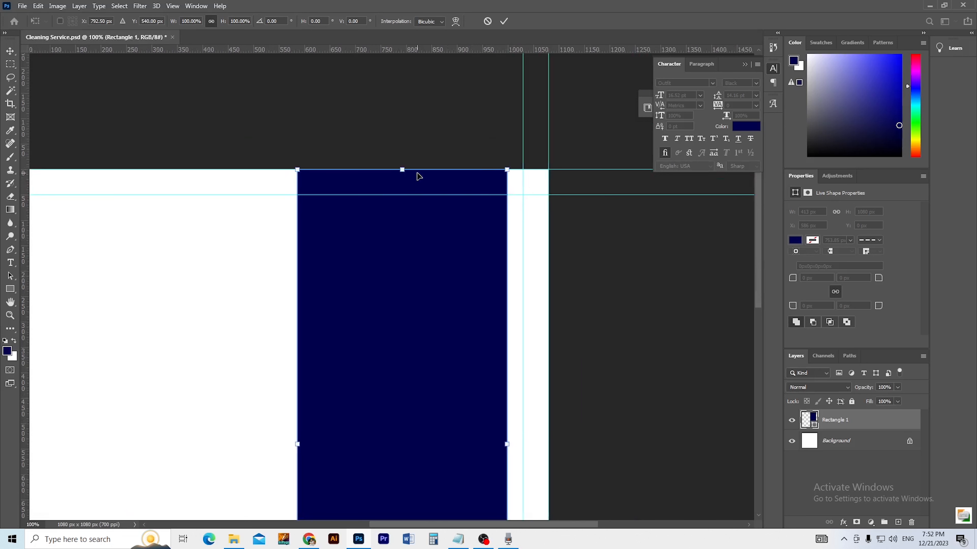
left_click(10, 276)
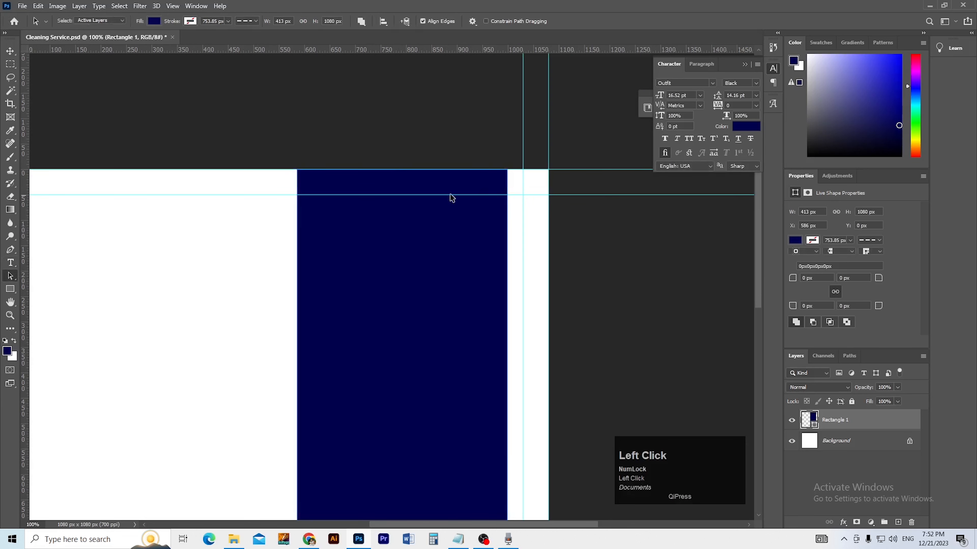
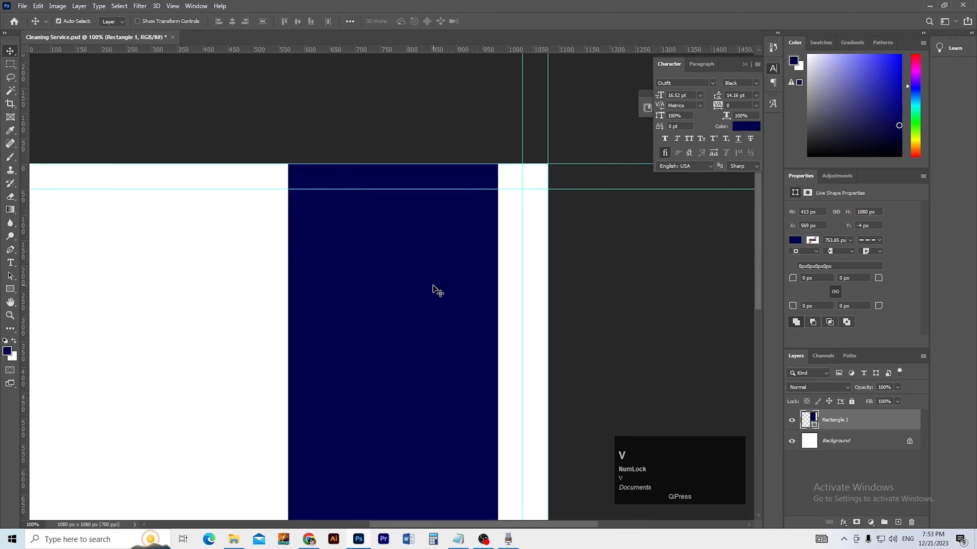
Step: Zoom in to inspect the navy rectangle's edges, then fit the canvas and deselect
key("ctrl+0")
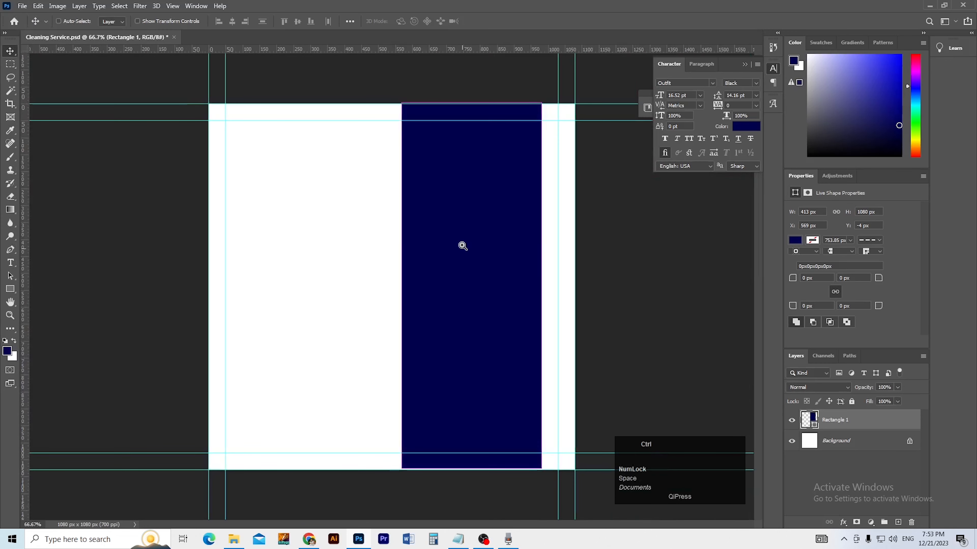
left_click(463, 246, "ctrl")
left_click_drag(461, 244, 341, 137)
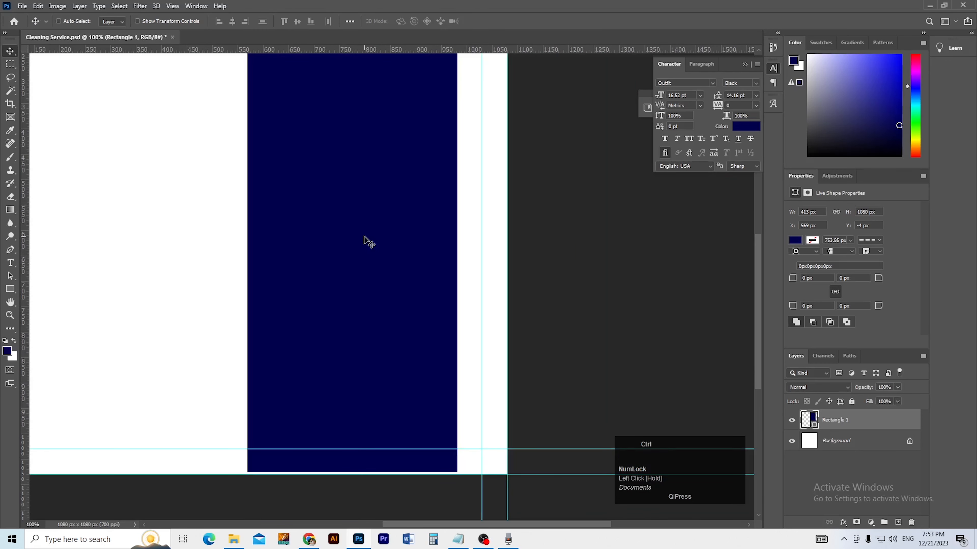
left_click(369, 319, "ctrl+alt")
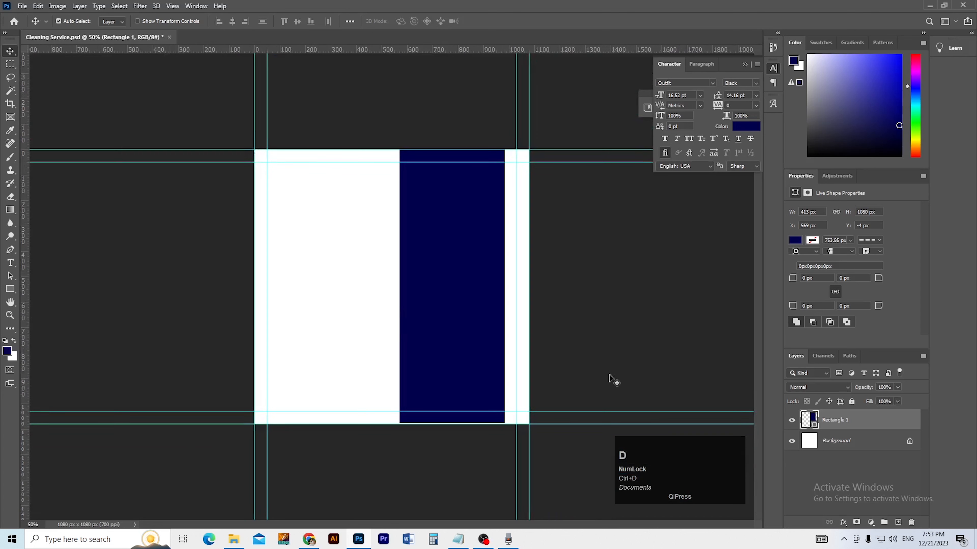
key("ctrl+d")
Step: Try nudging the navy rectangle with Path Selection and Move, then delete the layer
left_click(10, 289)
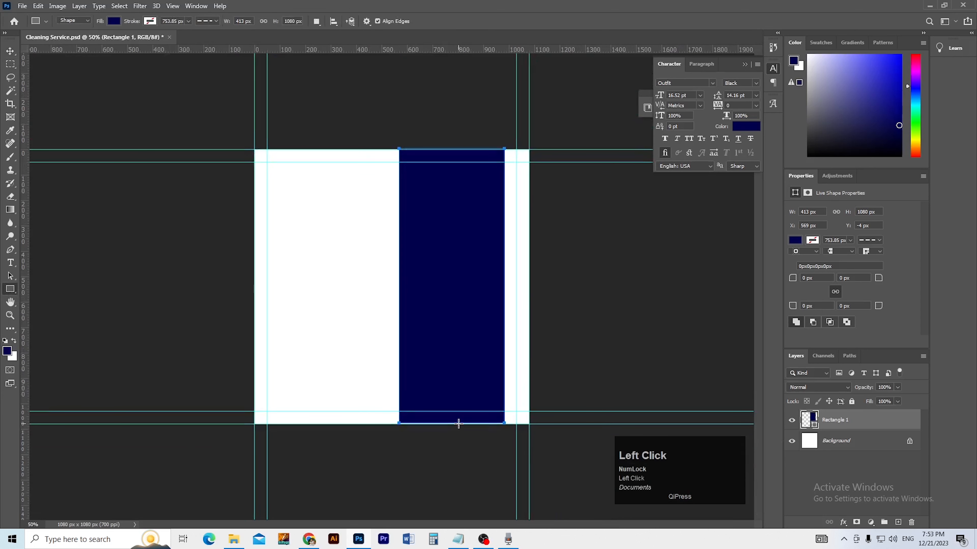
key("a")
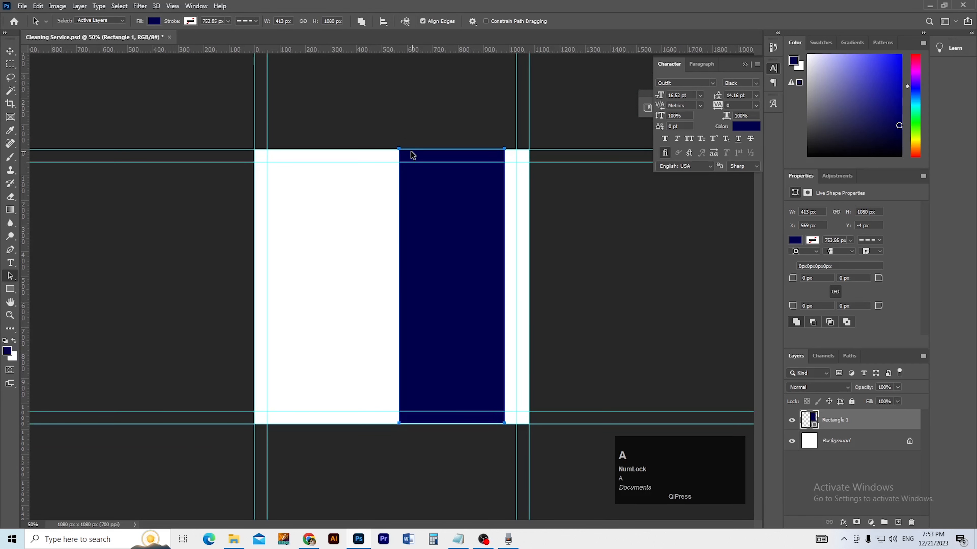
left_click_drag(398, 153, 518, 151)
key("ctrl+z")
key("a")
key("shift")
key("shift+Right")
key("shift+Right")
key("shift+Right")
key("shift+Right")
key("ctrl")
key("v")
left_click(527, 219)
mouse_move(477, 227)
left_mouse_down()
mouse_move(460, 224)
mouse_move(468, 225)
left_mouse_up()
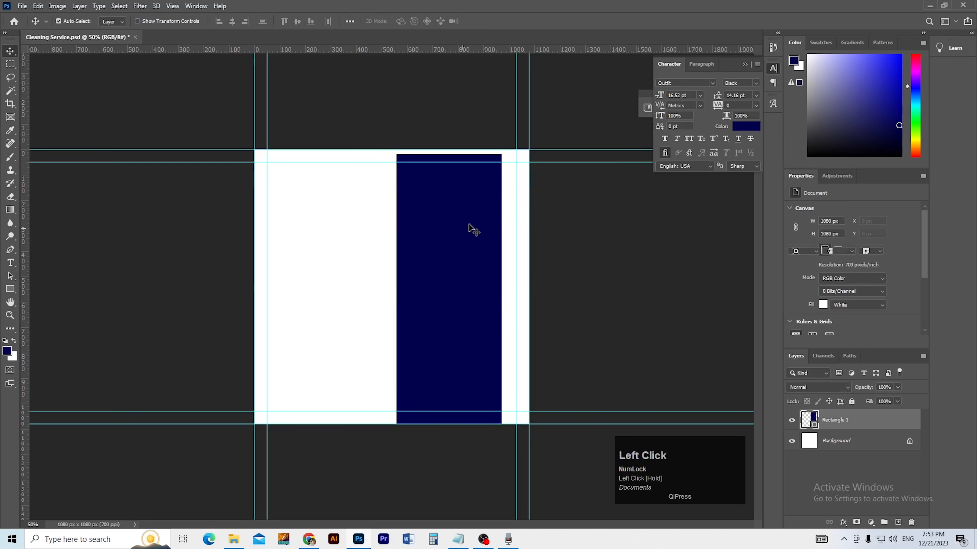
key("Delete")
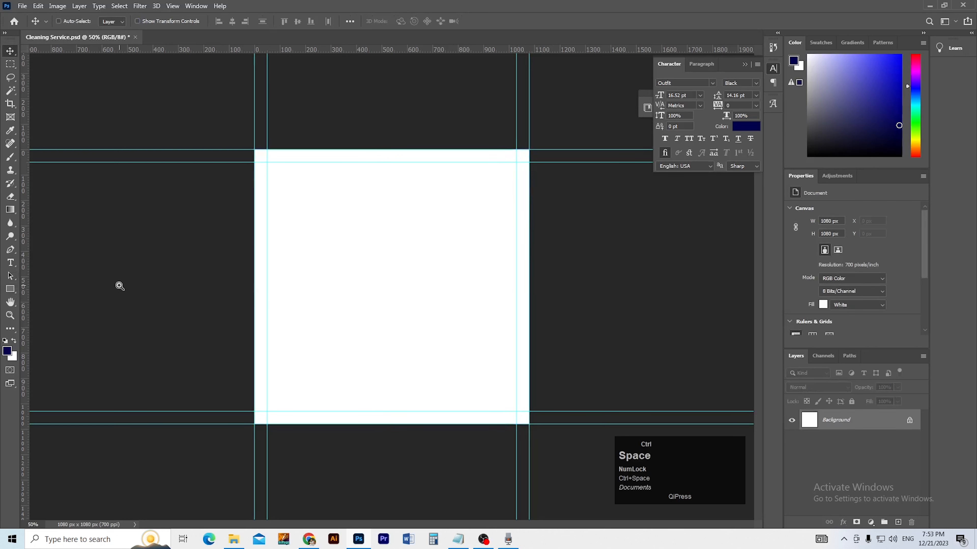
Step: Draw a tall black rectangle on the right side and move it left to X 594
left_click(395, 283, "ctrl")
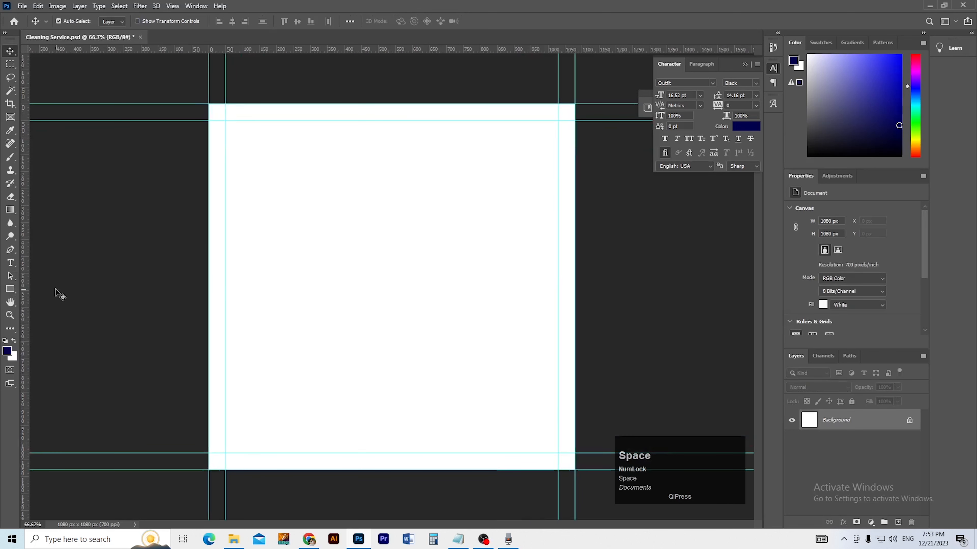
left_click(10, 289)
mouse_move(432, 102)
left_mouse_down()
mouse_move(571, 446)
mouse_move(547, 471)
mouse_move(555, 471)
left_mouse_up()
key("b")
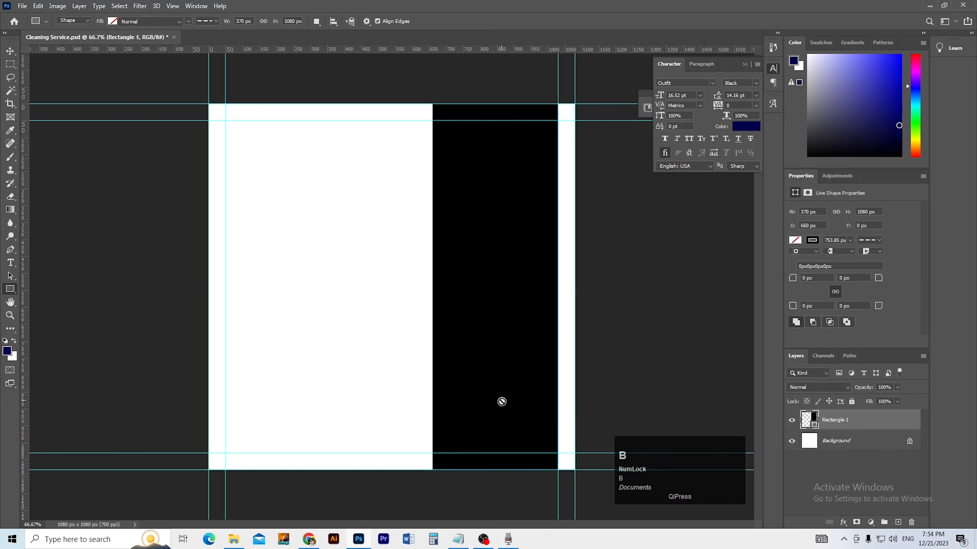
key("v")
left_click_drag(507, 394, 485, 393)
Step: Free-transform the black rectangle to about 431 px wide, reaching the right margin guide
key("ctrl+t")
left_click_drag(535, 287, 556, 288)
key("ctrl+z")
key("Return")
key("ctrl+space")
left_click(532, 181)
Step: Distort the black rectangle by pulling its top-right corner outward so the top and right edges slant
left_click_drag(506, 207, 455, 255)
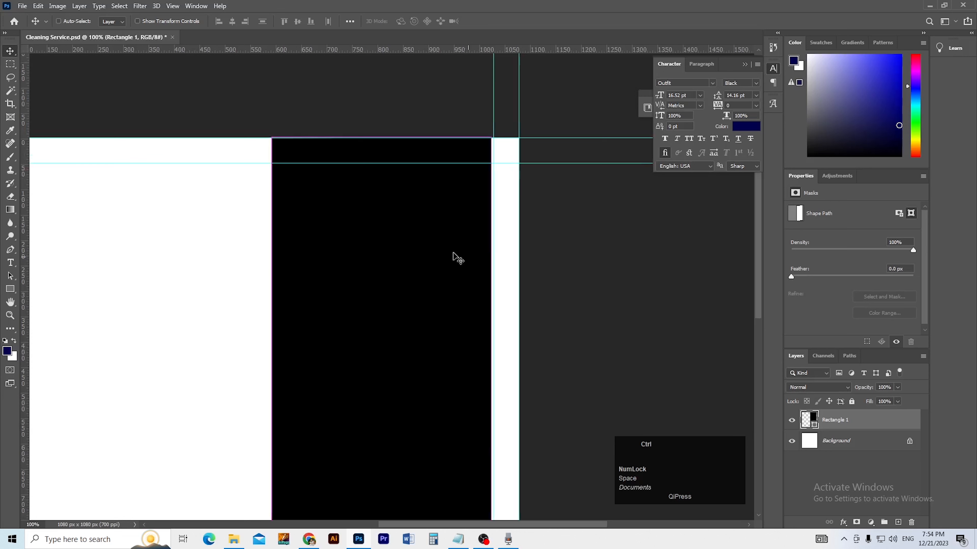
key("ctrl+a")
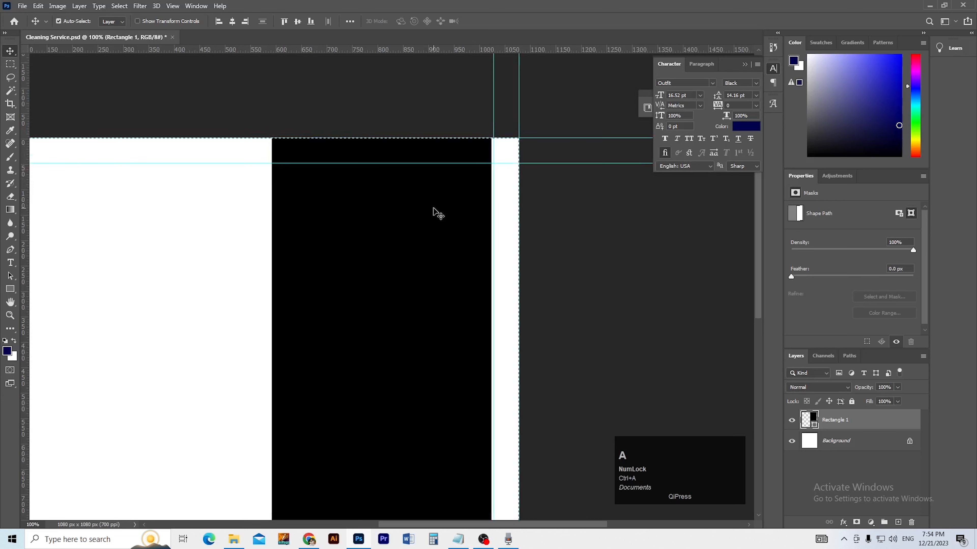
key("ctrl+d")
key("ctrl+t")
left_click_drag(492, 138, 529, 154)
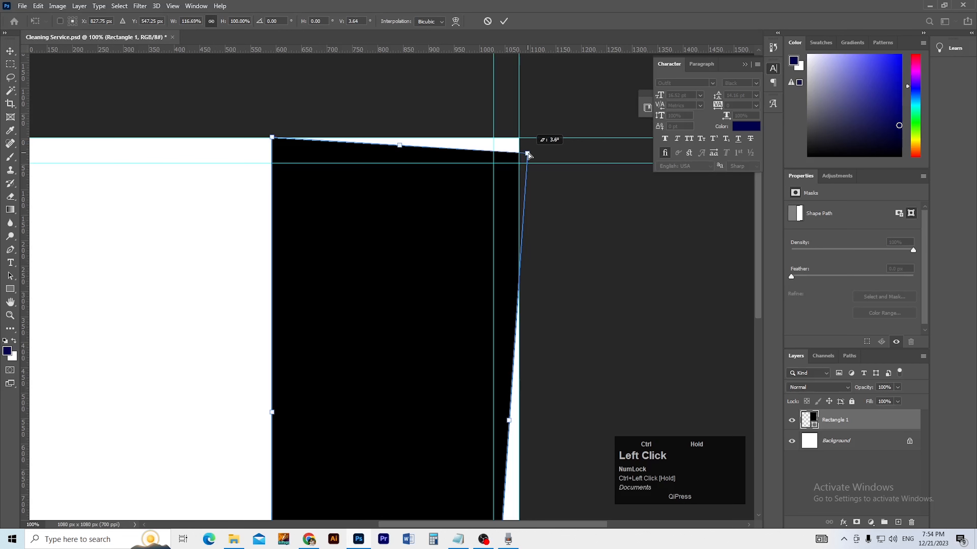
key("Return")
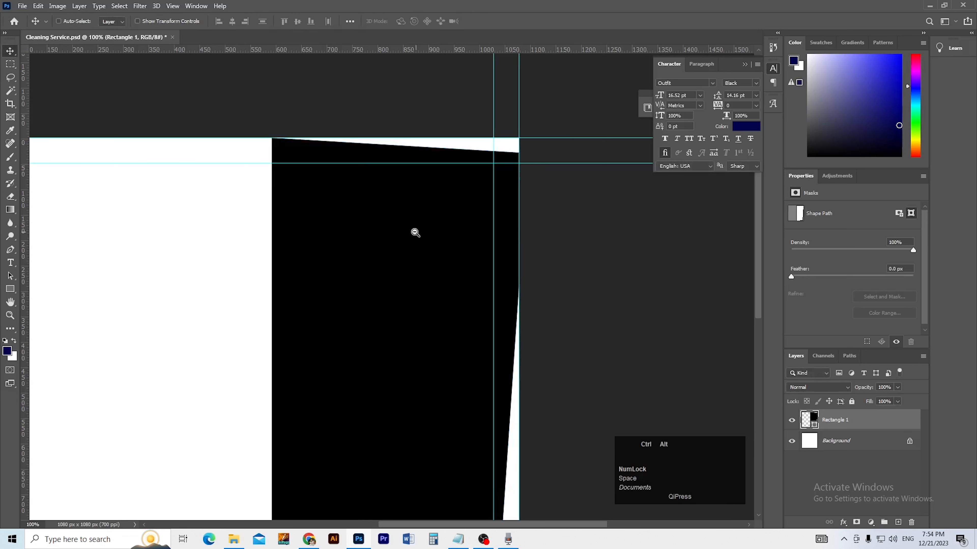
left_click(419, 227, "ctrl+alt")
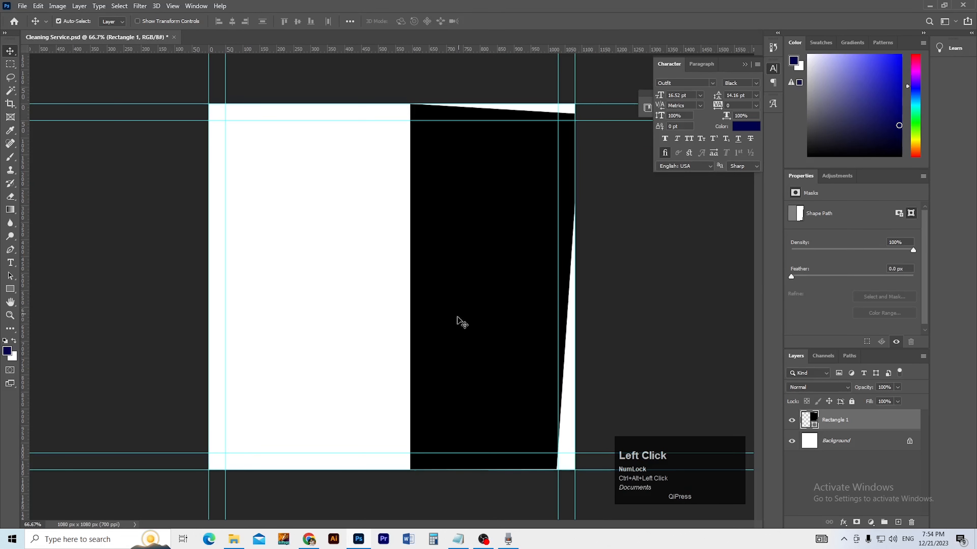
left_click(9, 289)
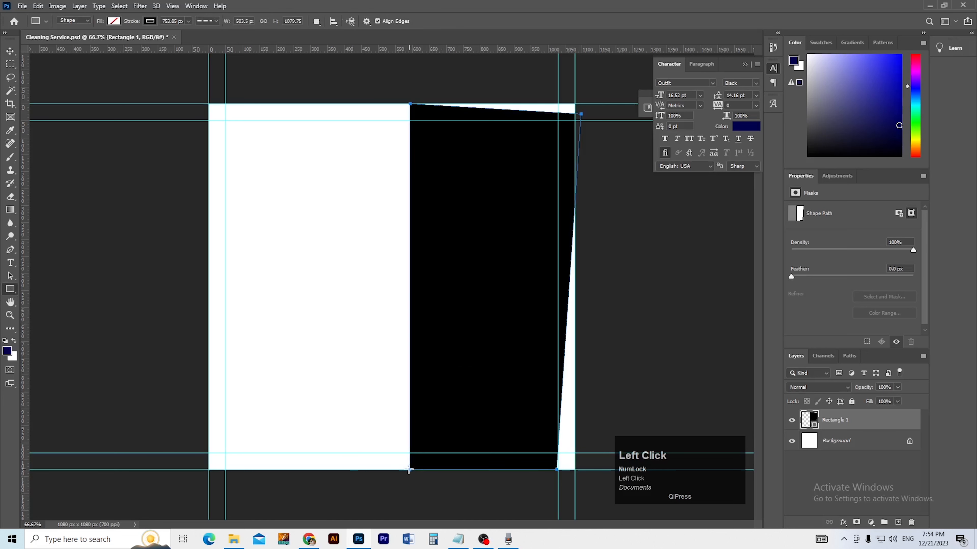
Step: Draw Rectangle 2 over the black shape with a dark blue fill and no stroke
left_click_drag(409, 469, 550, 104)
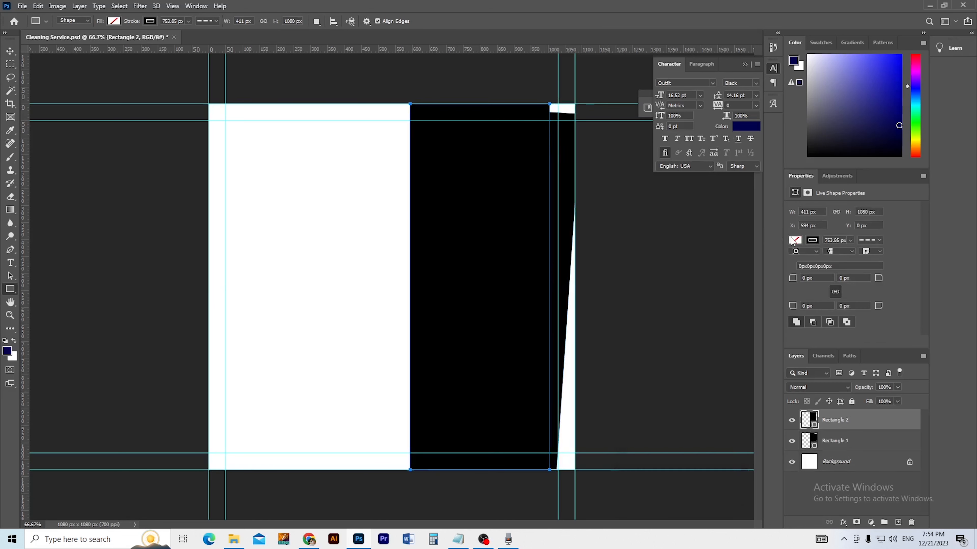
left_click(113, 21)
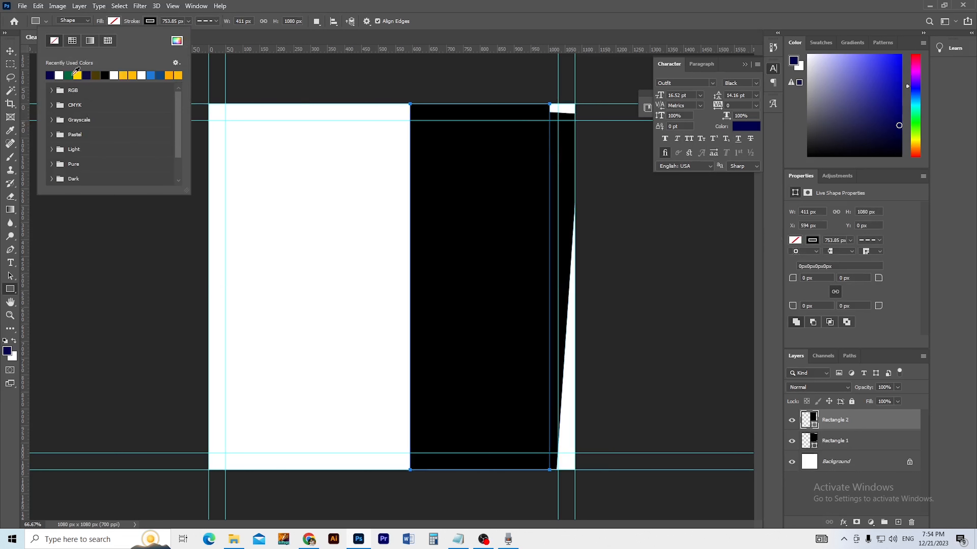
left_click(162, 74)
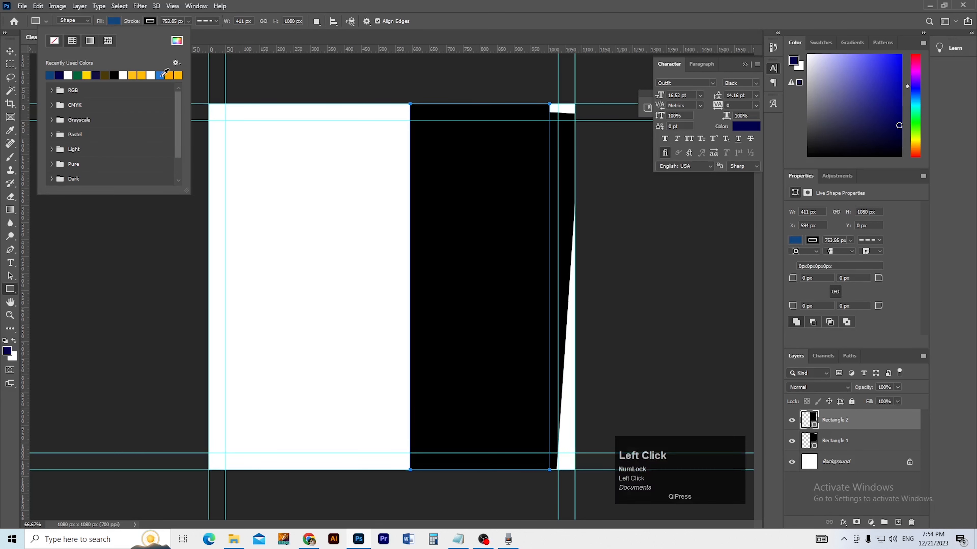
left_click(11, 49)
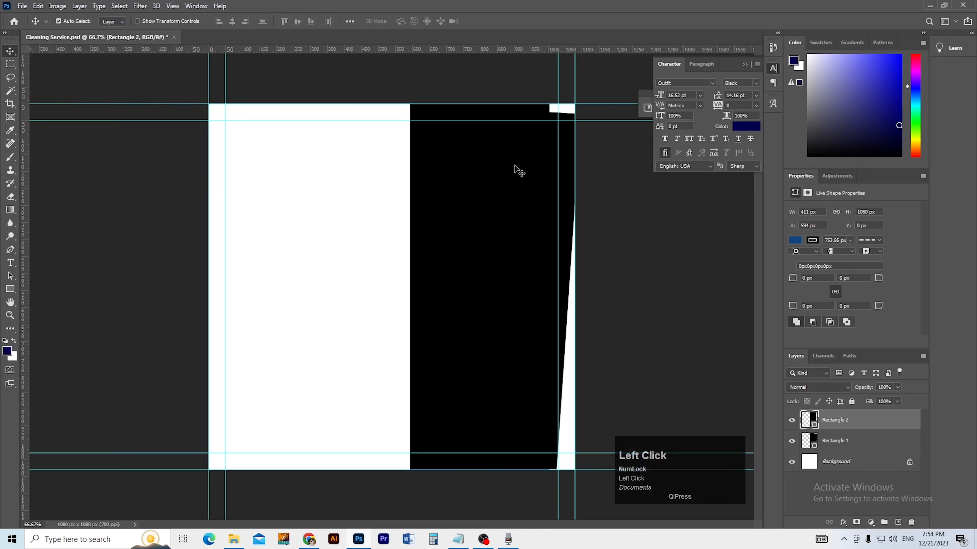
left_click(10, 288)
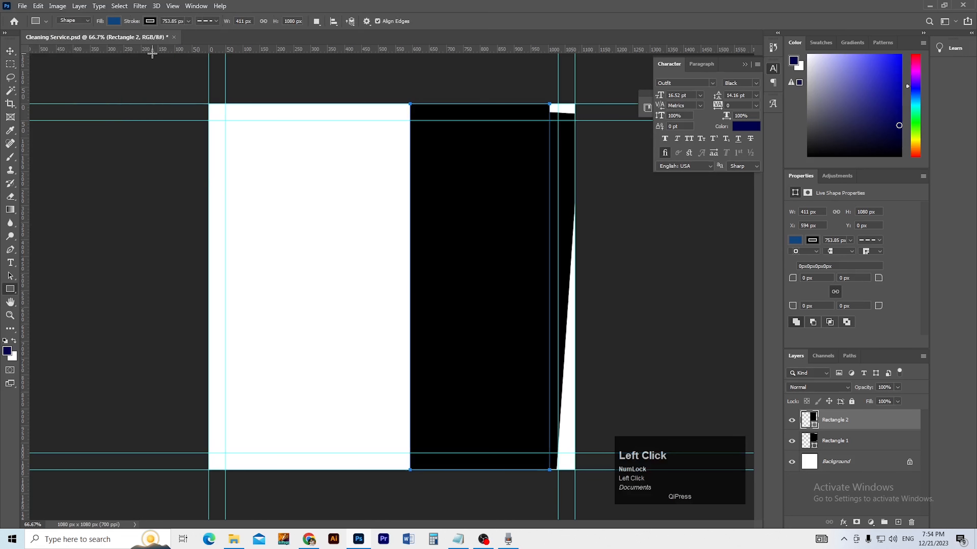
left_click(152, 23)
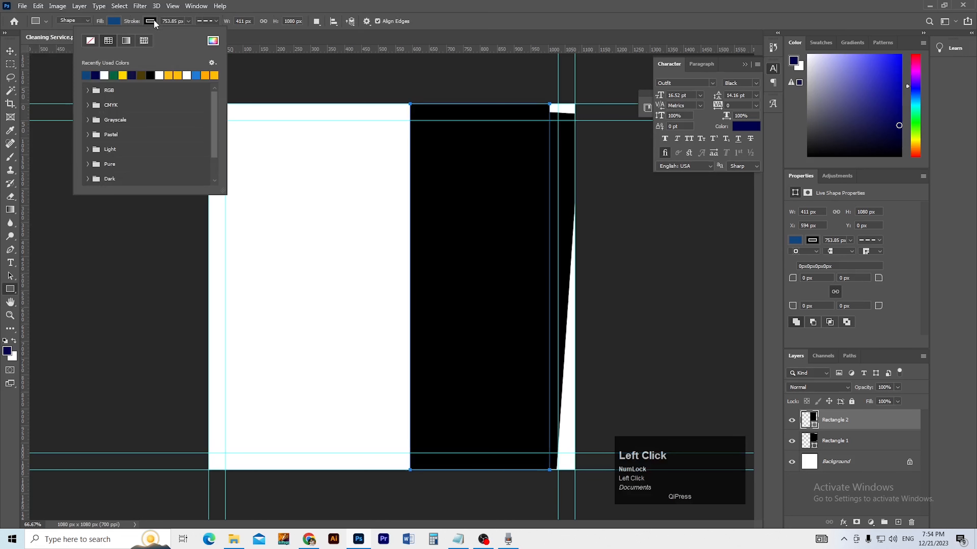
left_click(91, 41)
left_click(11, 50)
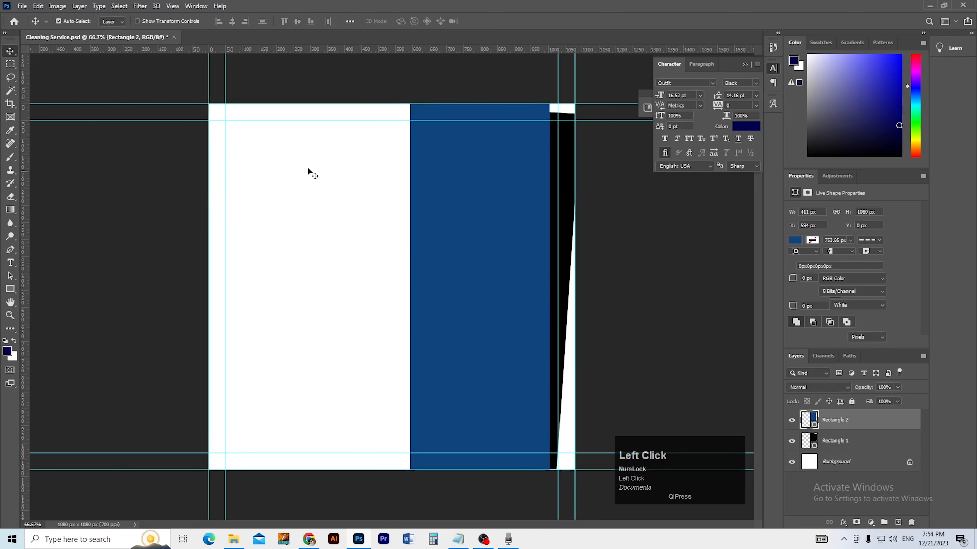
Step: Try nudging blue Rectangle 2 right, then undo it back to 413 × 1080 px at X 594
key("ctrl")
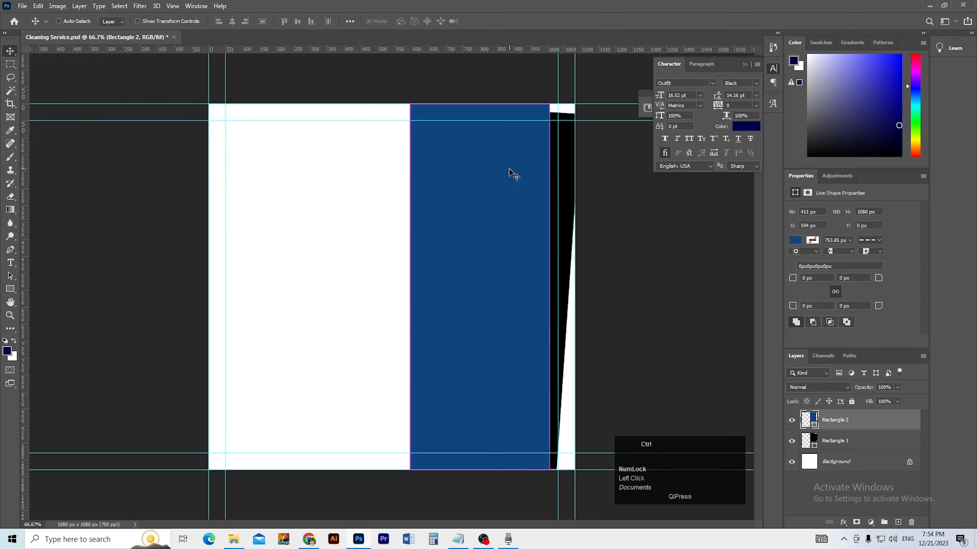
key("ctrl+t")
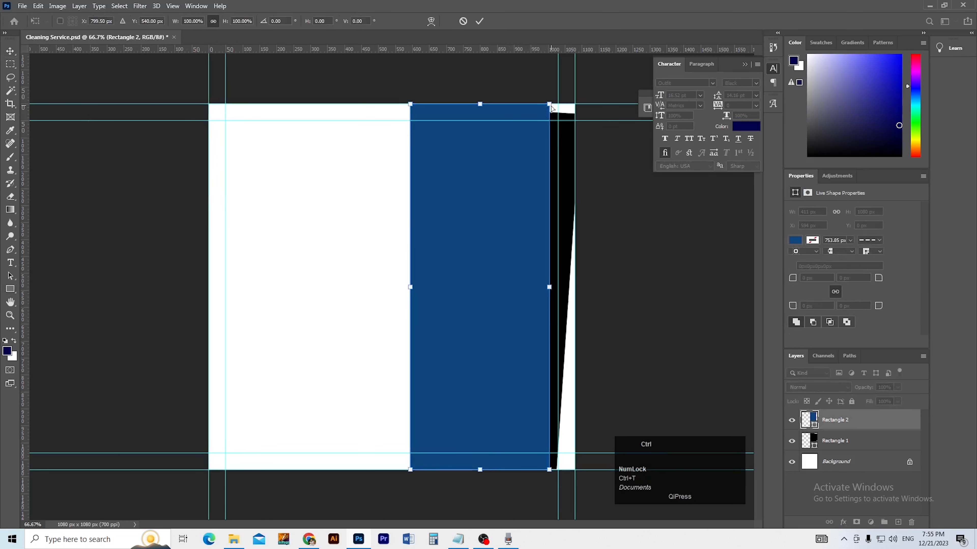
left_click(399, 87)
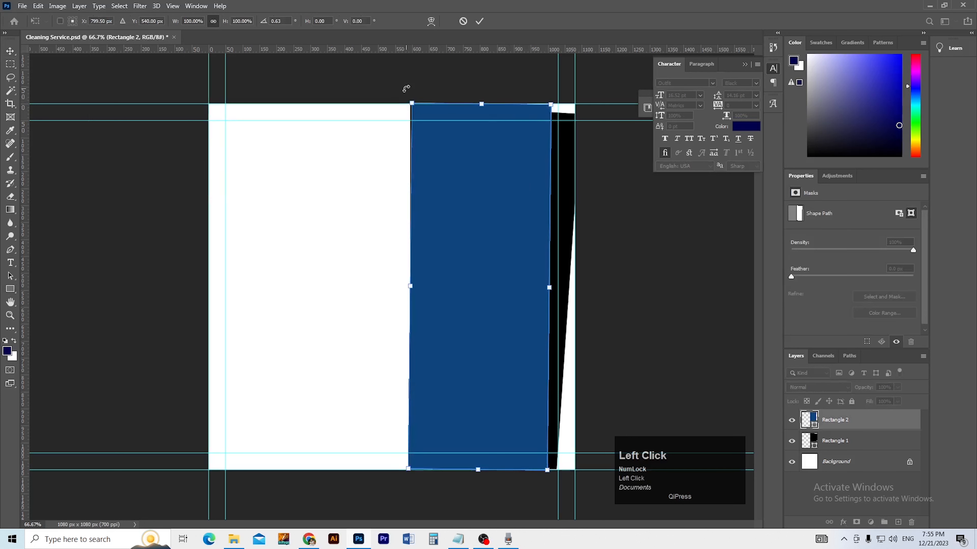
key("ctrl+z")
key("a")
left_click_drag(373, 77, 534, 122)
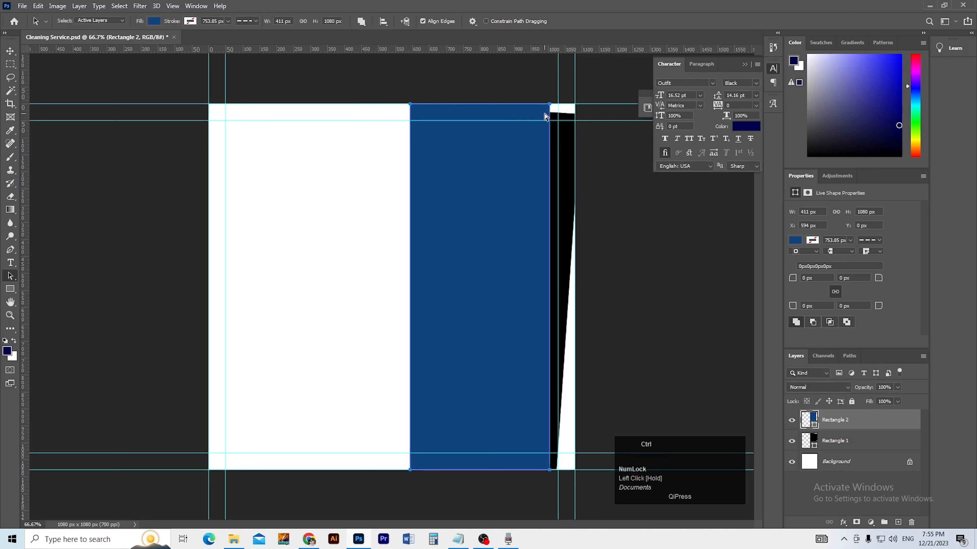
key("shift+Right")
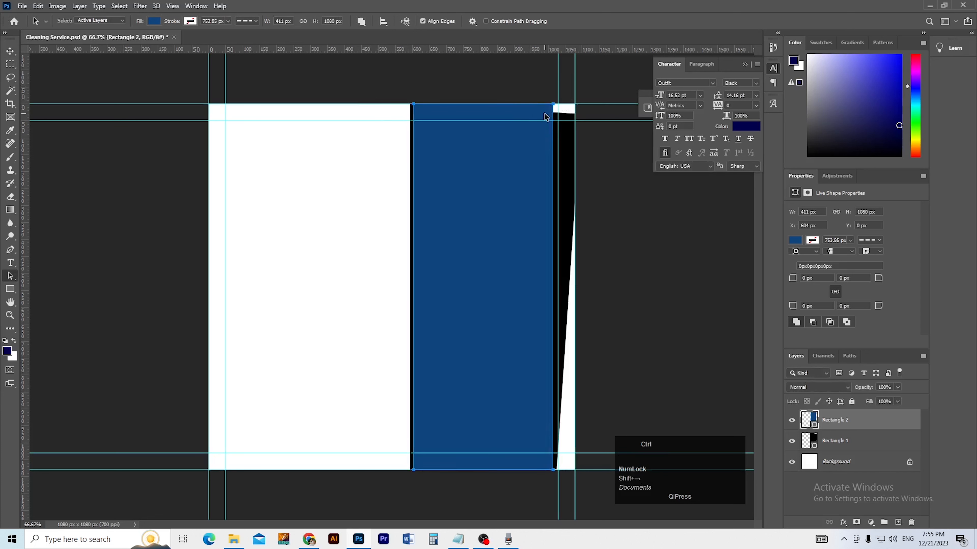
key("ctrl+z")
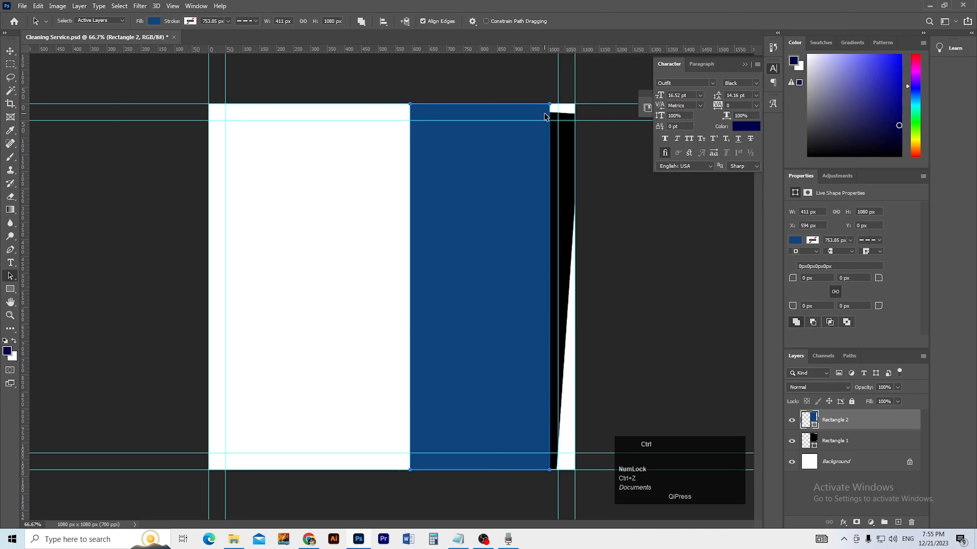
key("Right")
key("Right")
key("Right")
key("Right")
key("Right")
key("Right")
key("Right")
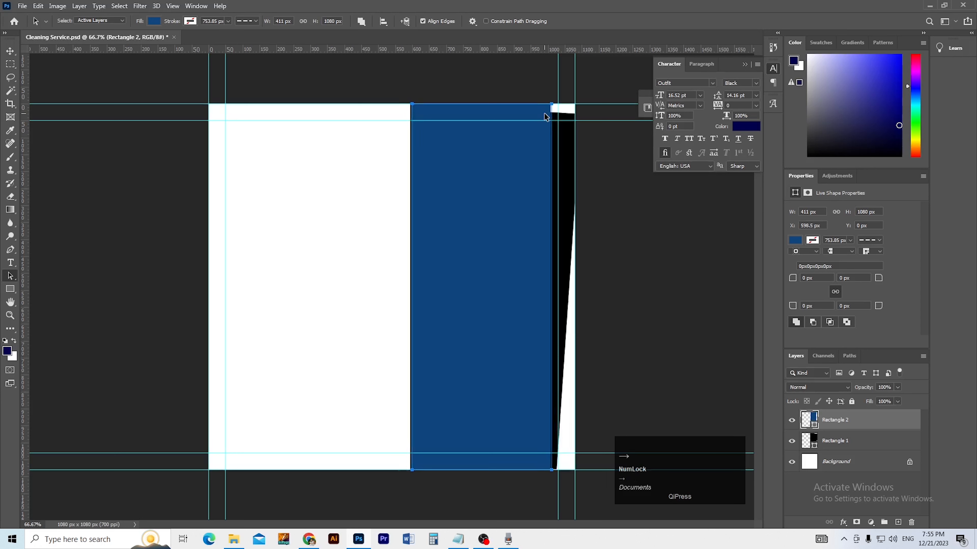
key("ctrl+z")
key("ctrl+z")
key("ctrl+z")
key("v")
left_click(394, 94)
key("ctrl+shift+z")
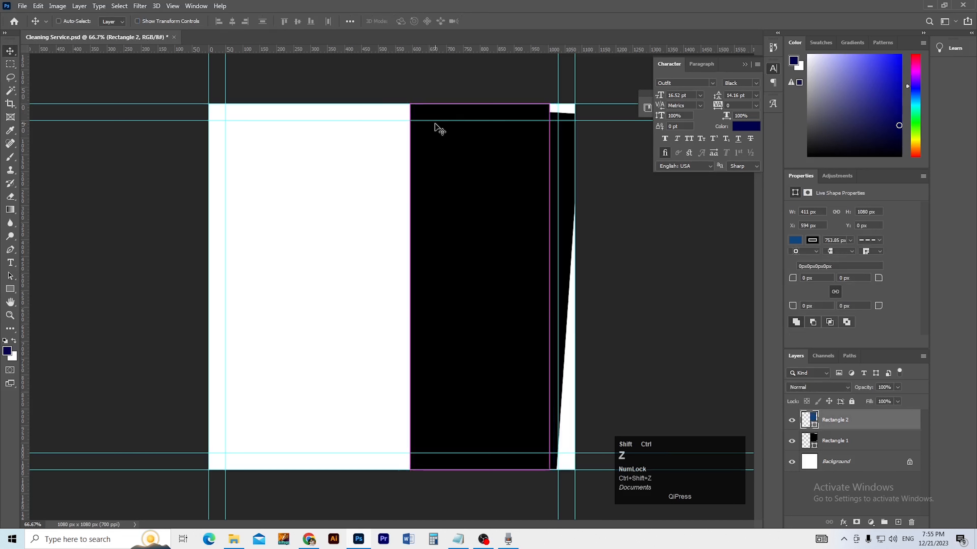
Step: Try rotating Rectangle 2 clockwise in Free Transform, then undo the rotation
key("ctrl+a")
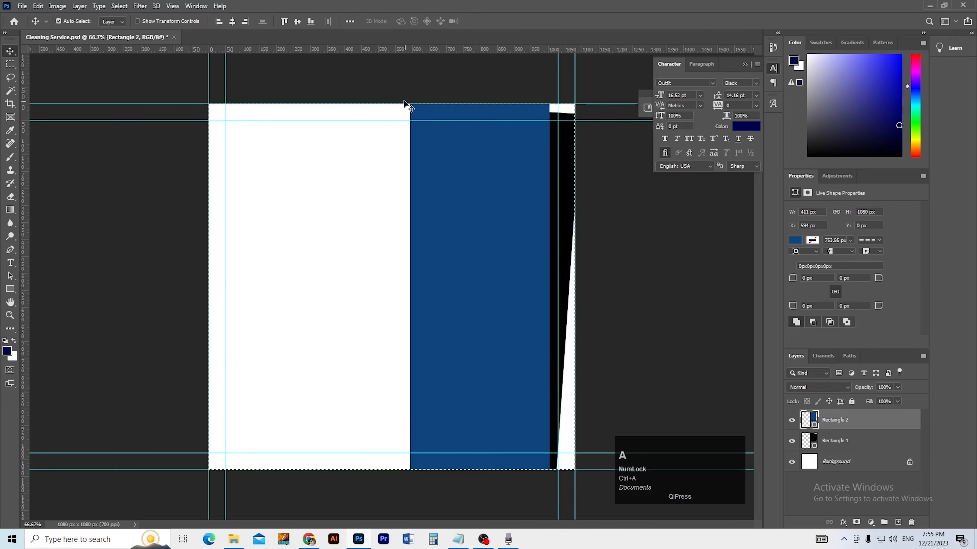
key("ctrl+d")
key("ctrl+t")
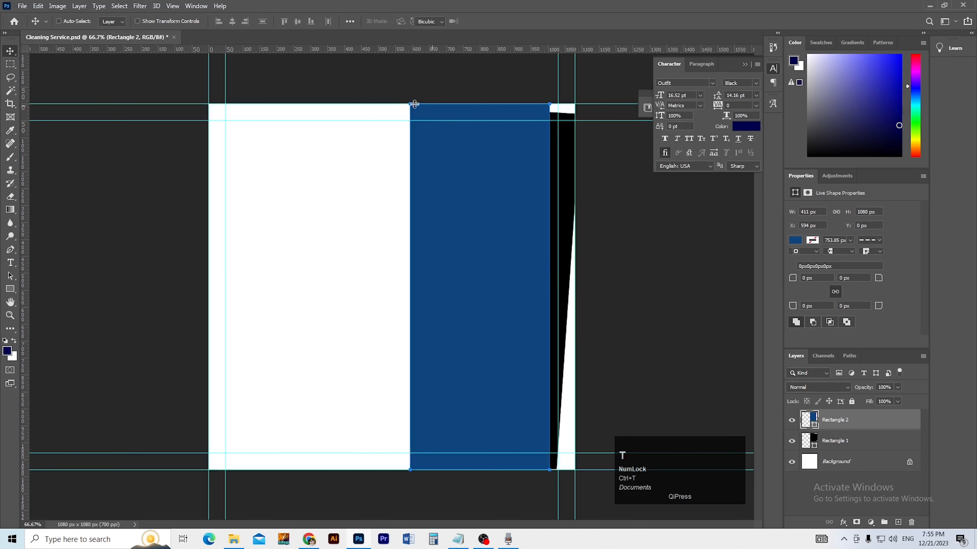
left_click_drag(404, 94, 443, 87)
key("ctrl+z")
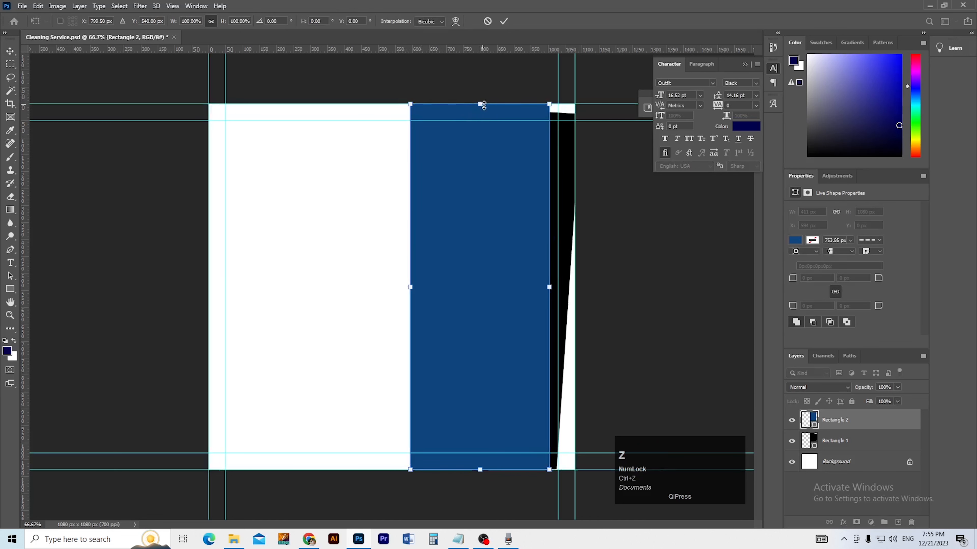
key("shift")
key("v")
Step: Select Rectangle 2's top corner points, then reopen Free Transform on the blue rectangle
left_click(11, 276)
left_click_drag(412, 108, 412, 108)
left_click(550, 104, "shift")
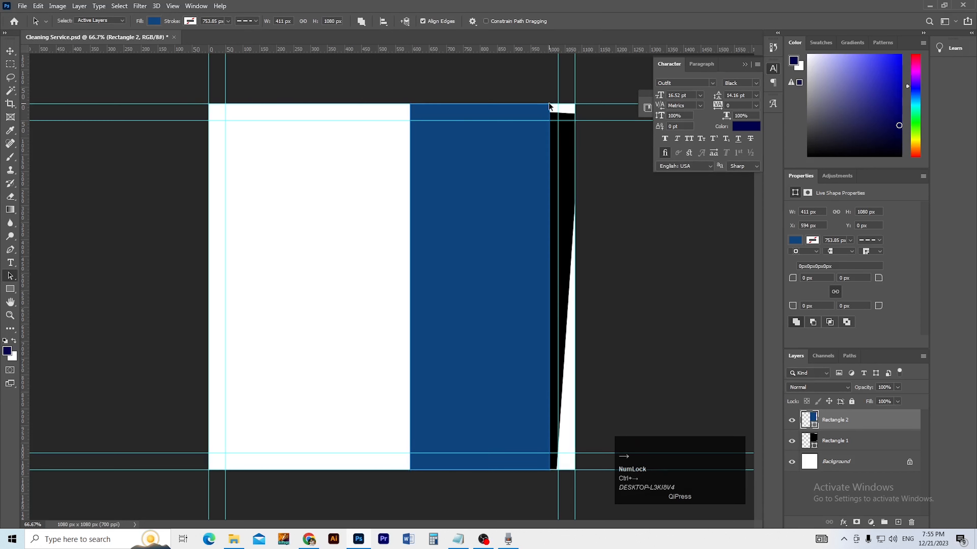
key("v")
mouse_move(466, 166)
left_mouse_down()
mouse_move(485, 165)
mouse_move(468, 166)
left_mouse_up()
key("ctrl+a")
key("ctrl+d")
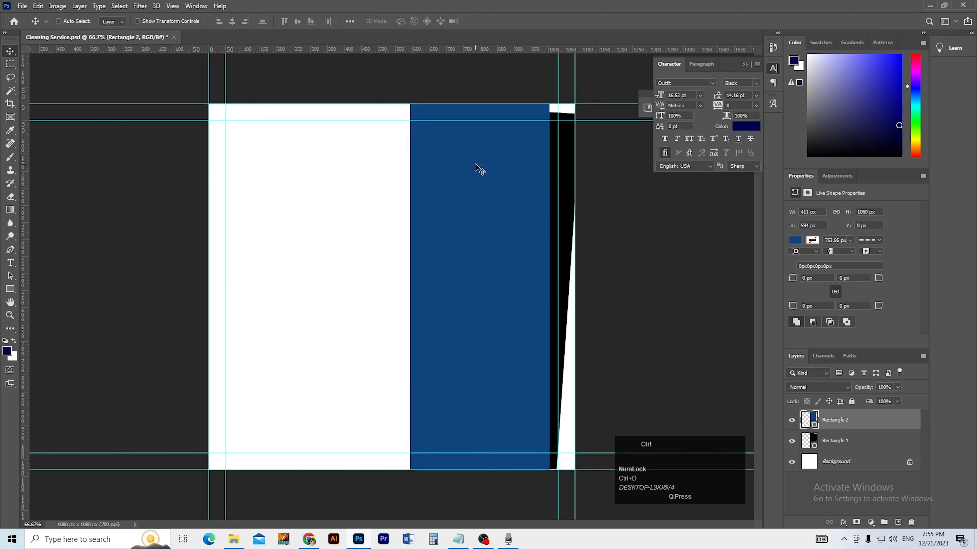
key("ctrl+t")
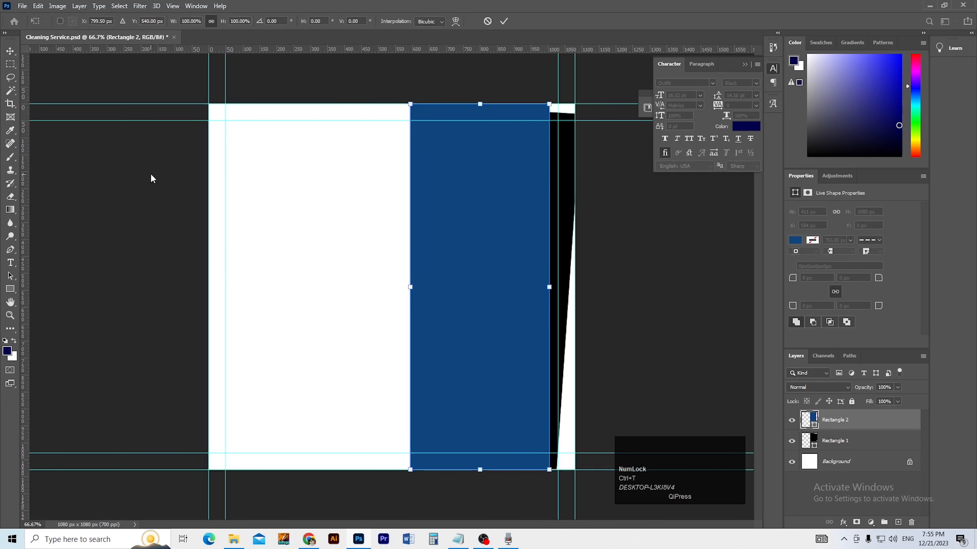
left_click(5, 33)
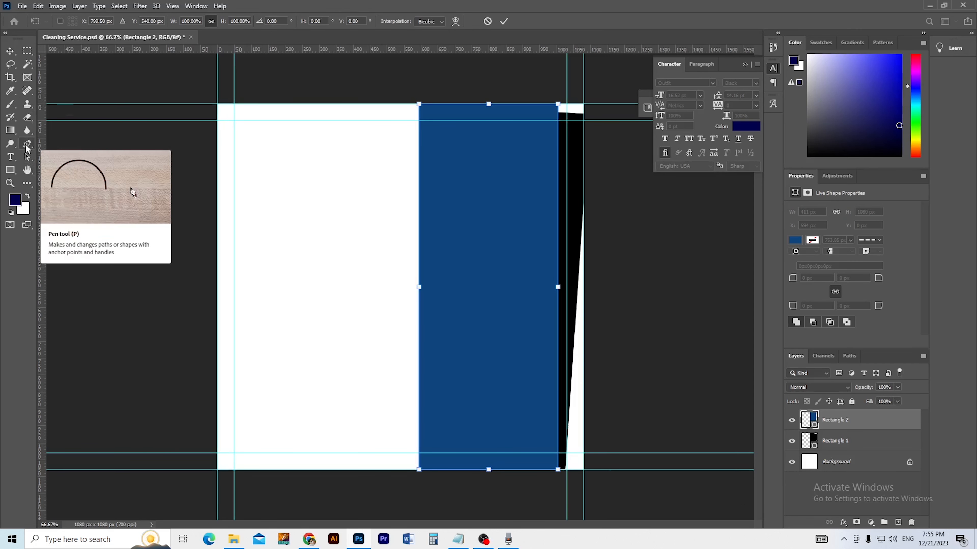
Step: Shift the blue panel's top anchor points right with Direct Selection so the panel leans
left_click(27, 157)
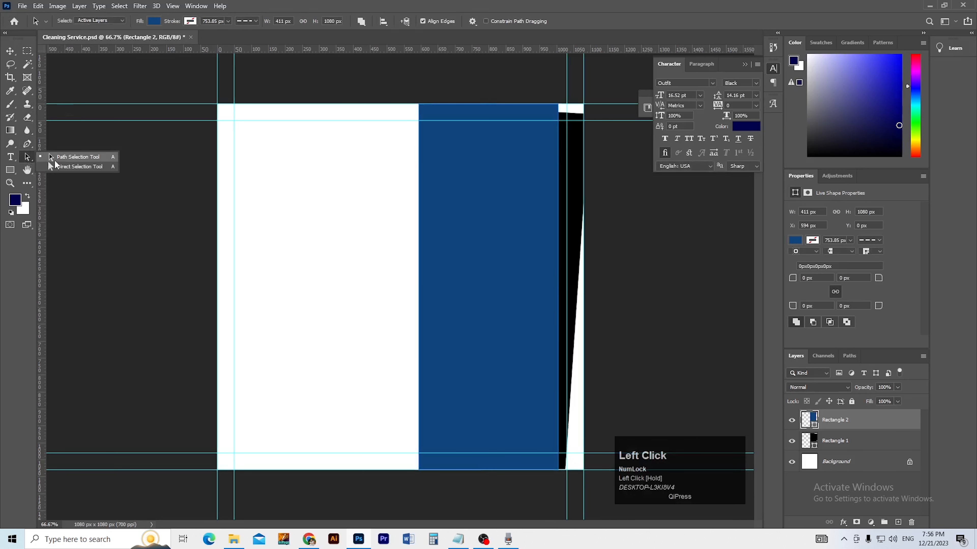
left_click(89, 166)
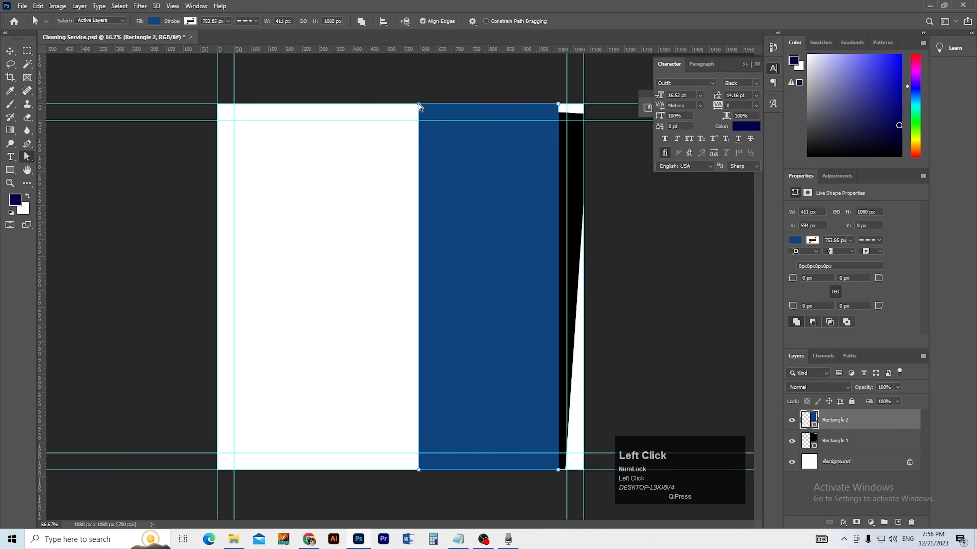
left_click(558, 104, "shift")
key("ctrl+Right")
key("ctrl+Right")
key("ctrl+Right")
key("ctrl+Right")
key("shift+Right")
key("shift+Right")
key("shift+Right")
key("shift+Right")
key("shift+Right")
key("shift+Right")
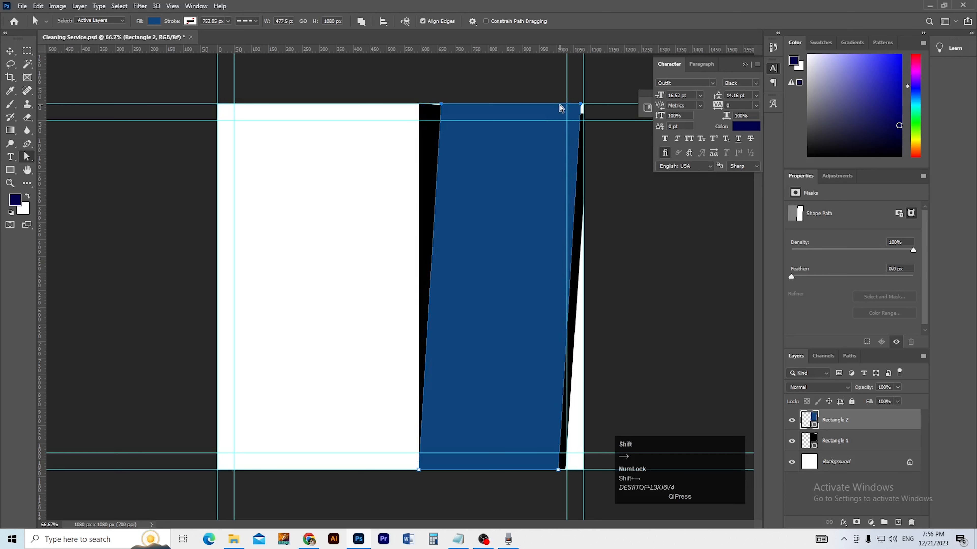
key("shift+Left")
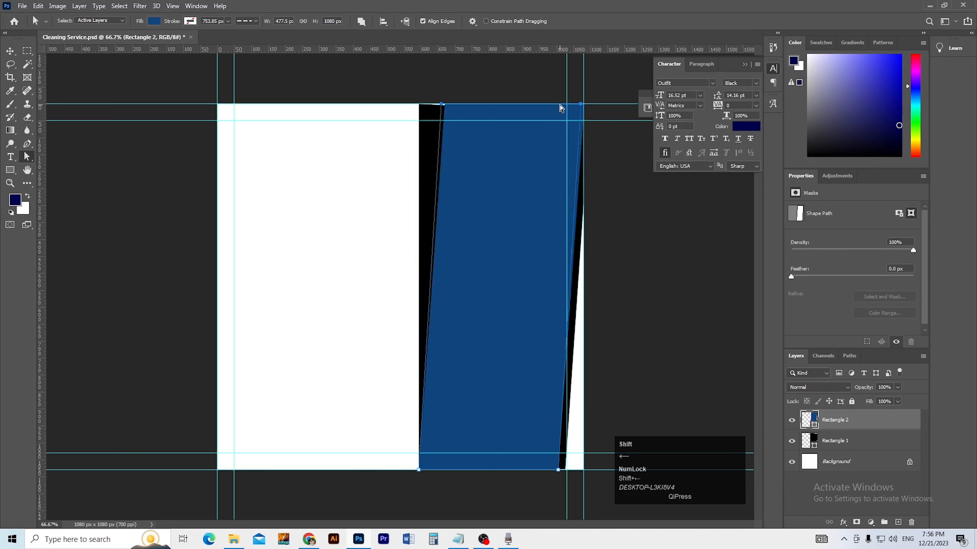
key("shift+Left")
key("shift+Right")
key("shift+Right")
left_click(560, 163)
key("a")
left_click(582, 109)
key("shift+Right")
key("shift+Right")
key("shift+Right")
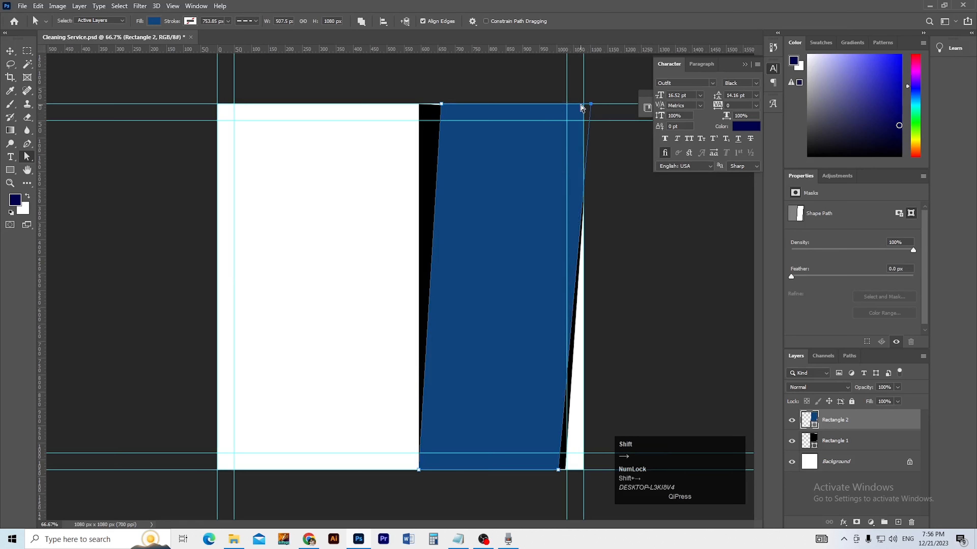
key("shift+Left")
key("shift+Left")
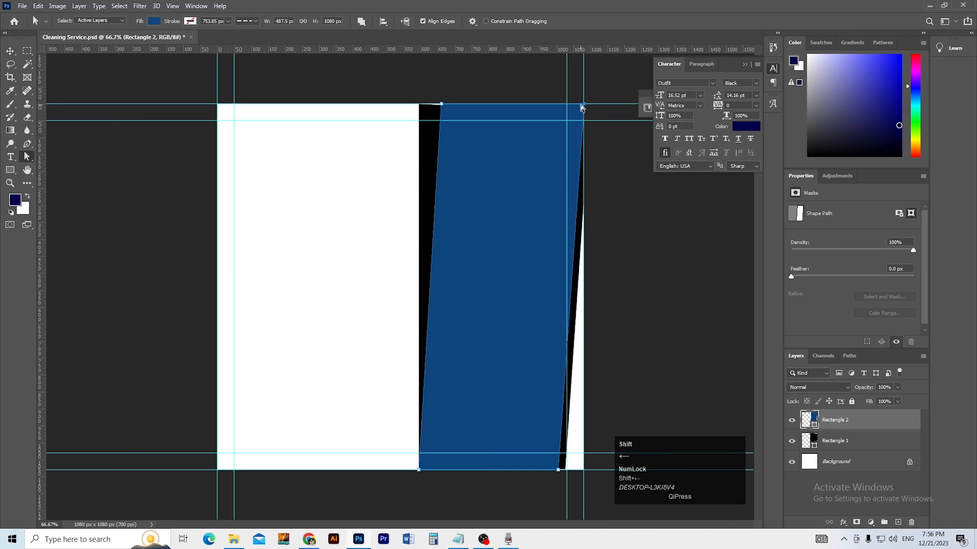
key("Return")
Step: Stretch the black Rectangle 1 up to the canvas top edge with Free Transform
key("v")
left_click(437, 165)
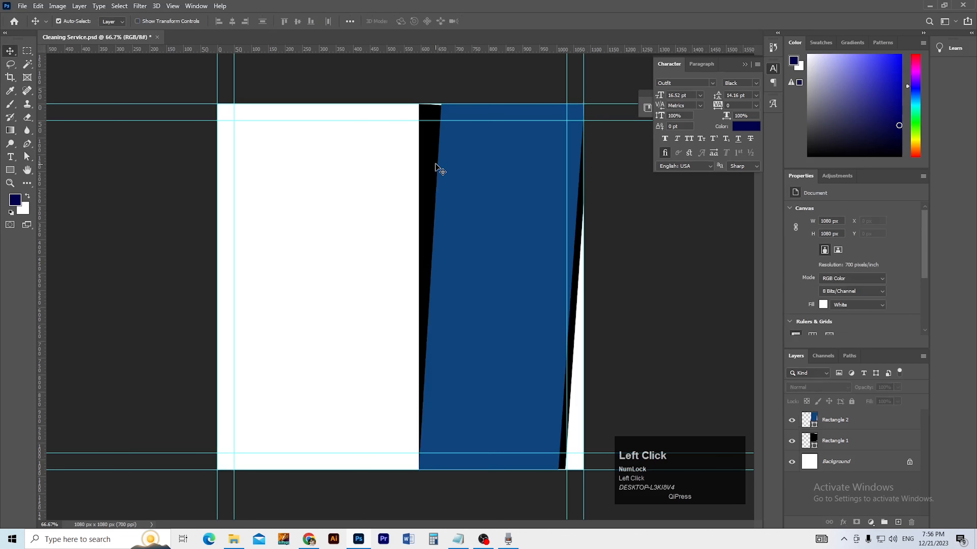
left_click_drag(429, 163, 424, 177)
key("ctrl+z")
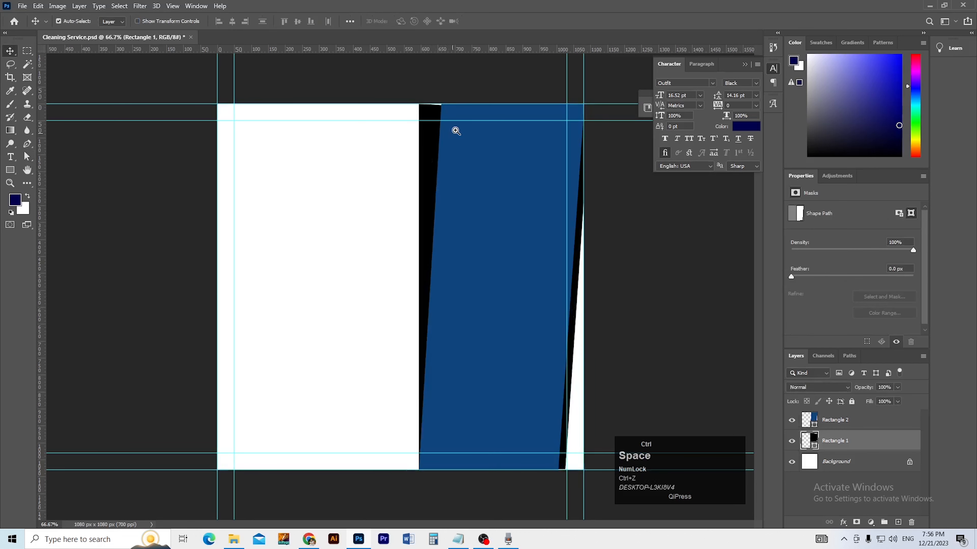
left_click(457, 129, "ctrl")
left_click(460, 130, "ctrl")
left_click_drag(472, 144, 439, 222)
key("ctrl+t")
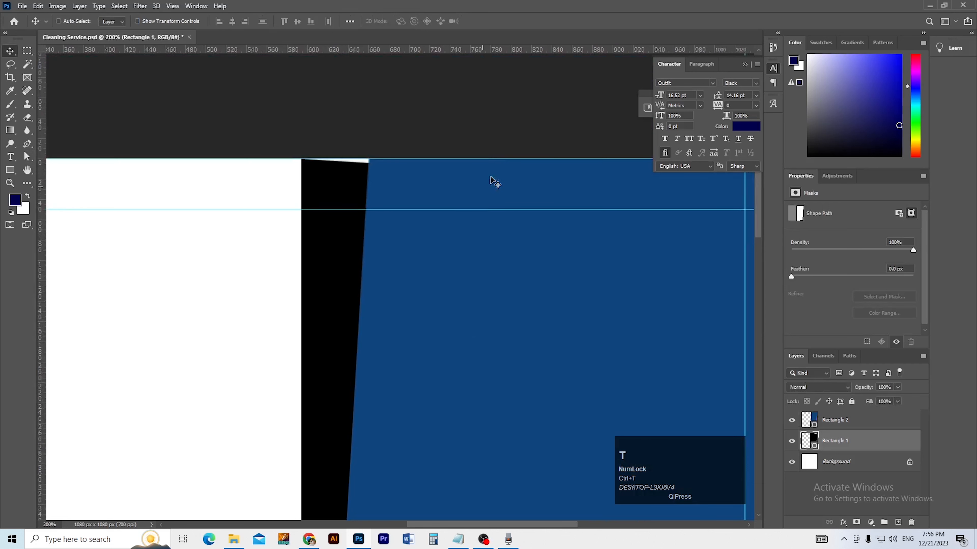
left_click_drag(557, 159, 558, 151)
key("Return")
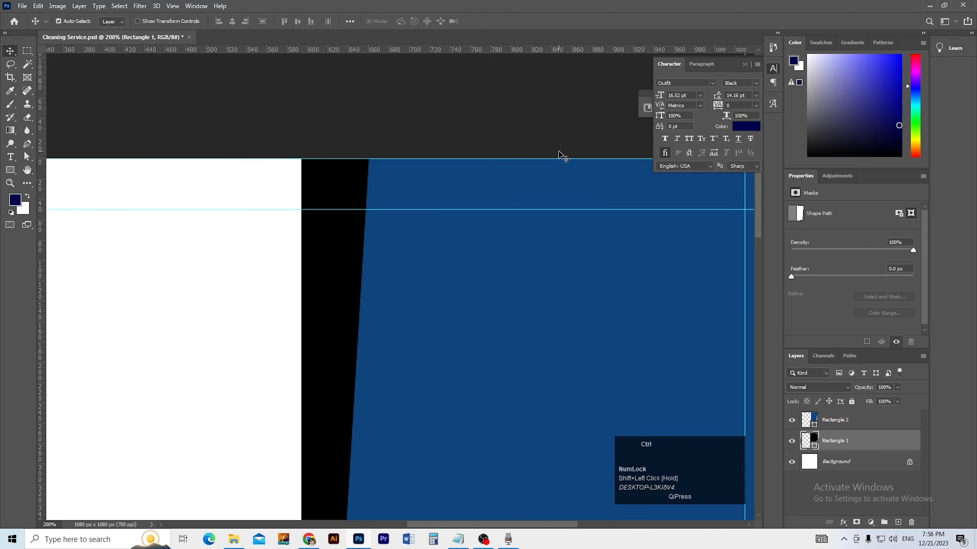
Step: Zoom and pan around the canvas to review the leaning blue panel at 66.7%
key("ctrl+0")
left_click(524, 186, "ctrl+alt")
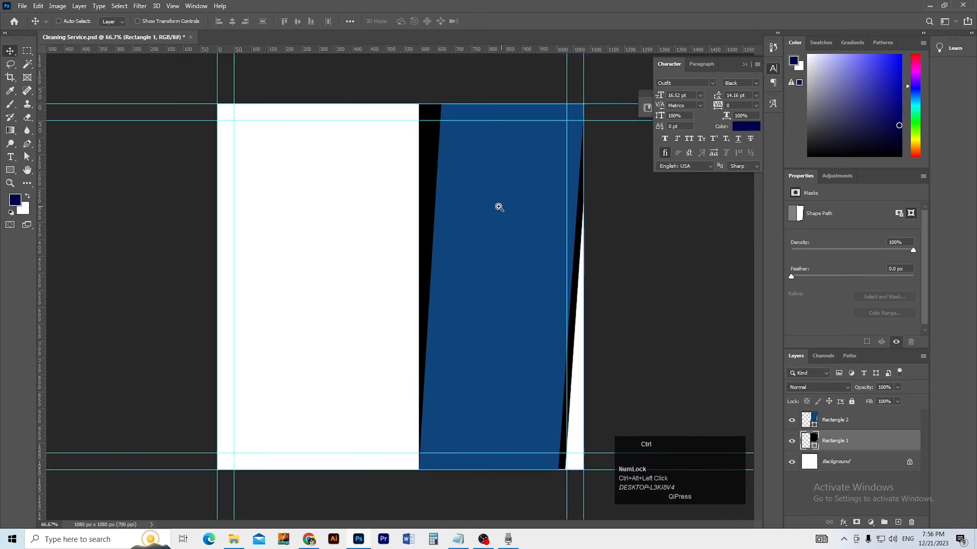
left_click(492, 208, "ctrl")
left_click_drag(486, 209, 460, 240)
left_click(460, 253, "ctrl+alt")
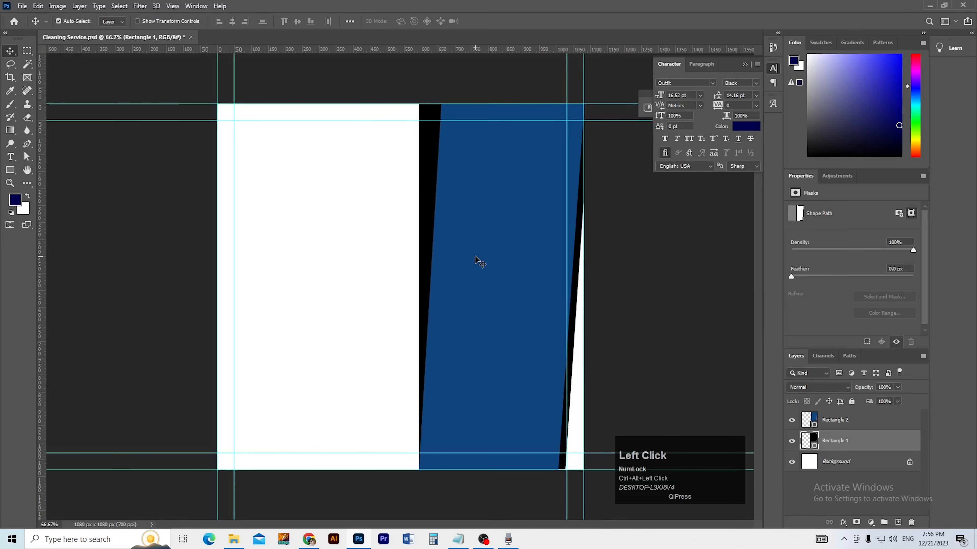
key("v")
left_click(429, 200)
Step: Copy the green code 006738 from the Notepad notes and return to Photoshop
left_click(459, 539)
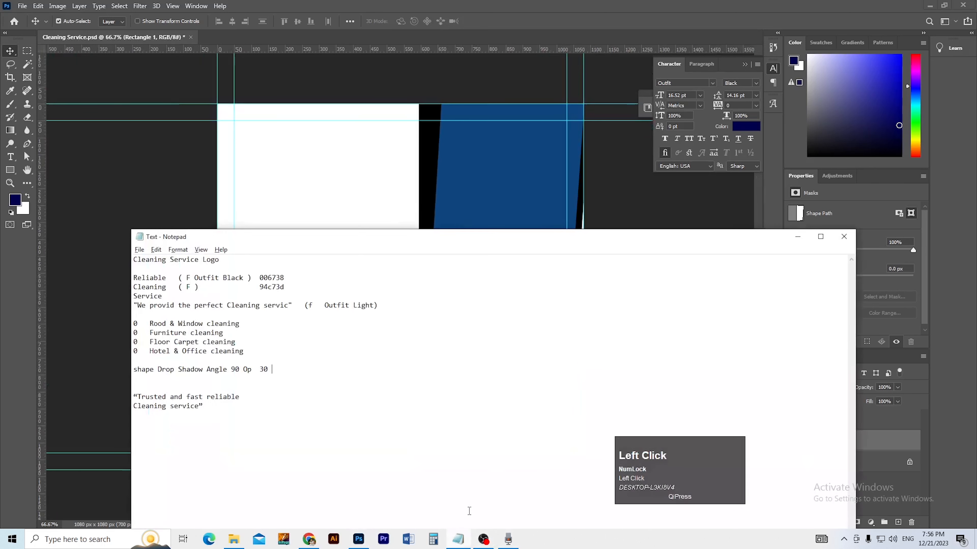
left_click_drag(313, 245, 313, 309)
left_click_drag(264, 341, 286, 341)
key("ctrl+c")
key("alt+Tab")
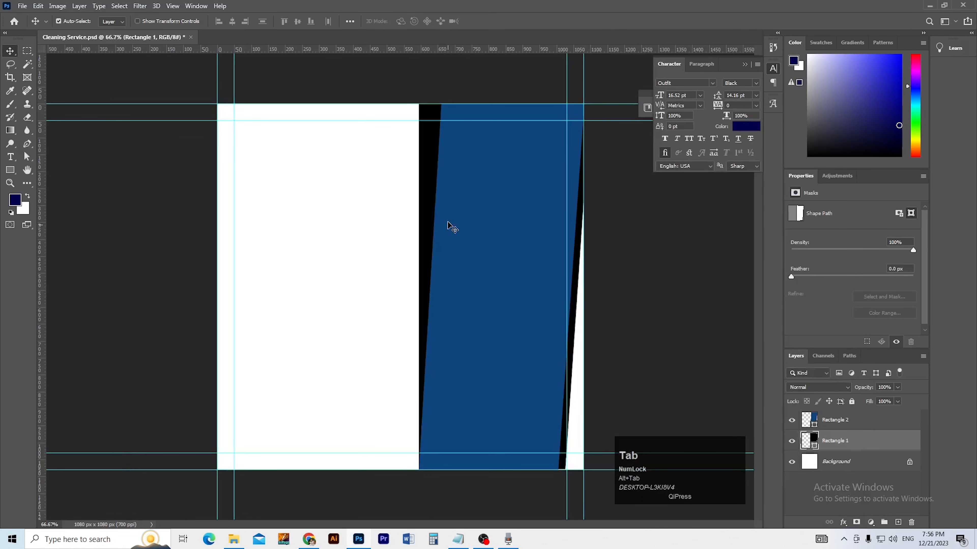
Step: Set the foreground colour to green 006738 by pasting it into the Color Picker
left_click(426, 206)
left_click(739, 127)
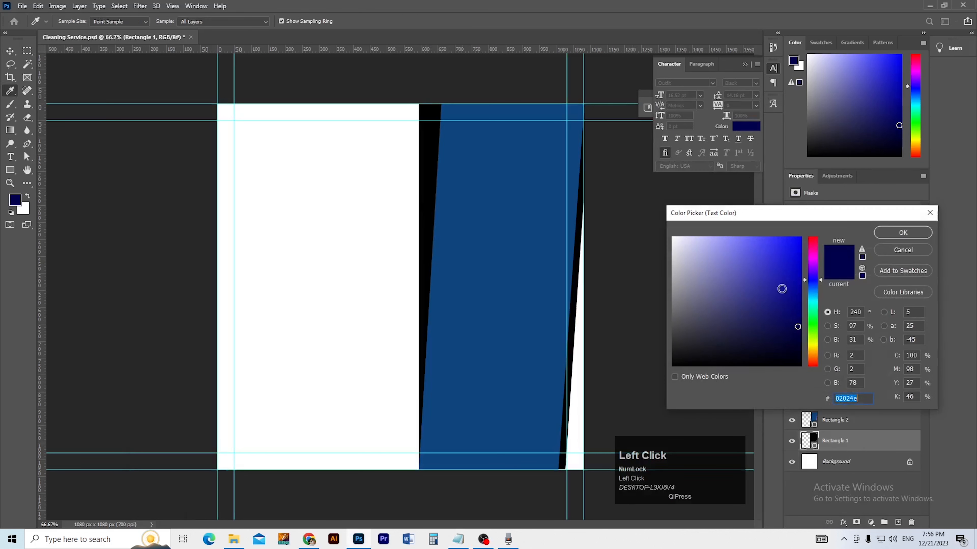
key("ctrl+v")
left_click(902, 232)
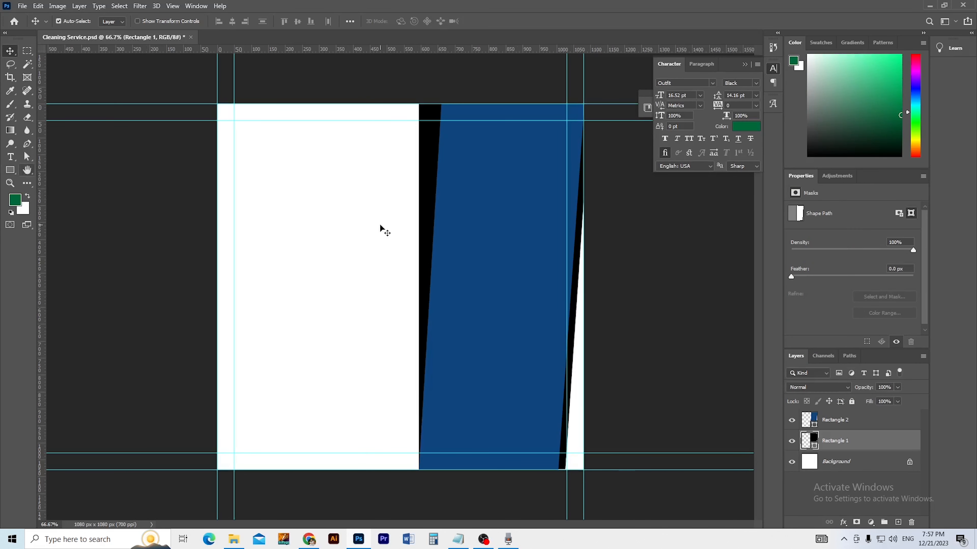
Step: Give the rectangle shape the green 006738 fill and no outline
left_click(10, 170)
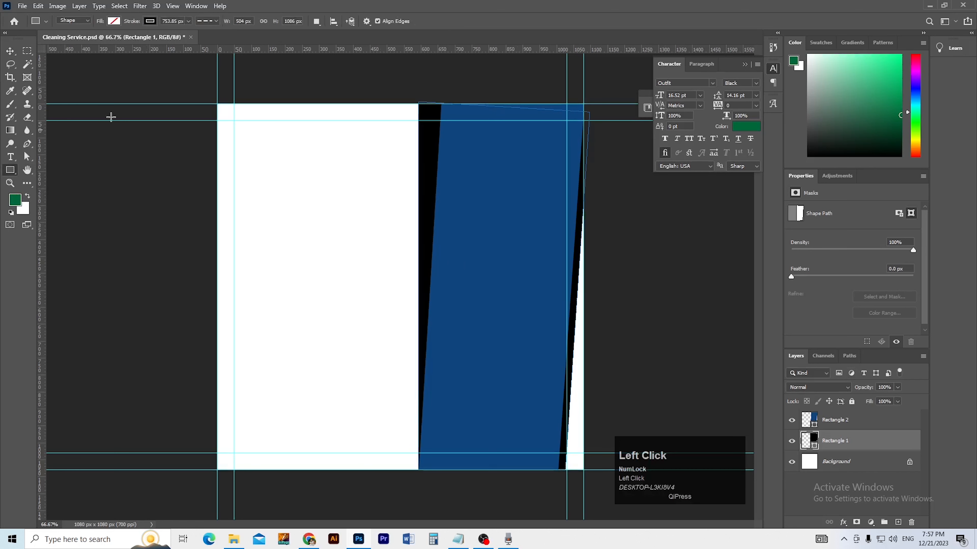
left_click(149, 22)
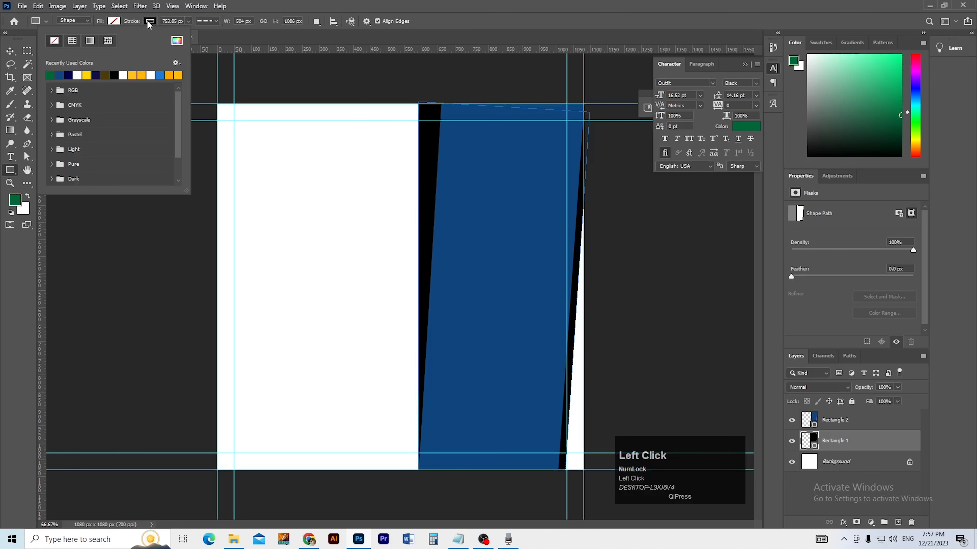
left_click(52, 75)
left_click(10, 54)
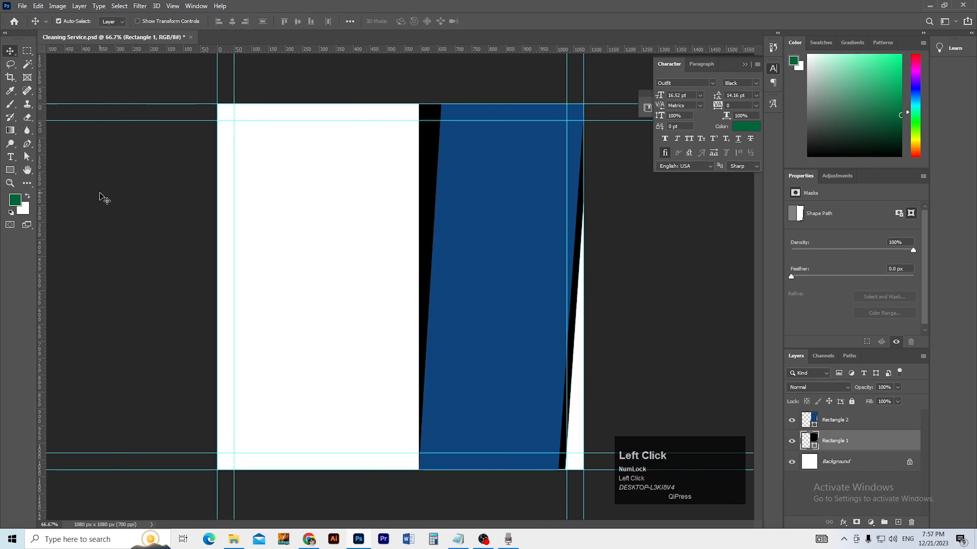
left_click(17, 170)
left_click(151, 22)
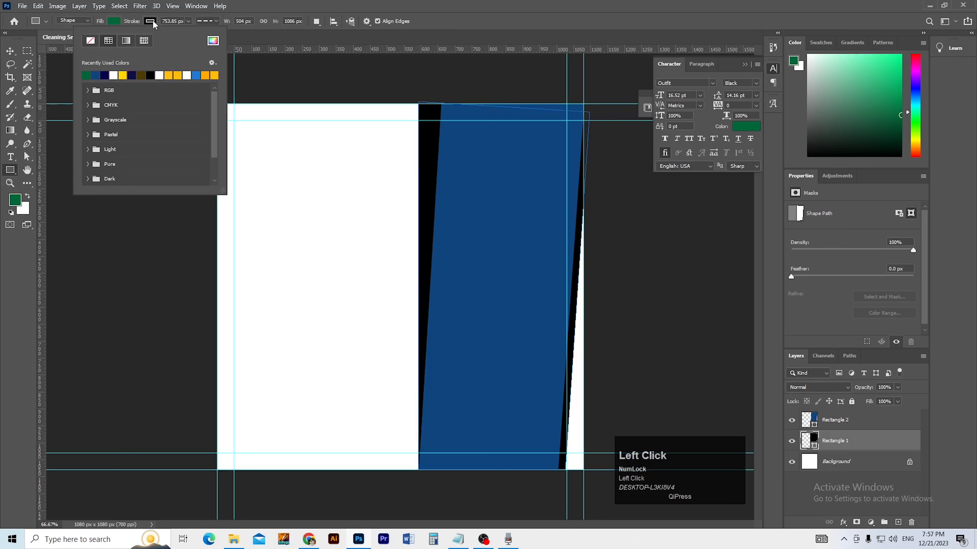
left_click(91, 40)
left_click(10, 51)
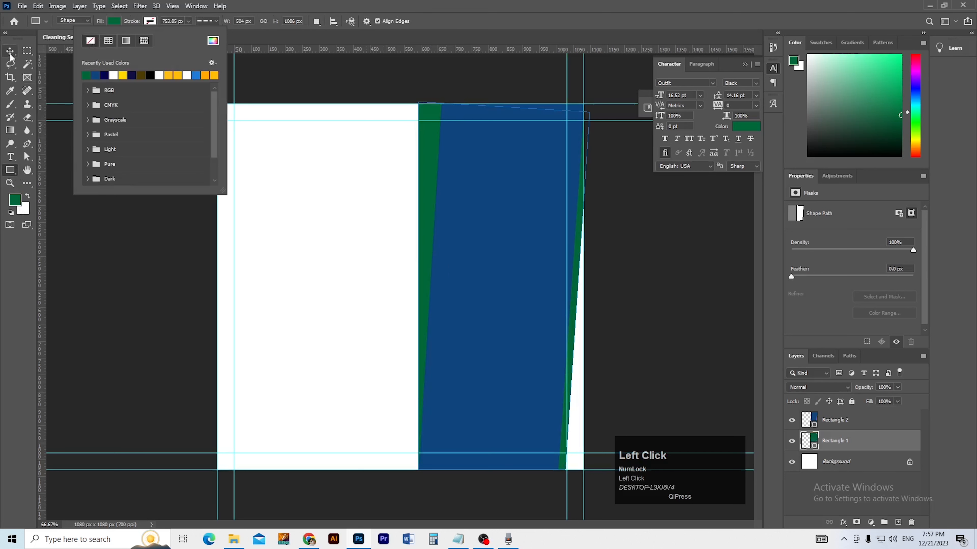
left_click(139, 192)
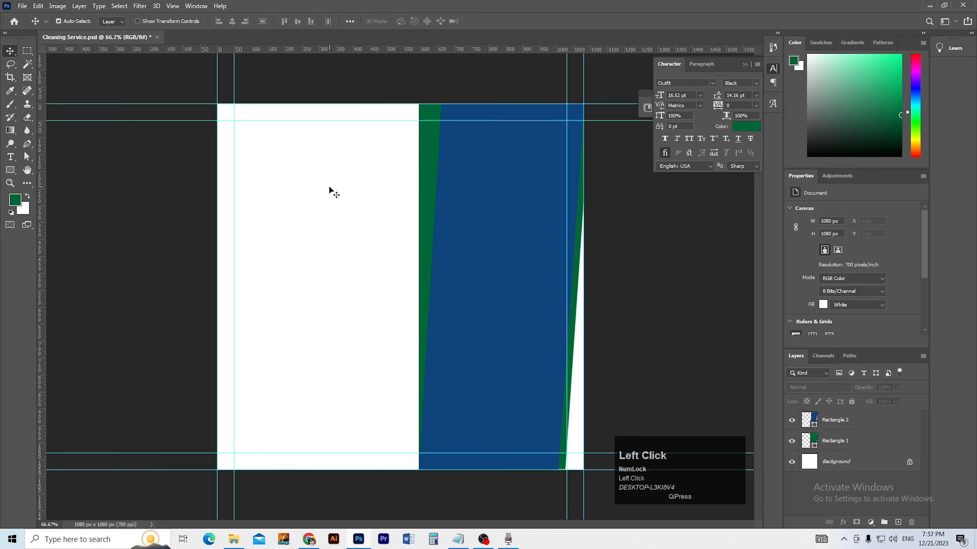
Step: Pick a darker shade of the green and fill Rectangle 1 with it
left_click(424, 179)
left_click(746, 126)
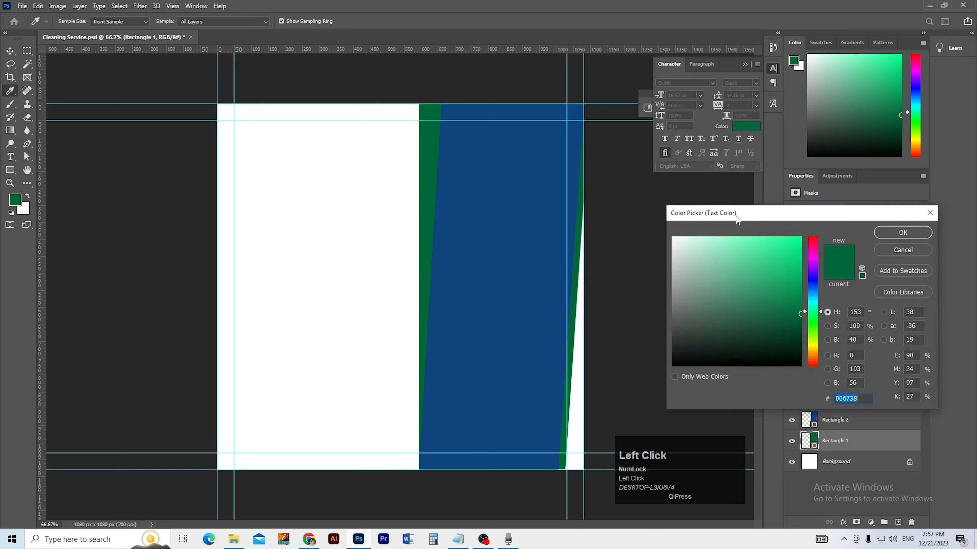
left_click_drag(804, 310, 801, 331)
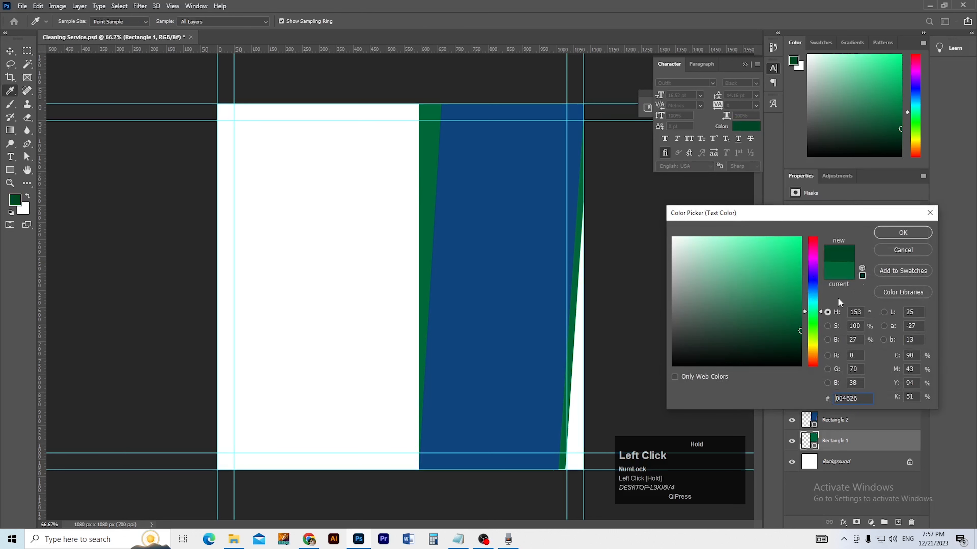
left_click(895, 232)
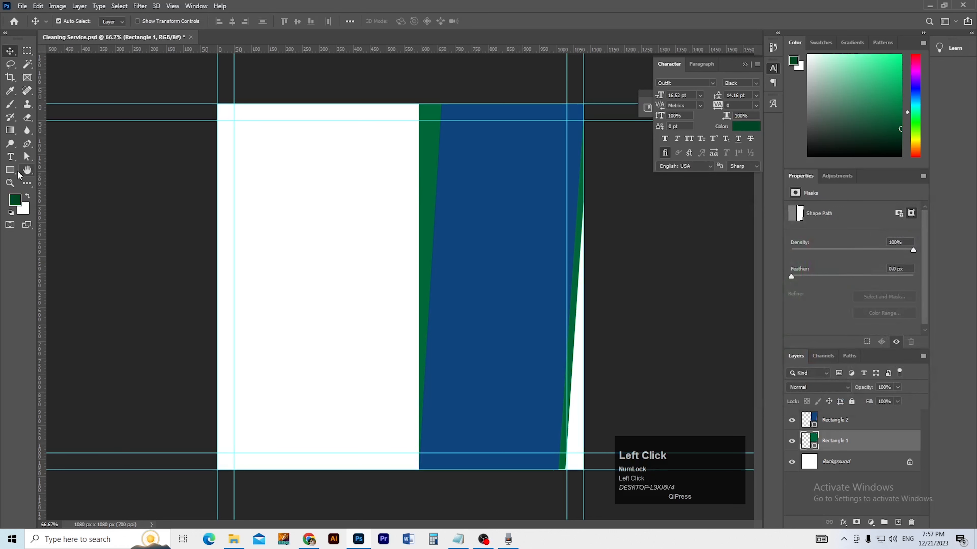
left_click(10, 170)
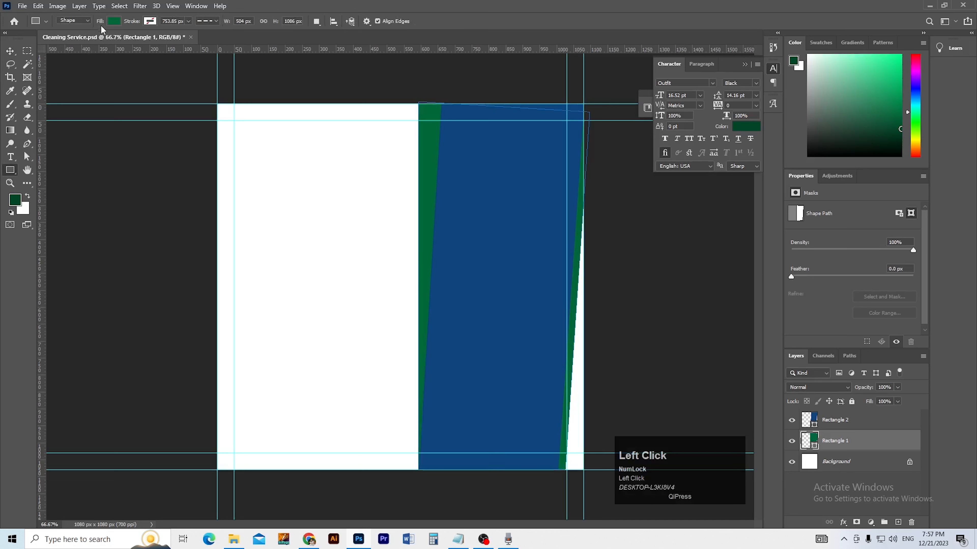
left_click(114, 22)
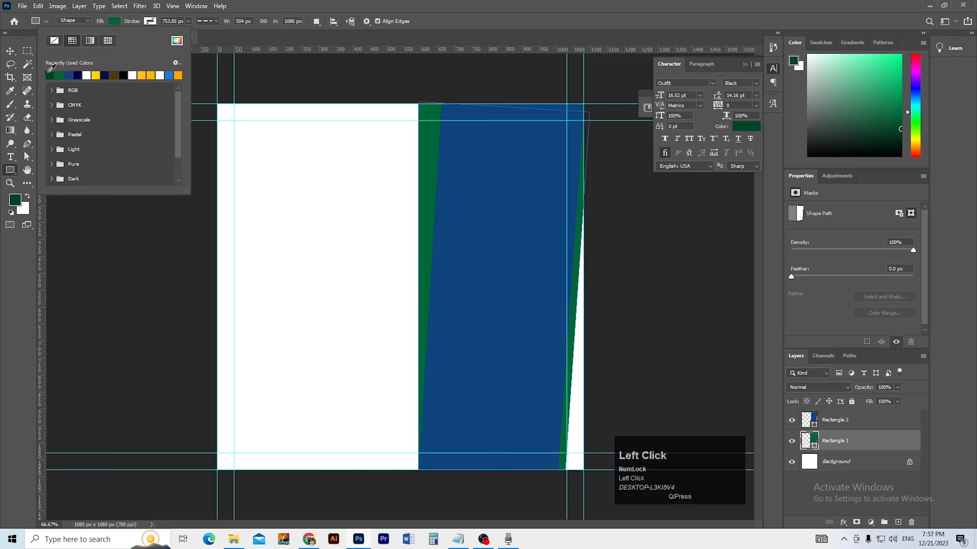
left_click(49, 75)
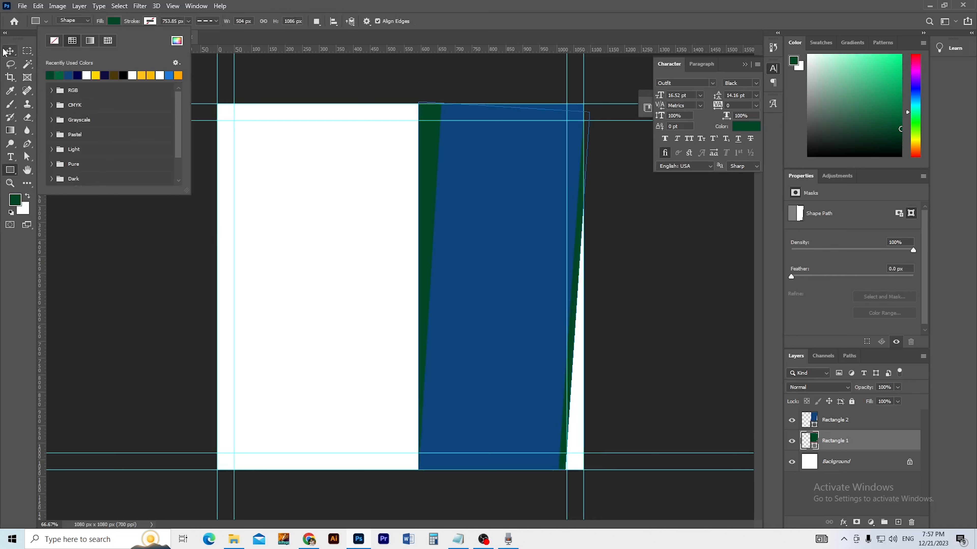
left_click(94, 183)
Step: Copy the light green hex 94c73d from the Notepad notes back into Photoshop
key("v")
key("alt+Tab")
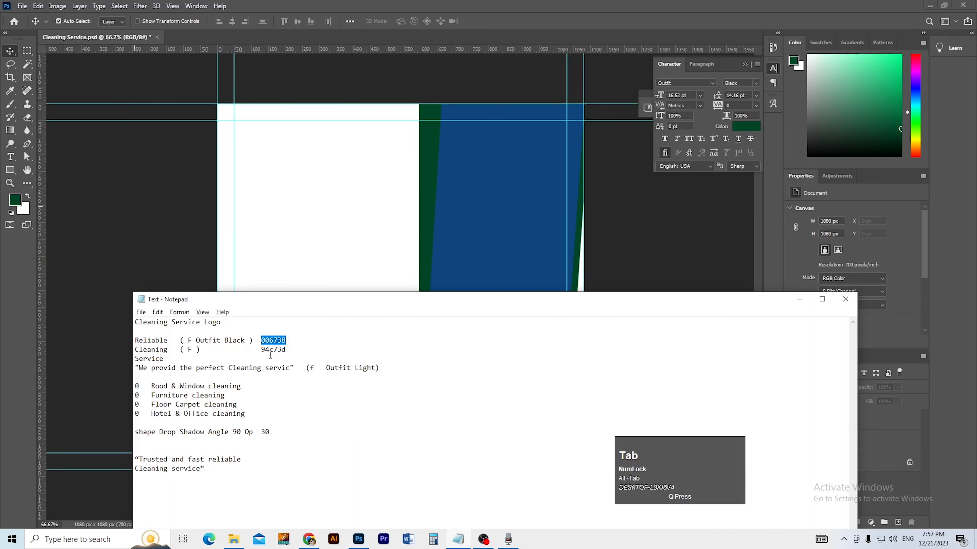
left_click_drag(261, 349, 291, 350)
key("ctrl+c")
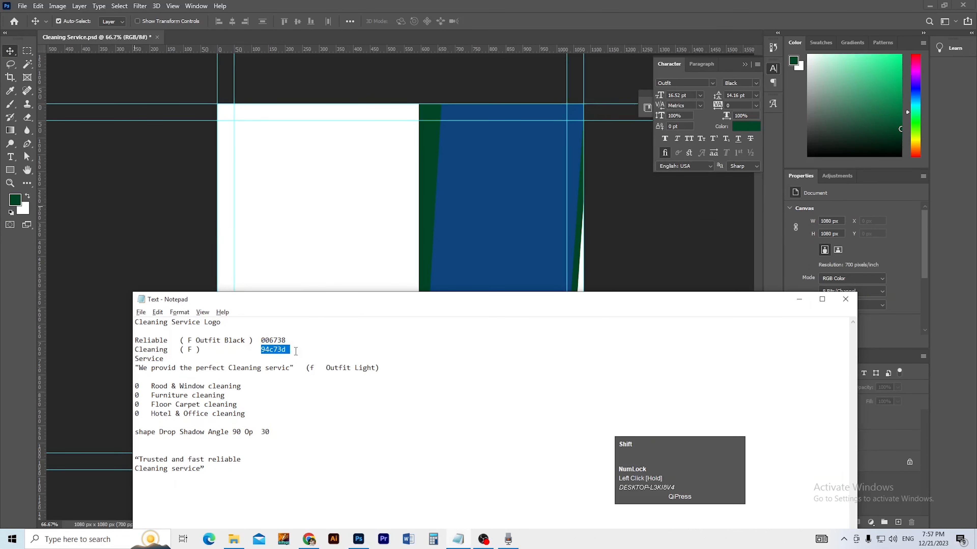
key("alt+Tab")
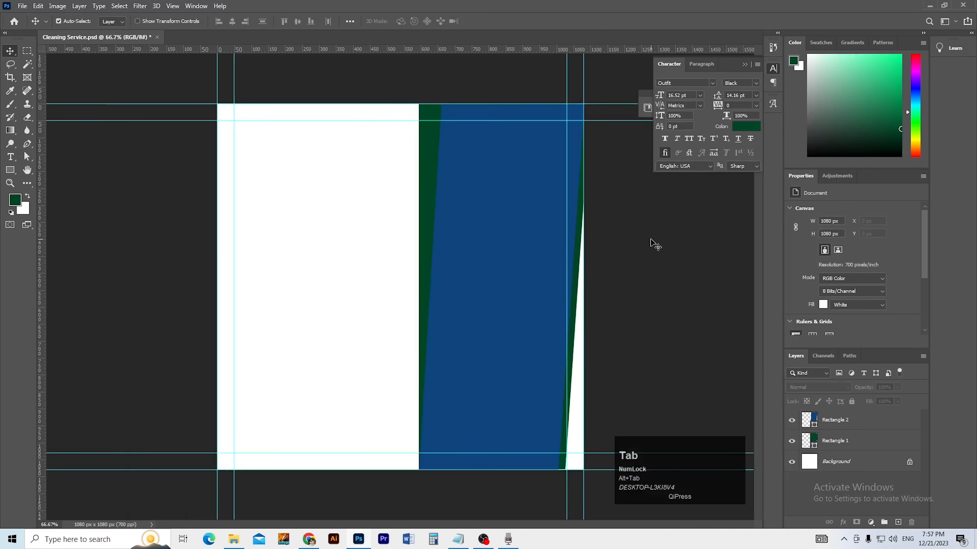
left_click(739, 131)
Step: Enter light green 94c73d as the colour and fill Rectangle 2 with dark green
key("ctrl+v")
key("Return")
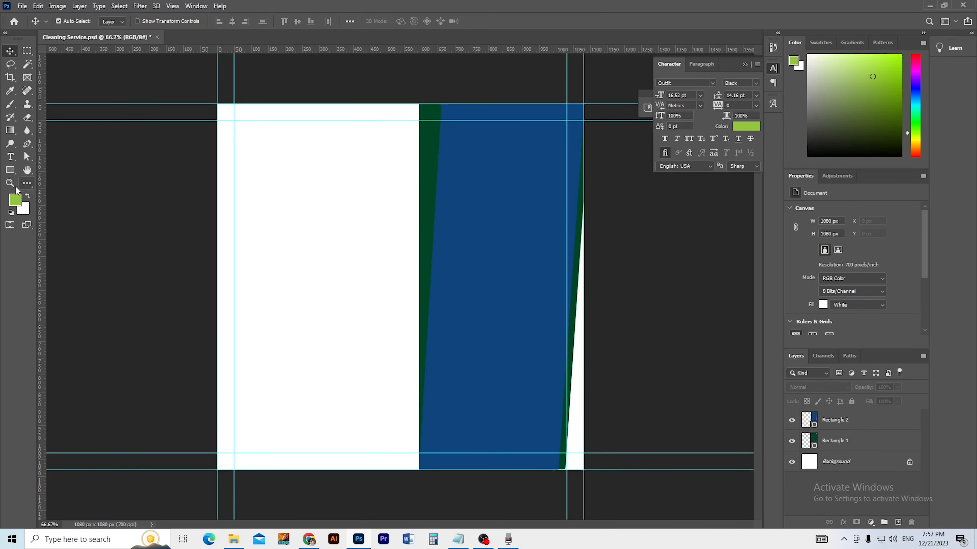
left_click(488, 256)
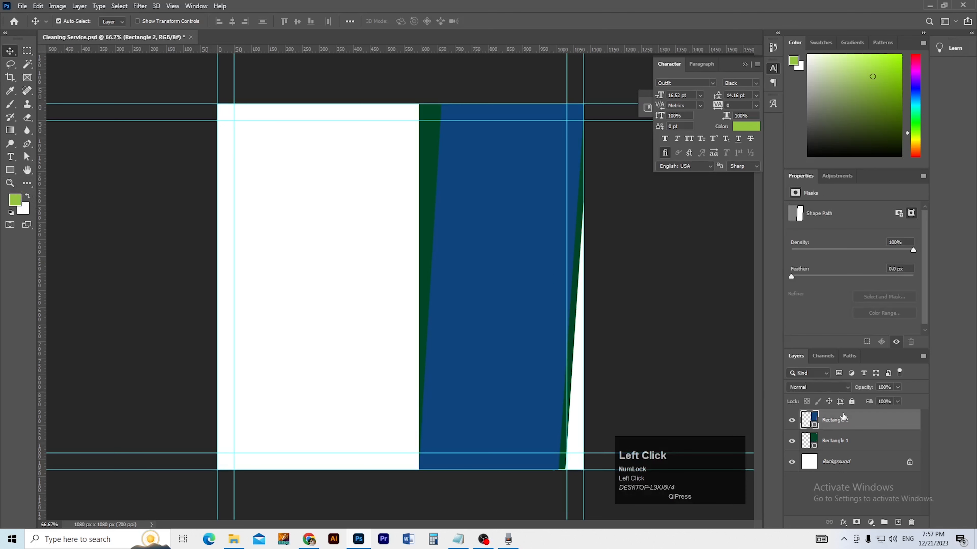
left_click(10, 170)
left_click(114, 22)
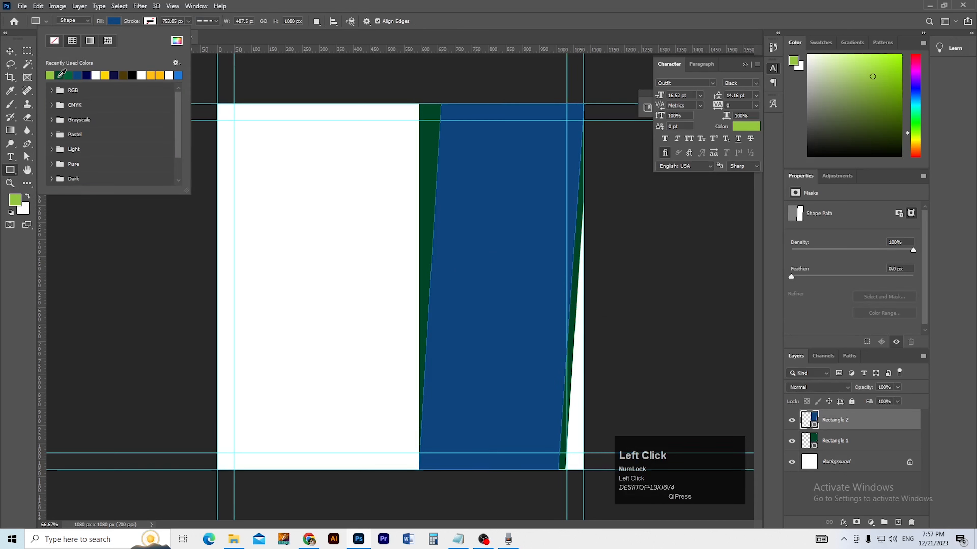
left_click(60, 75)
left_click(9, 51)
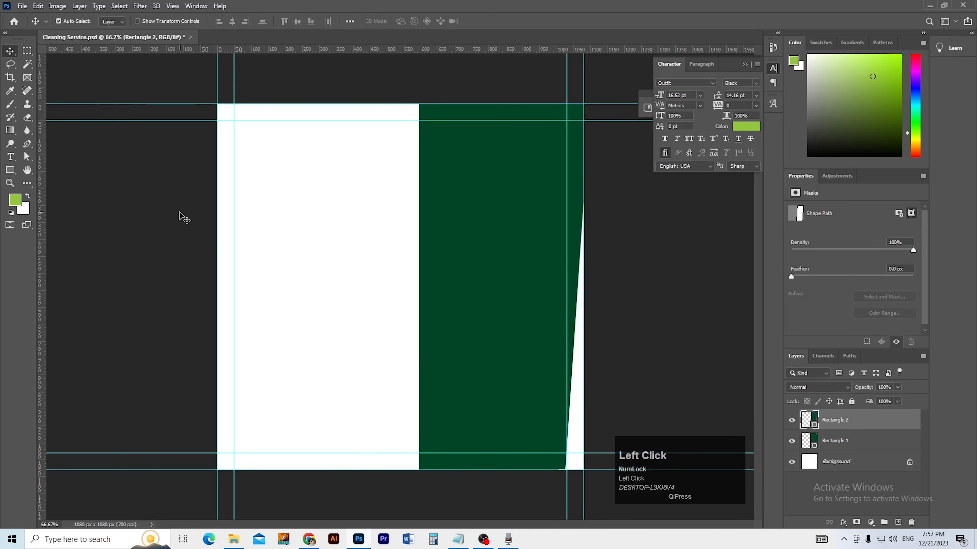
left_click(579, 364)
Step: Fill the slanted Rectangle 1 strips with light green 94c73d and review the design
left_click(849, 447)
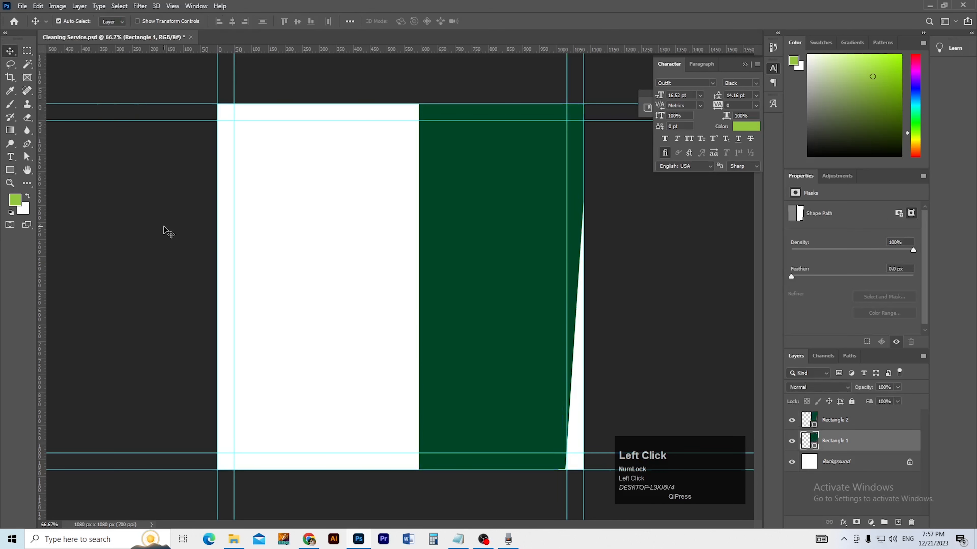
left_click(10, 170)
left_click(120, 22)
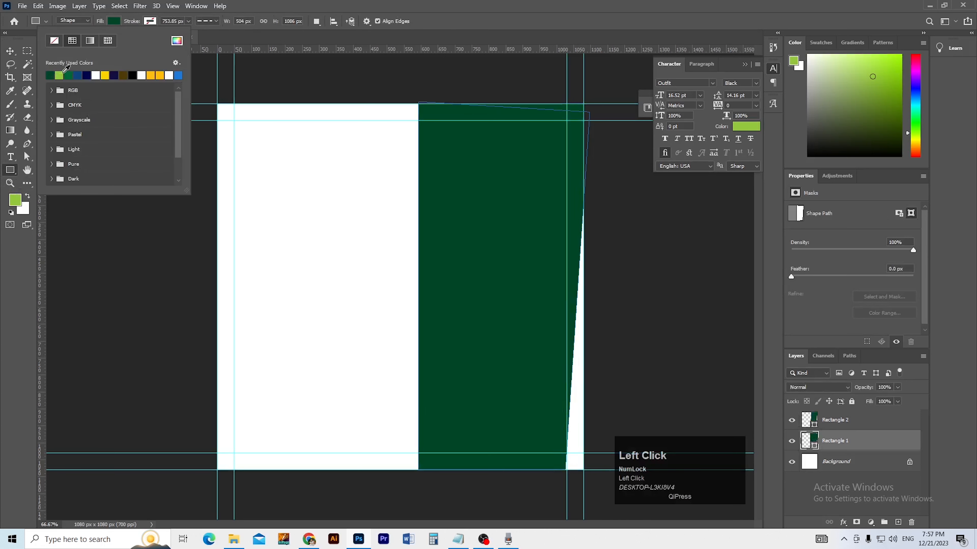
left_click(60, 75)
left_click(10, 50)
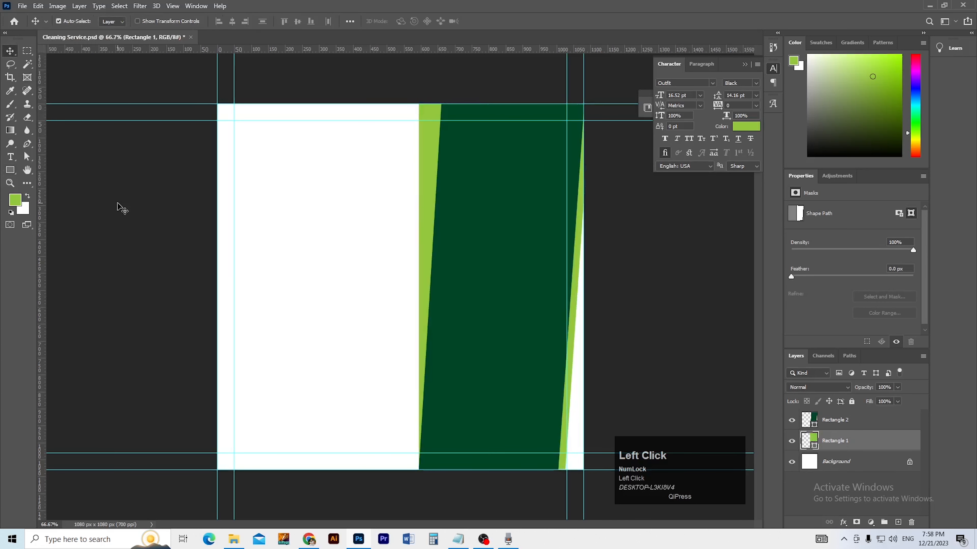
left_click(117, 204)
left_click(266, 237, "ctrl+alt")
left_click(294, 237, "ctrl")
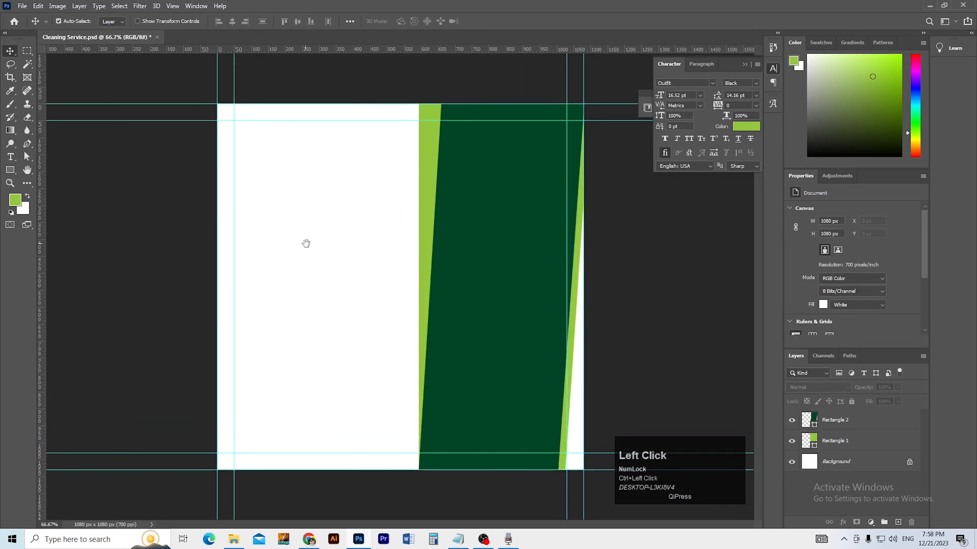
left_click(284, 168, "ctrl")
left_click(255, 162, "ctrl")
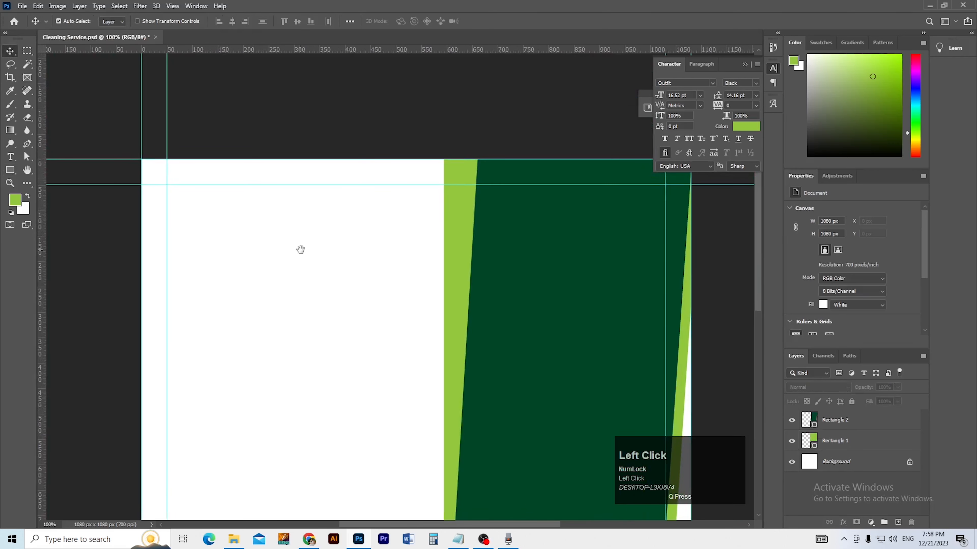
left_click(256, 238, "ctrl+alt")
Step: Save the design and run a Google image search for 'Cleaning Logo'
key("ctrl+s")
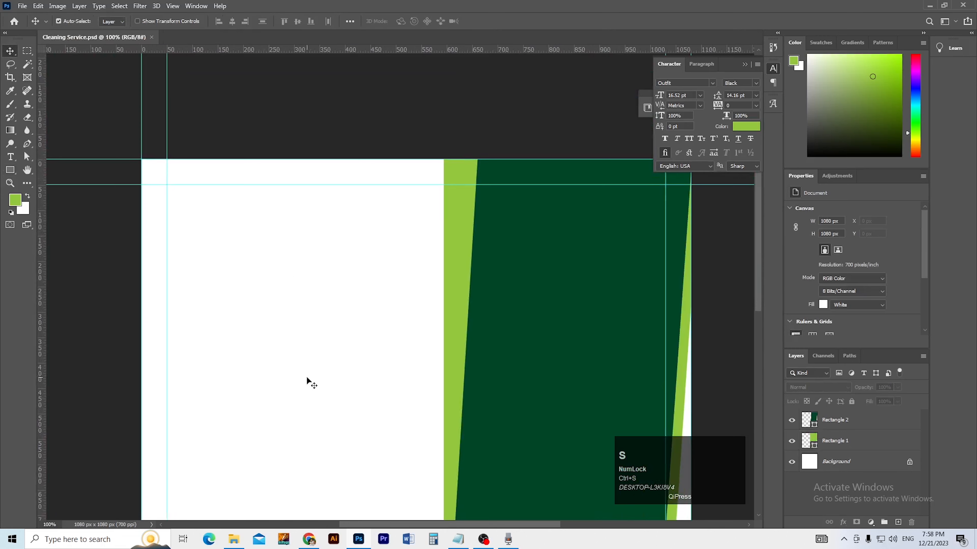
left_click(318, 537)
left_click(389, 15)
type("Cleaning Logo")
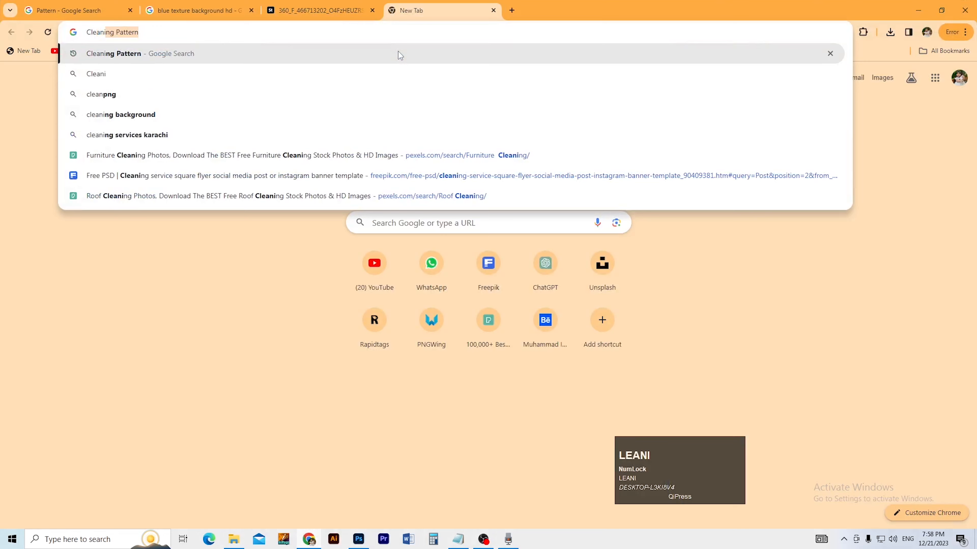
key("Return")
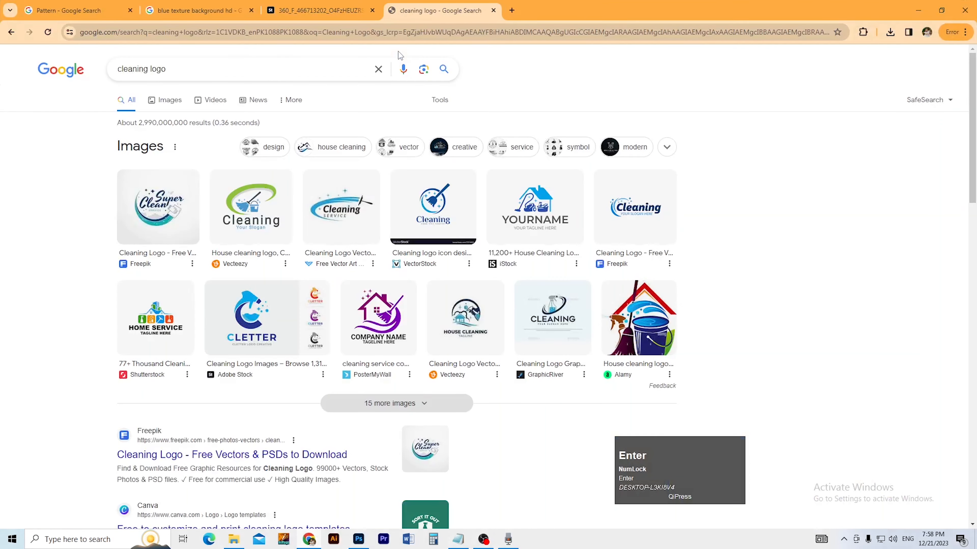
left_click(175, 103)
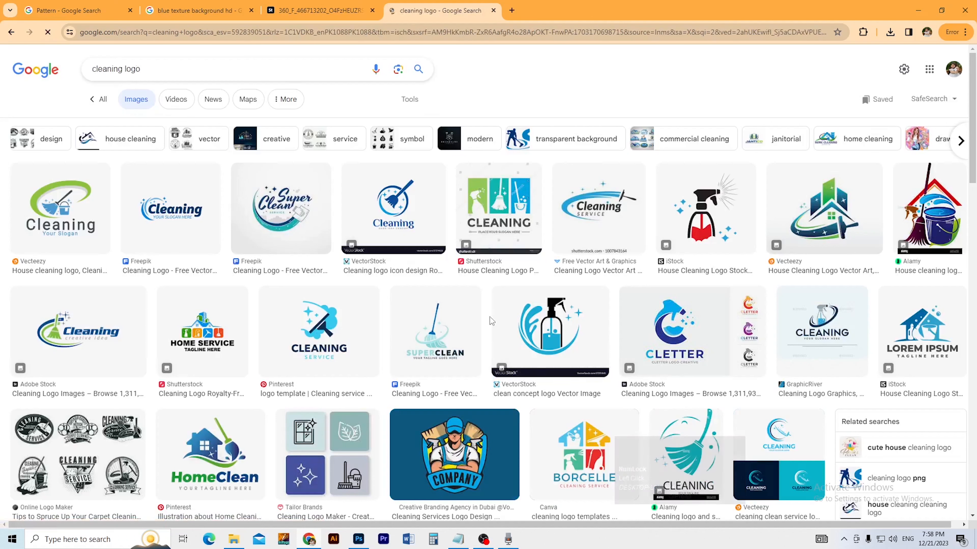
Step: Browse the cleaning logo image results and preview the blue S logo
scroll(525, 333, "down", 3)
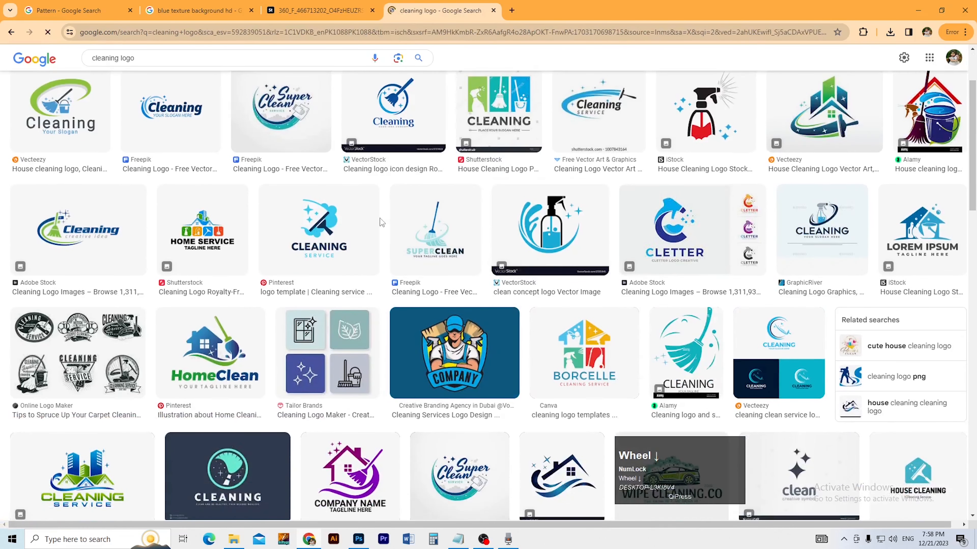
left_click(163, 120)
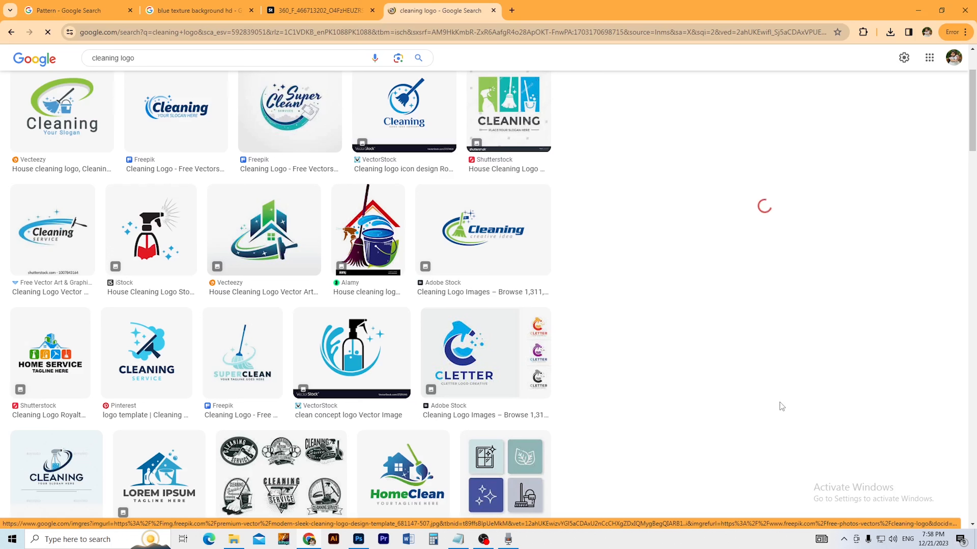
scroll(534, 383, "down", 8)
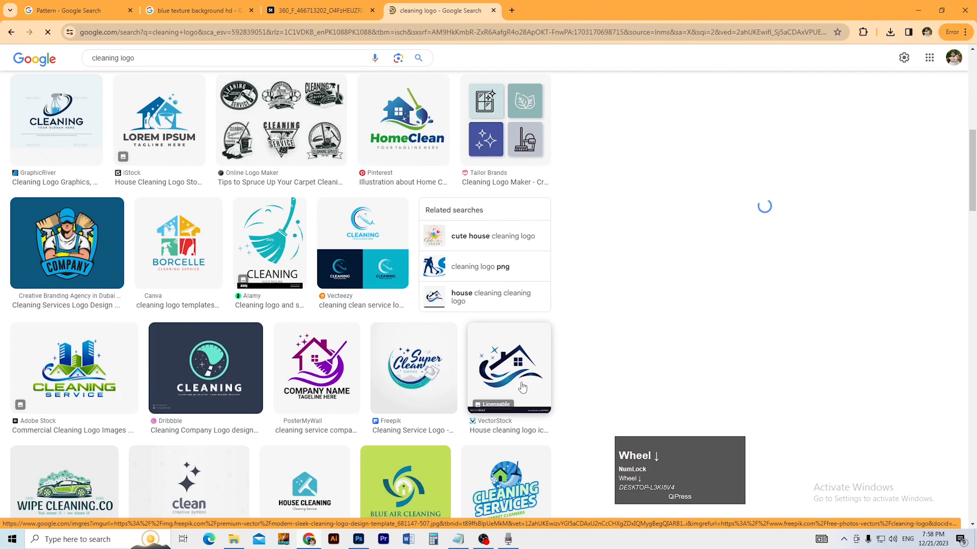
scroll(522, 387, "down", 8)
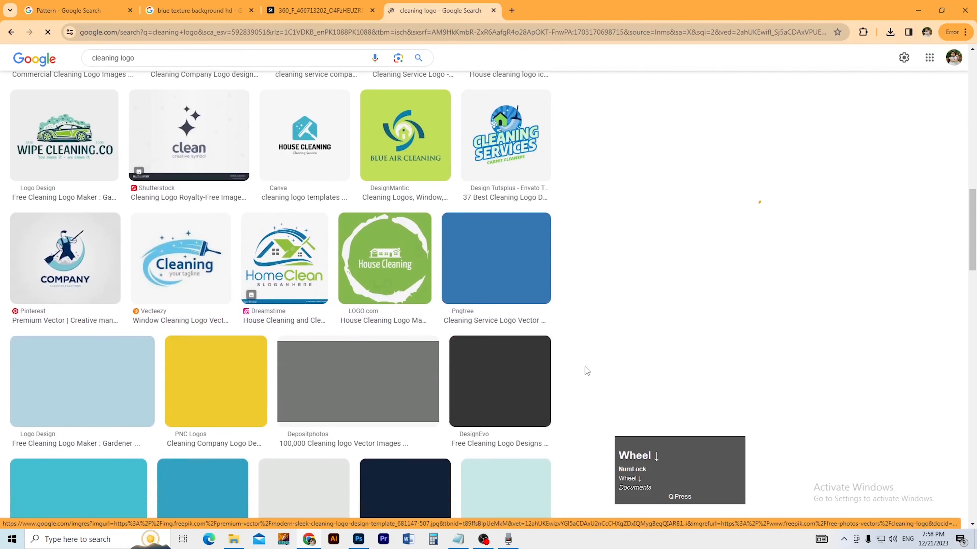
scroll(652, 370, "up", 3)
scroll(267, 379, "down", 2)
scroll(267, 379, "down", 1)
scroll(198, 311, "down", 5)
scroll(198, 312, "down", 4)
scroll(198, 311, "down", 2)
scroll(198, 311, "up", 2)
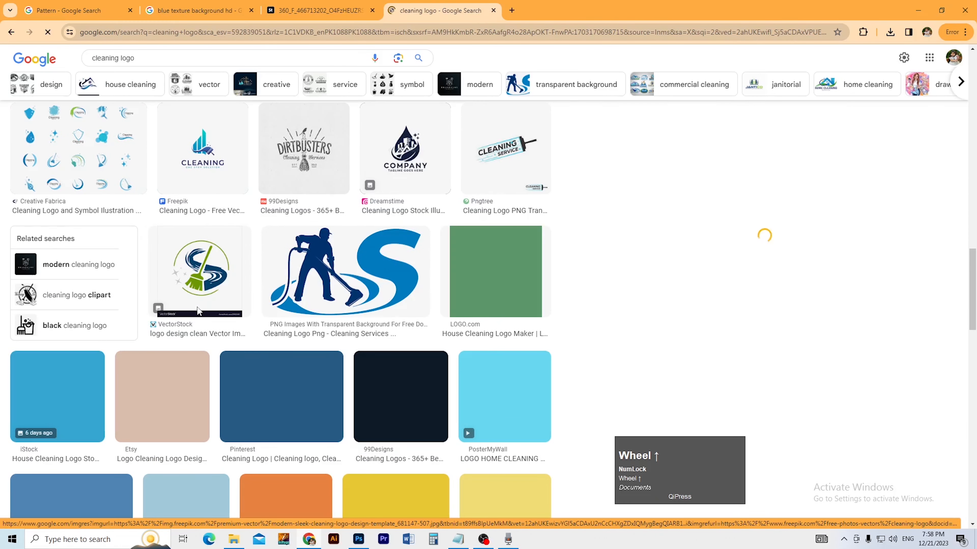
left_click(328, 269)
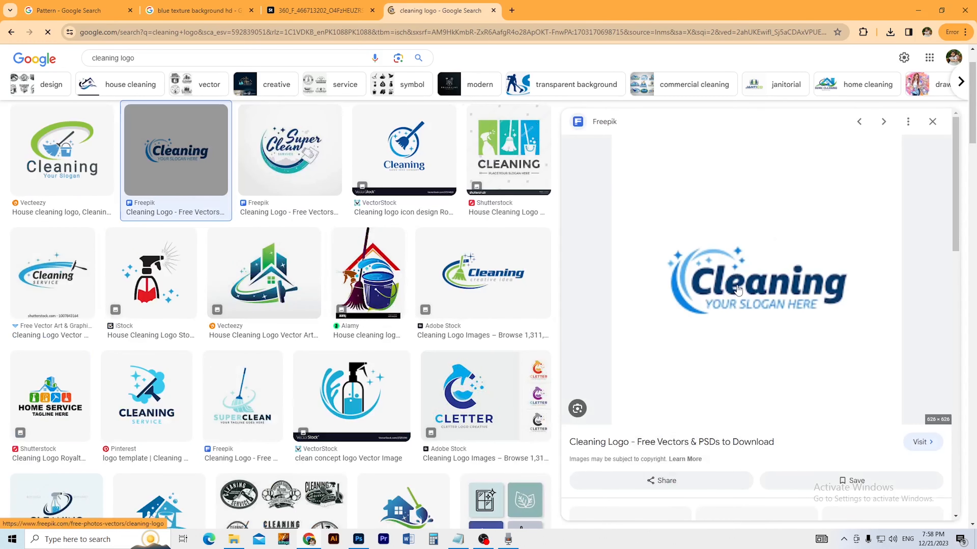
Step: Refine the search to 'cleaning logo Png' and preview the CLEANING SERVICE result
scroll(738, 288, "up", 1)
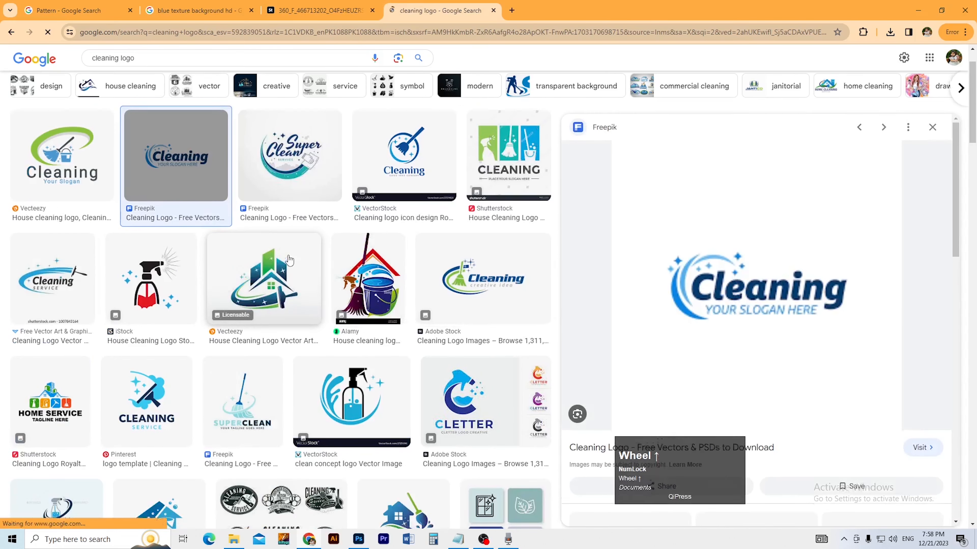
left_click(230, 66)
type("Png")
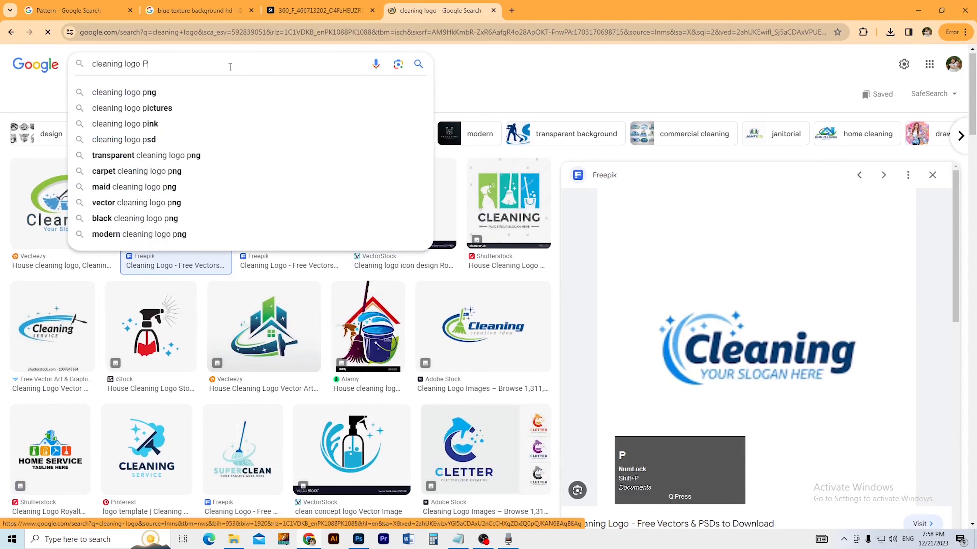
key("Return")
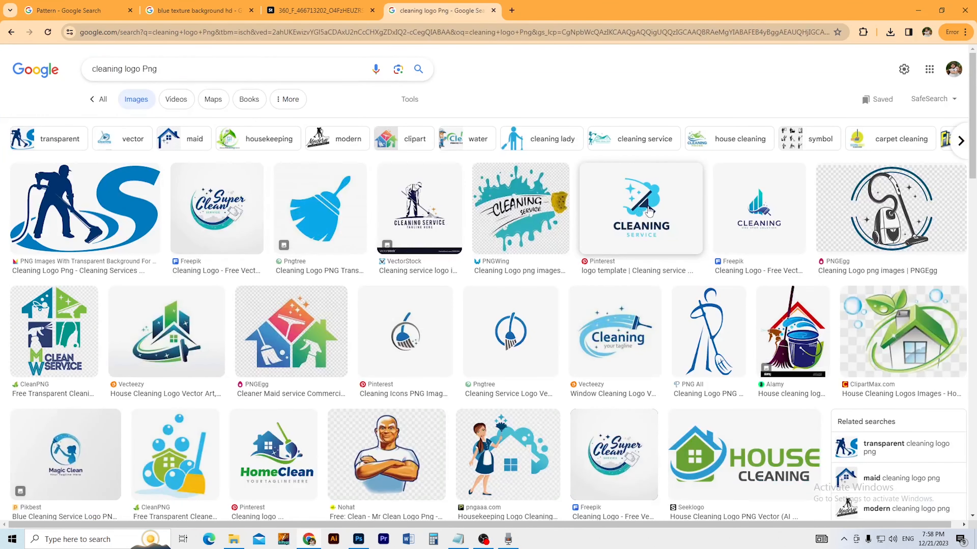
left_click(656, 209)
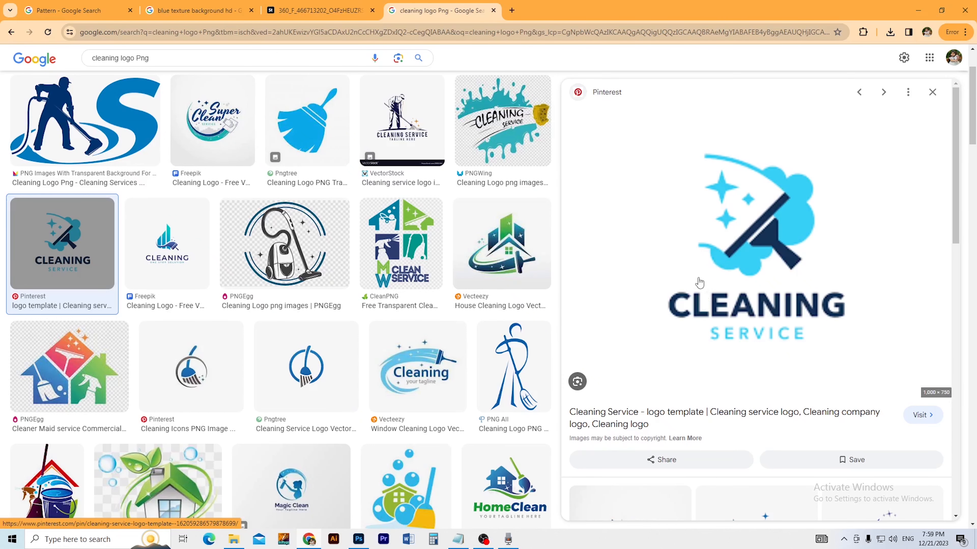
Step: Open the CLEANING SERVICE logo image full-size in its own tab
scroll(743, 268, "down", 5)
scroll(765, 309, "down", 5)
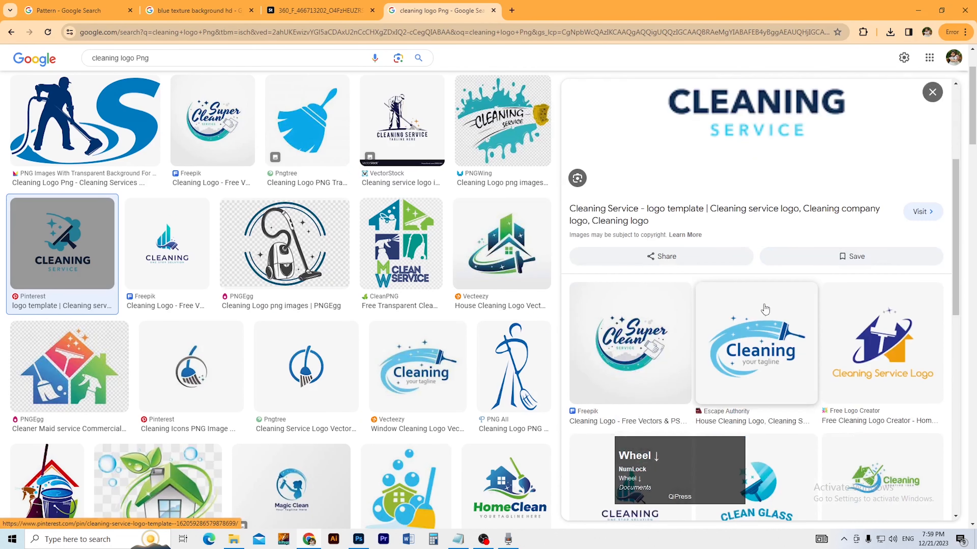
scroll(763, 304, "up", 4)
scroll(762, 308, "down", 4)
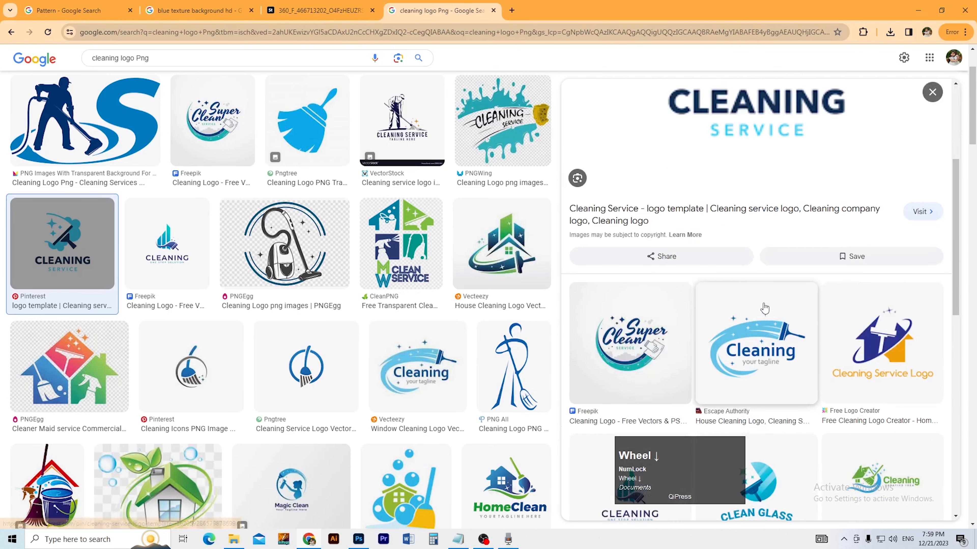
scroll(764, 309, "down", 5)
scroll(782, 293, "up", 10)
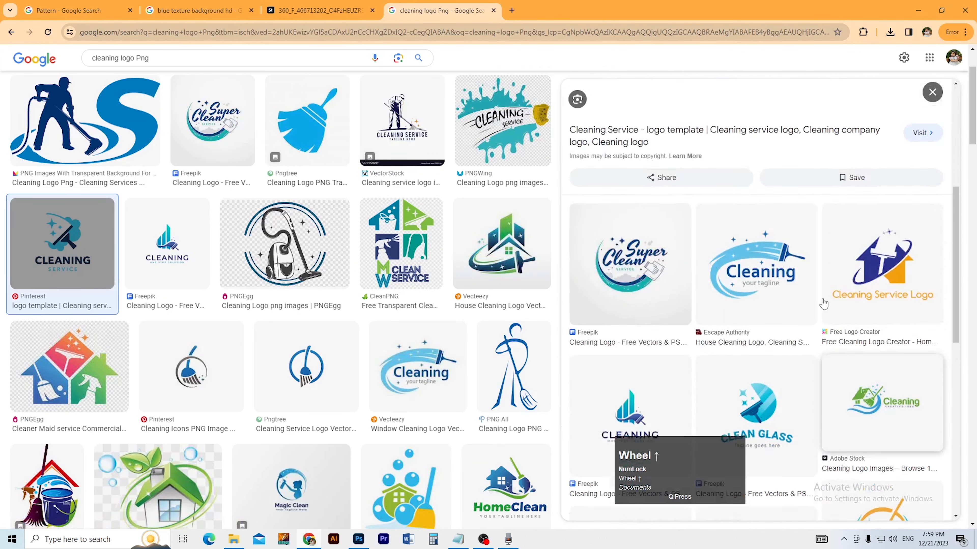
right_click(742, 222)
left_click(788, 353)
left_click(561, 10)
right_click(435, 191)
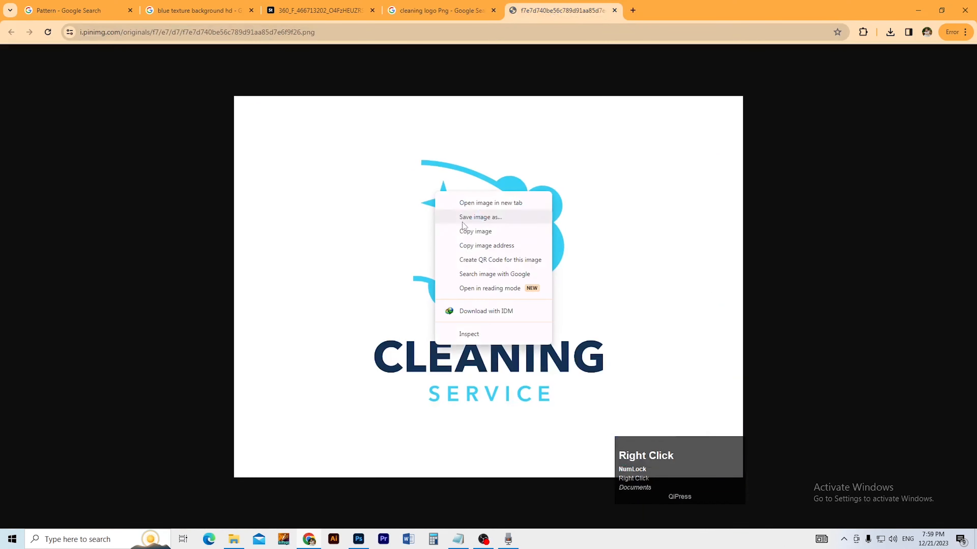
Step: Paste the copied logo into the poster and delete its white background with Magic Wand
left_click(477, 232)
key("alt+Tab")
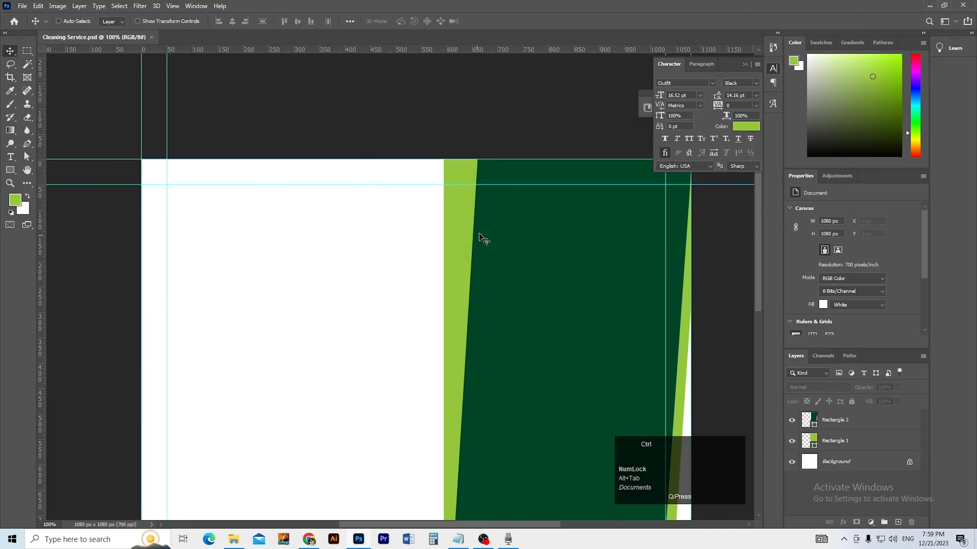
key("ctrl+v")
left_click(403, 300, "ctrl+alt")
key("w")
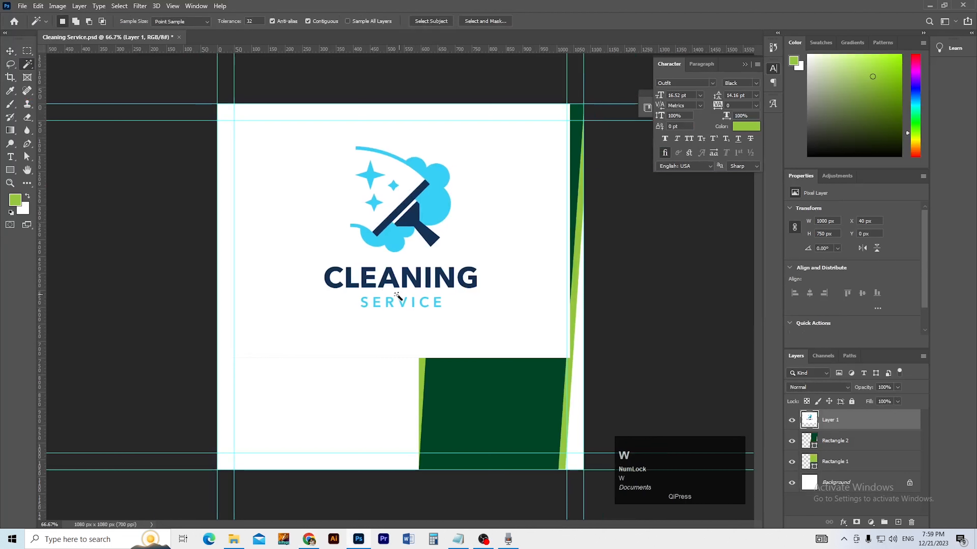
left_click(320, 226)
key("Delete")
key("ctrl+d")
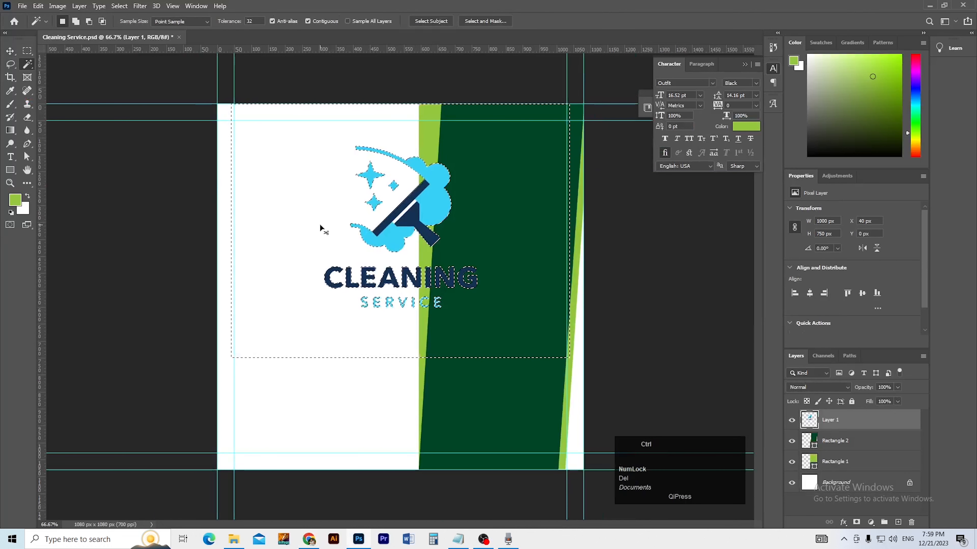
Step: Move the logo onto the white area and scale it down to about 13%
key("b")
key("v")
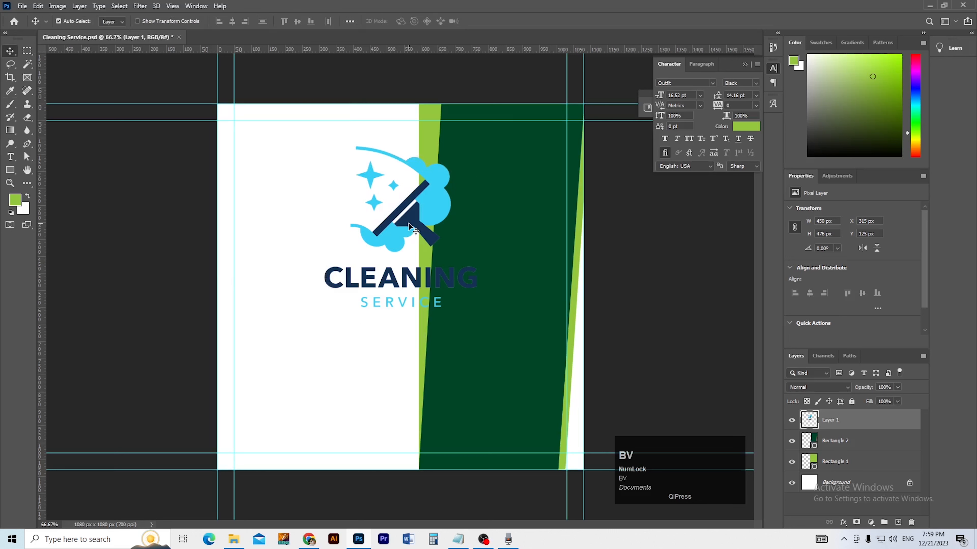
left_click_drag(404, 223, 346, 222)
key("ctrl+t")
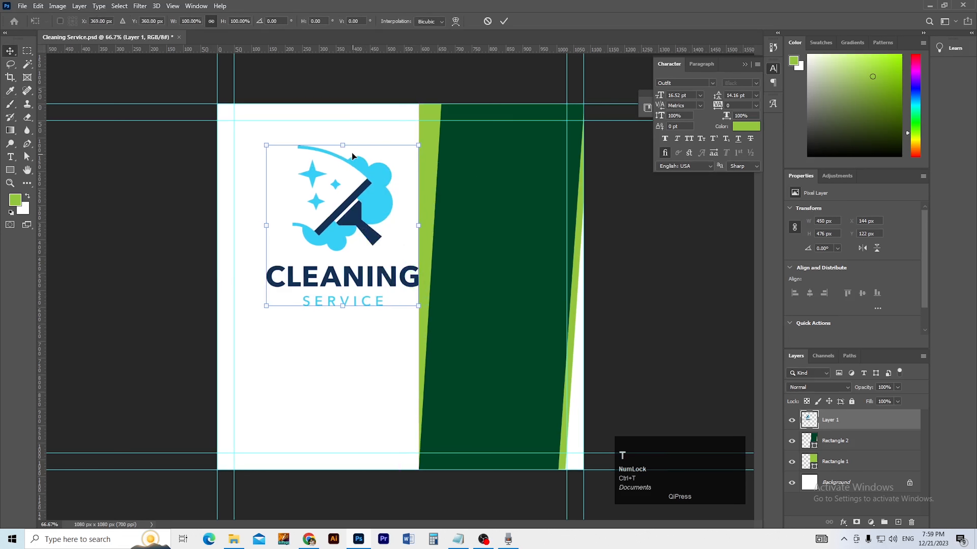
left_click_drag(344, 145, 300, 202)
key("Return")
Step: Align the logo to the top-left guide corner and size it to 122×132 px
left_click(324, 218, "ctrl")
key("v")
key("ctrl+space")
key("v")
left_click_drag(341, 264, 323, 241)
key("ctrl+0")
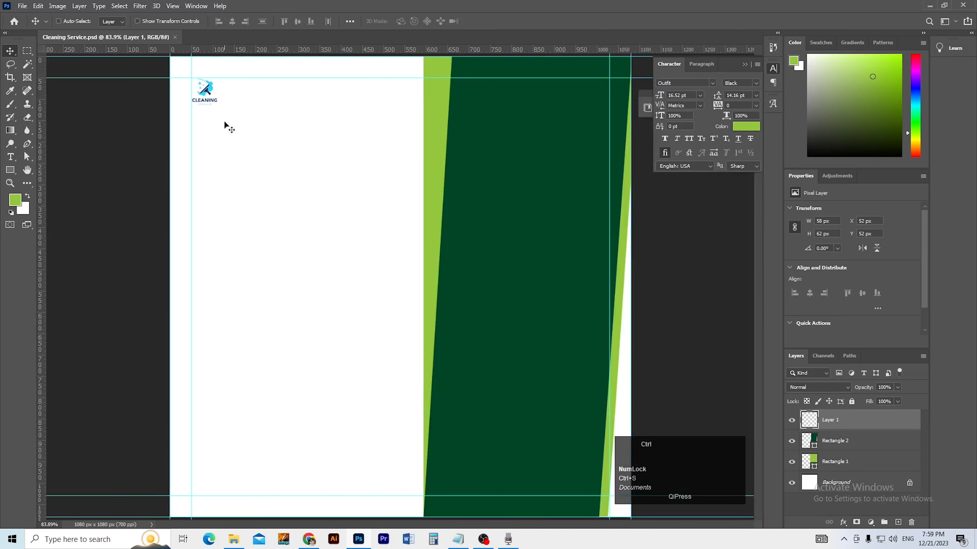
left_click_drag(204, 108, 246, 148)
left_click(206, 125)
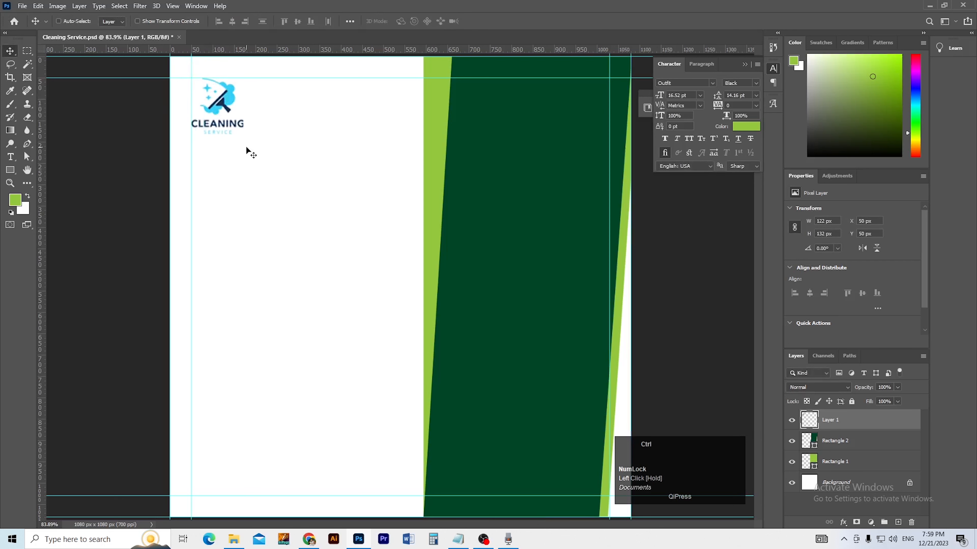
Step: Save the poster document
left_click(260, 200, "ctrl+alt")
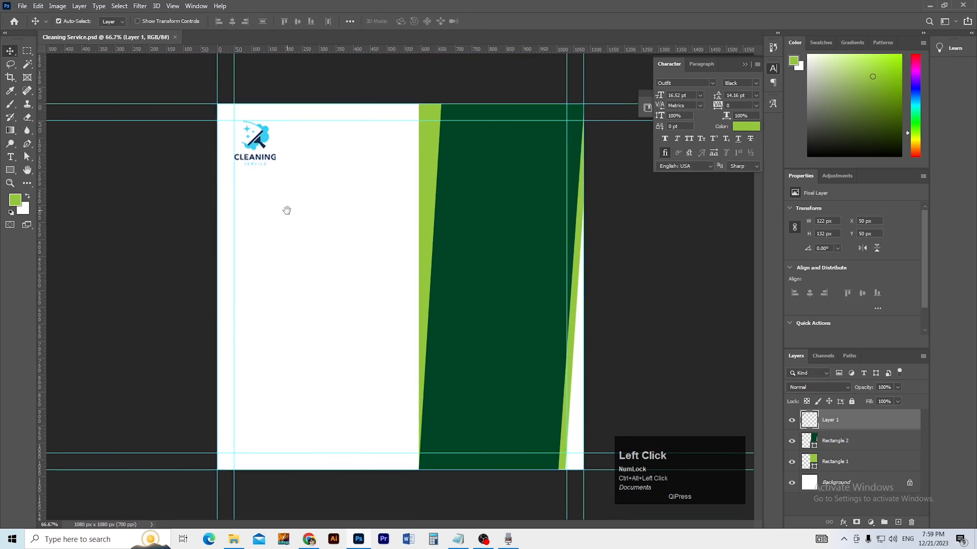
key("ctrl+s")
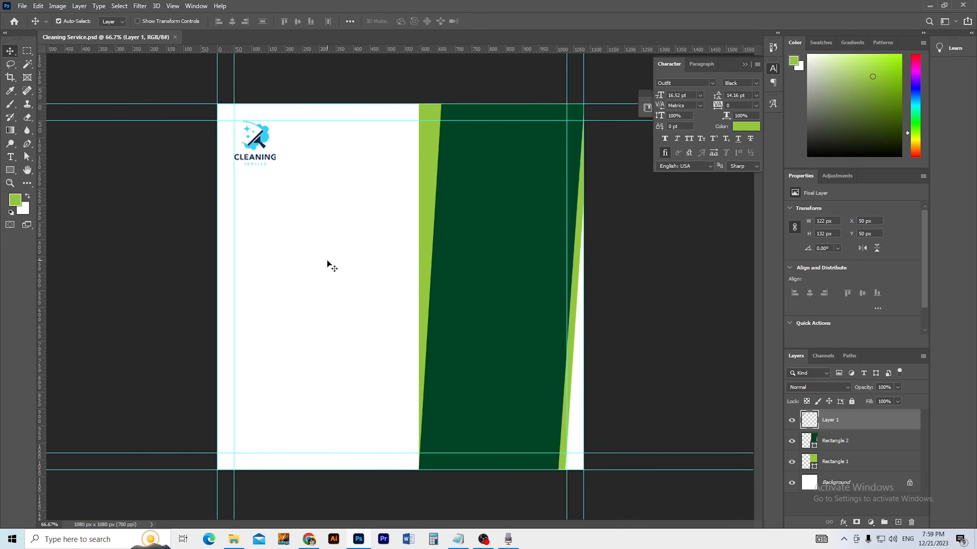
key("alt+Tab")
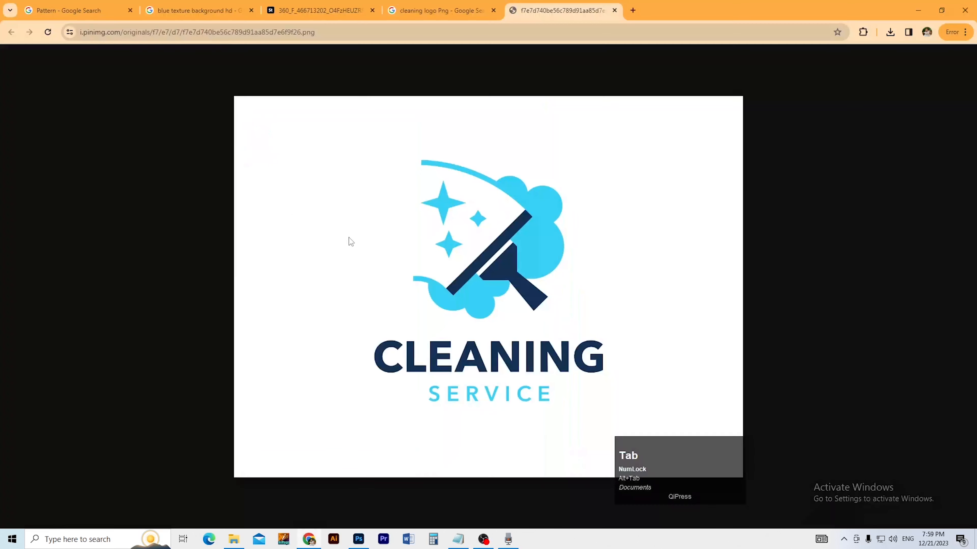
Step: Copy the word 'Reliable' from the Notepad notes and return to the poster
key("alt+Tab")
key("alt+Tab")
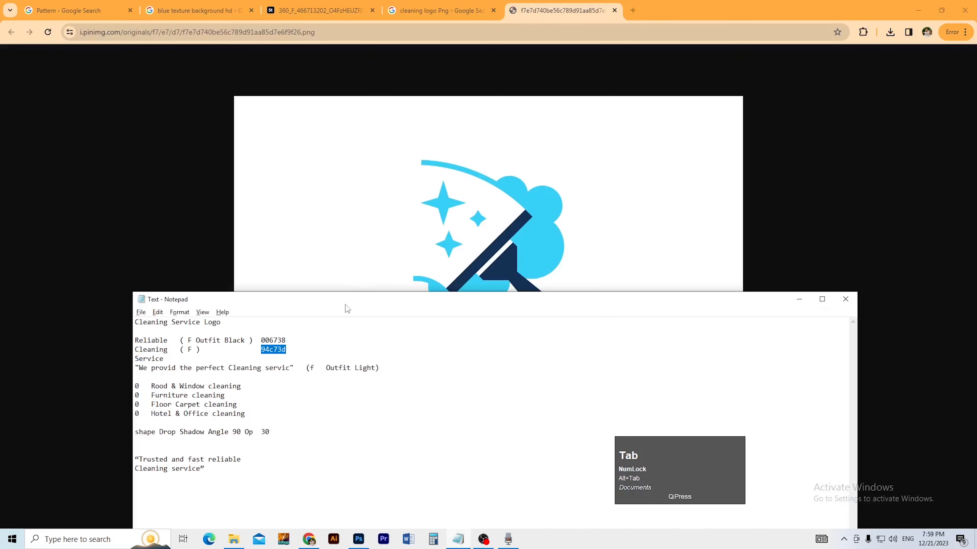
double_click(166, 341)
key("ctrl+c")
key("alt+Tab")
key("alt+Tab")
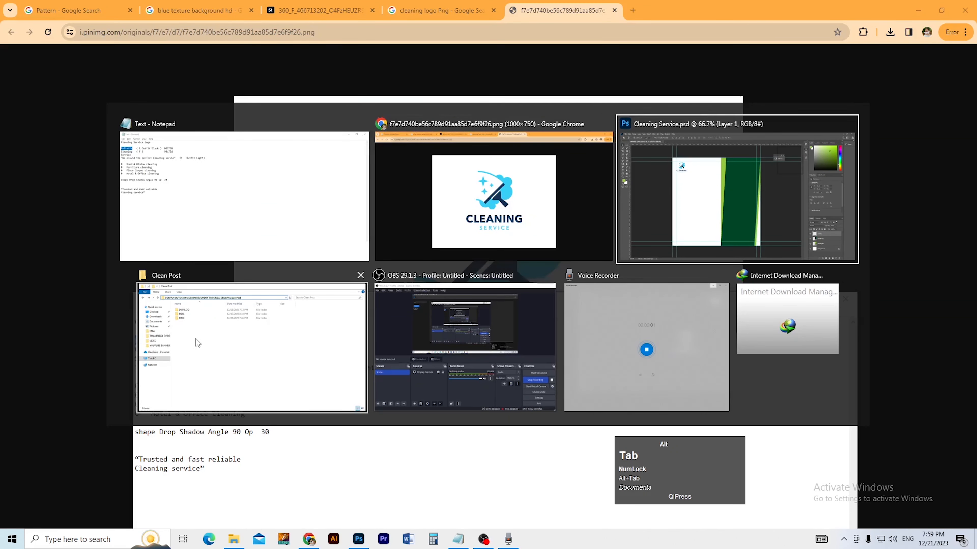
left_click(239, 544)
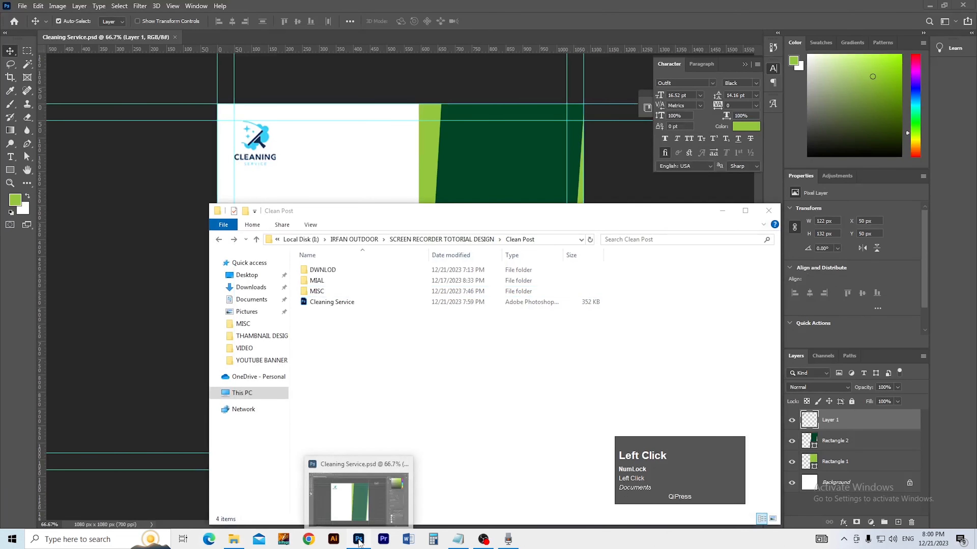
left_click(419, 449)
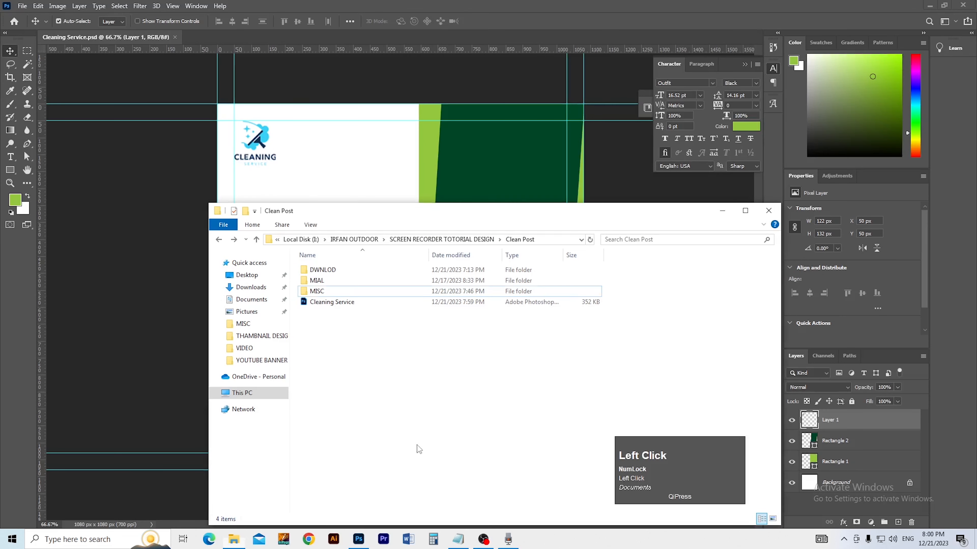
left_click(150, 368)
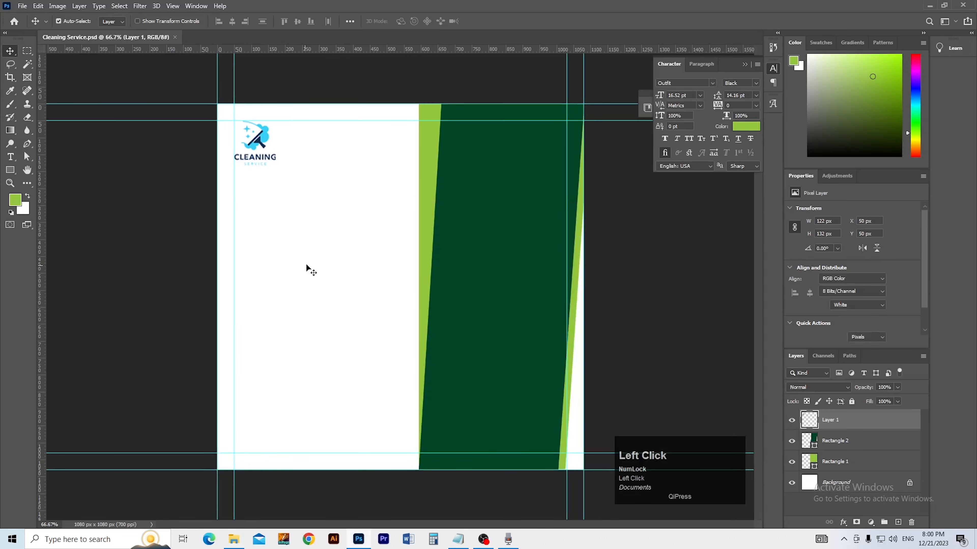
Step: Place the 'Reliable' text on the white area and shrink it to about 55%
key("t")
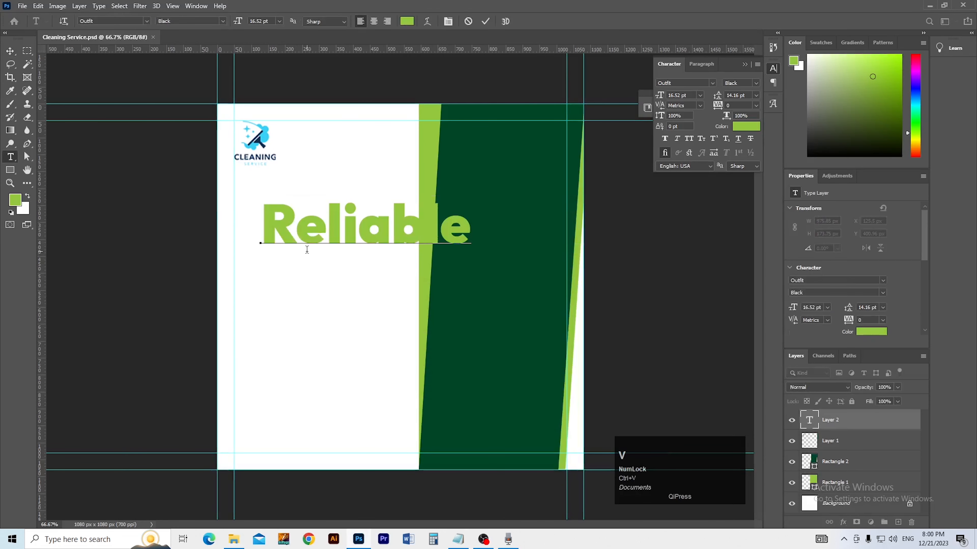
left_click(11, 51)
left_click(122, 214)
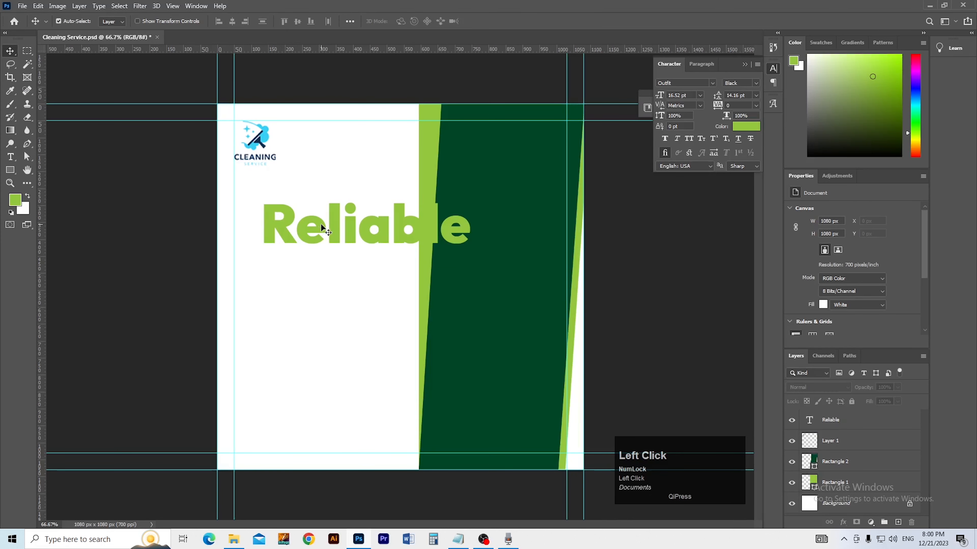
left_click_drag(338, 234, 306, 225)
key("ctrl+t")
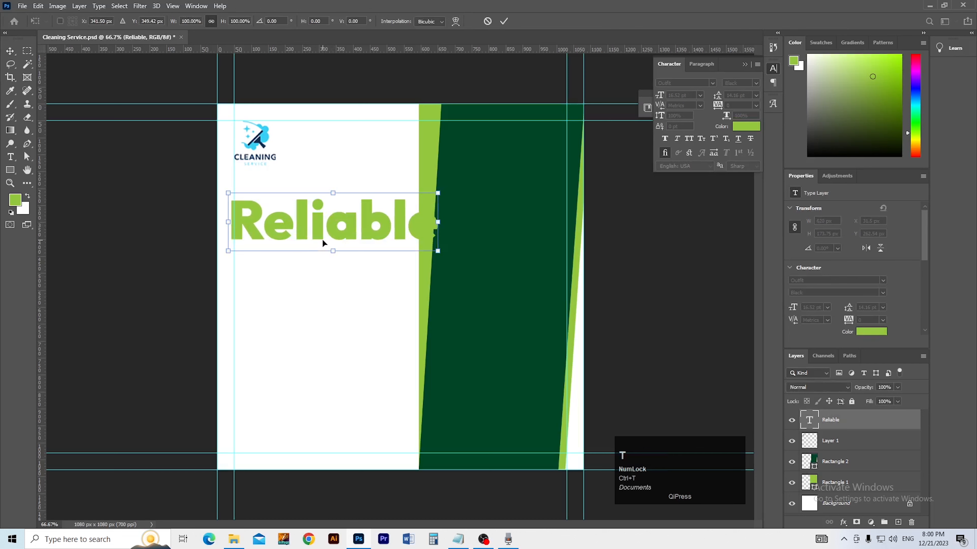
left_click_drag(332, 253, 262, 240)
key("Return")
Step: Align 'Reliable' against the left guide and duplicate it below the original
key("ctrl+space")
left_click(268, 207)
key("v")
left_click_drag(160, 201, 163, 203)
left_click(287, 244, "ctrl+alt")
left_click(288, 245, "ctrl+alt")
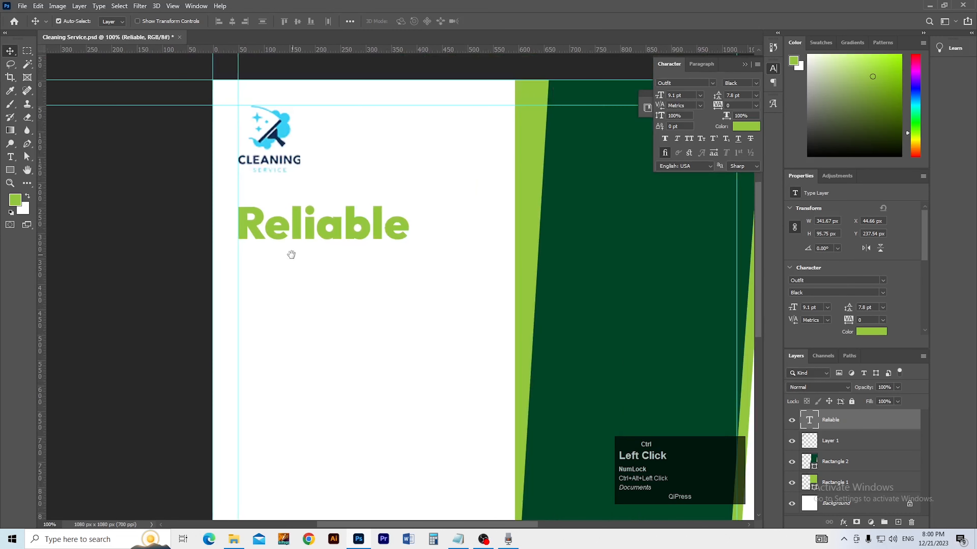
left_click_drag(269, 234, 271, 303)
Step: Copy 'Cleaning' from the notes and paste it over the middle 'Reliable' line
key("alt+Tab")
key("alt+Tab")
key("Tab")
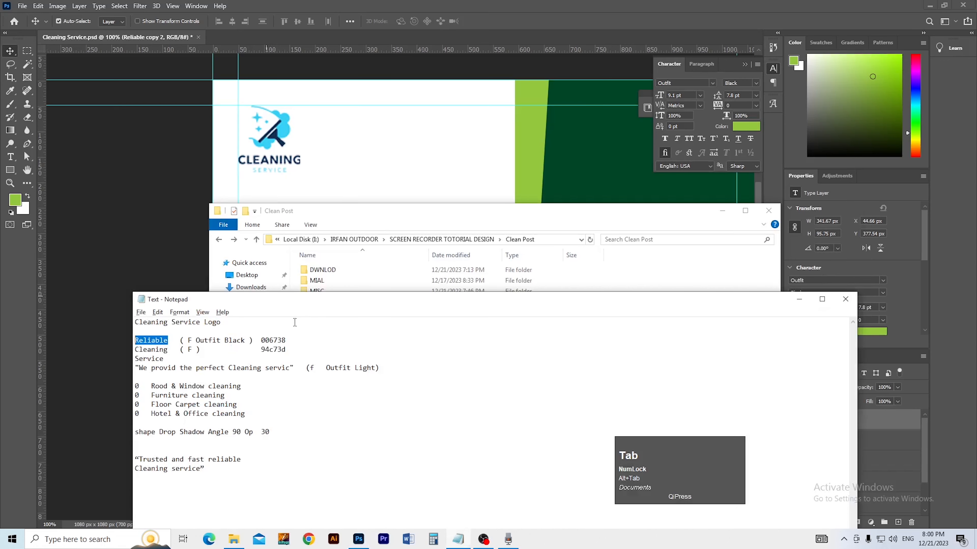
double_click(167, 354)
key("ctrl+c")
key("alt+Tab")
key("alt+Tab")
left_click(305, 246)
left_click(318, 198)
key("t")
left_click(319, 269)
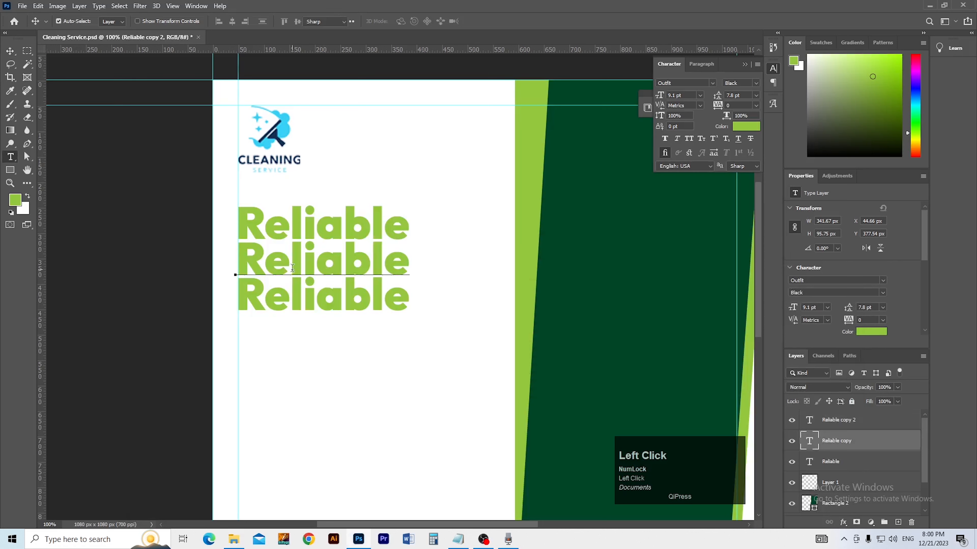
key("ctrl+a")
key("ctrl+v")
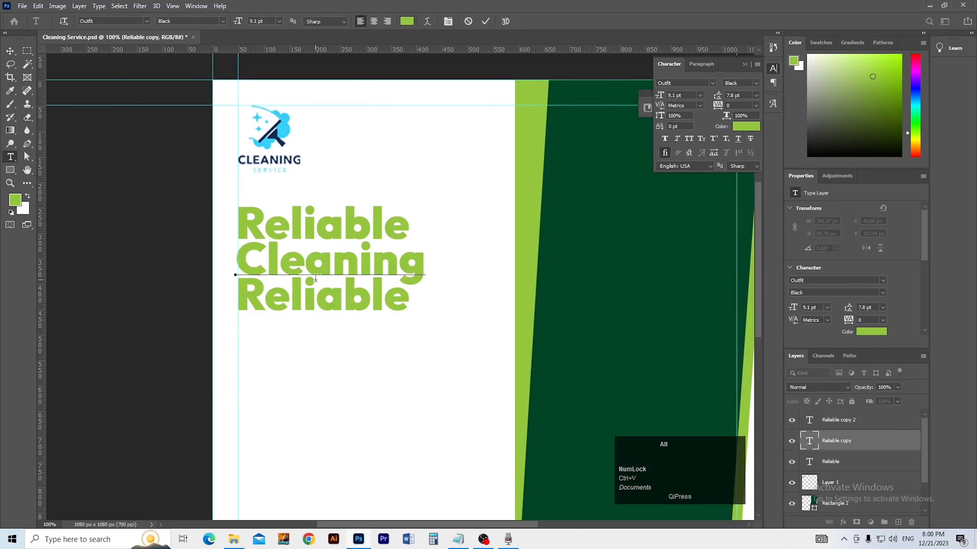
Step: Copy 'Service' from the notes and commit the 'Cleaning' line, undoing a stray 't'
key("alt+Tab")
key("alt+Tab")
key("Tab")
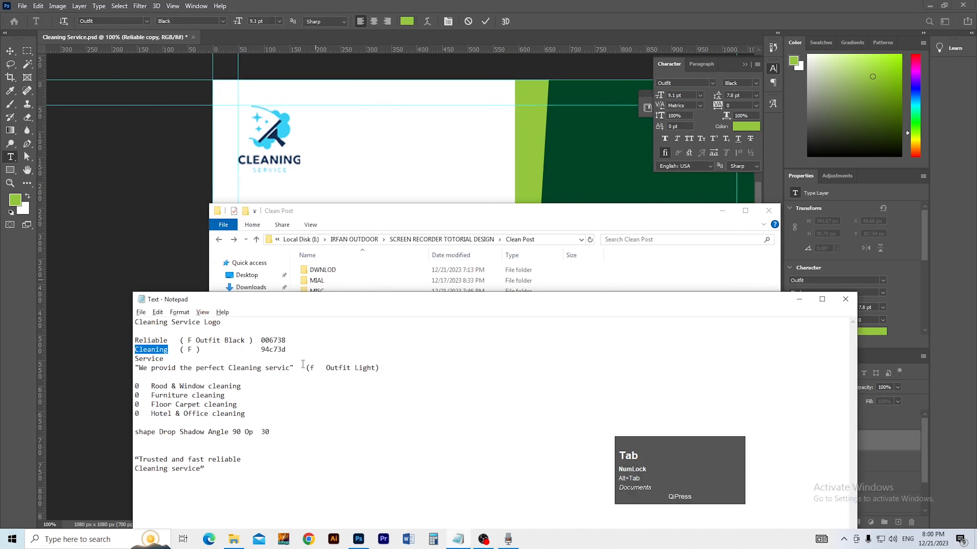
double_click(153, 359)
key("ctrl+c")
key("alt+Tab")
key("Tab")
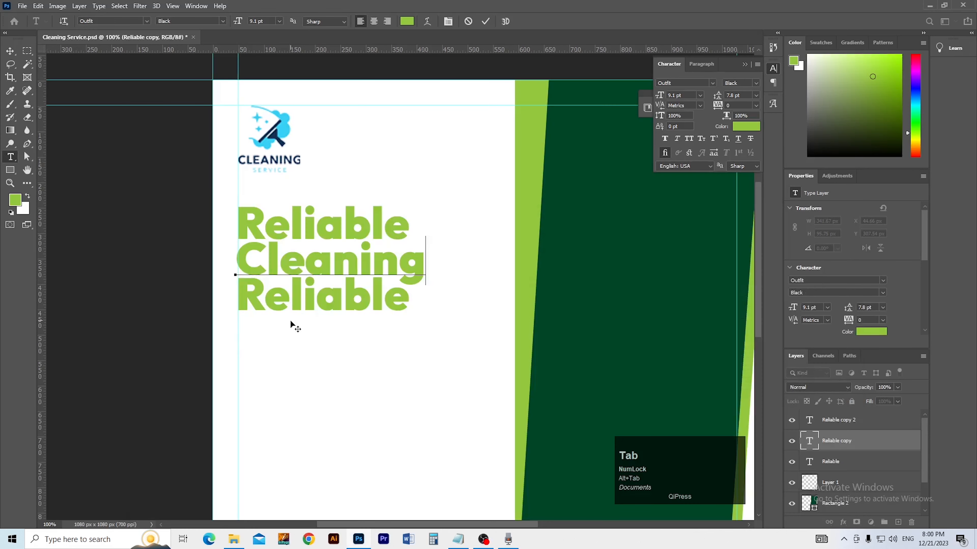
left_click(285, 308)
type("t")
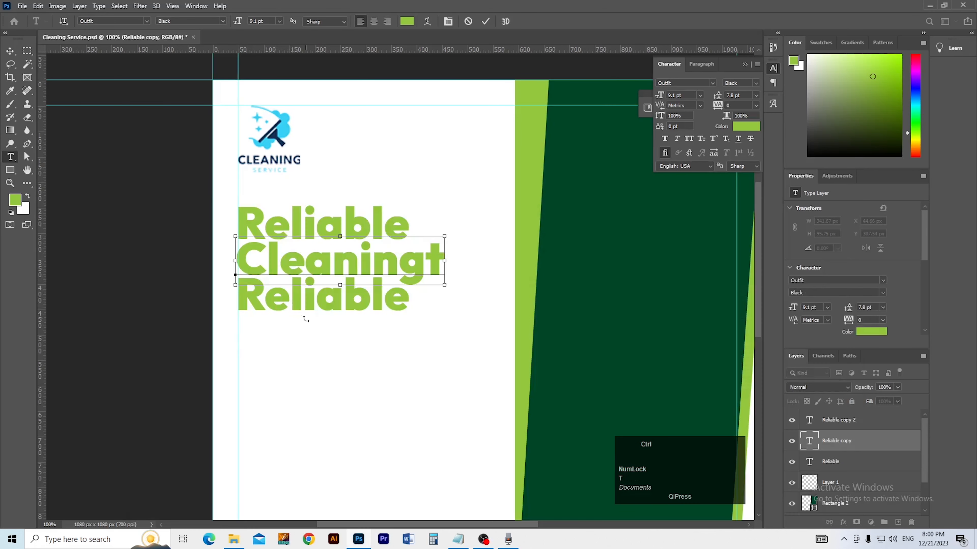
key("ctrl+z")
left_click(9, 51)
Step: Replace the third 'Reliable' line with 'Service' and commit the edit
key("t")
left_click(282, 294)
key("ctrl+v")
key("ctrl+a")
key("ctrl+v")
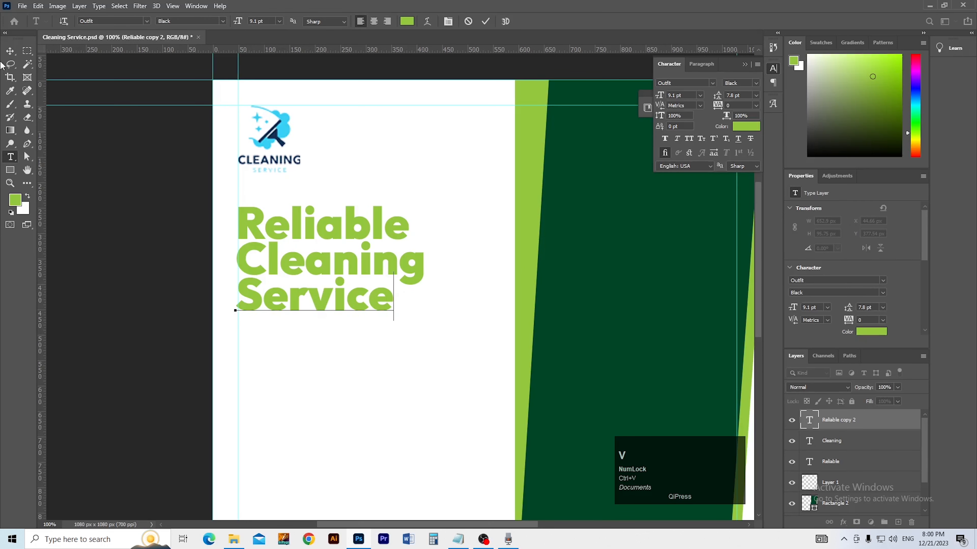
left_click(10, 54)
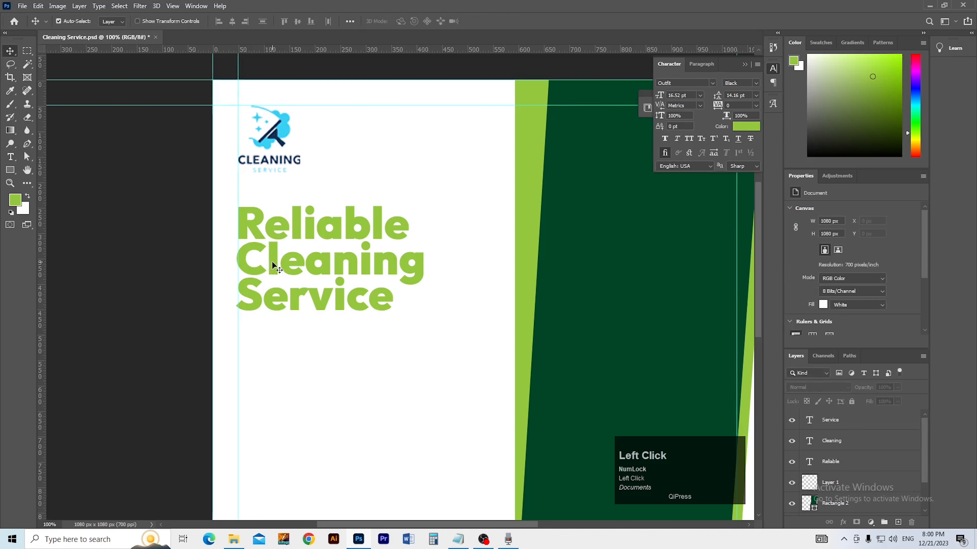
Step: Colour the Reliable and Service headline lines dark green 004626, sampled from the background panel
left_click(272, 236)
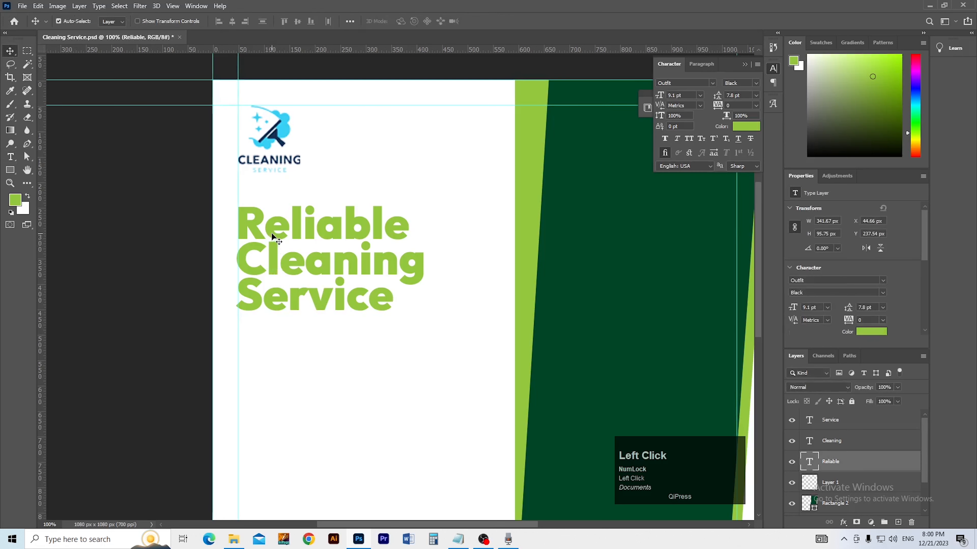
left_click(864, 332)
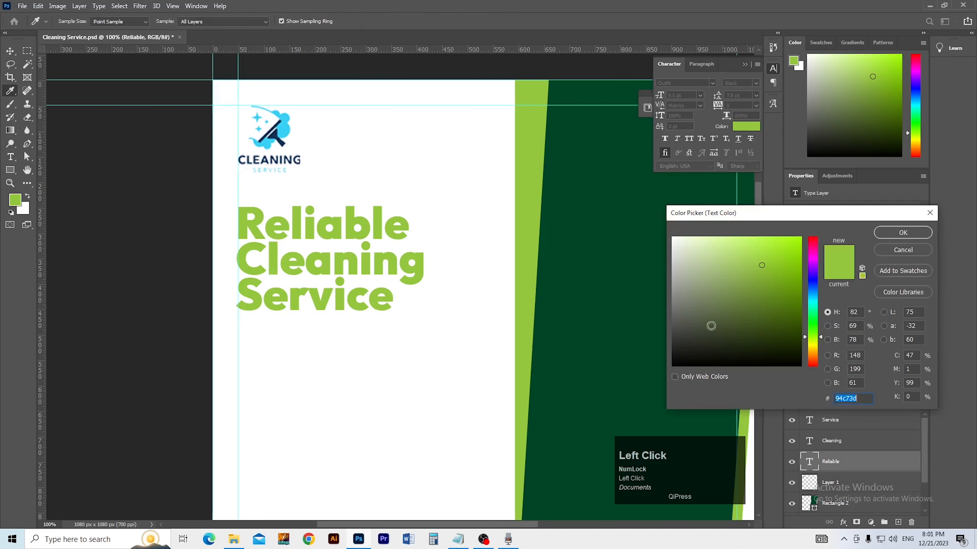
left_click(562, 250)
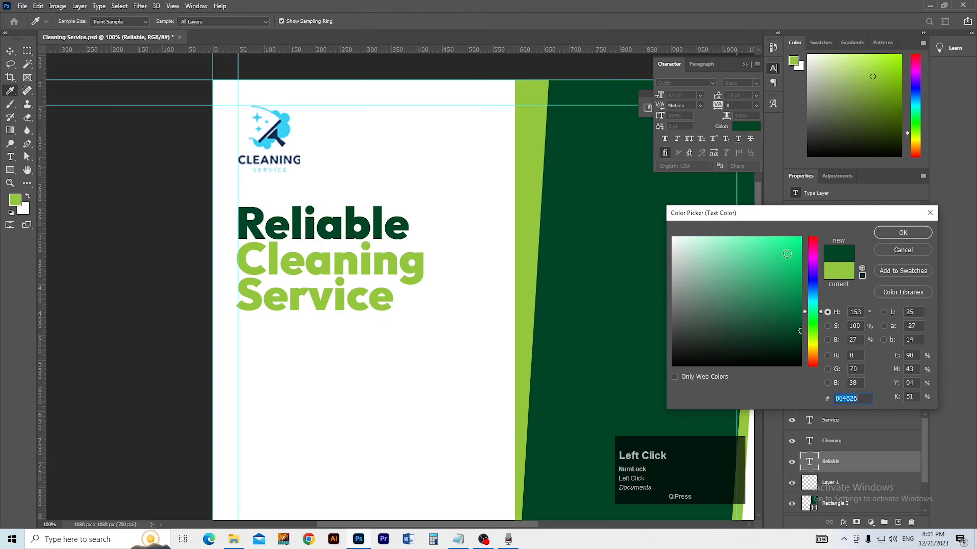
left_click(900, 236)
left_click(332, 299)
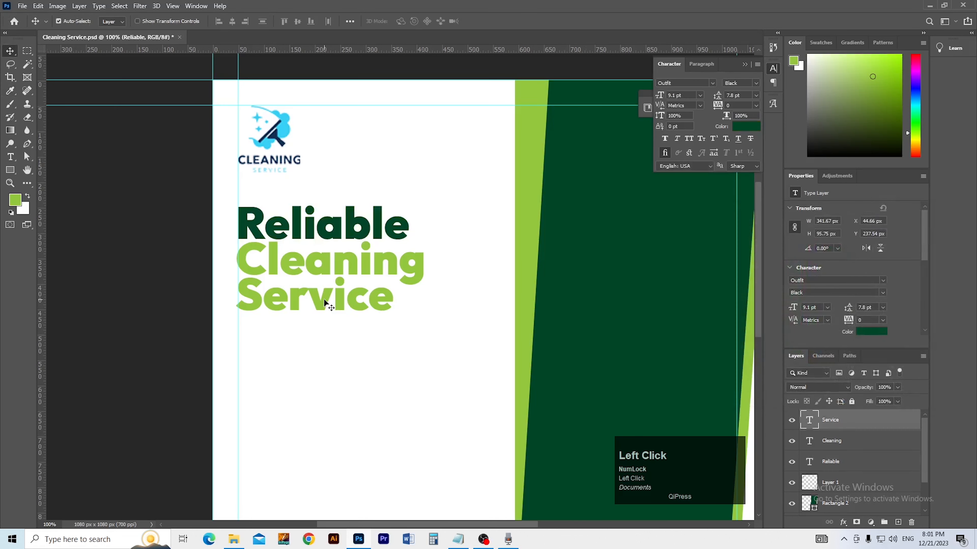
left_click(871, 332)
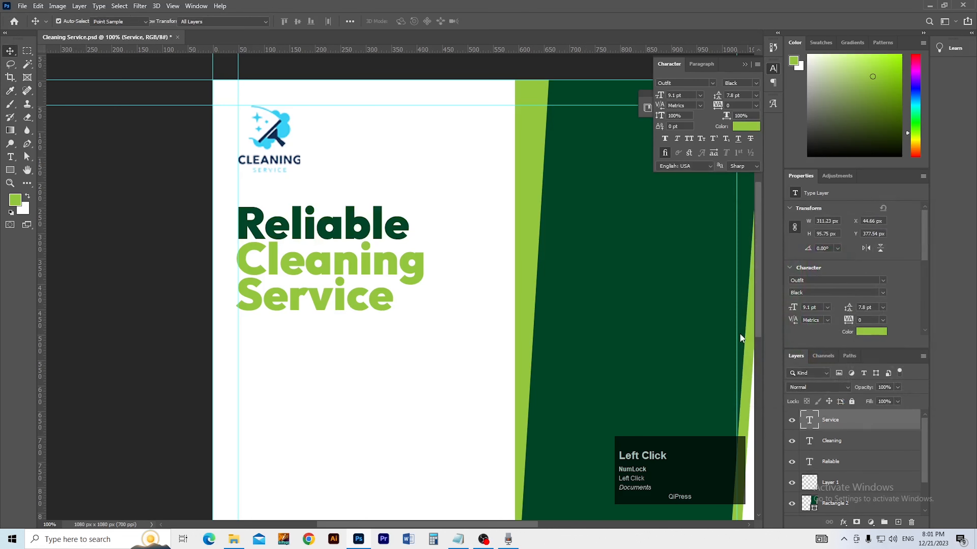
left_click(639, 327)
left_click(894, 233)
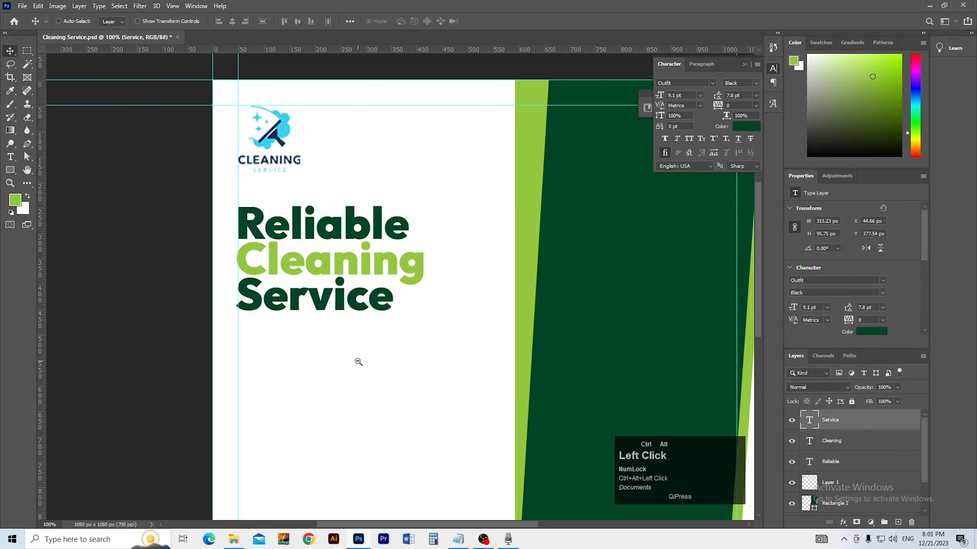
Step: Save the document and check the headline at different zoom levels
left_click(416, 363, "ctrl+alt")
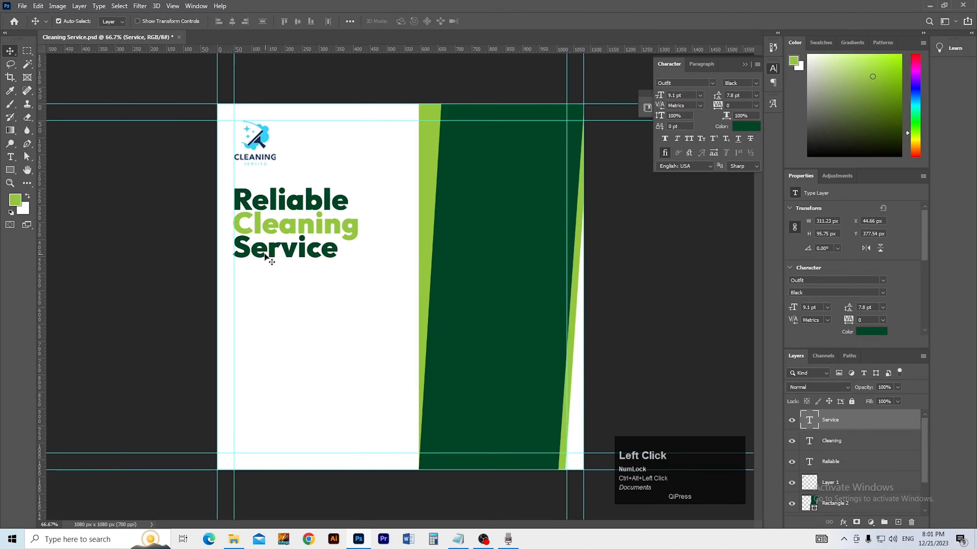
key("ctrl+s")
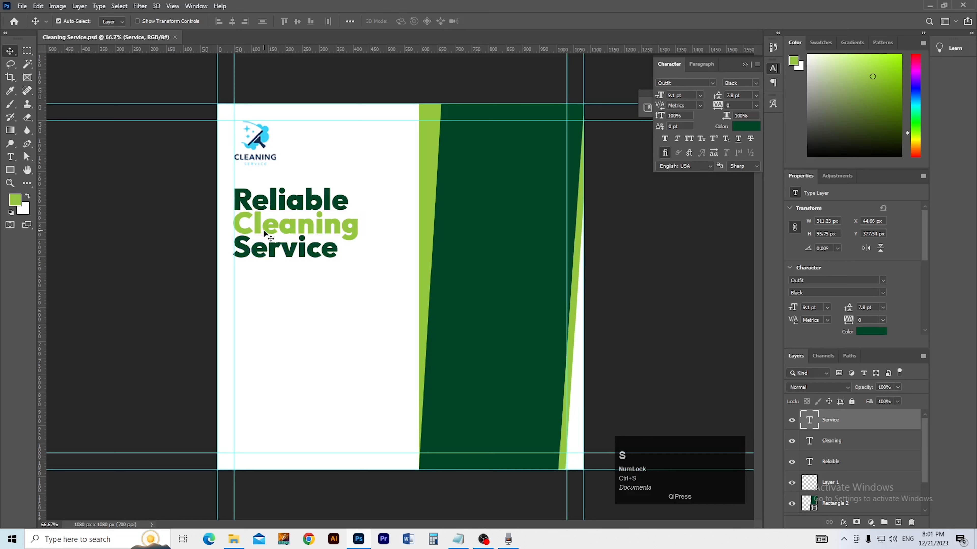
left_click(269, 316, "ctrl")
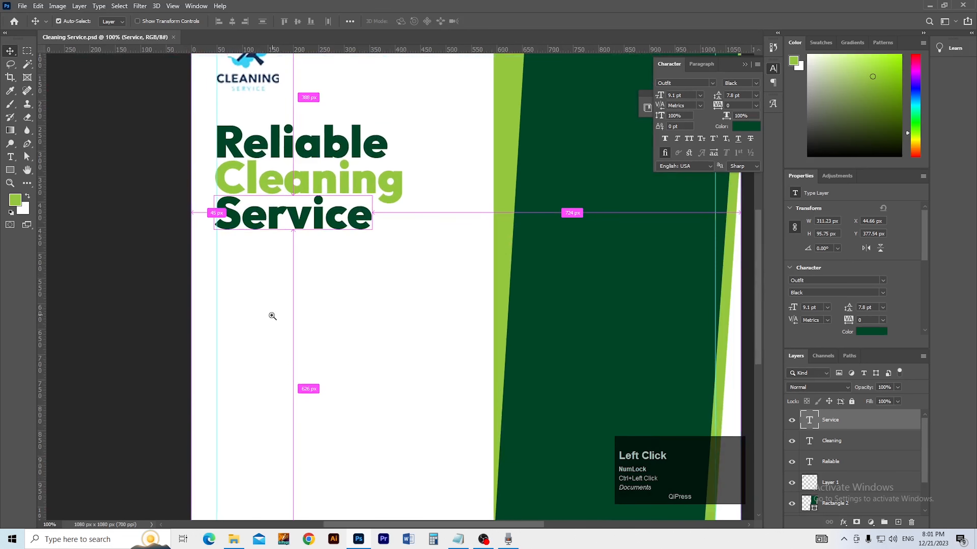
left_click(274, 308, "ctrl")
left_click(280, 303, "ctrl+alt")
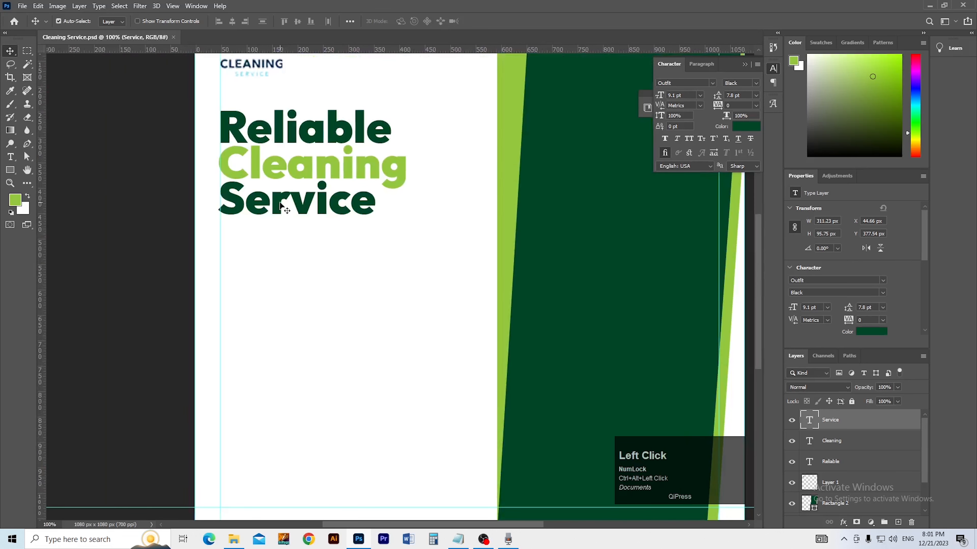
Step: Copy the tagline sentence from the Notepad notes and paste it as new text below the headline
key("alt+Tab")
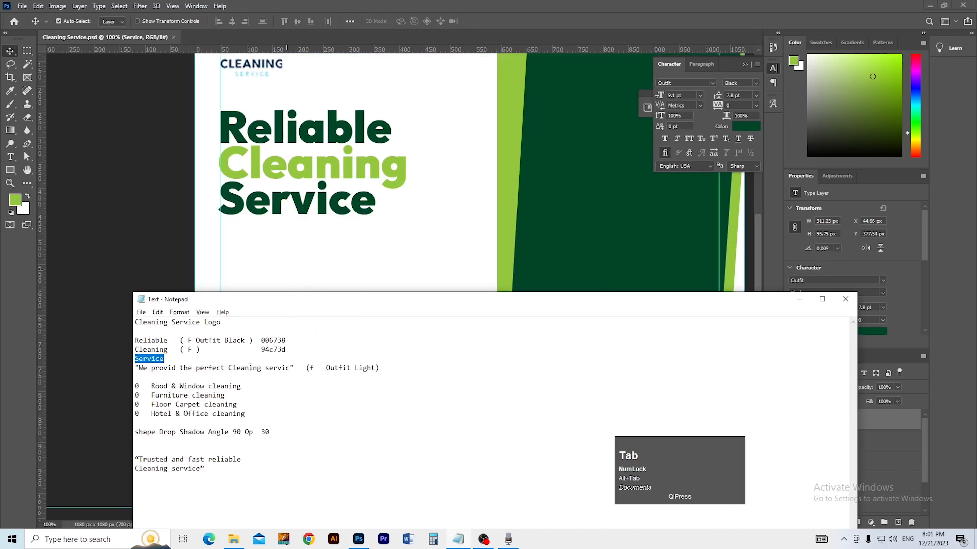
left_click_drag(138, 371, 285, 369)
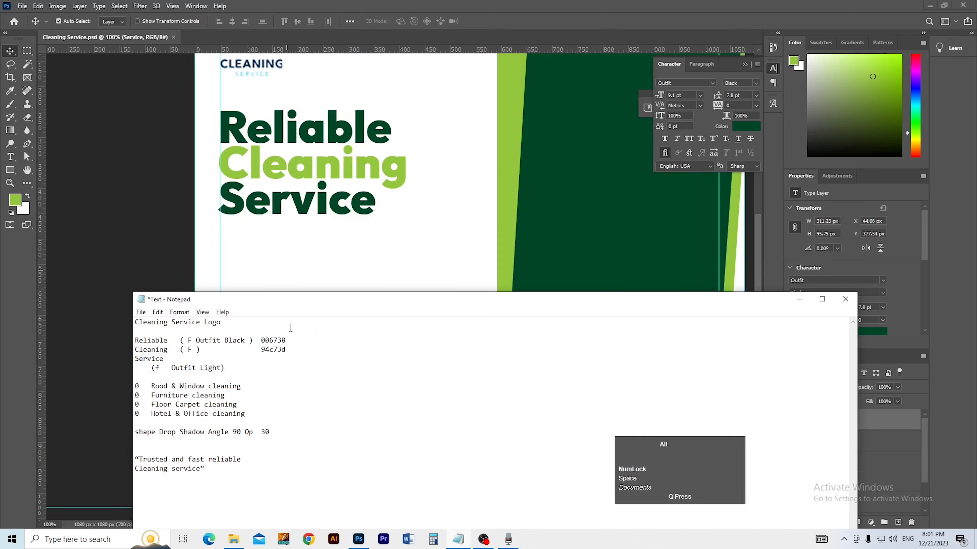
key("ctrl+z")
left_click(285, 379)
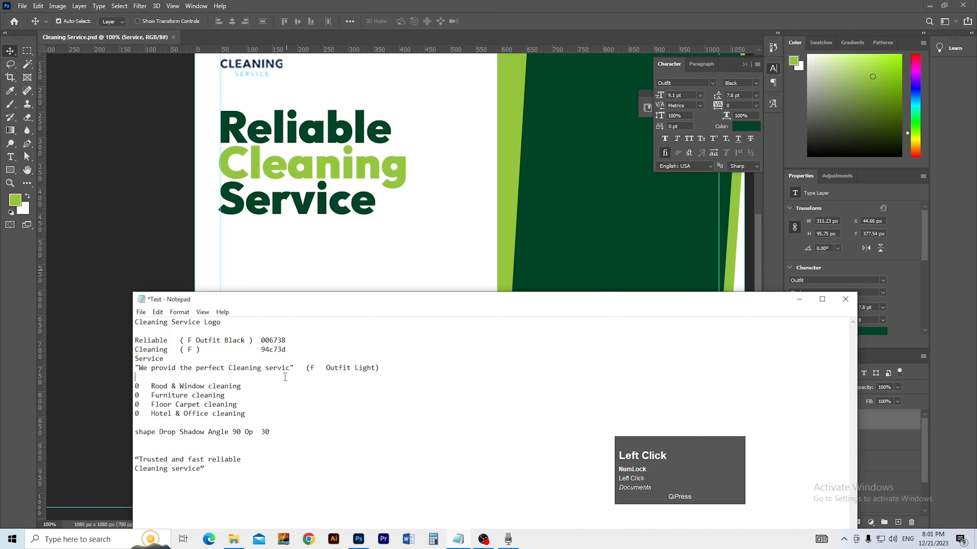
left_click_drag(294, 369, 125, 368)
key("ctrl+c")
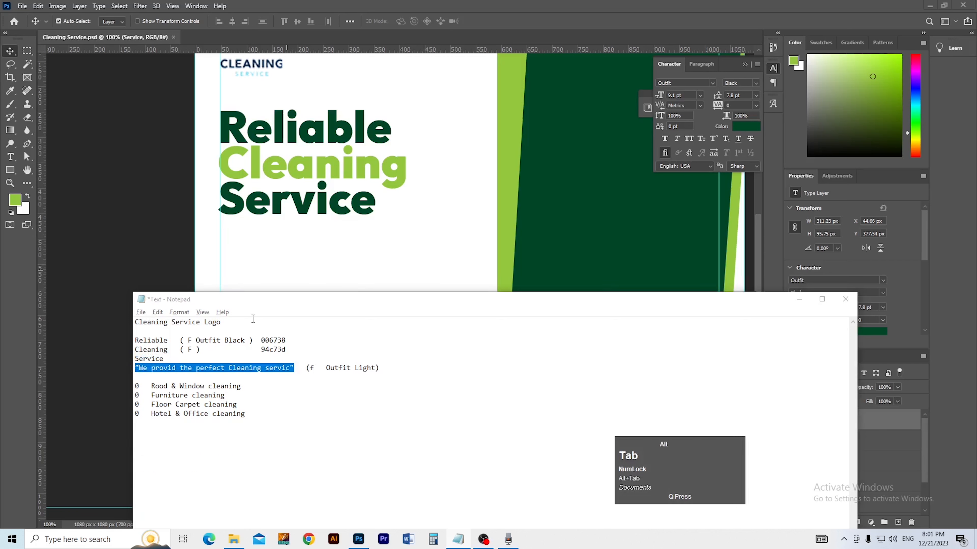
key("alt+Tab")
key("t")
left_click(251, 289)
key("ctrl+v")
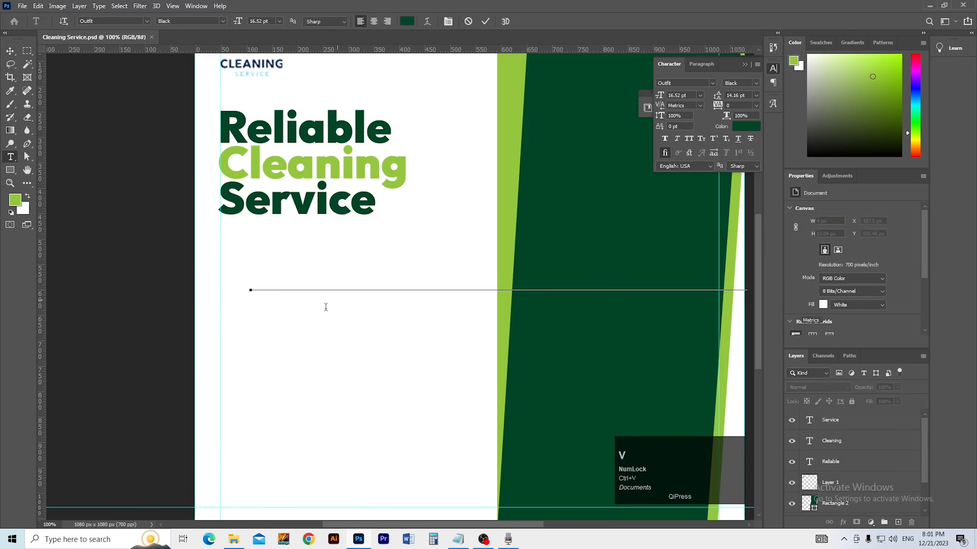
Step: Set the pasted tagline to 5 pt and move it up under the headline
key("ctrl+a")
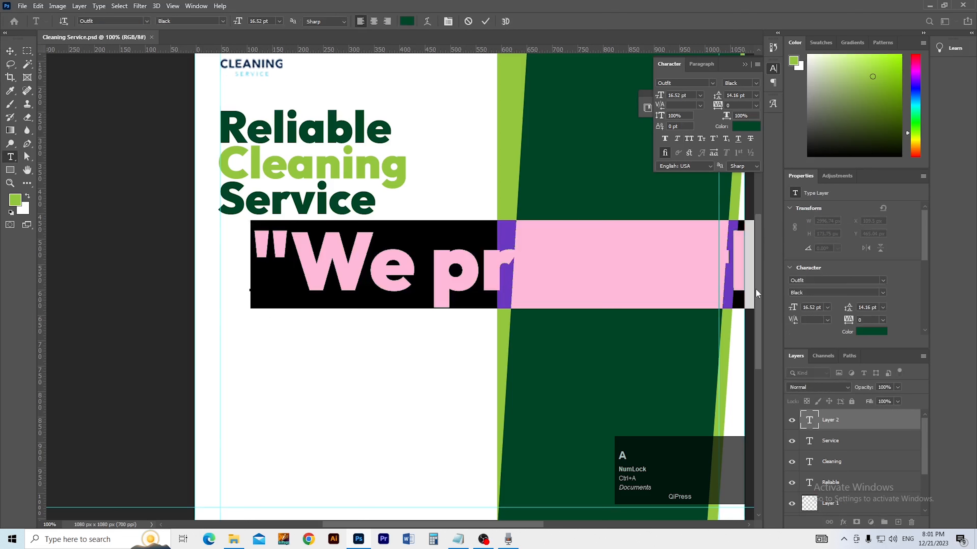
left_click(808, 308)
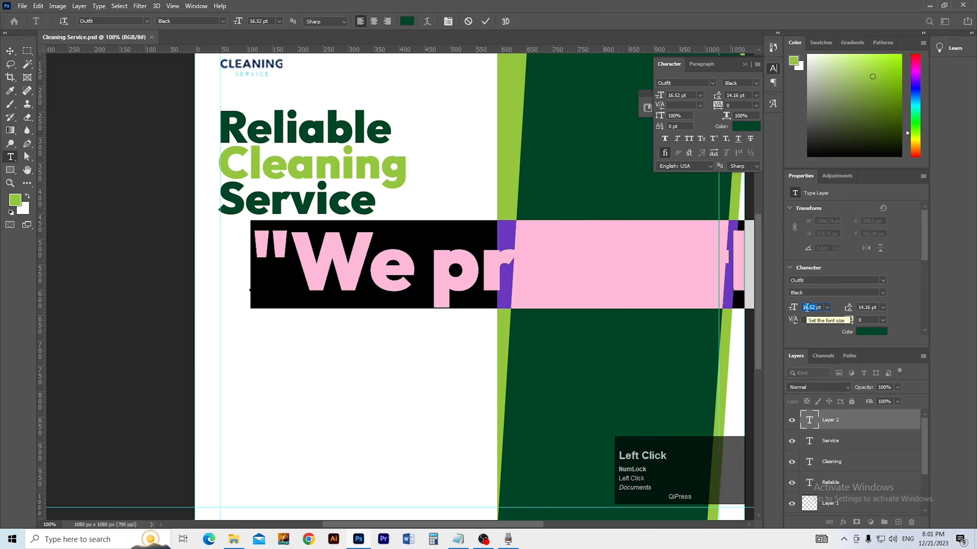
key("Return")
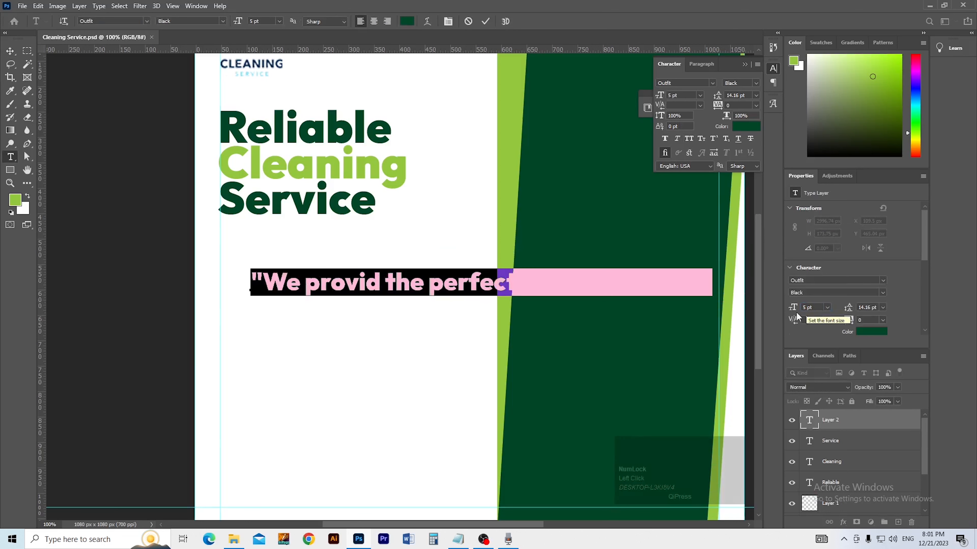
left_click(10, 55)
left_click_drag(359, 288, 318, 279)
Step: Break the tagline into two lines with automatic line spacing in the Light weight
key("t")
left_click(479, 271)
key("Return")
key("ctrl+a")
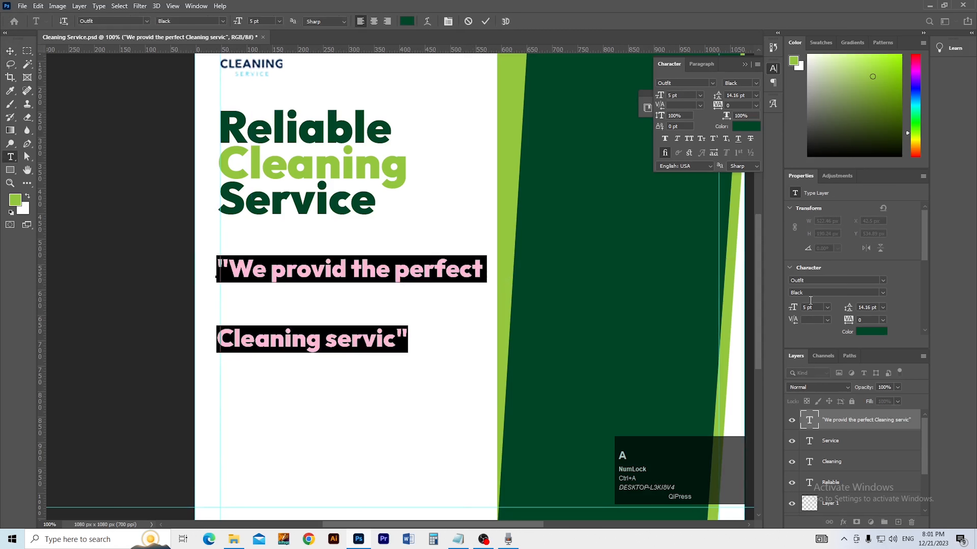
left_click(884, 306)
left_click(875, 317)
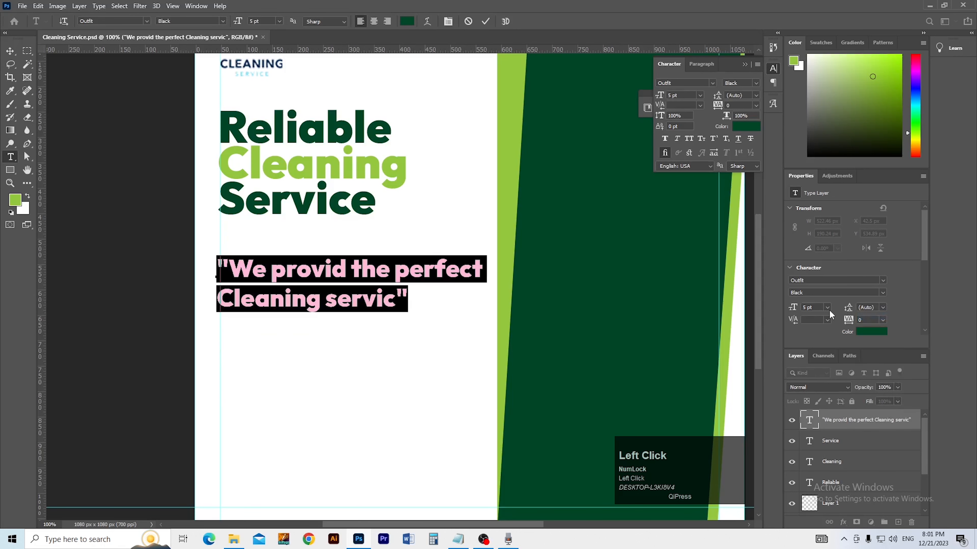
scroll(822, 306, "down", 3)
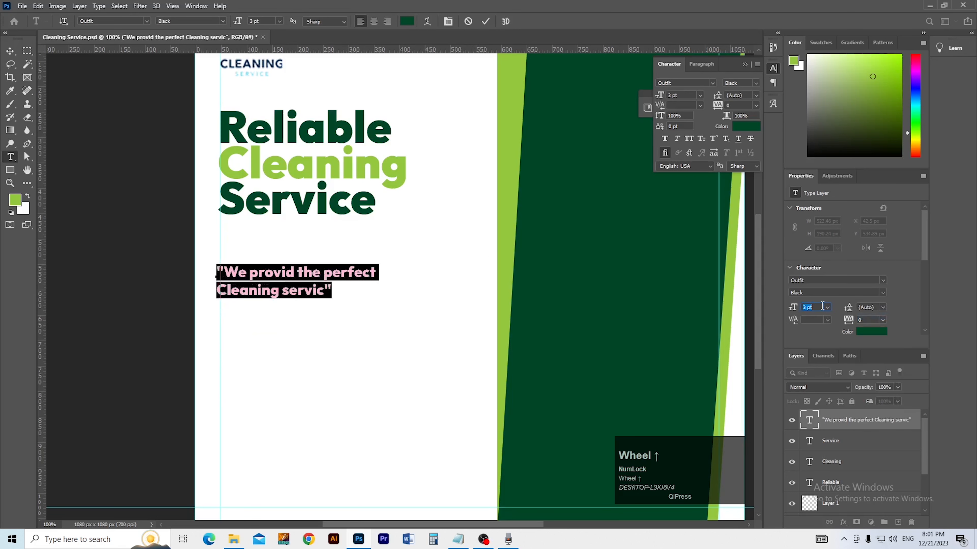
left_click(881, 291)
left_click(821, 318)
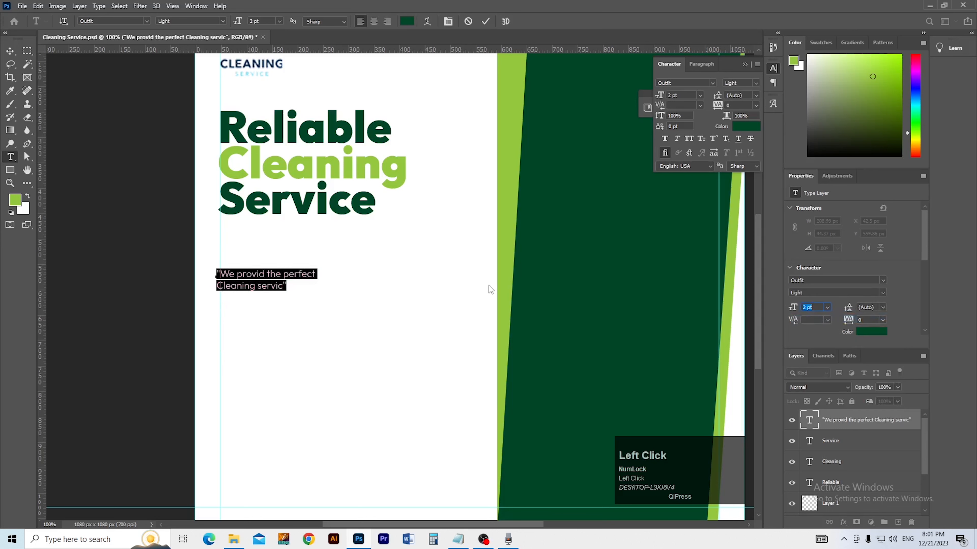
left_click(10, 50)
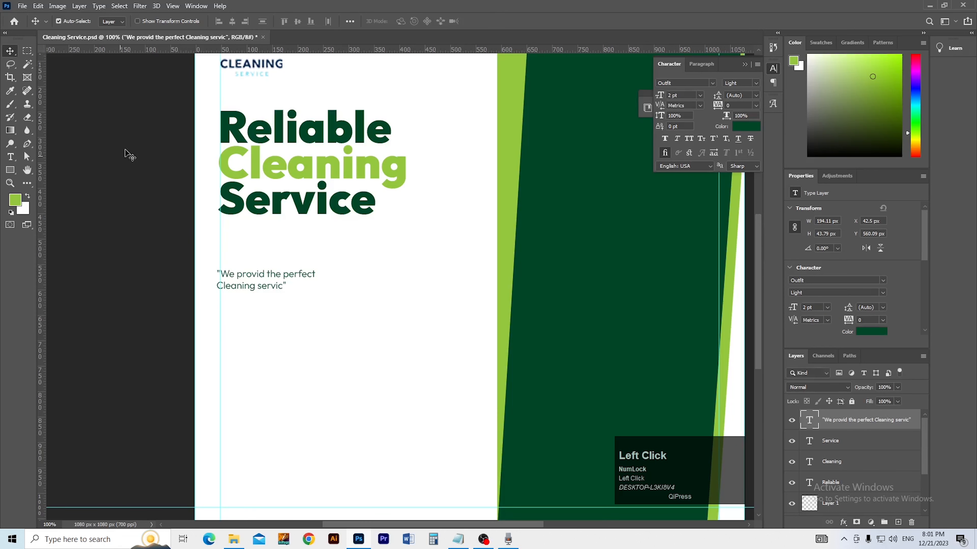
Step: Move the quote up beneath the heading and resize it, keeping the Light weight
left_click(244, 242)
left_click_drag(254, 277, 289, 254)
left_click(292, 260, "ctrl")
double_click(289, 258)
double_click(277, 242)
key("ctrl+a")
left_click(812, 308)
scroll(814, 309, "up", 2)
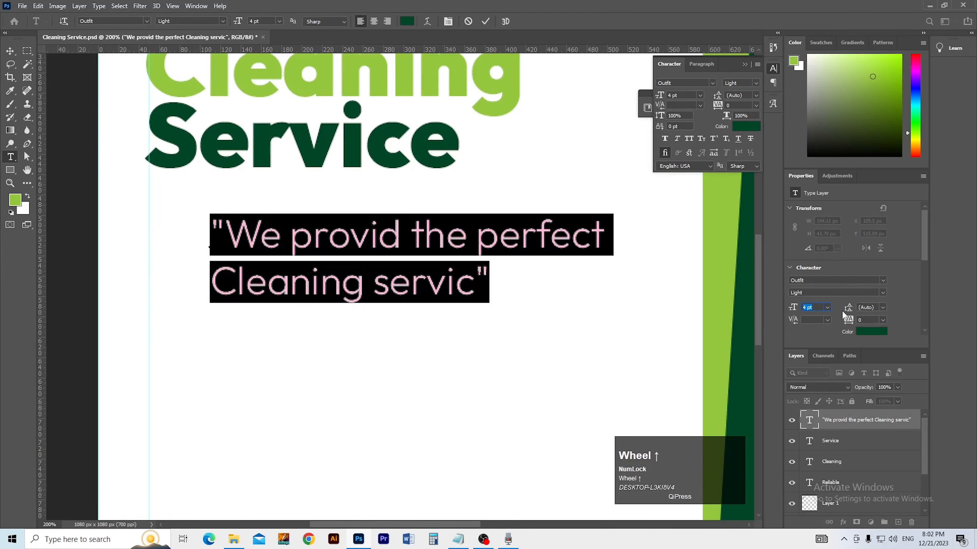
left_click(884, 293)
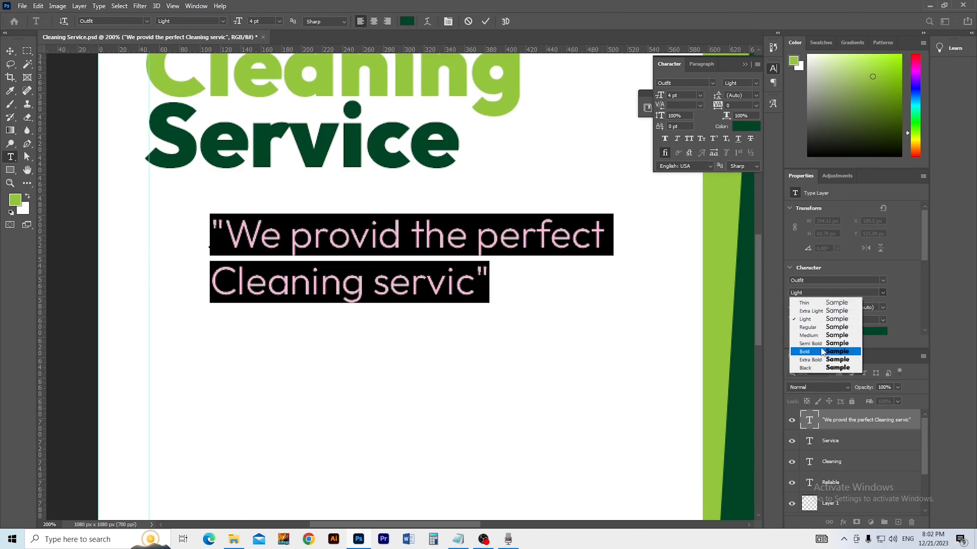
left_click(814, 320)
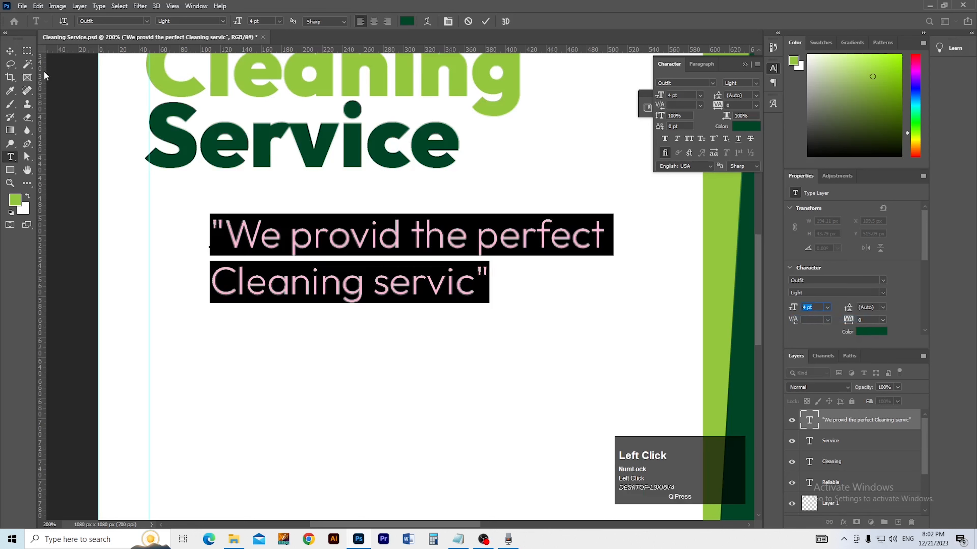
left_click(10, 50)
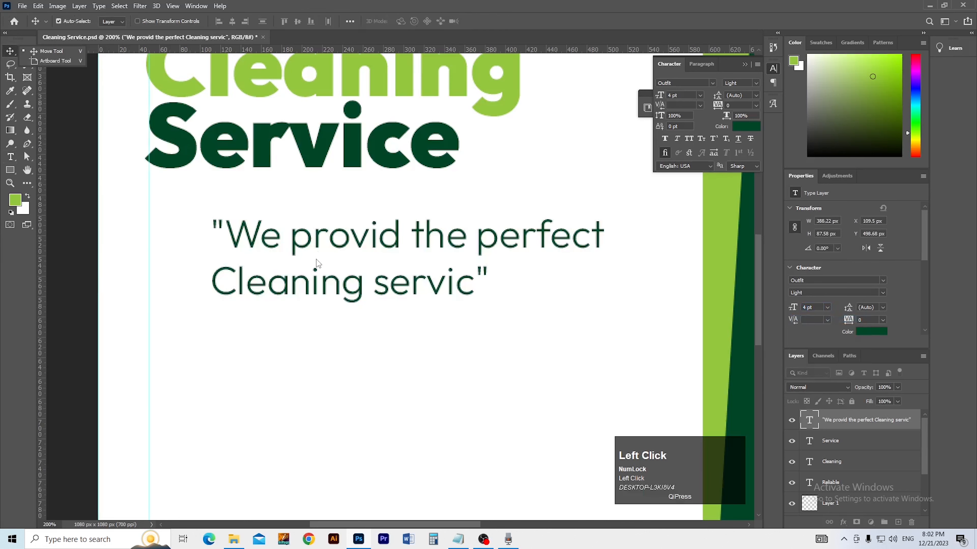
Step: Set the quote's line spacing to 4 pt and zoom out to the whole post
key("t")
left_click(309, 245)
key("ctrl+a")
scroll(870, 307, "down", 5)
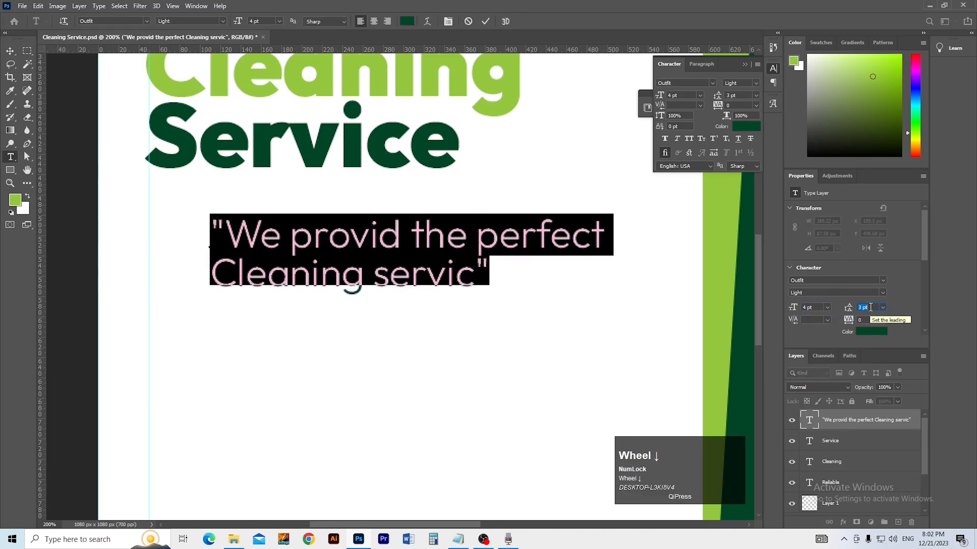
scroll(870, 307, "up", 1)
left_click(10, 50)
left_click(235, 273, "ctrl+alt")
left_click(266, 261, "ctrl+alt")
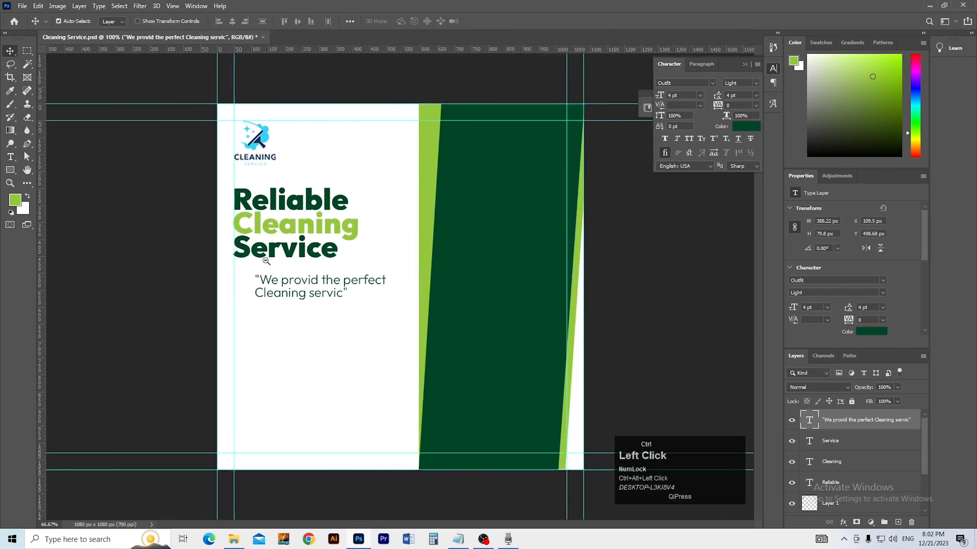
Step: Try lowering the resolution in Image Size, then cancel without resizing
key("ctrl+alt+i")
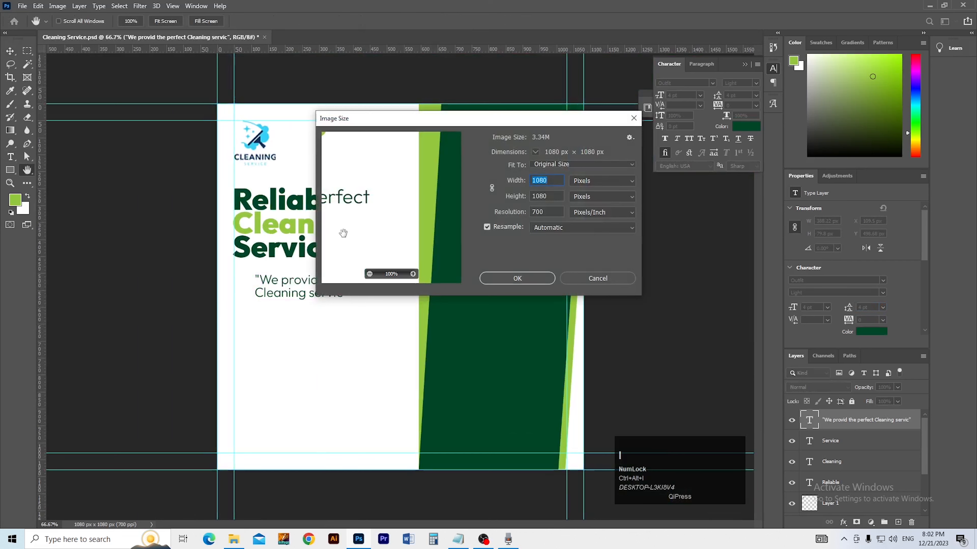
left_click(492, 188)
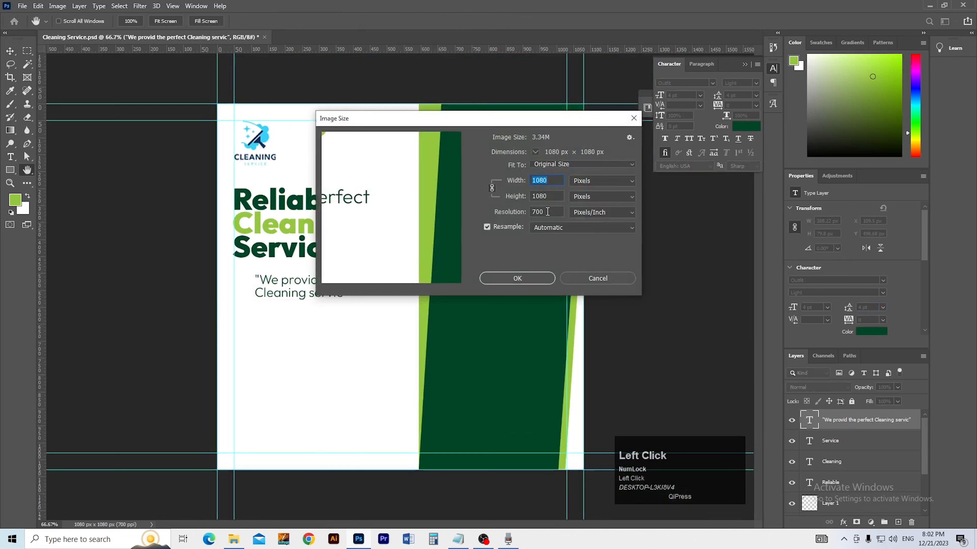
left_click_drag(516, 211, 514, 212)
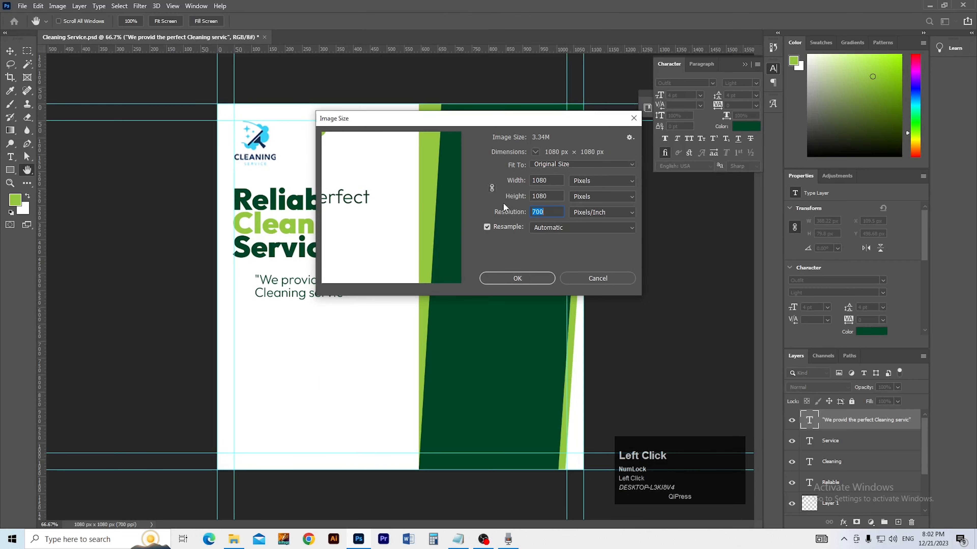
left_click_drag(514, 214, 515, 213)
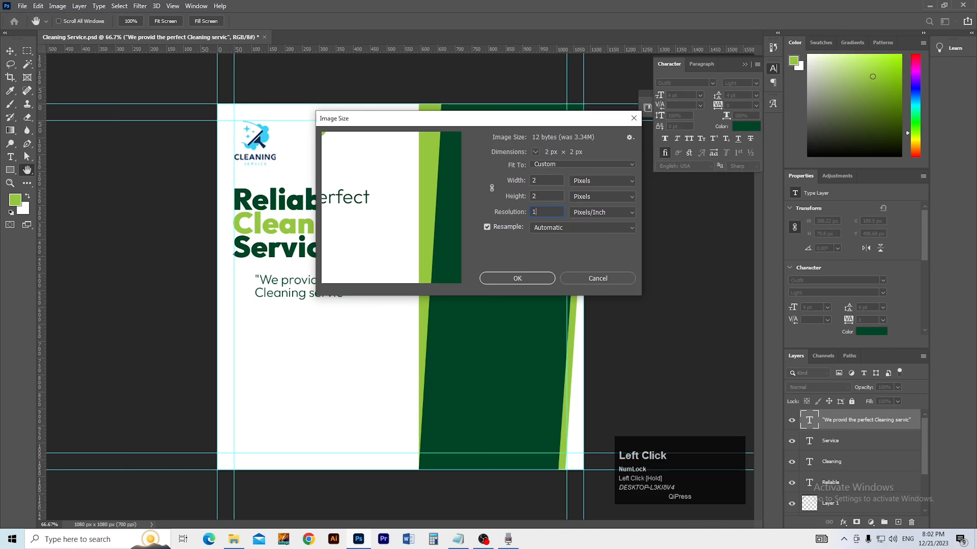
left_click(577, 281)
Step: Resample the image to 1000 ppi with proportions linked
key("ctrl+alt+i")
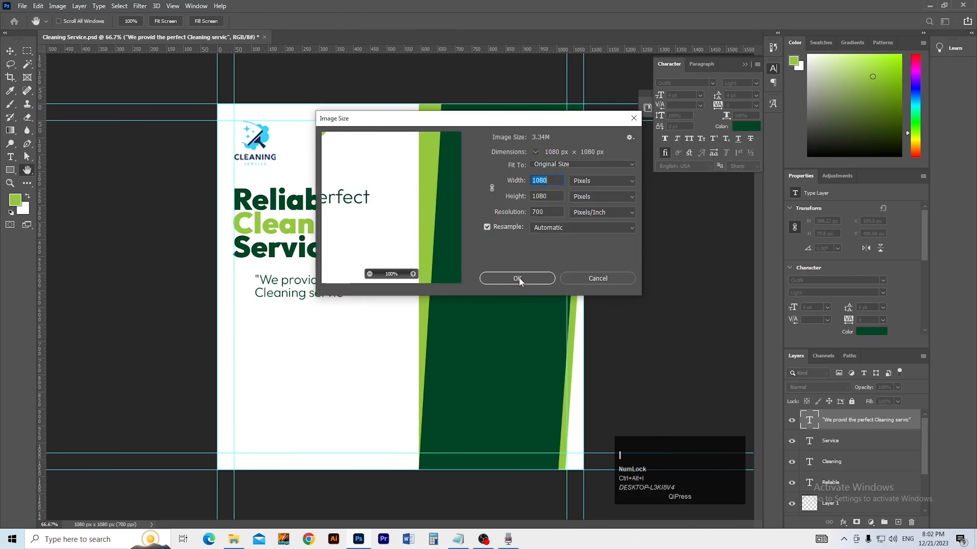
left_click(491, 188)
left_click(541, 211)
type("1000")
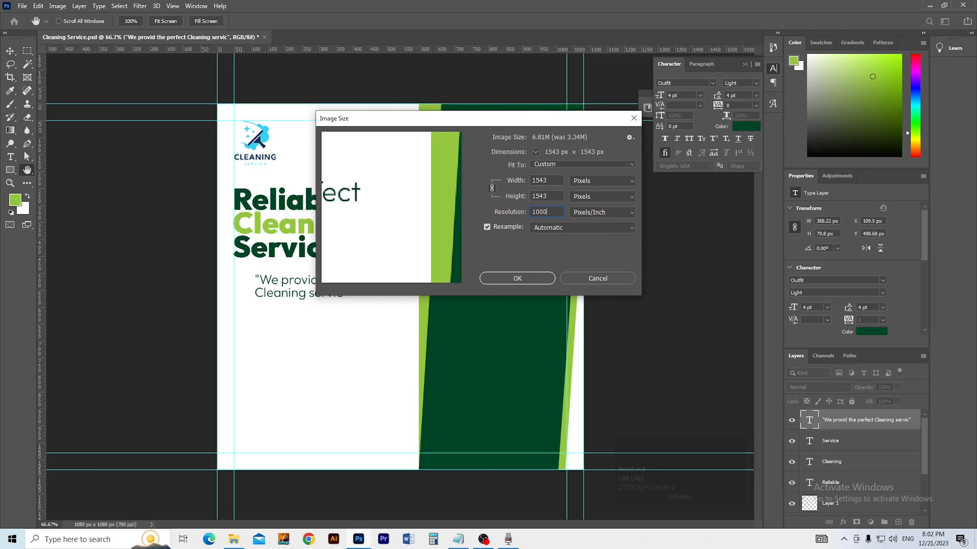
left_click(517, 278)
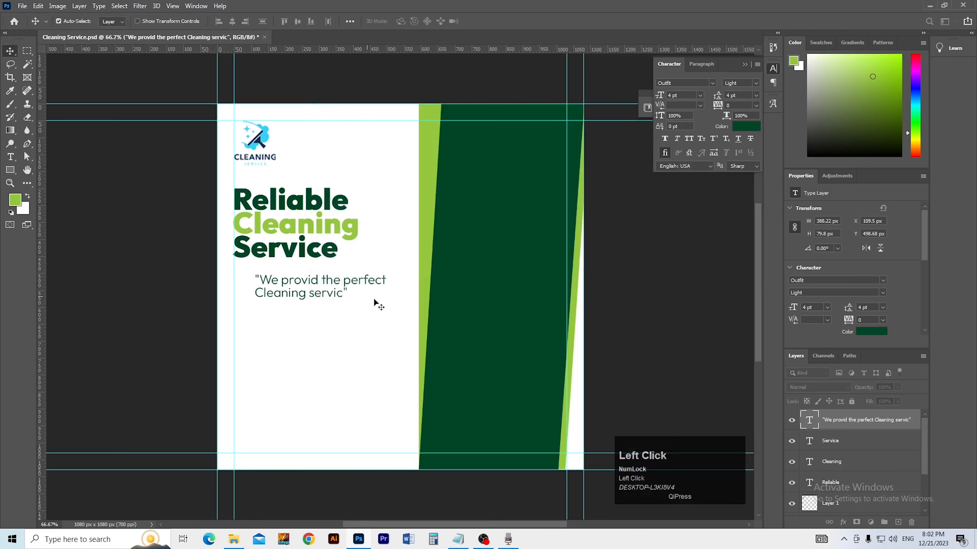
key("ctrl")
scroll(371, 298, "down", 2)
scroll(371, 299, "up", 3)
scroll(372, 299, "down", 3)
left_click(371, 301, "ctrl")
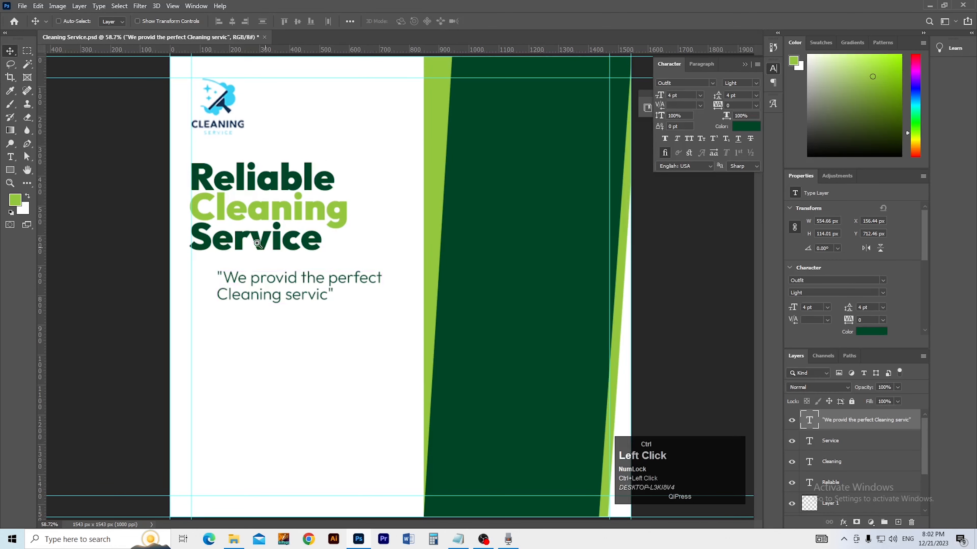
Step: Retry Image Size with a 1000 resolution, dismissing the resolution limit warning
key("ctrl+alt+i")
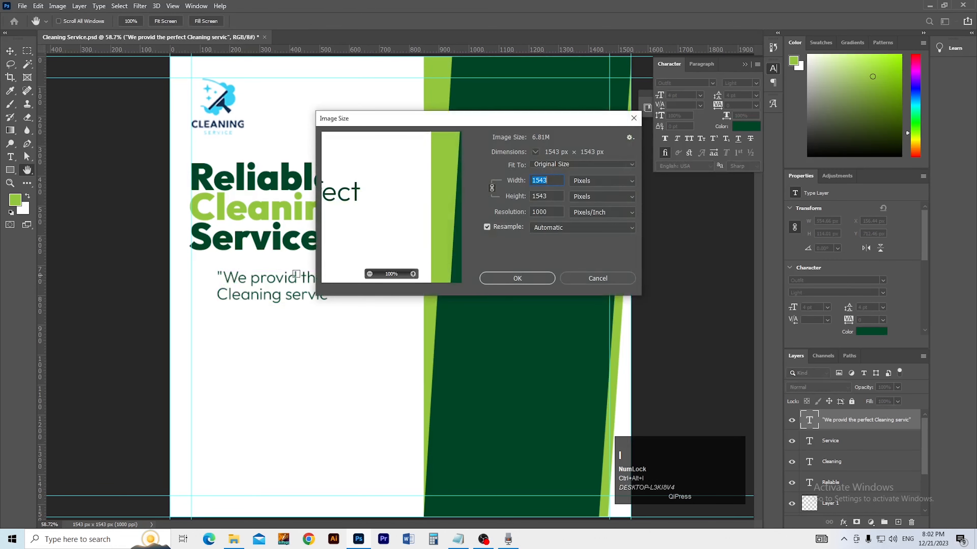
left_click(486, 226)
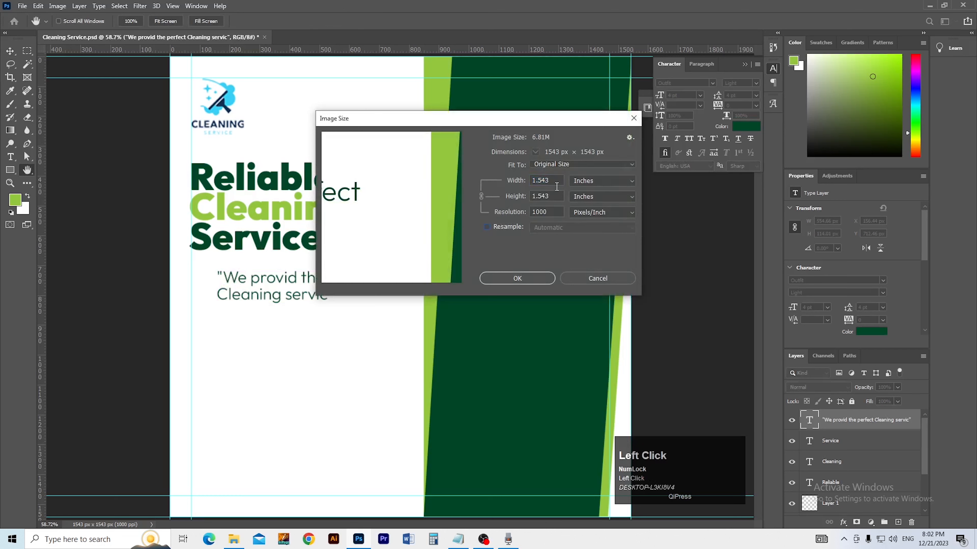
type("10")
key("Tab")
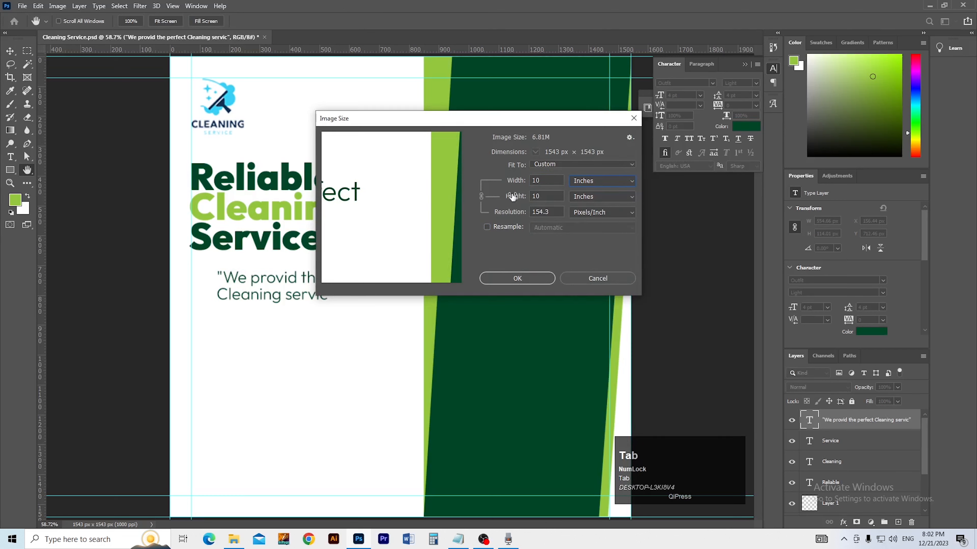
left_click(550, 180)
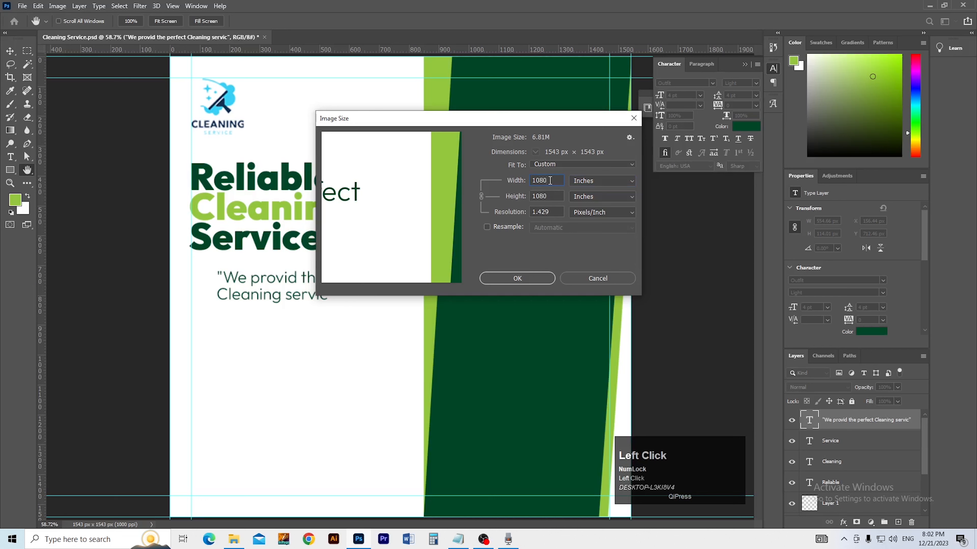
left_click(496, 229)
key("BackSpace")
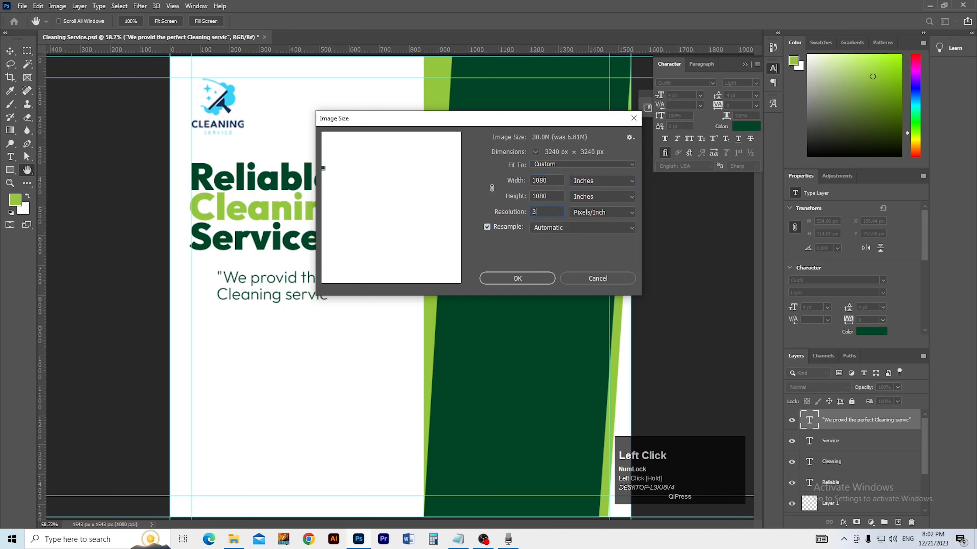
type("1000")
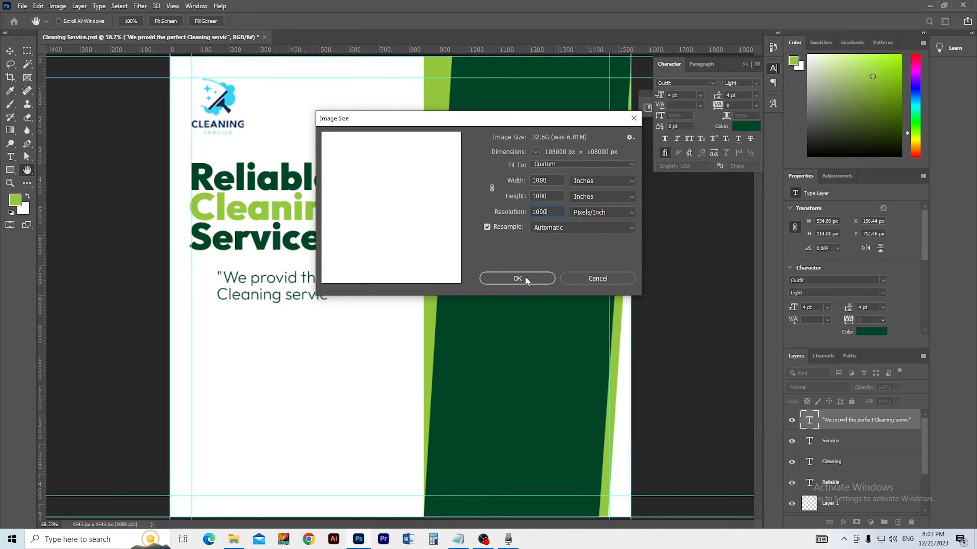
left_click(517, 279)
left_click(468, 200)
Step: Resize the post to 1080 × 1080 pixels at 1000 ppi
left_click(546, 213)
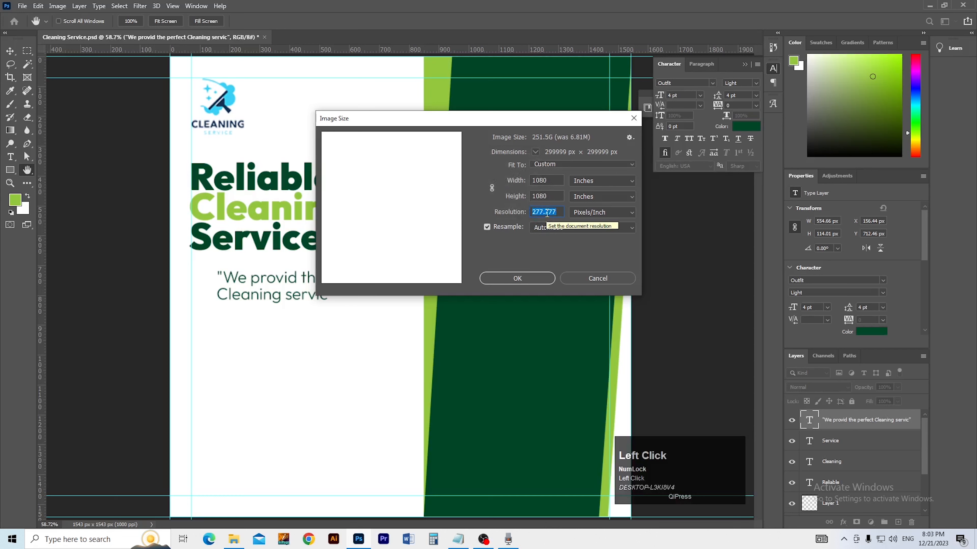
type("1")
left_click(623, 181)
left_click(594, 201)
type("1000")
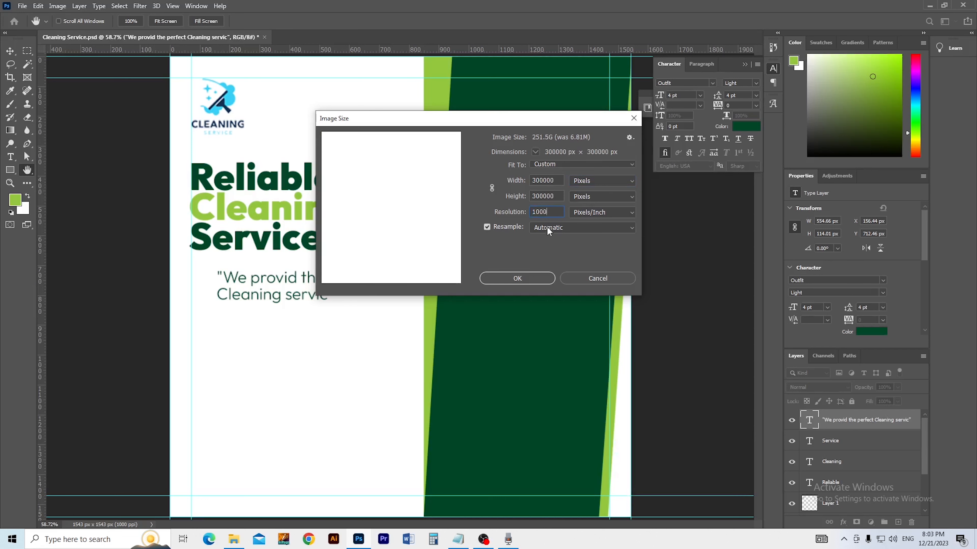
left_click(557, 180)
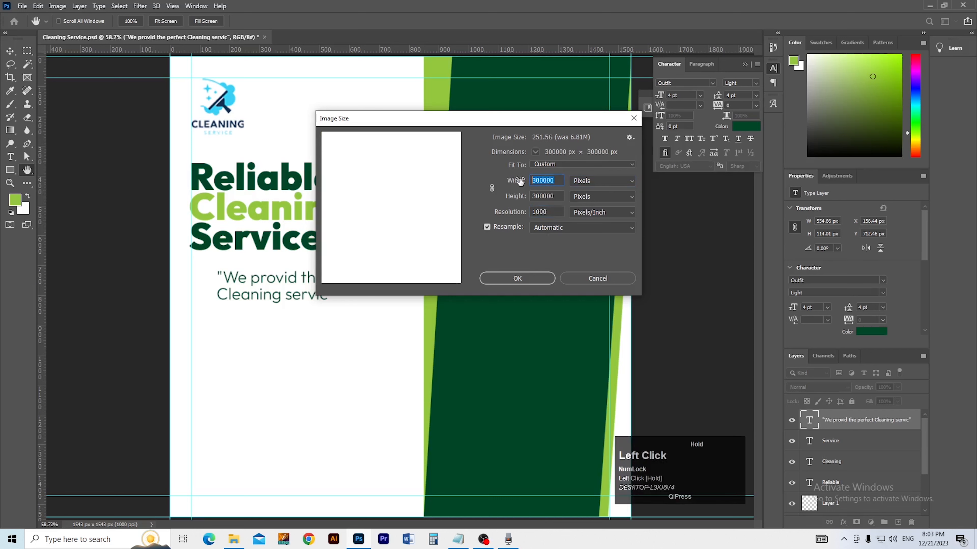
type("1080")
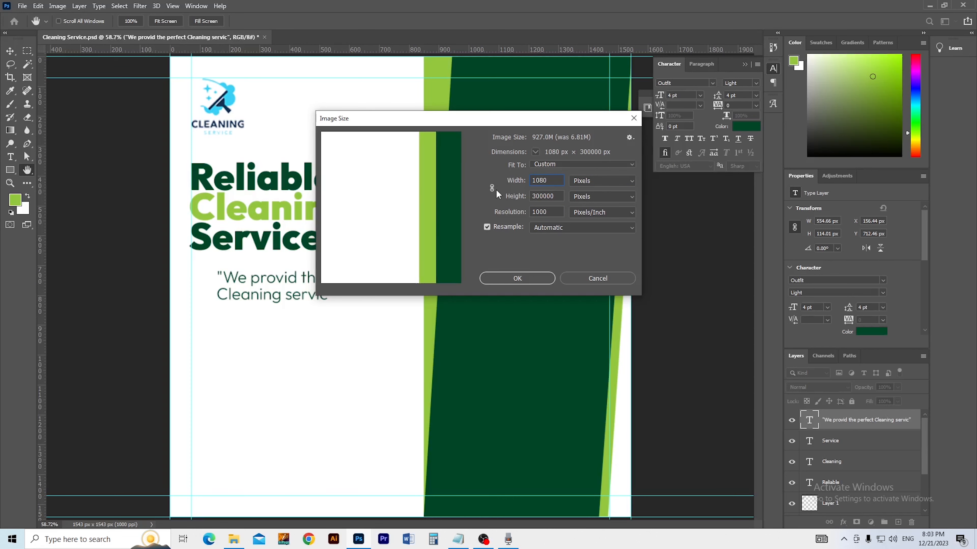
key("Tab")
type("1080")
left_click(534, 279)
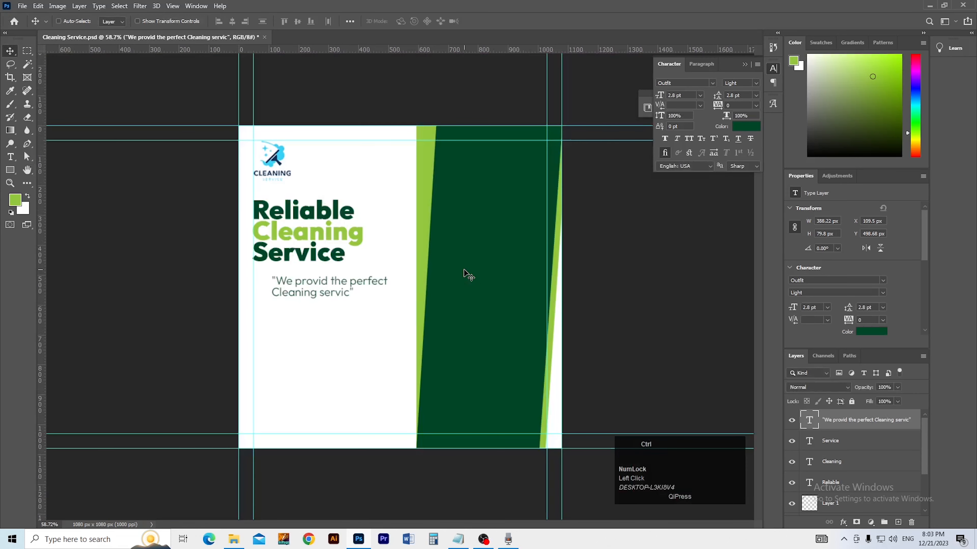
Step: Fit the post on screen, inspect the quote up close and save
key("ctrl+0")
key("s")
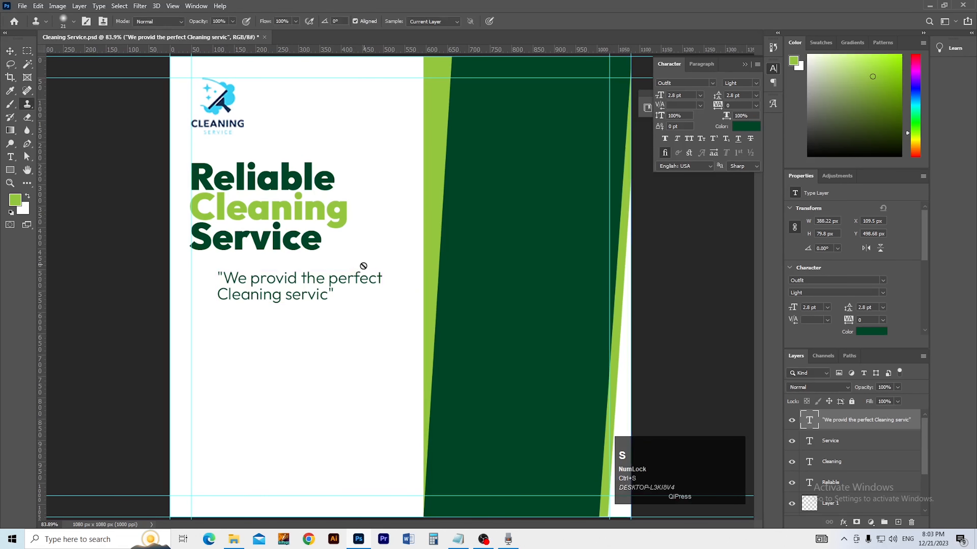
left_click(253, 307, "ctrl")
left_click_drag(253, 308, 259, 275)
left_click(263, 316, "ctrl")
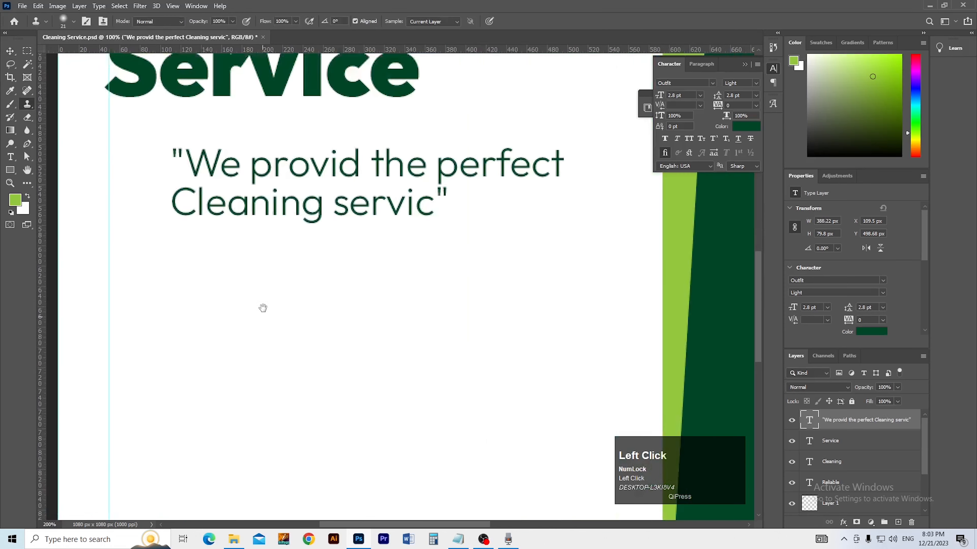
left_click(269, 313, "ctrl+alt")
key("ctrl+s")
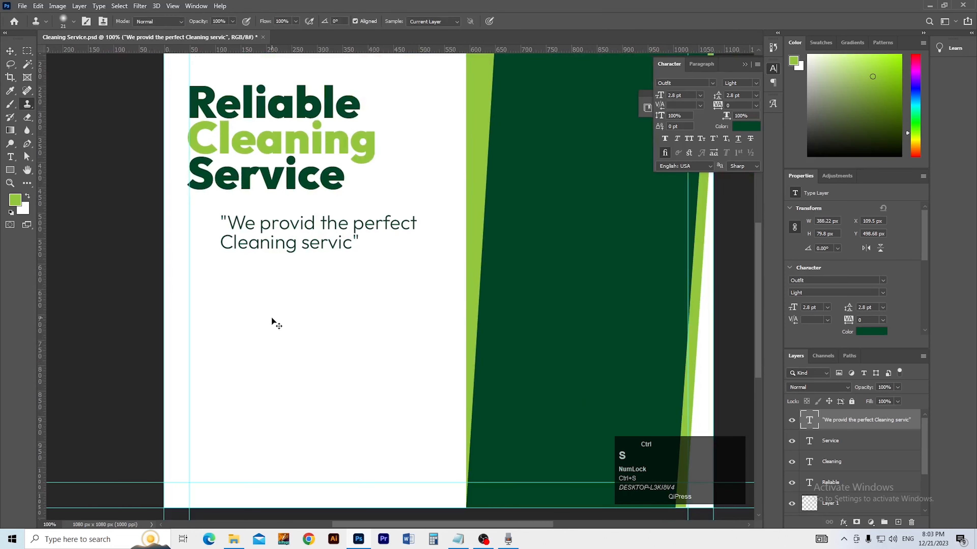
Step: Shift the quote left, confirm its transform, and save
key("v")
mouse_move(272, 246)
left_mouse_down()
mouse_move(245, 246)
mouse_move(293, 252)
mouse_move(258, 215)
mouse_move(257, 284)
left_mouse_up()
key("ctrl+t")
left_click(294, 256)
key("s")
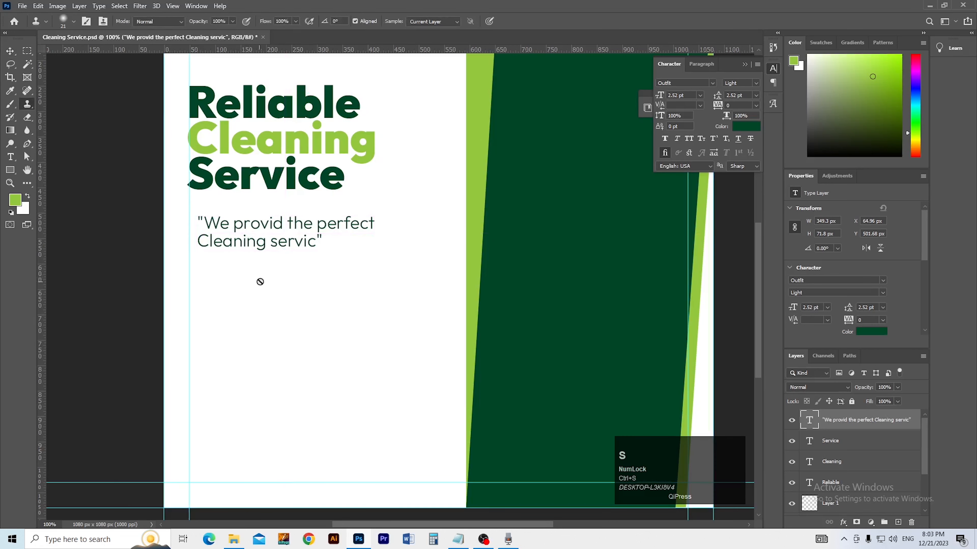
Step: Alt+drag the quote to place a duplicate directly below the original
key("space")
key("t")
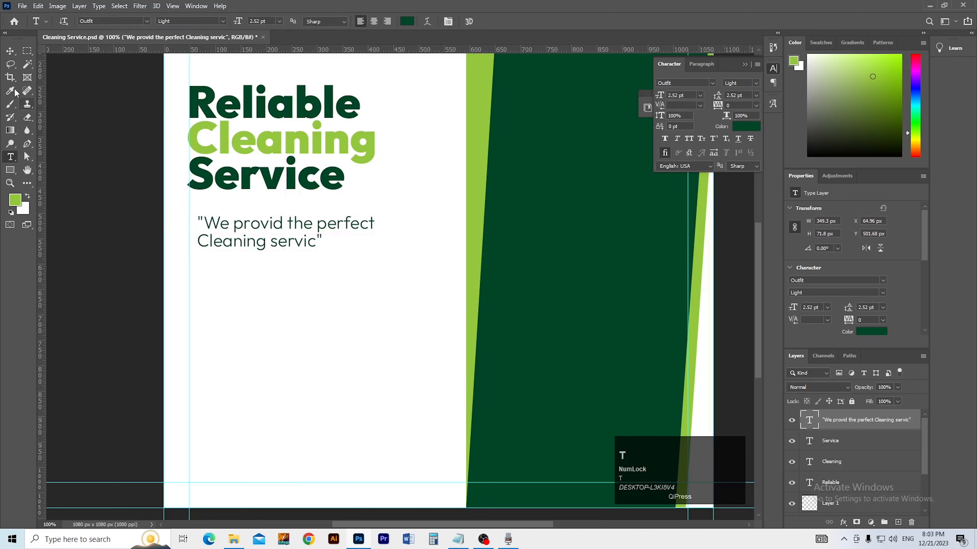
left_click(10, 53)
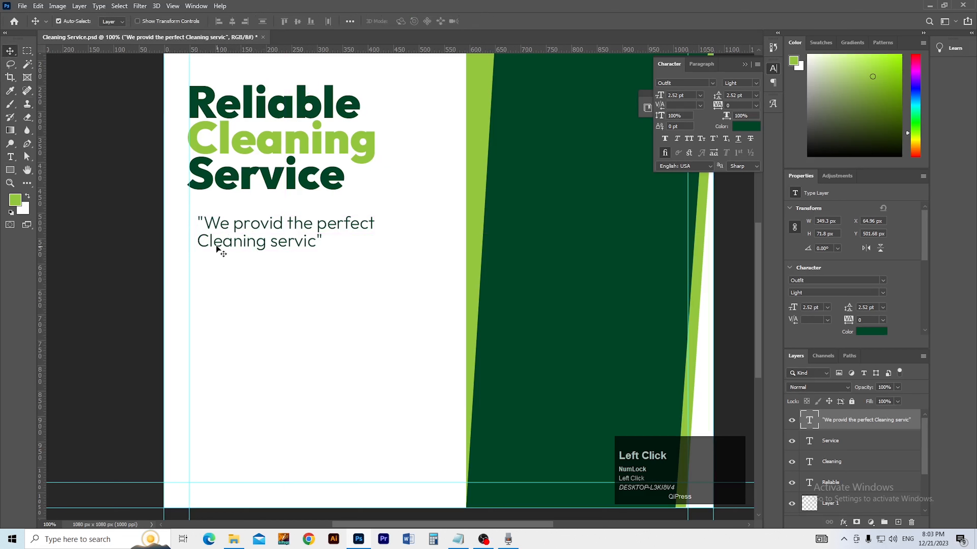
key("alt")
left_click_drag(217, 230, 218, 297)
Step: Replace the quote copy's text with 'Rood & Window cleaning' copied from the notes
key("t")
left_click(218, 289)
key("ctrl+a")
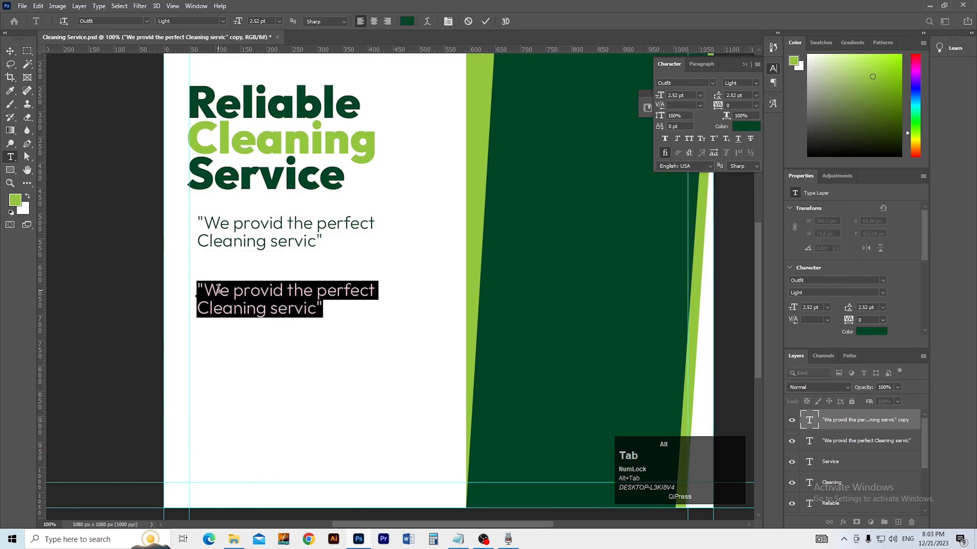
key("alt+Tab")
left_click_drag(151, 386, 221, 385)
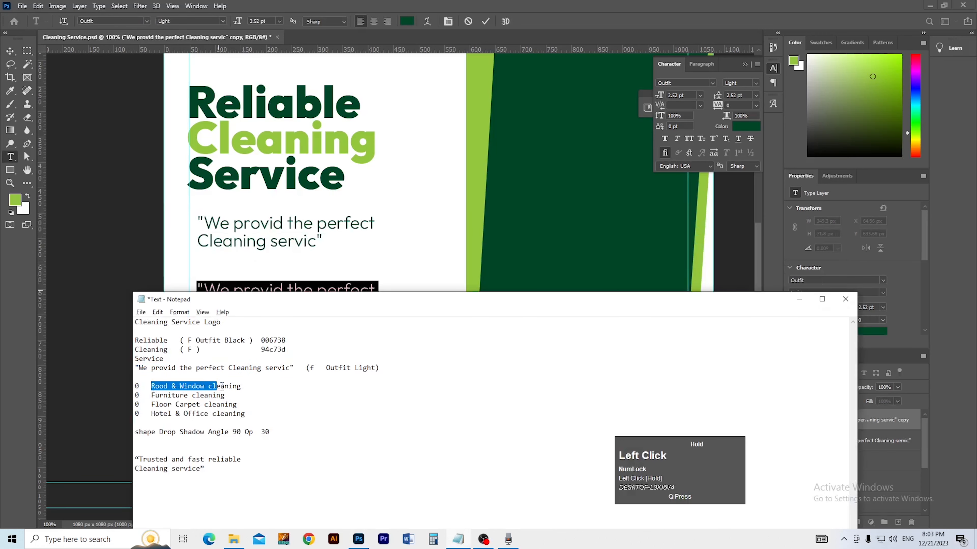
key("ctrl+c")
key("alt+Tab")
key("ctrl+v")
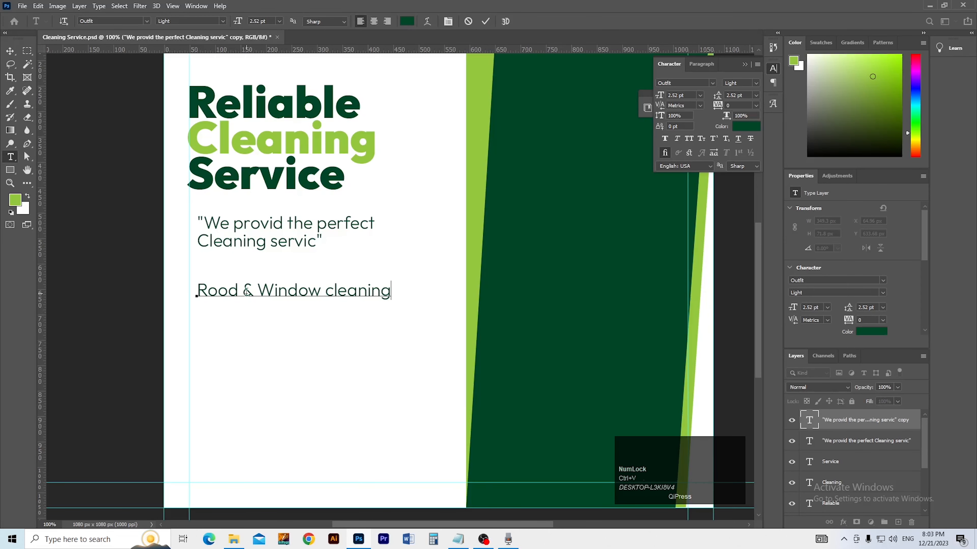
Step: Set the 'Rood & Window cleaning' line in Outfit Bold
triple_click(247, 291)
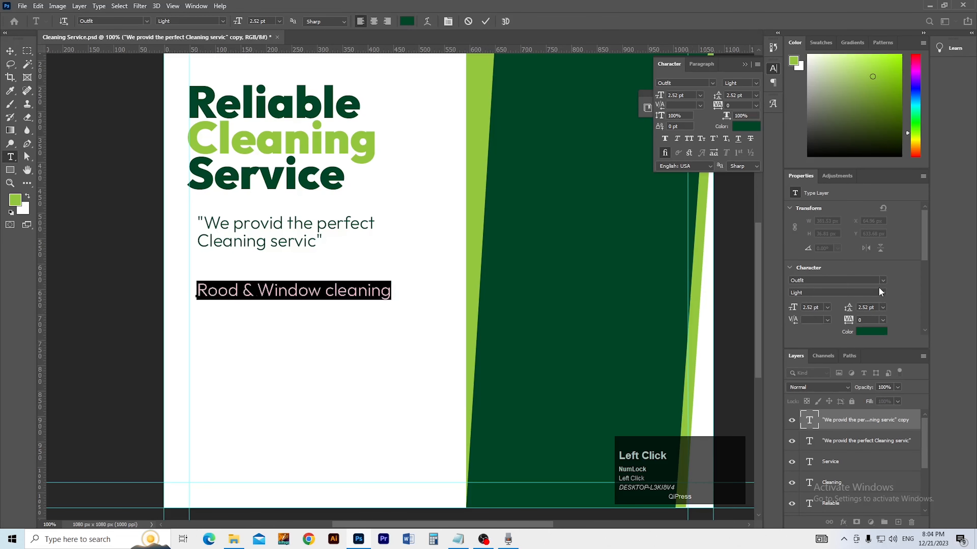
left_click(883, 281)
left_click(921, 311)
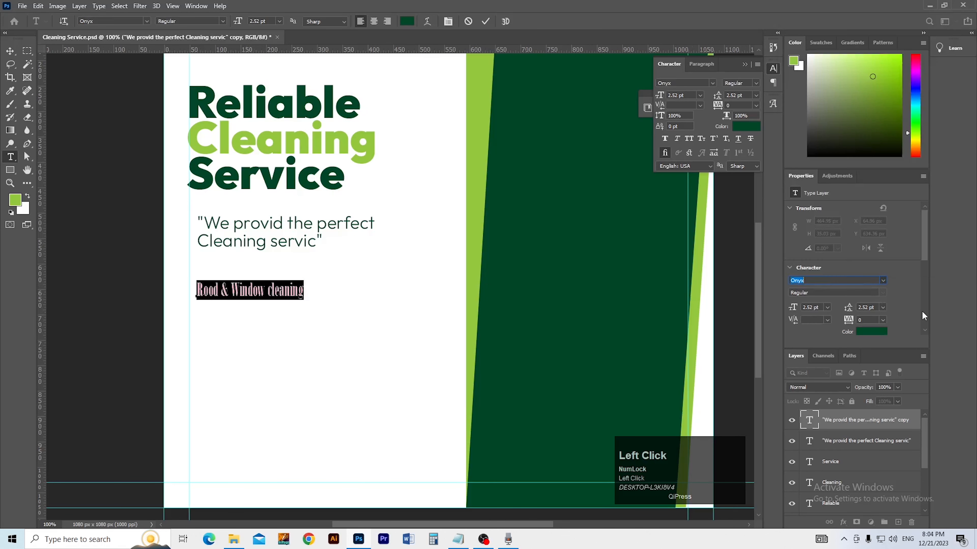
left_click(883, 293)
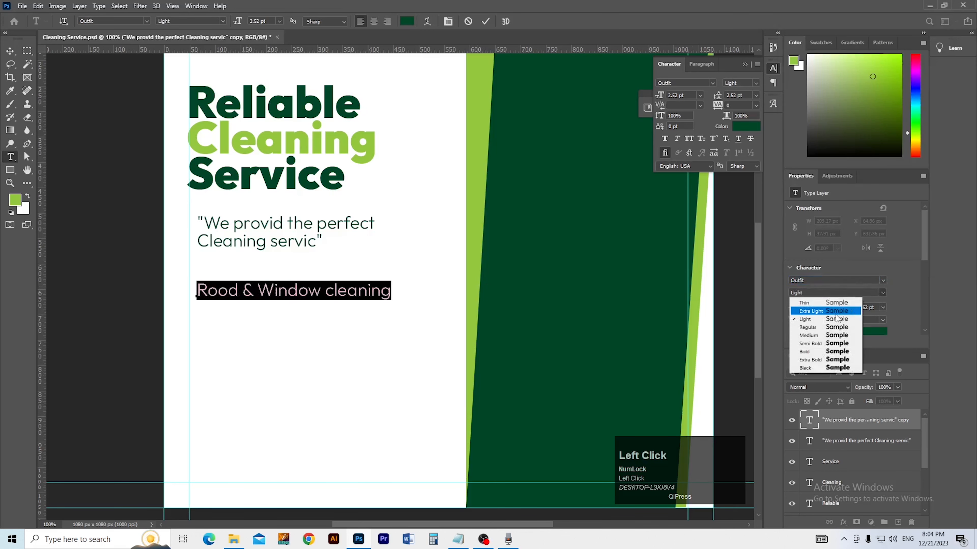
left_click(814, 351)
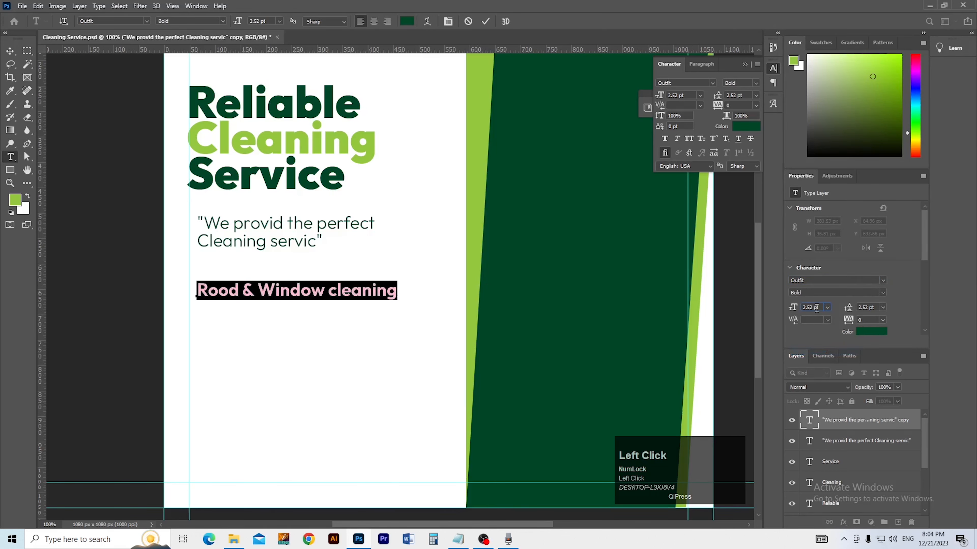
scroll(816, 309, "down", 2)
left_click(10, 52)
Step: Stack four copies of the service line under the quote and save
left_click_drag(228, 297, 230, 357)
key("ctrl+d")
left_click(255, 302, "ctrl")
left_click(255, 301, "ctrl")
left_click(252, 319, "ctrl+alt")
left_click(253, 318, "ctrl+alt")
key("ctrl+s")
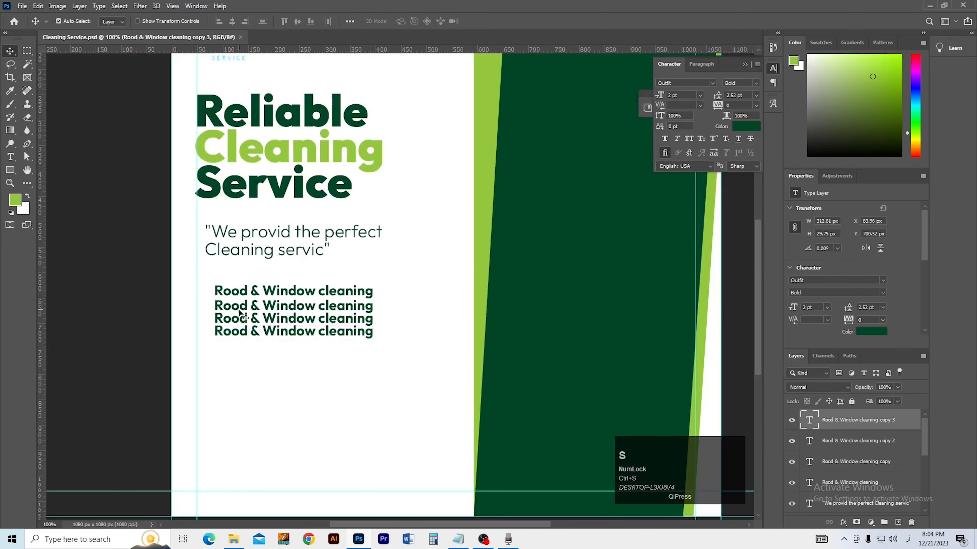
key("alt+Tab")
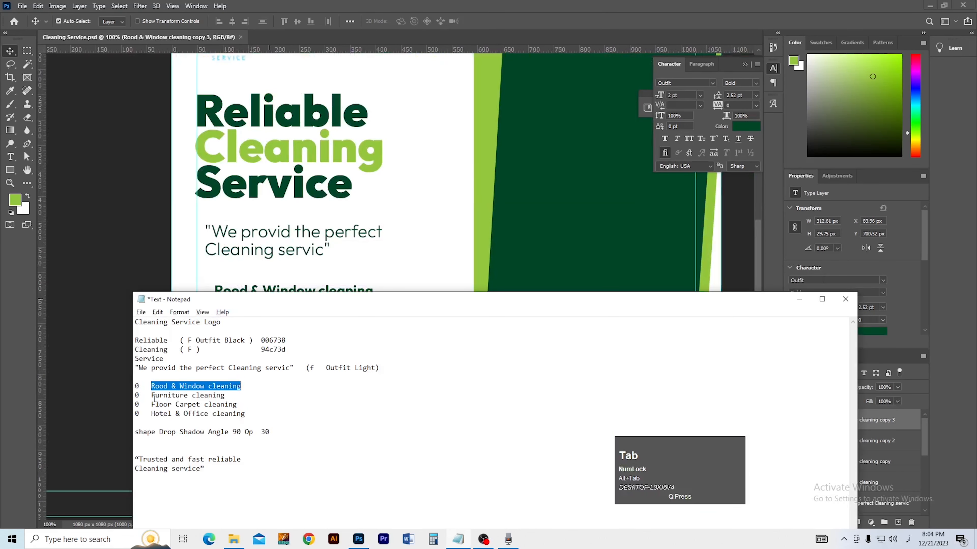
Step: Copy 'Furniture cleaning' from the Notepad notes into the poster's second service line
left_click_drag(151, 396, 227, 397)
key("ctrl+c")
key("alt+Tab")
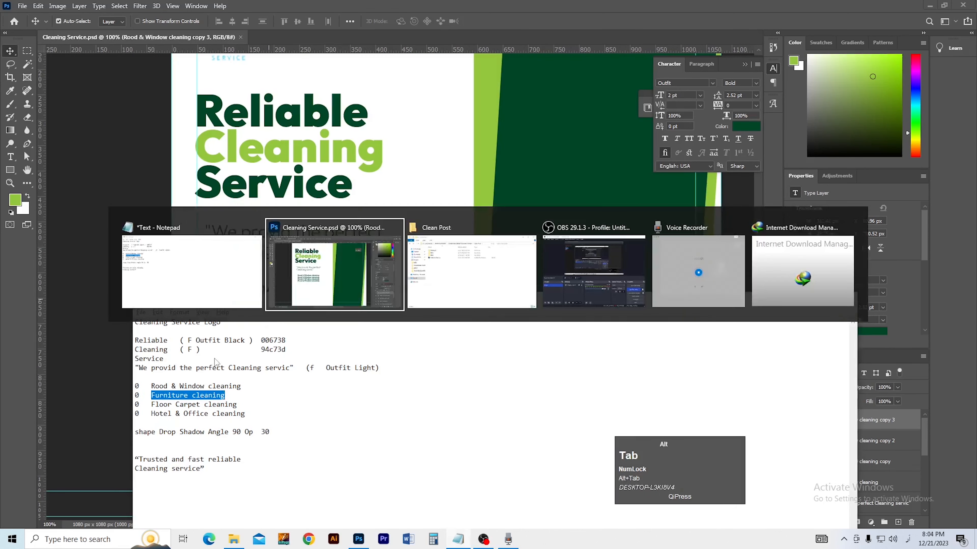
left_click(235, 307)
double_click(235, 307)
key("ctrl+a")
key("ctrl+v")
Step: Replace the third service line with 'Floor Carpet cleaning', removing its leading space
key("alt+Tab")
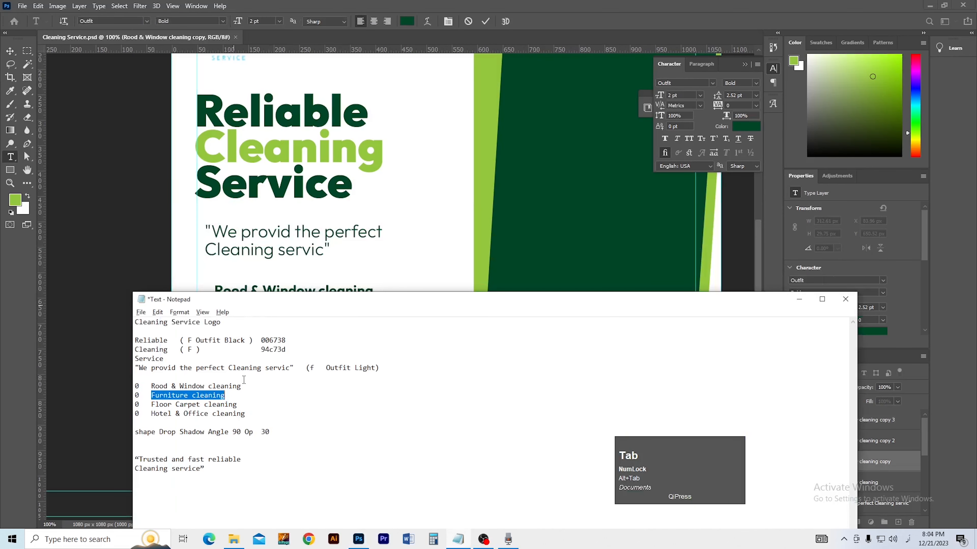
left_click(173, 406)
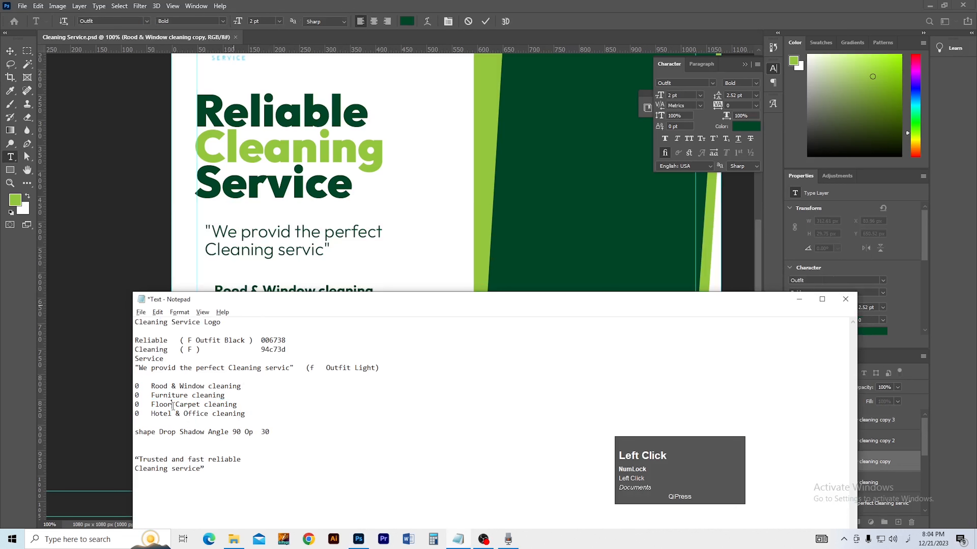
left_click_drag(152, 406, 238, 405)
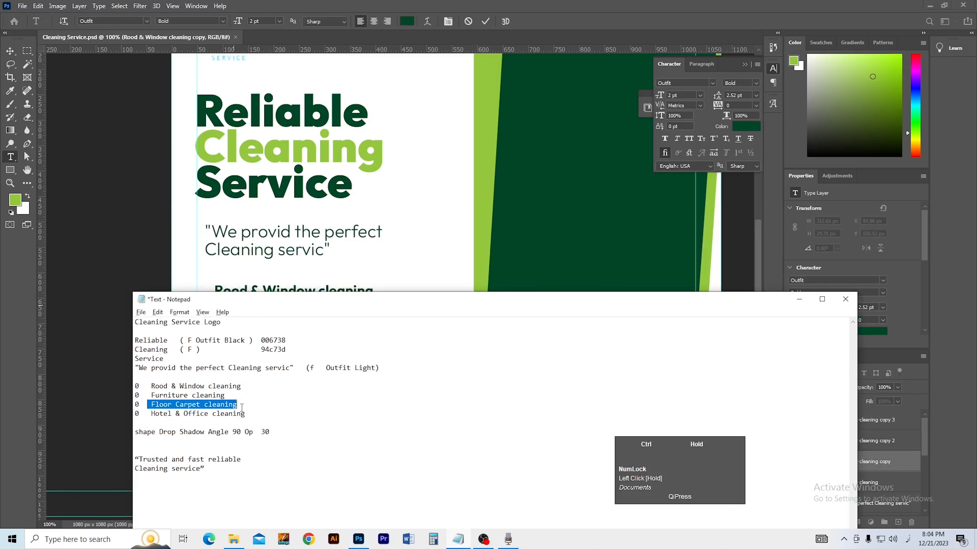
key("alt+Tab")
left_click(244, 323)
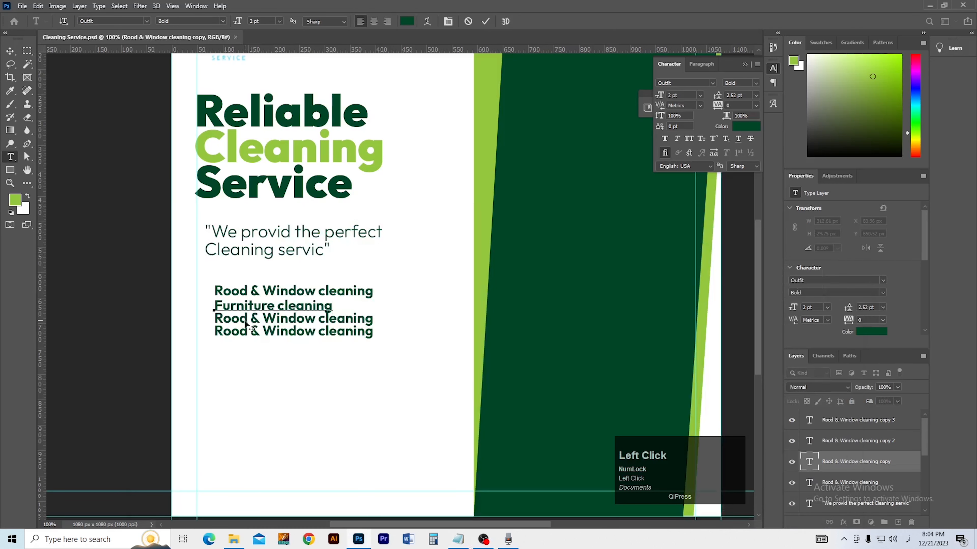
left_click(11, 52)
double_click(269, 322)
key("ctrl+a")
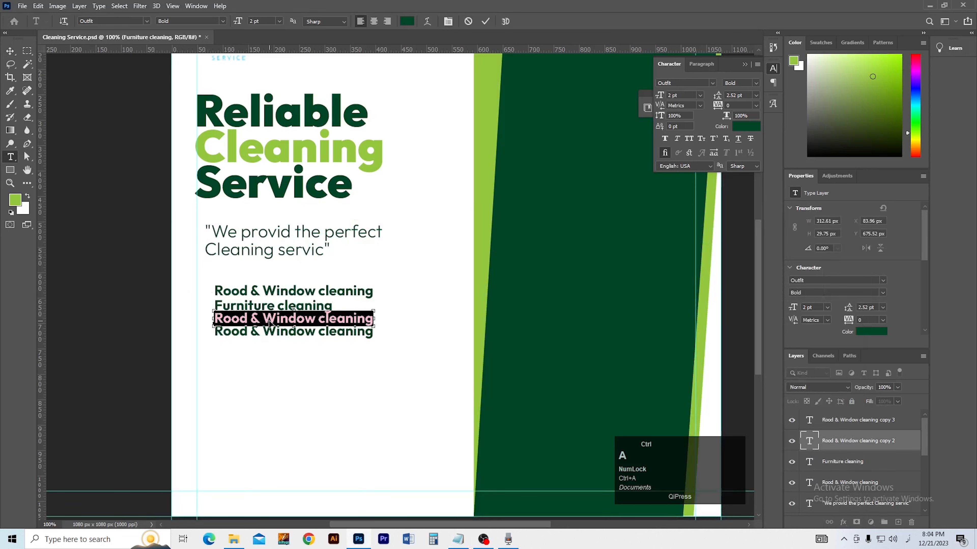
key("ctrl+v")
key("Home")
key("Delete")
left_click(11, 51)
Step: Replace the bottom service line with 'Hotel & Office cleaning' copied from the notes
key("alt+Tab")
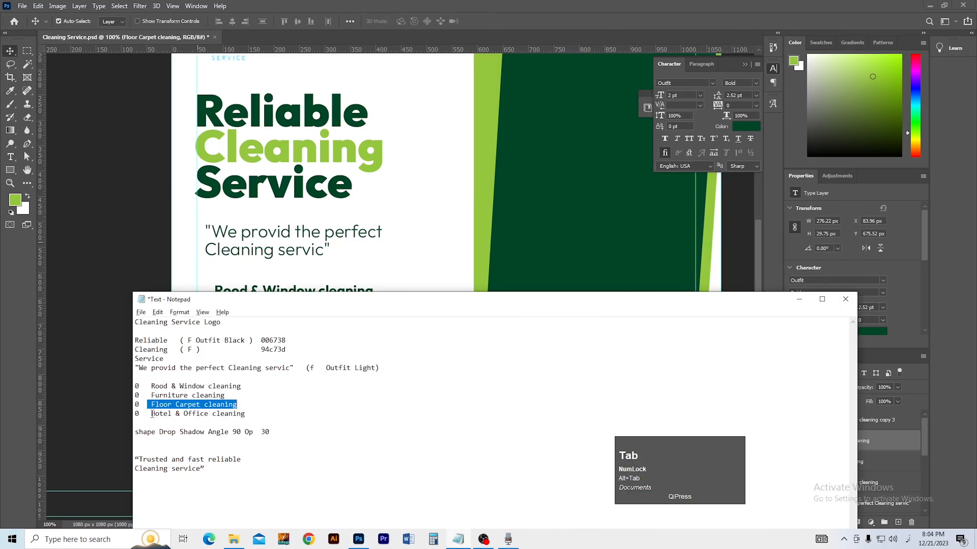
left_click_drag(153, 415, 221, 418)
key("ctrl+c")
key("alt+Tab")
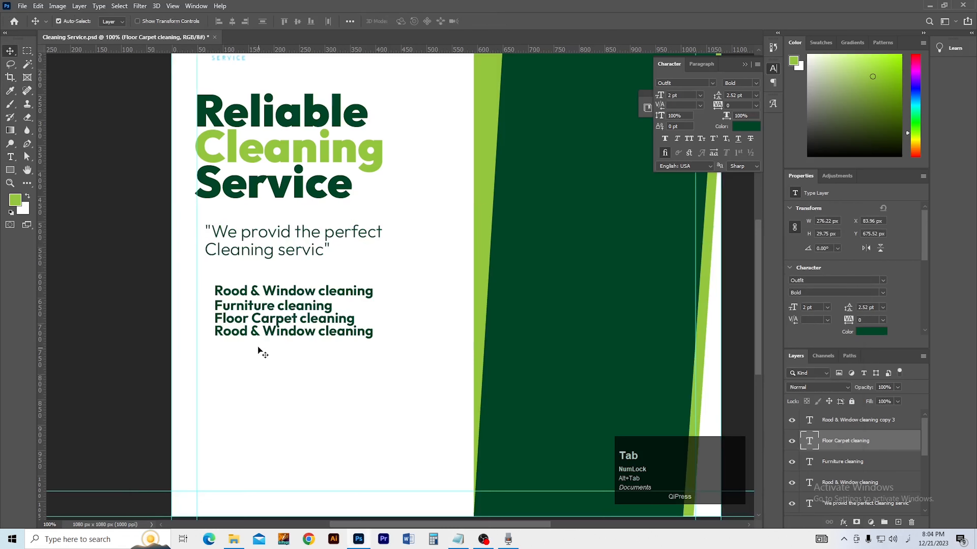
left_click(254, 334)
key("t")
triple_click(253, 333)
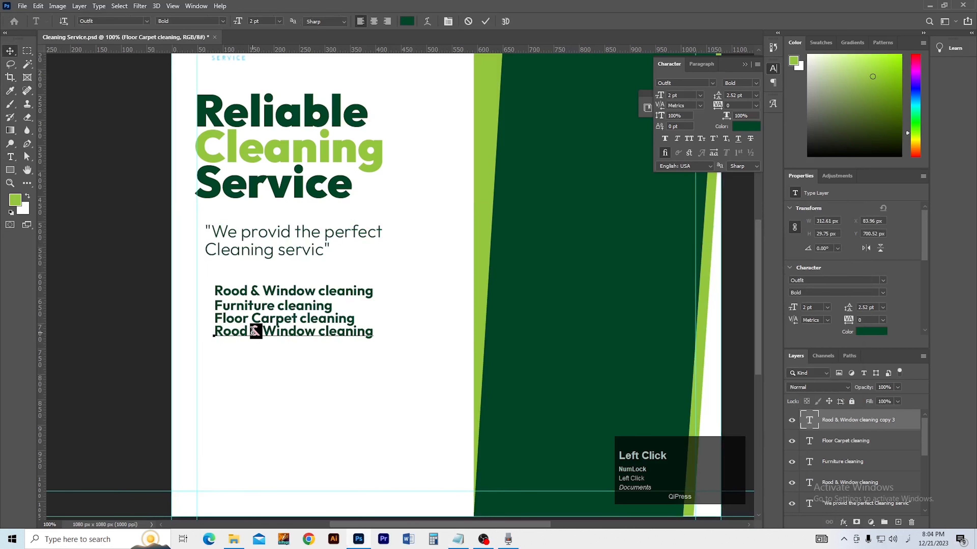
key("ctrl+v")
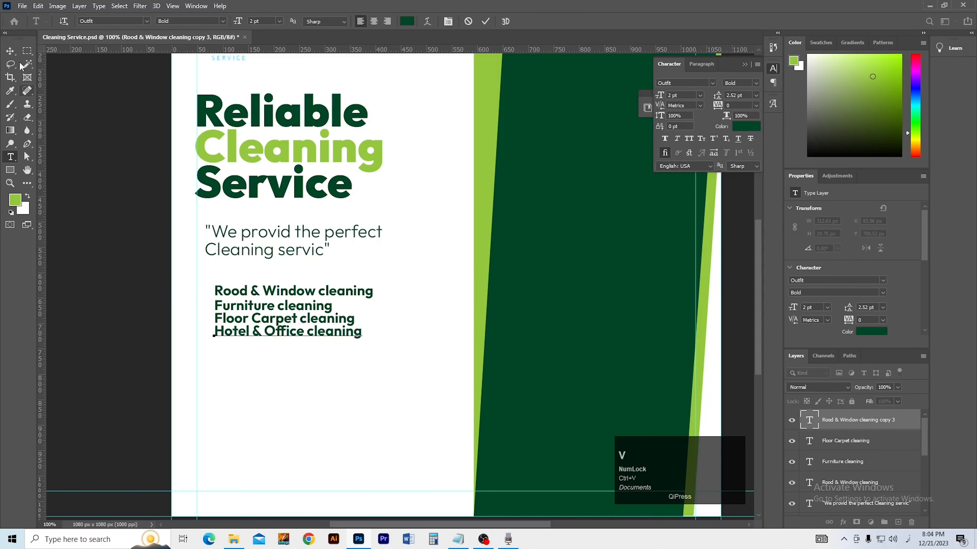
left_click(10, 50)
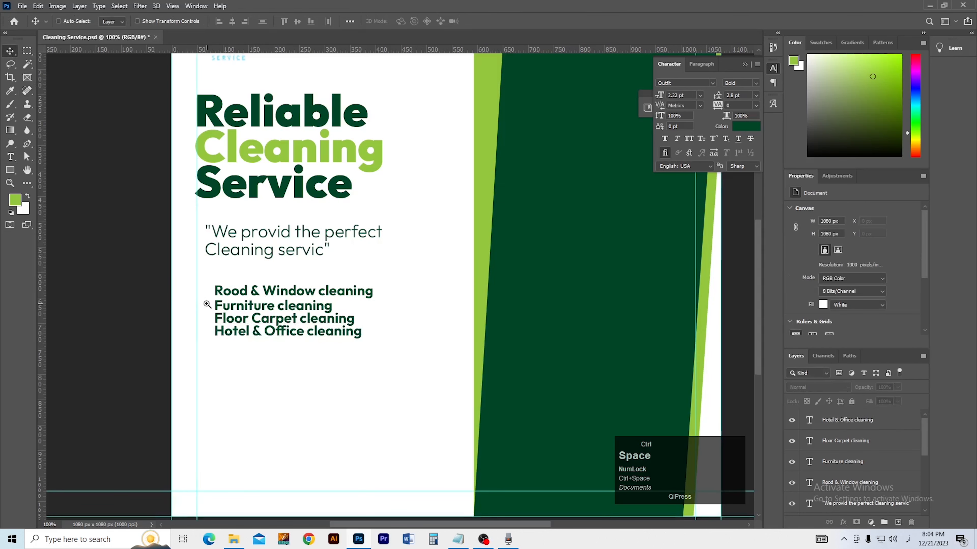
Step: Set the Ellipse tool to a light green fill with no outline
left_click(206, 304, "ctrl")
left_click_drag(16, 174, 41, 179)
left_click_drag(204, 270, 206, 282)
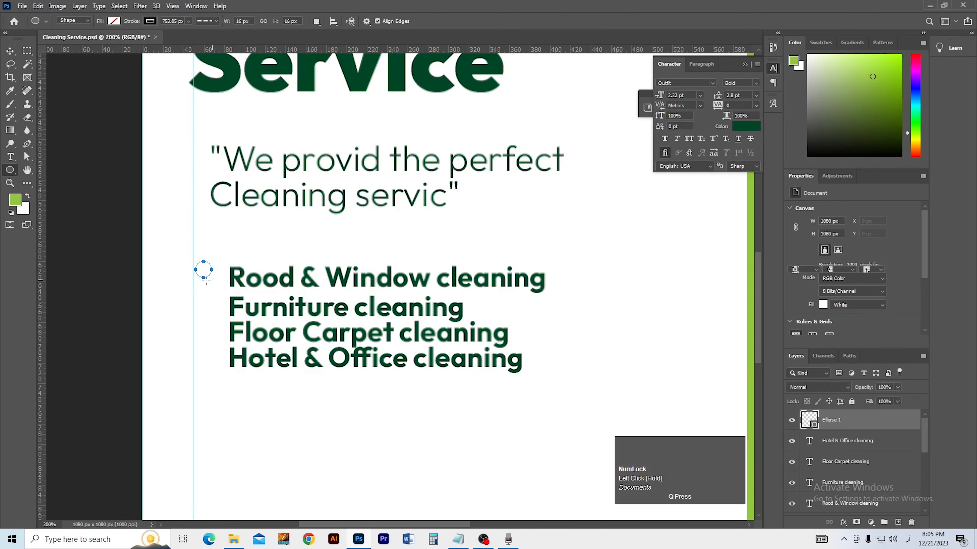
key("v")
key("ctrl+z")
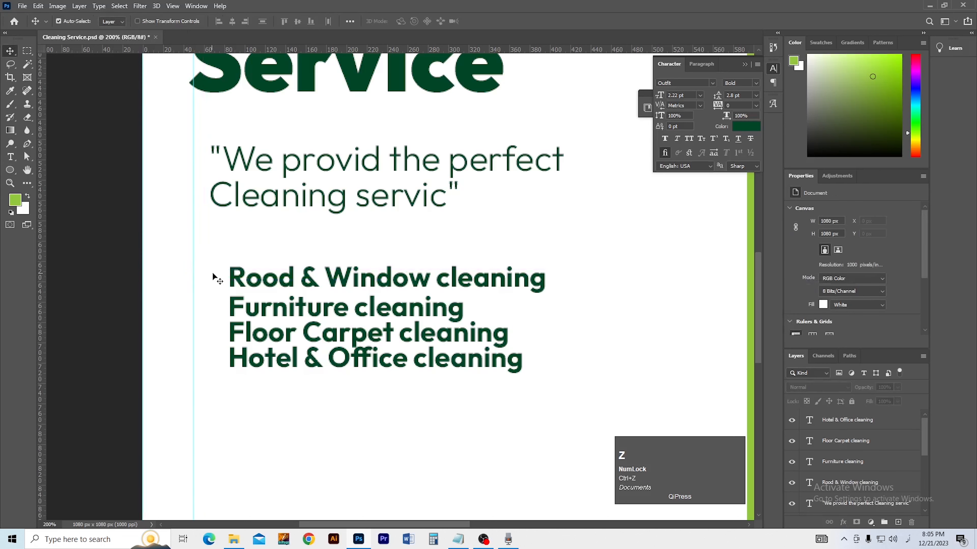
left_click(11, 171)
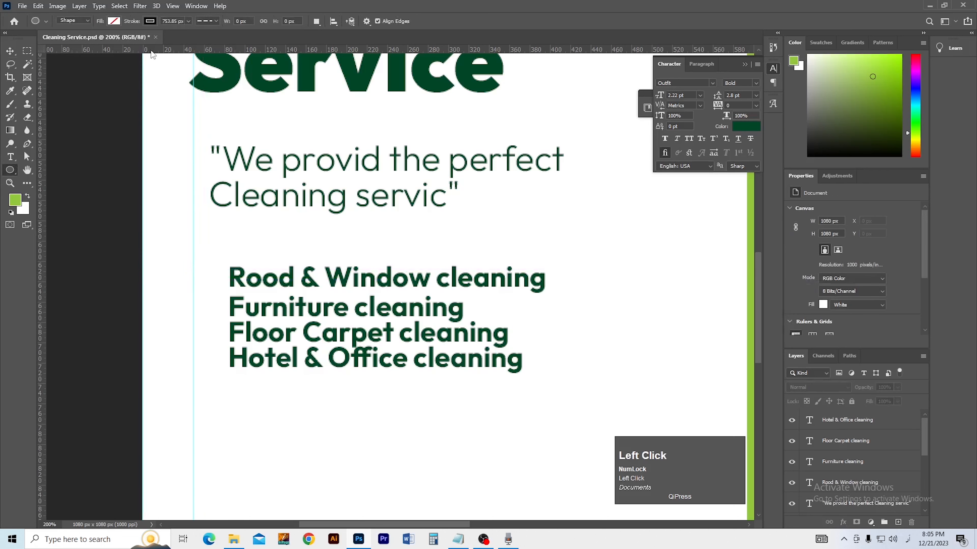
left_click(150, 21)
left_click(90, 40)
left_click(114, 21)
left_click(60, 75)
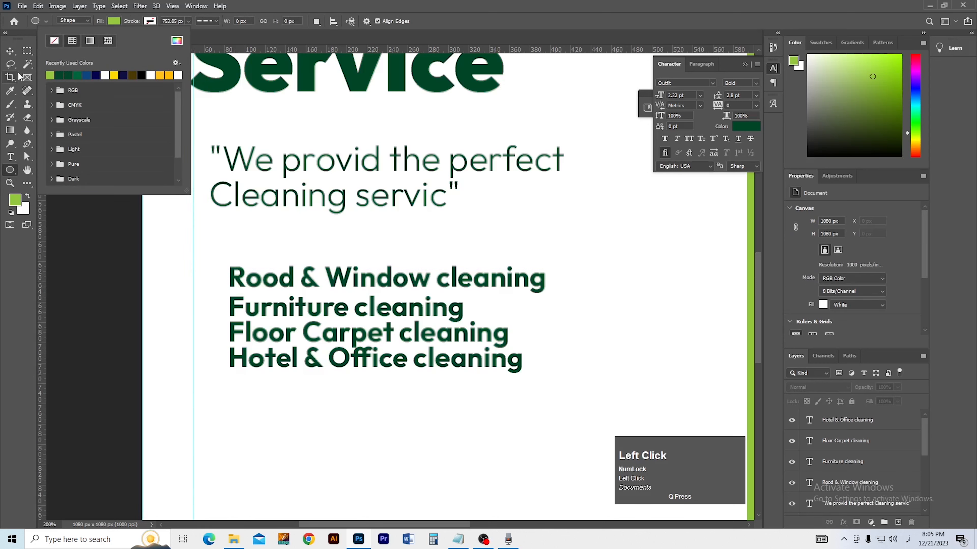
left_click(10, 50)
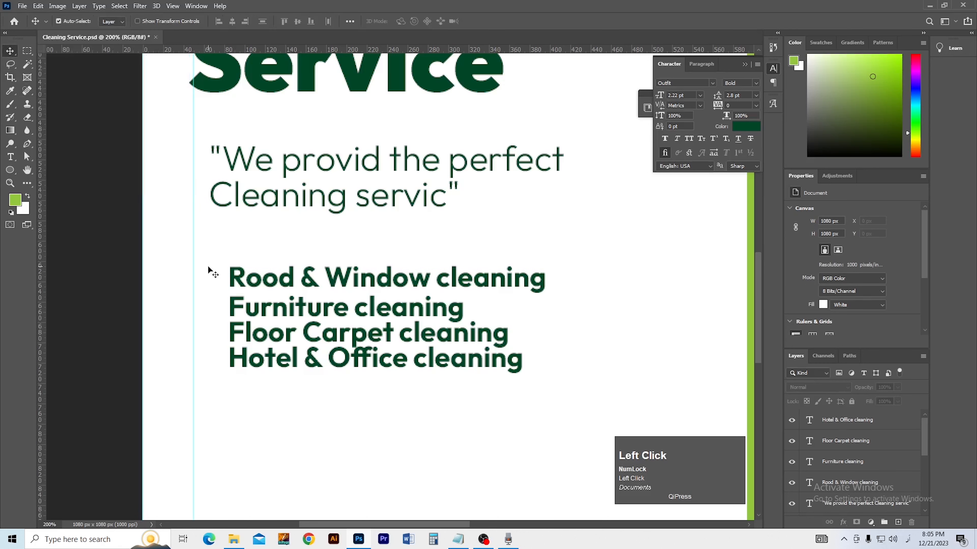
Step: Draw a light green bullet circle by the first service and duplicate it down the list
left_click(15, 170)
left_click_drag(209, 271, 214, 336)
key("v")
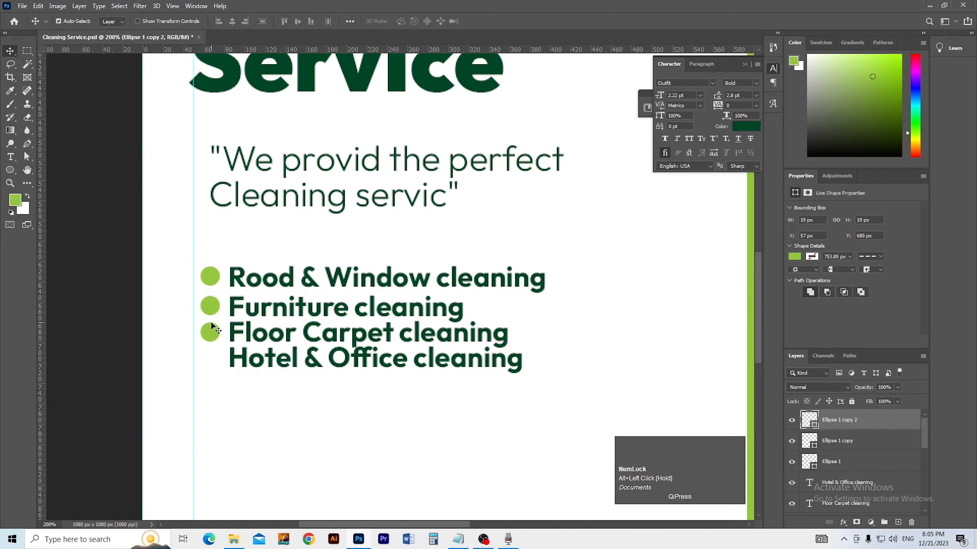
left_click_drag(209, 332, 221, 364)
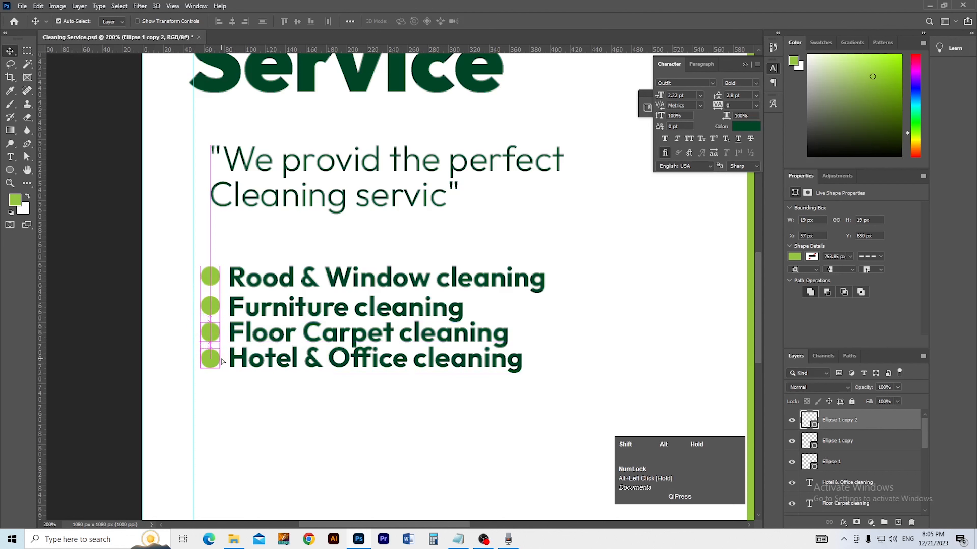
Step: Make the Furniture and Hotel & Office bullets dark green from Recently Used Colors
left_click(214, 307)
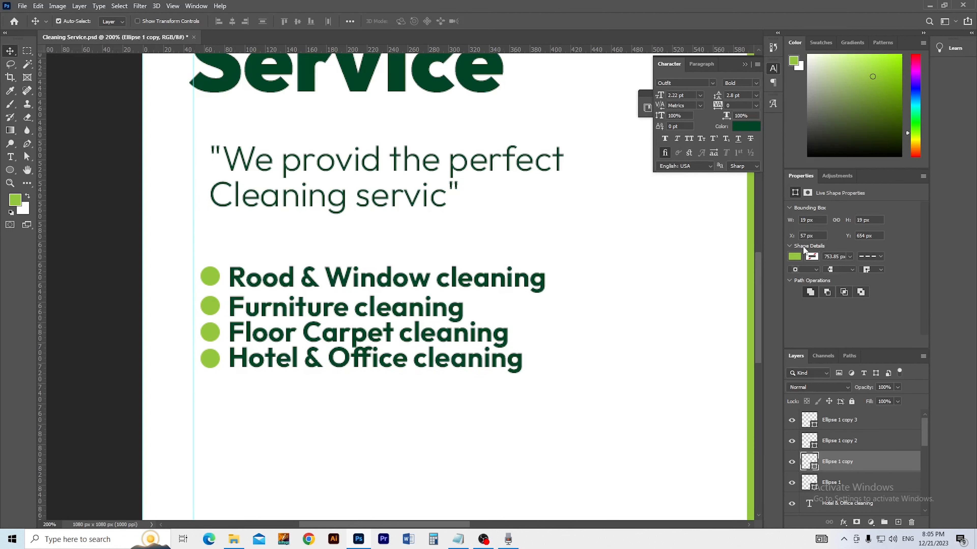
left_click(794, 257)
left_click(806, 310)
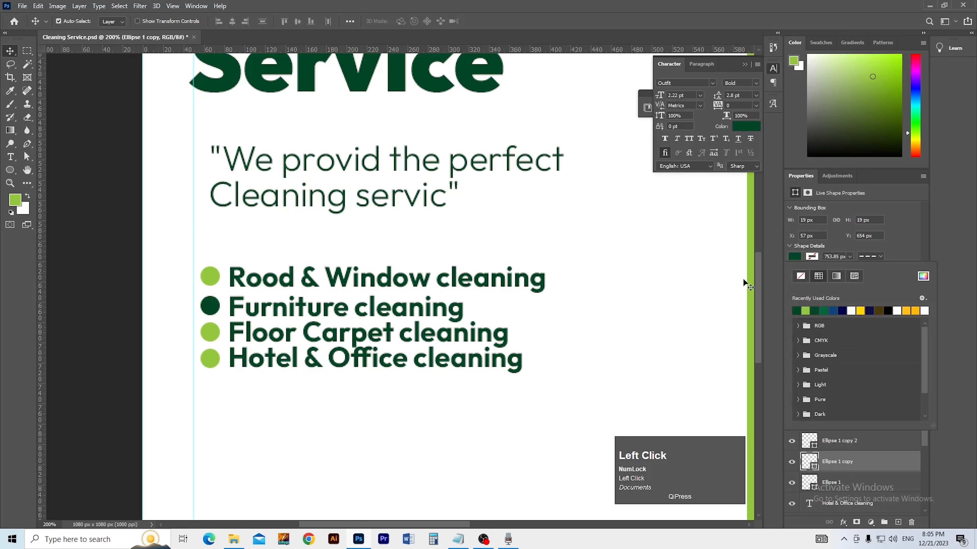
left_click_drag(208, 333, 211, 359)
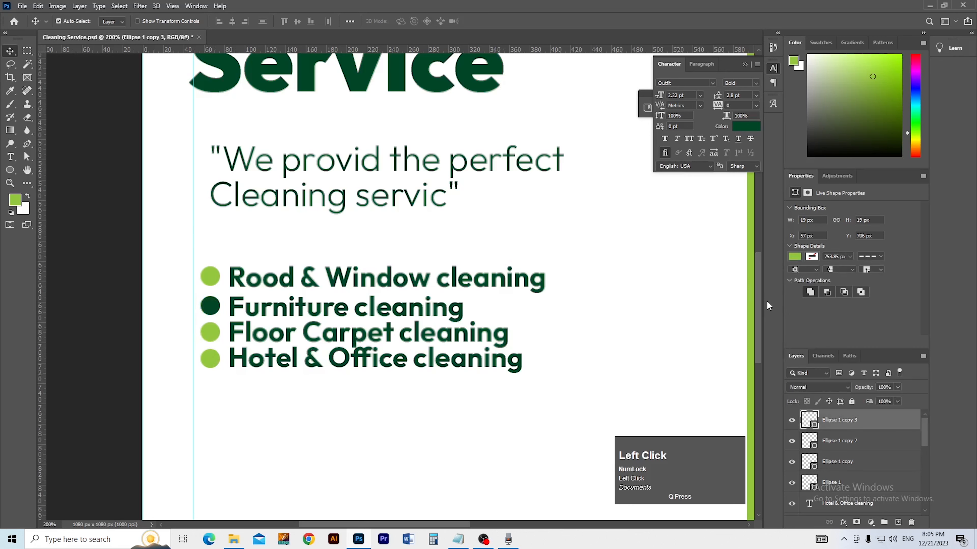
left_click(794, 257)
left_click(796, 310)
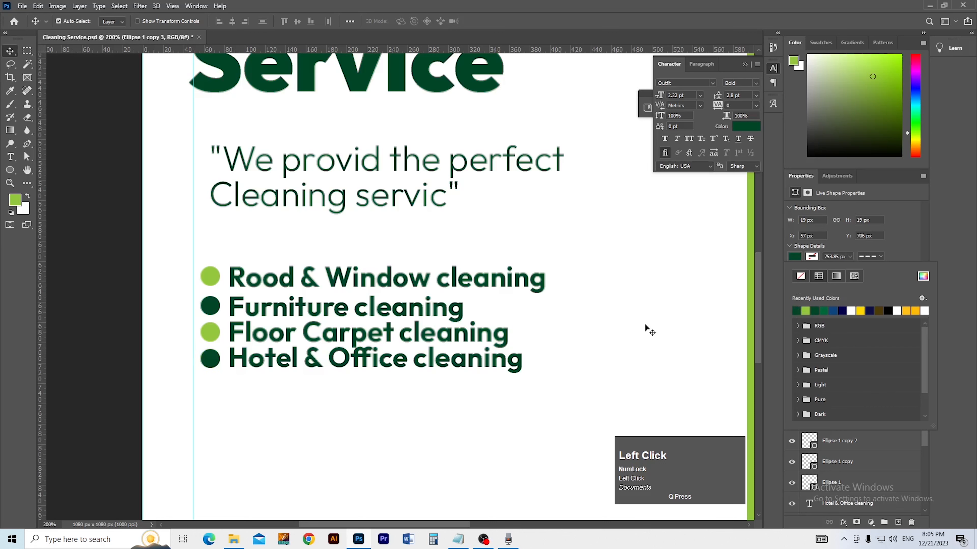
left_click(408, 342)
left_click(350, 344, "ctrl+alt")
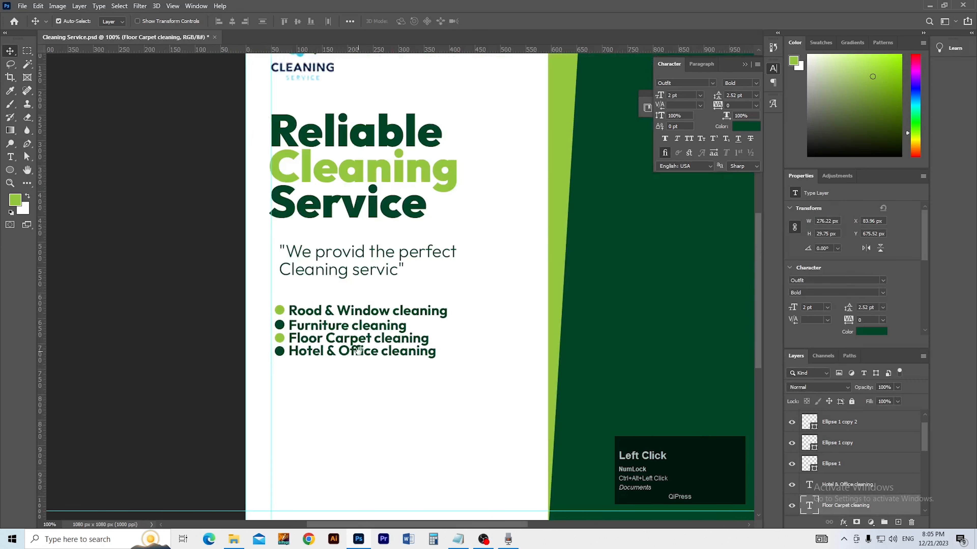
Step: Nudge the Hotel & Office line down and distribute the service lines' vertical centers evenly
left_click(353, 354, "ctrl")
key("v")
left_click_drag(354, 354, 354, 357)
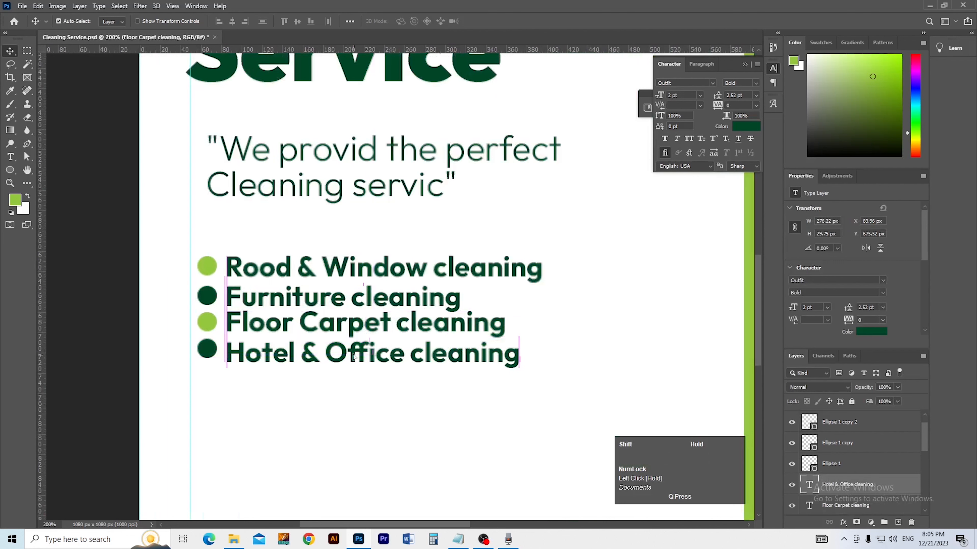
left_click(263, 329, "shift")
left_click(258, 283, "shift")
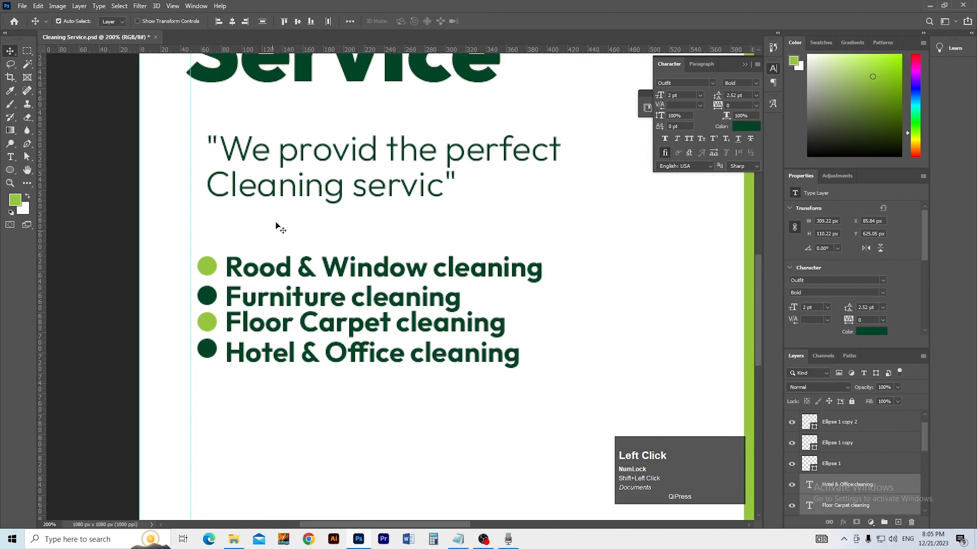
left_click(263, 23)
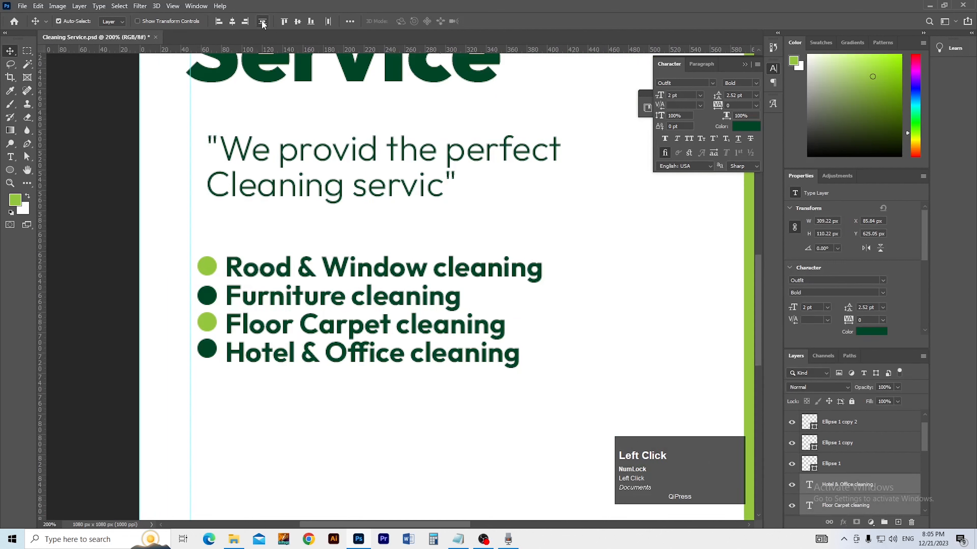
Step: Align the Hotel & Office bullet with its text and line up all four bullet circles
left_click_drag(210, 350, 208, 347)
left_click(207, 323, "shift")
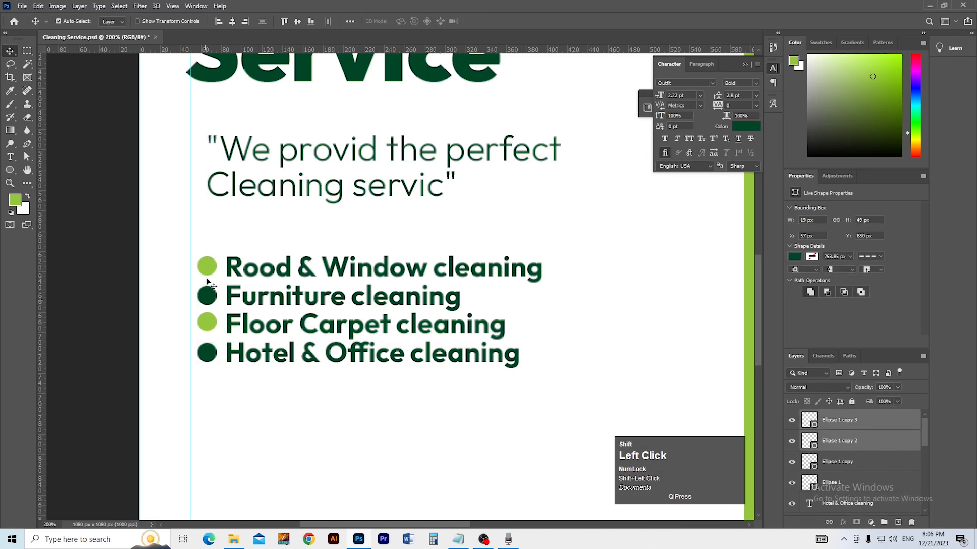
left_click(207, 295, "shift")
left_click(206, 266, "shift")
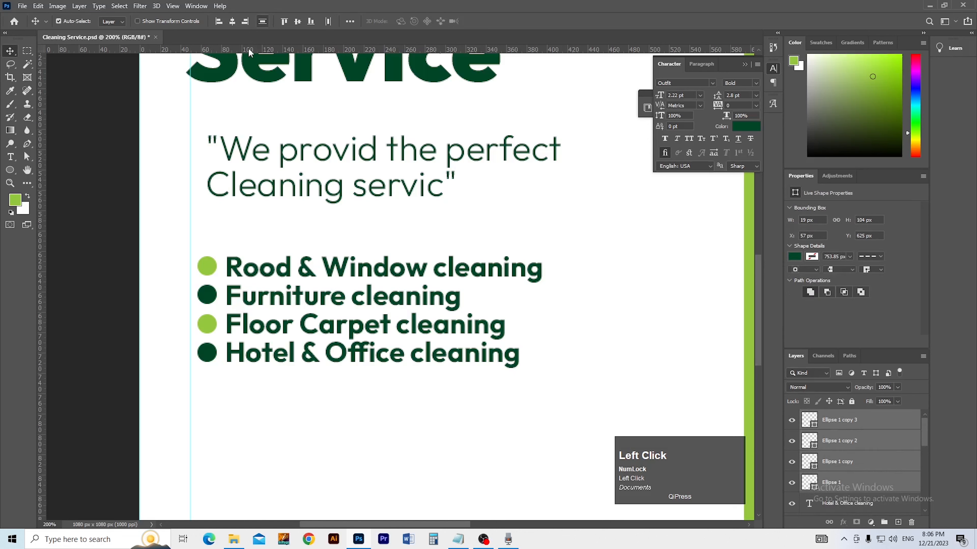
left_click(88, 210, "ctrl+alt")
left_click(314, 361, "ctrl+alt")
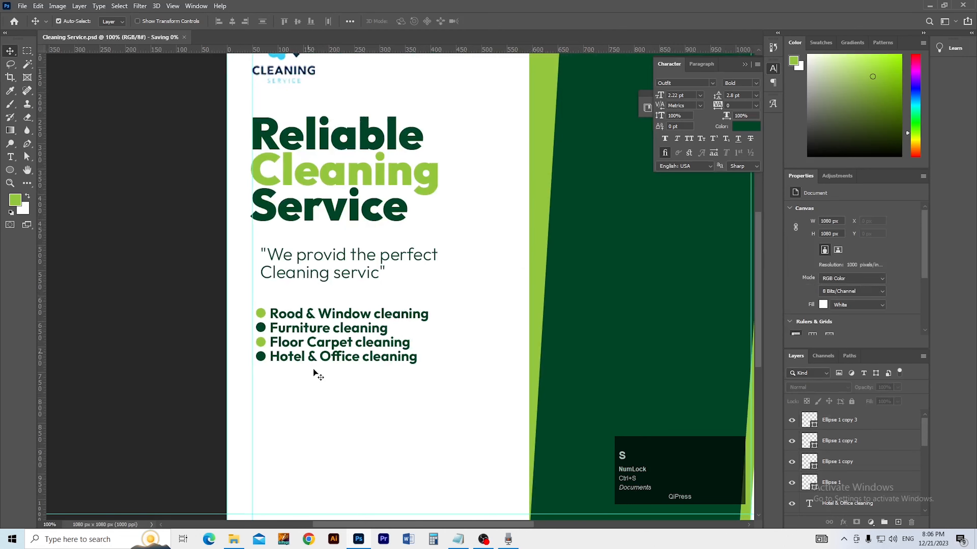
Step: Save the poster and zoom in on the upper dark green panel
left_click(334, 386, "ctrl+alt")
key("ctrl+s")
key("ctrl+space")
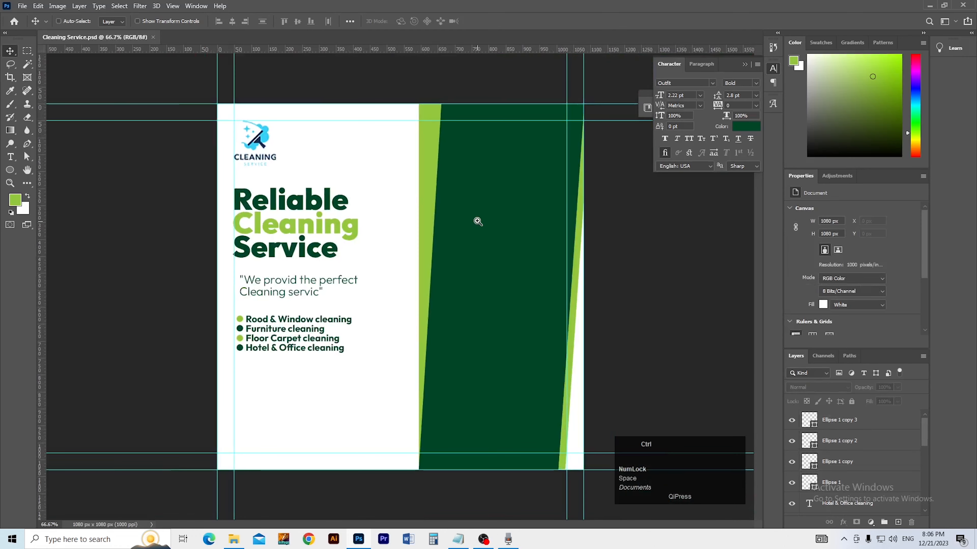
left_click(477, 221, "ctrl")
left_click_drag(493, 222, 365, 286)
left_click(382, 239, "ctrl")
left_click(380, 246, "ctrl+alt")
left_click(398, 249, "ctrl")
left_click_drag(398, 249, 394, 280)
Step: Draw a light green rectangle on the dark panel and shift it slightly left and down
left_click(14, 176)
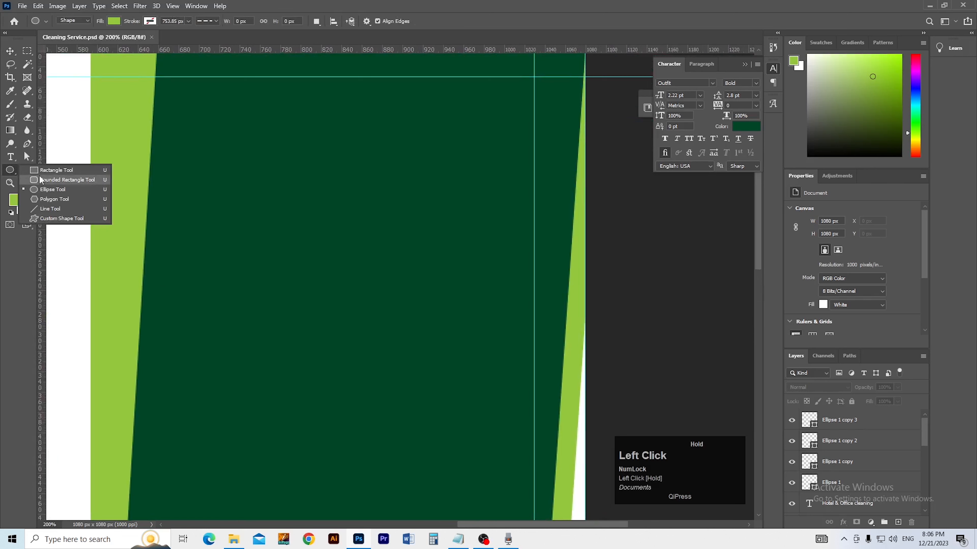
left_click(144, 174)
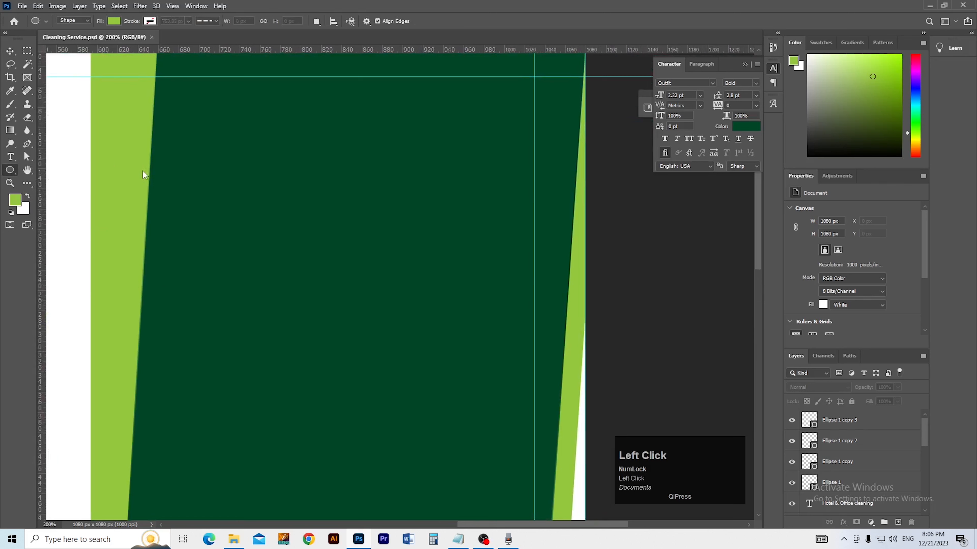
left_click_drag(211, 137, 508, 308)
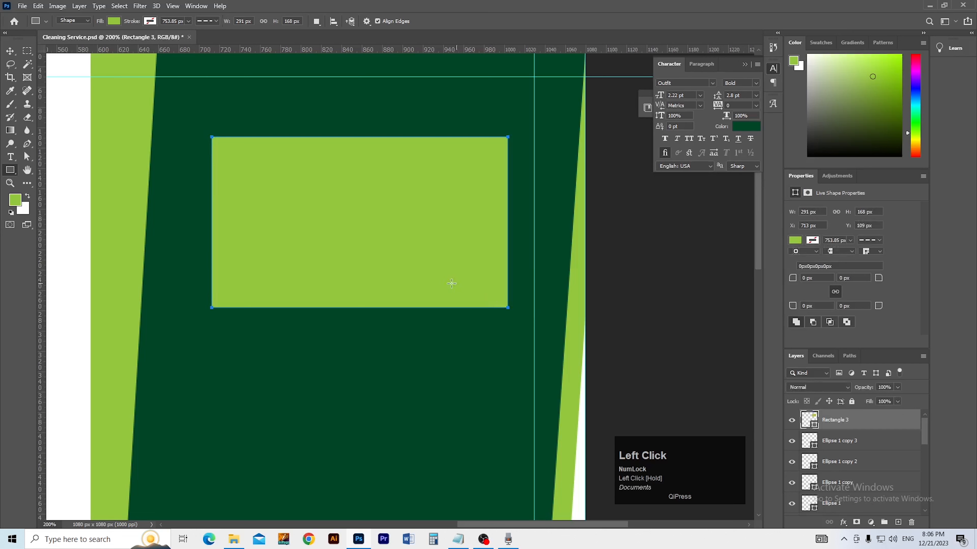
key("v")
mouse_move(404, 272)
left_mouse_down()
mouse_move(382, 277)
mouse_move(393, 277)
left_mouse_up()
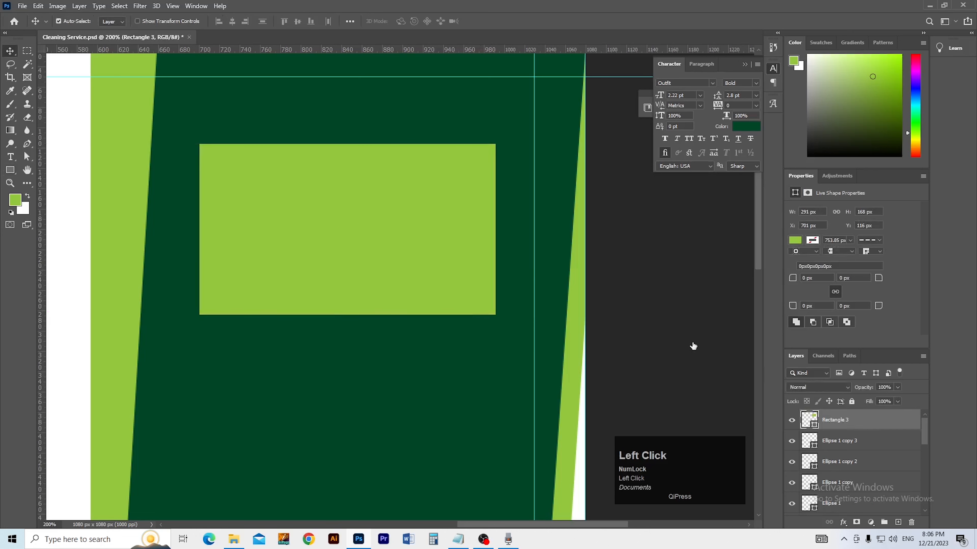
Step: Give Rectangle 3 a 7 px cream #fff9ee stroke positioned outside
left_click(581, 189)
left_click(716, 212)
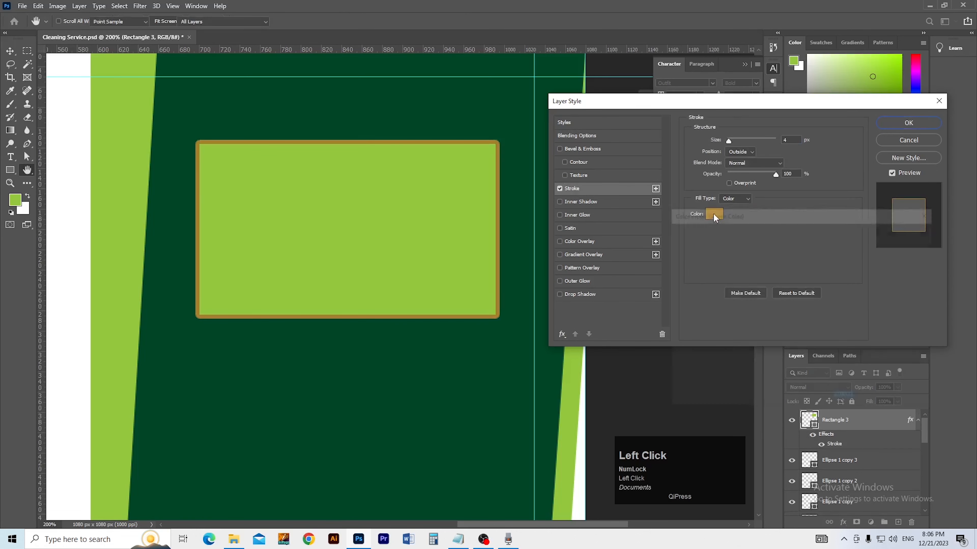
left_click_drag(681, 237, 674, 232)
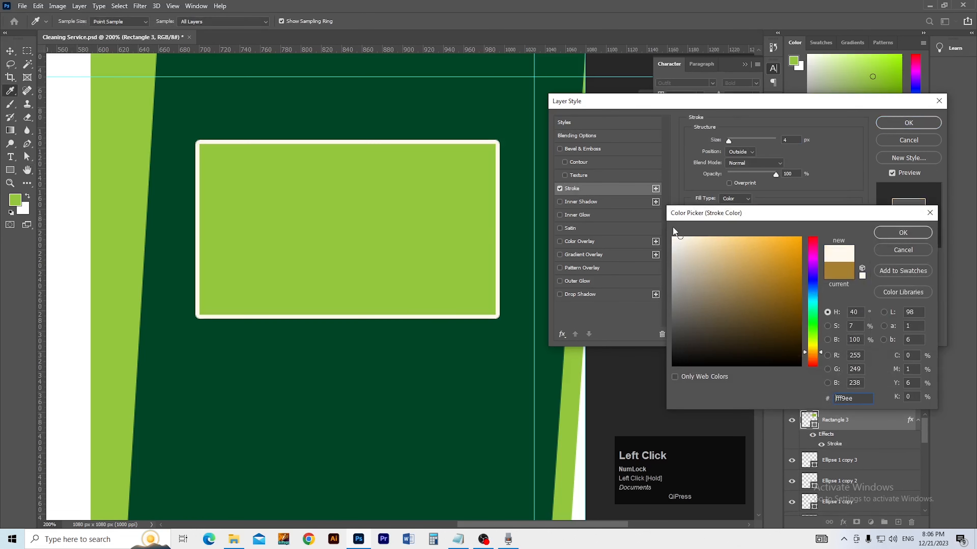
left_click(903, 233)
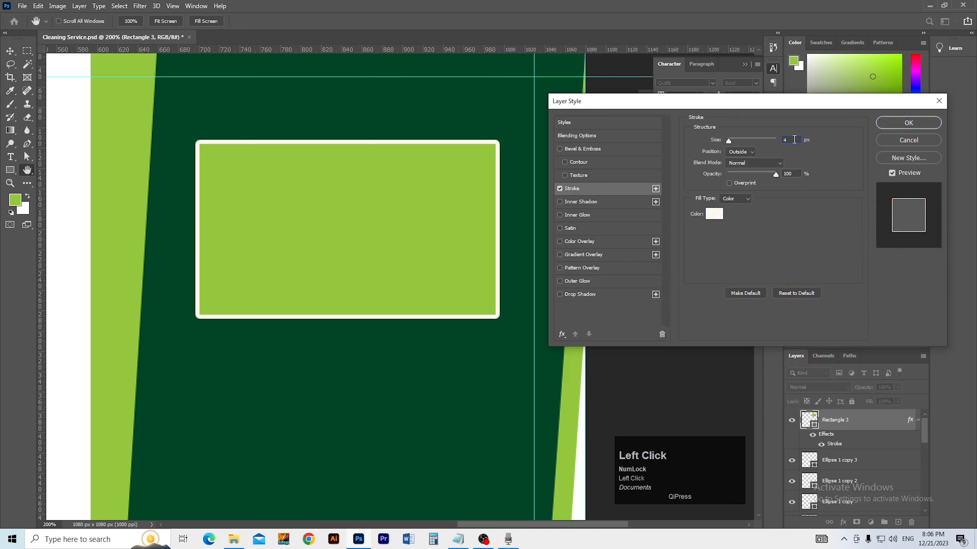
key("Up")
key("Up")
scroll(795, 139, "up", 1)
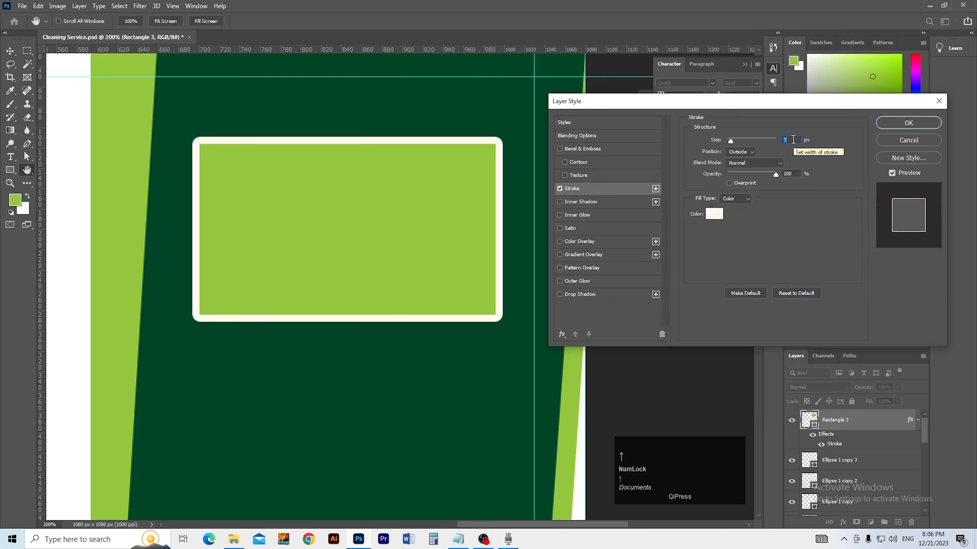
left_click(748, 153)
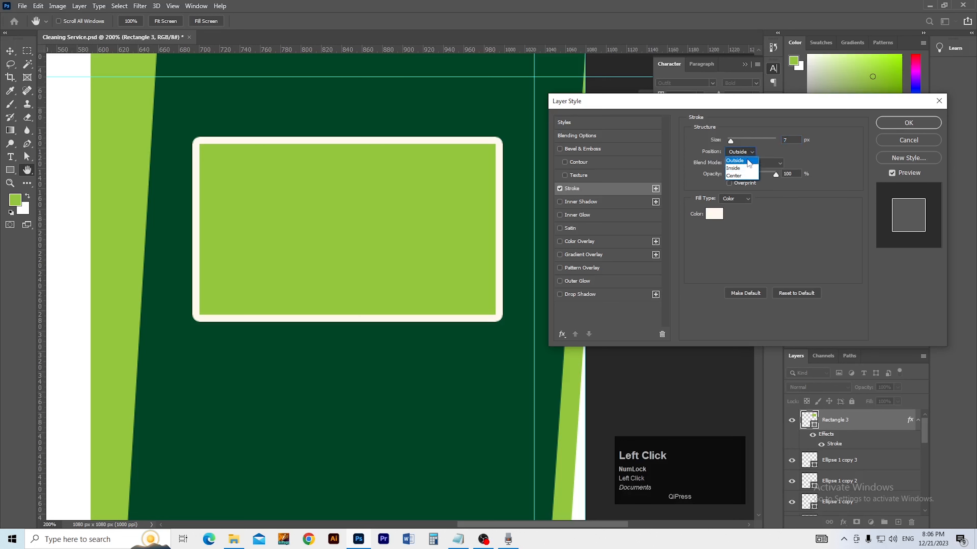
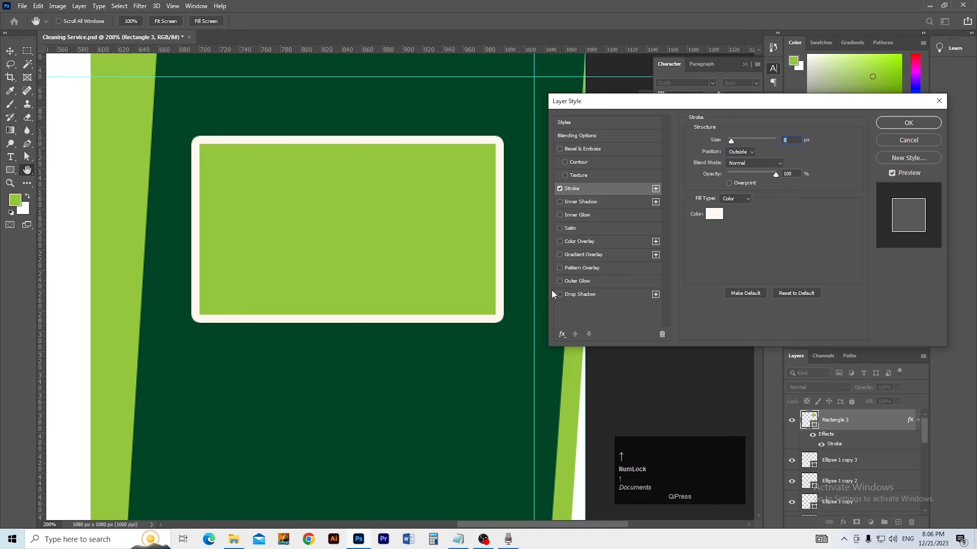
Step: Add a drop shadow to Rectangle 3 at 84° angle, 20 px distance, 61% opacity, 10 px size
left_click(570, 295)
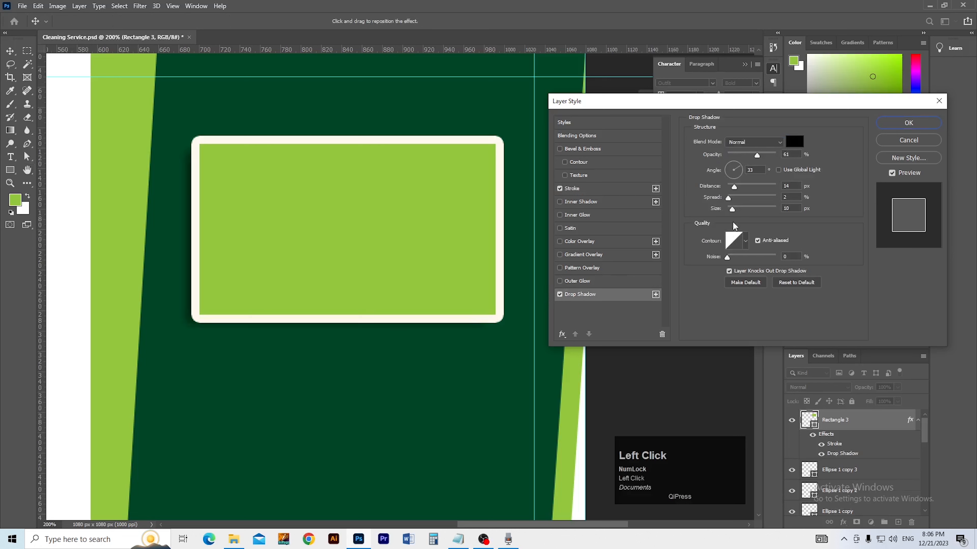
left_click_drag(734, 186, 739, 186)
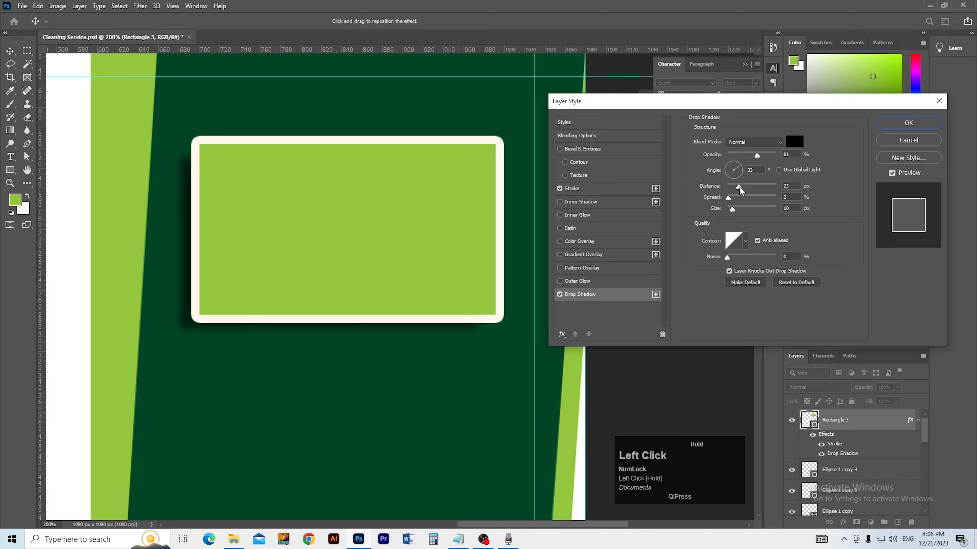
left_click_drag(424, 335, 438, 340)
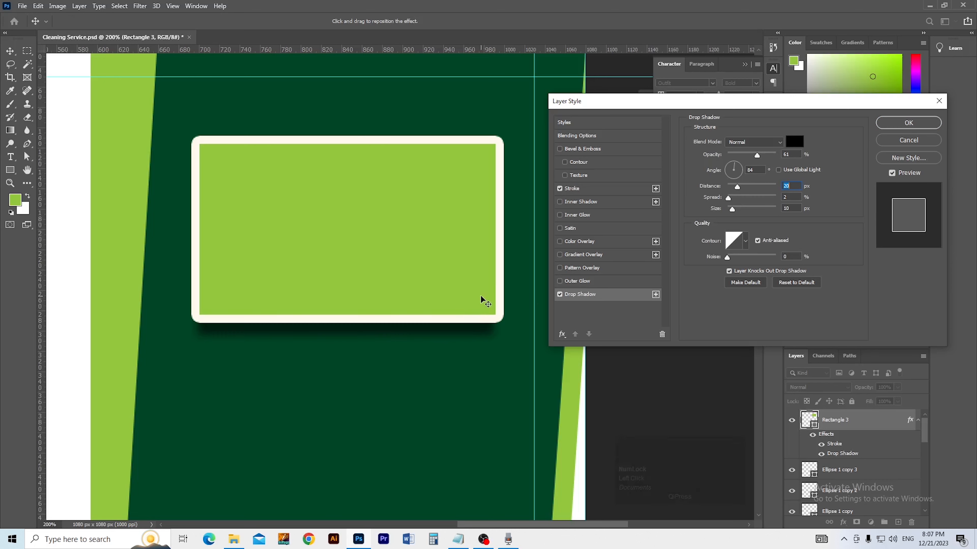
left_click(894, 127)
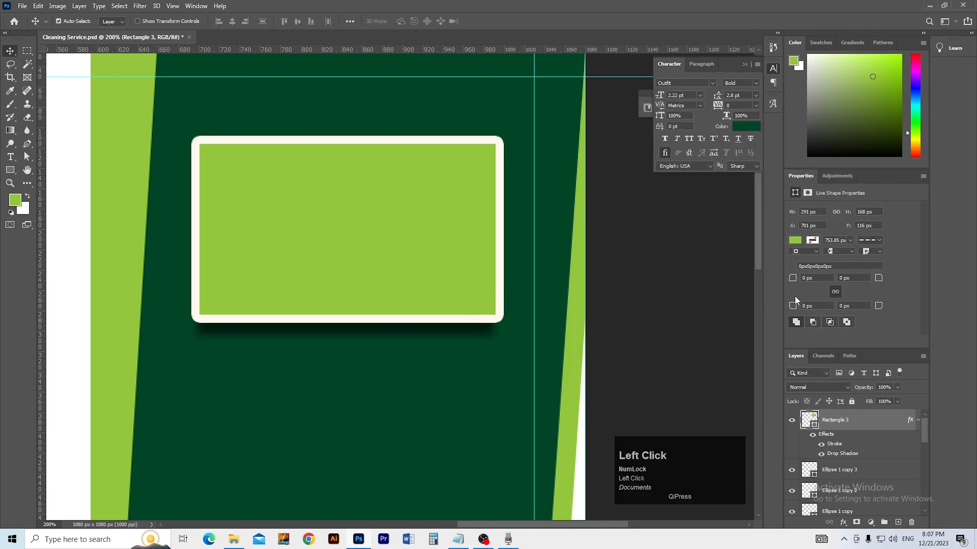
Step: Give the rectangle's cream border rounded corner joins
left_click(437, 283, "ctrl+alt")
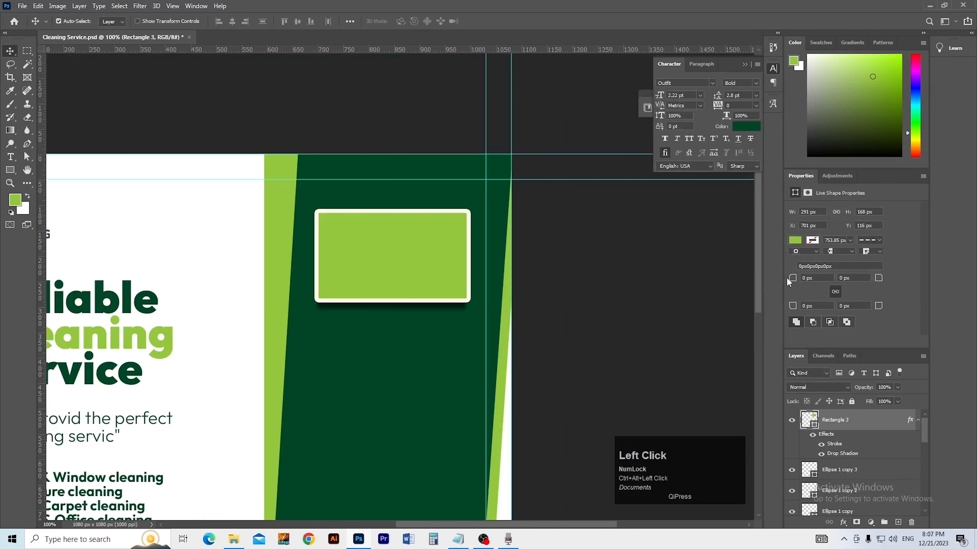
left_click(851, 252)
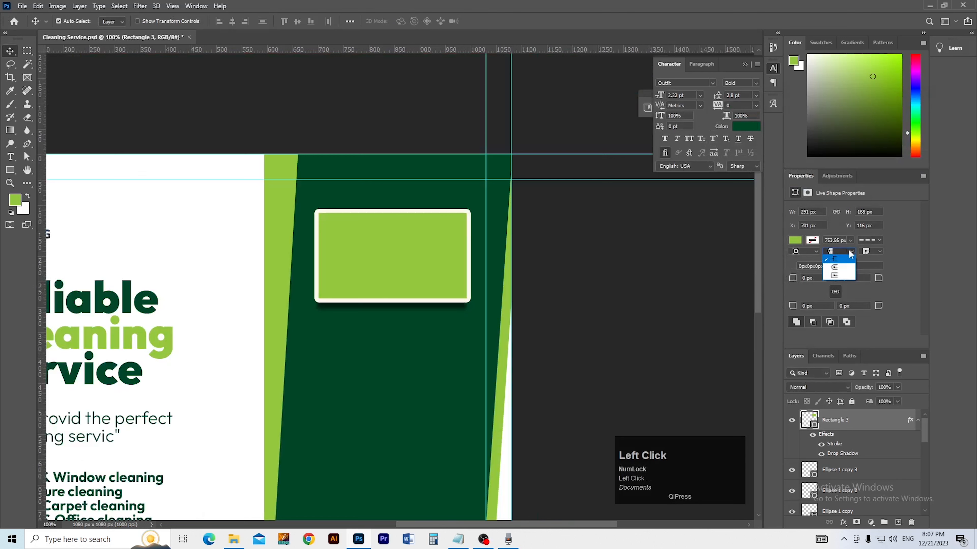
left_click(868, 257)
left_click(867, 254)
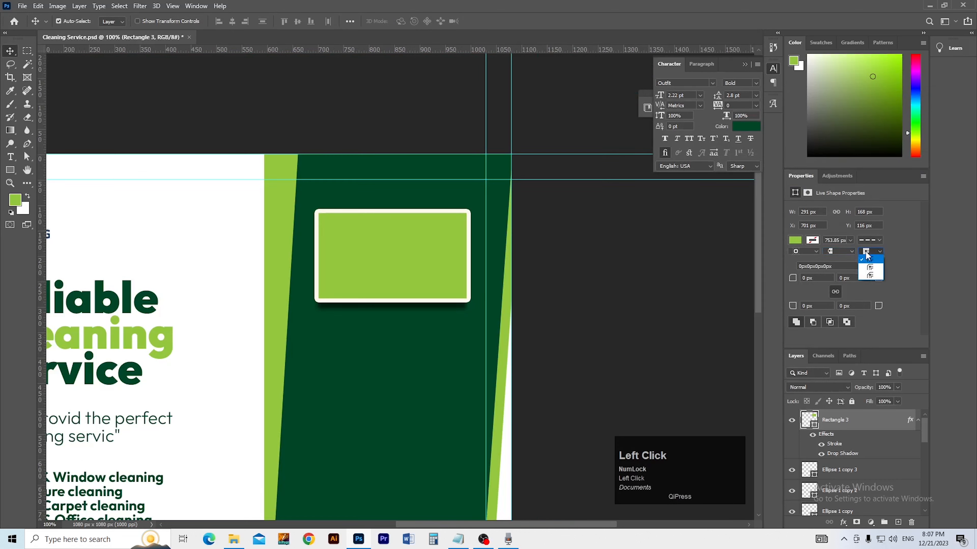
left_click(871, 265)
left_click(868, 253)
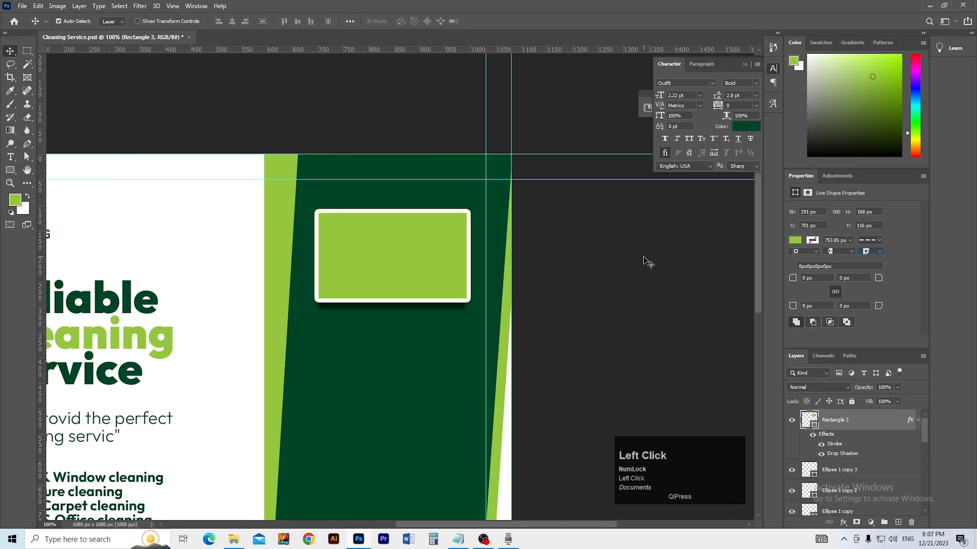
Step: Tilt the bordered green rectangle about 11°
left_click(405, 143)
left_click(399, 270, "ctrl")
mouse_move(399, 270)
left_mouse_down()
mouse_move(408, 259)
mouse_move(396, 265)
mouse_move(408, 274)
left_mouse_up()
key("ctrl+z")
left_click(408, 282, "ctrl+alt")
key("ctrl+t")
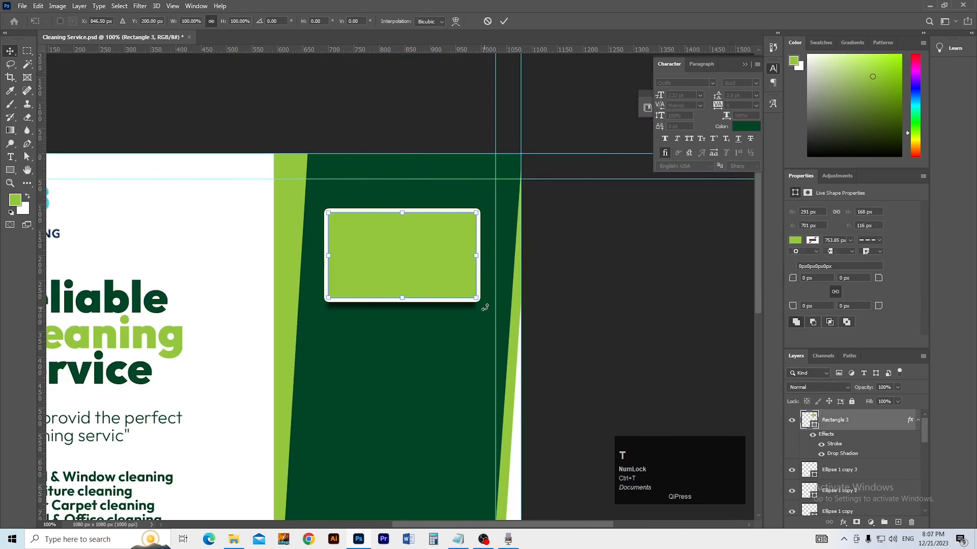
mouse_move(479, 311)
left_mouse_down()
mouse_move(462, 329)
mouse_move(470, 319)
left_mouse_up()
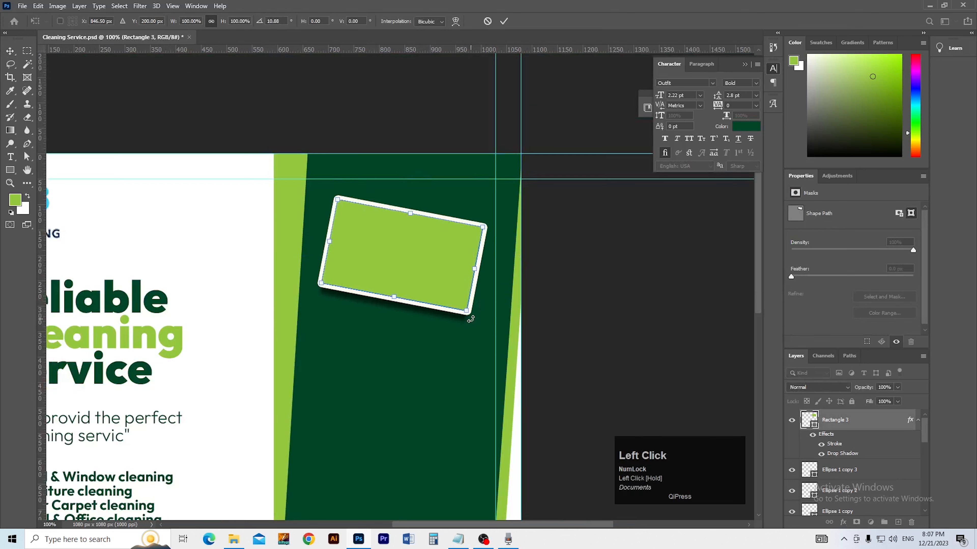
double_click(412, 298)
Step: Enlarge the rectangle to about 133% and move it up-left near the panel's top
key("ctrl+t")
left_click_drag(393, 312, 393, 348)
double_click(392, 346)
left_click_drag(419, 312, 405, 307)
left_click(409, 316, "ctrl+alt")
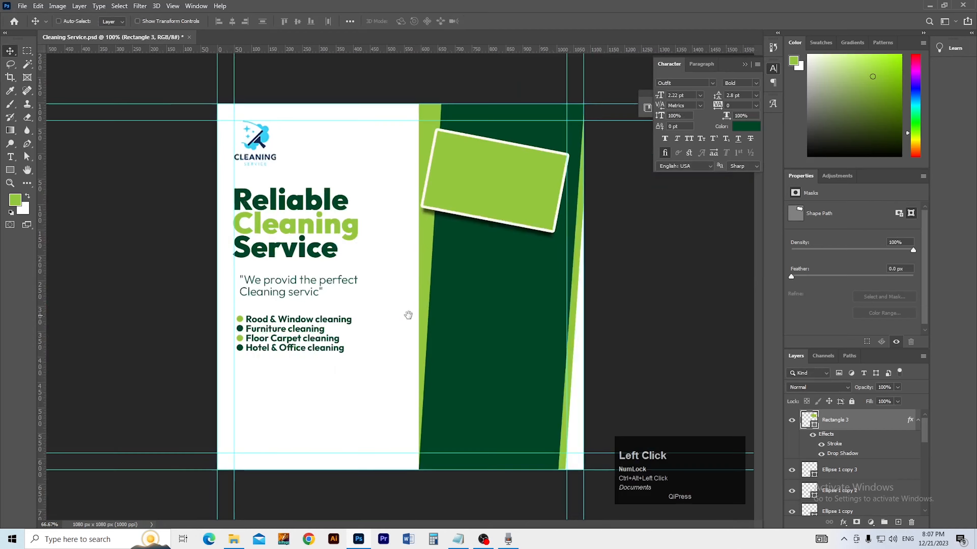
left_click(503, 254, "ctrl")
left_click_drag(488, 261, 448, 273)
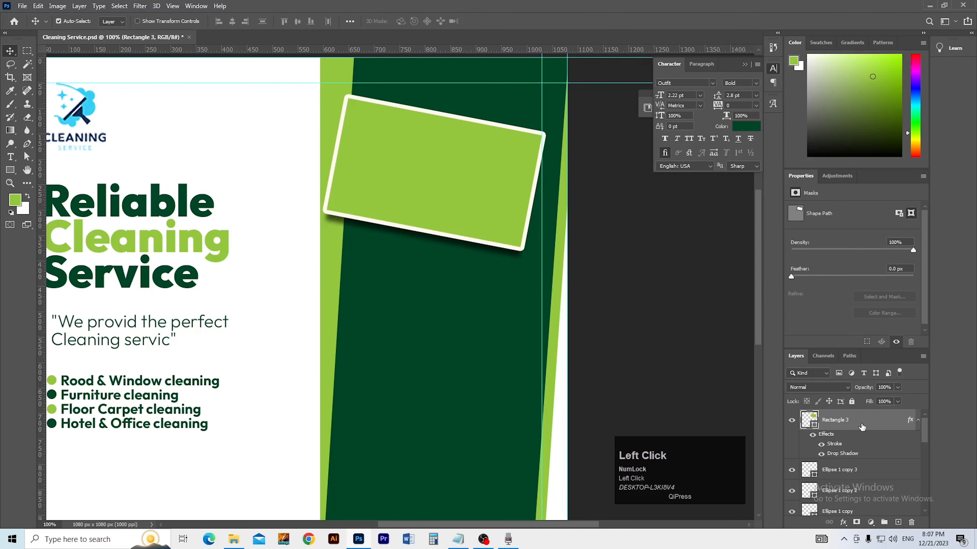
Step: Change the rectangle's drop shadow to Multiply, 30% opacity, 105° angle, 37 px distance
left_click(595, 294)
left_click_drag(741, 187, 742, 186)
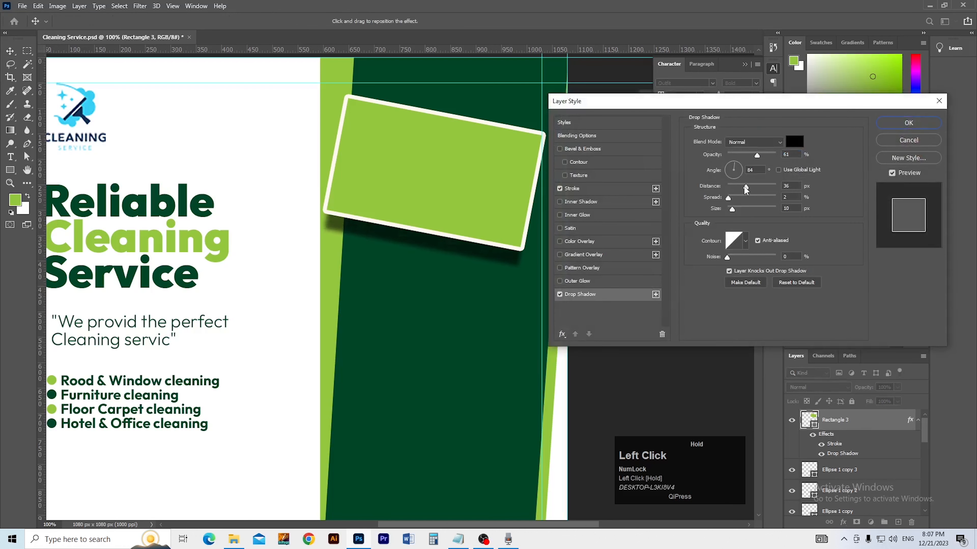
left_click_drag(495, 258, 508, 265)
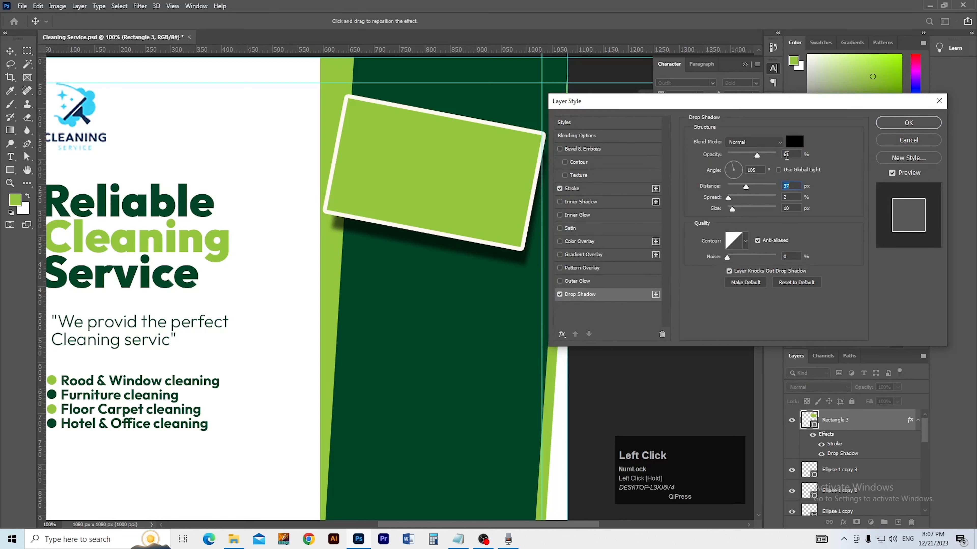
left_click_drag(754, 156, 740, 156)
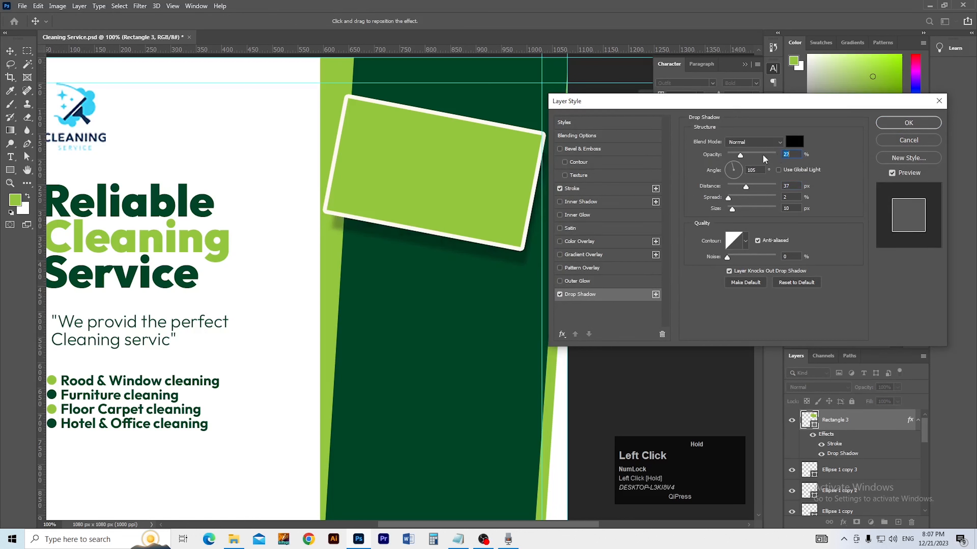
type("30")
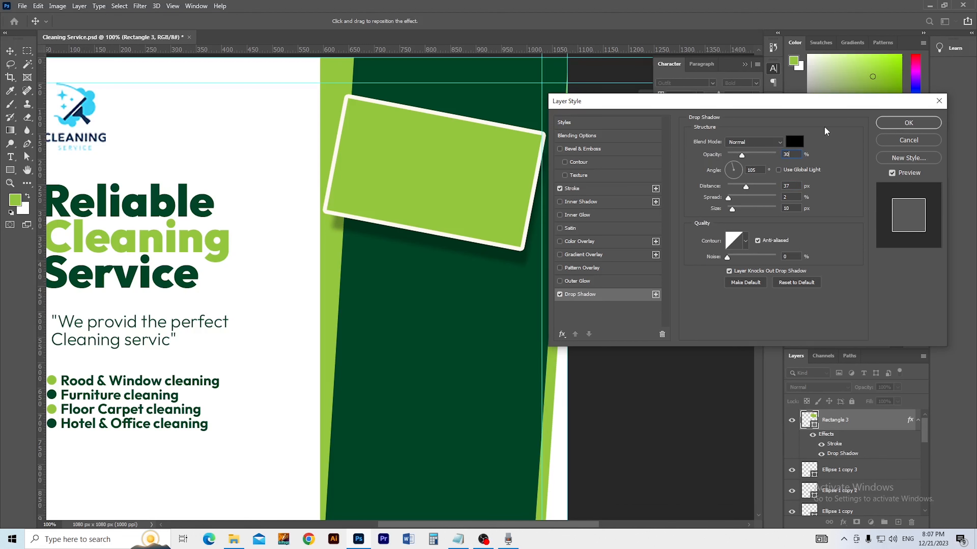
left_click(770, 143)
left_click(747, 185)
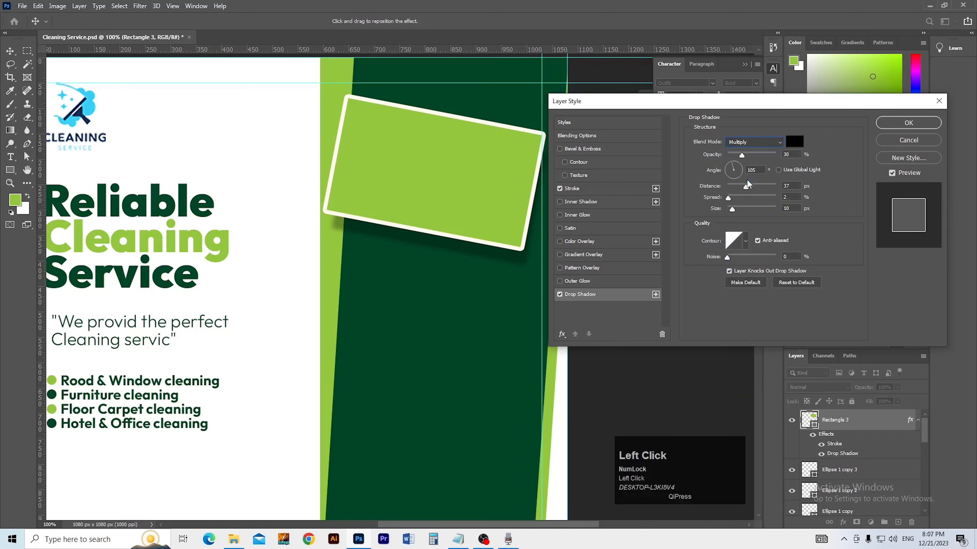
left_click(881, 124)
key("ctrl+minus")
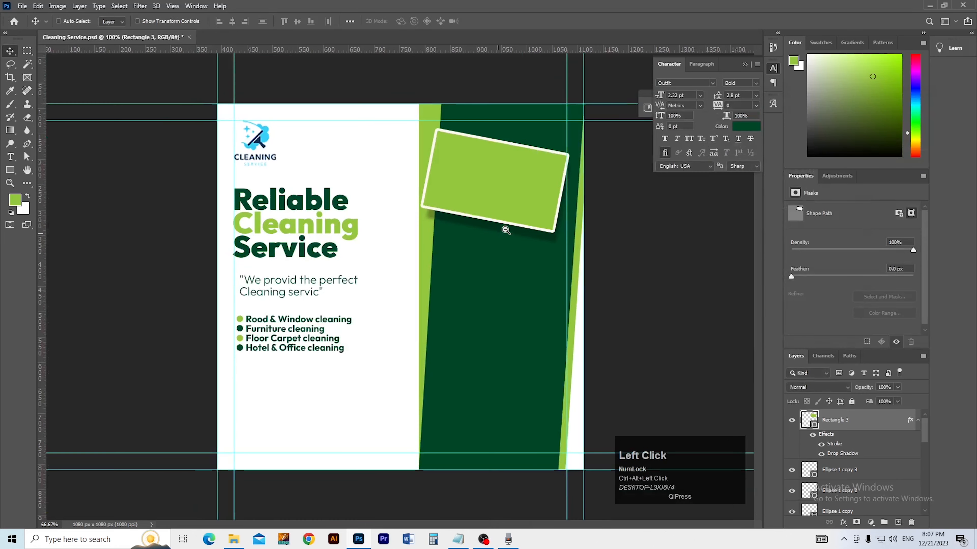
Step: Open the MISC folder as extra-large icons and drag Upholstery-Cleaning-960x550 into the flyer
key("alt+Tab")
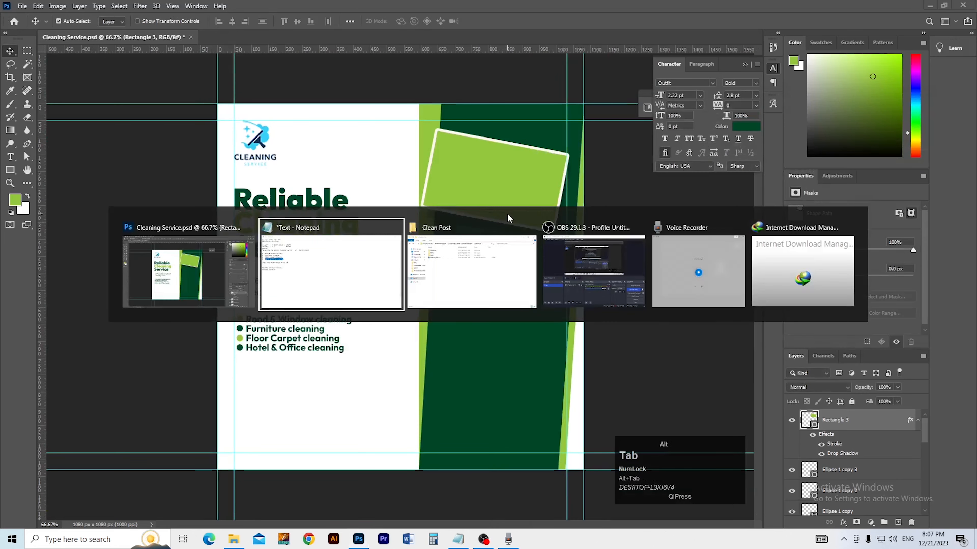
key("alt+Tab")
key("alt+Tab")
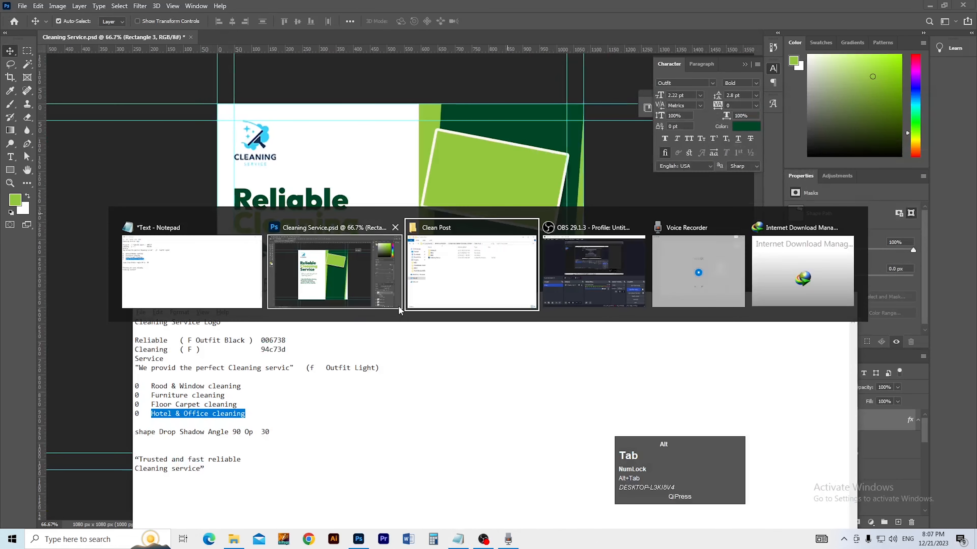
double_click(324, 290)
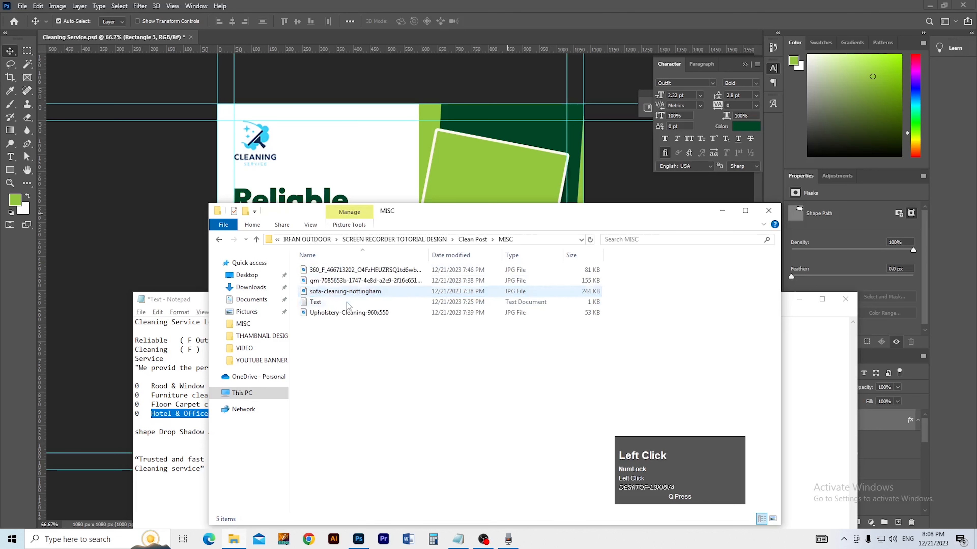
right_click(408, 361)
mouse_move(423, 367)
left_click(549, 367)
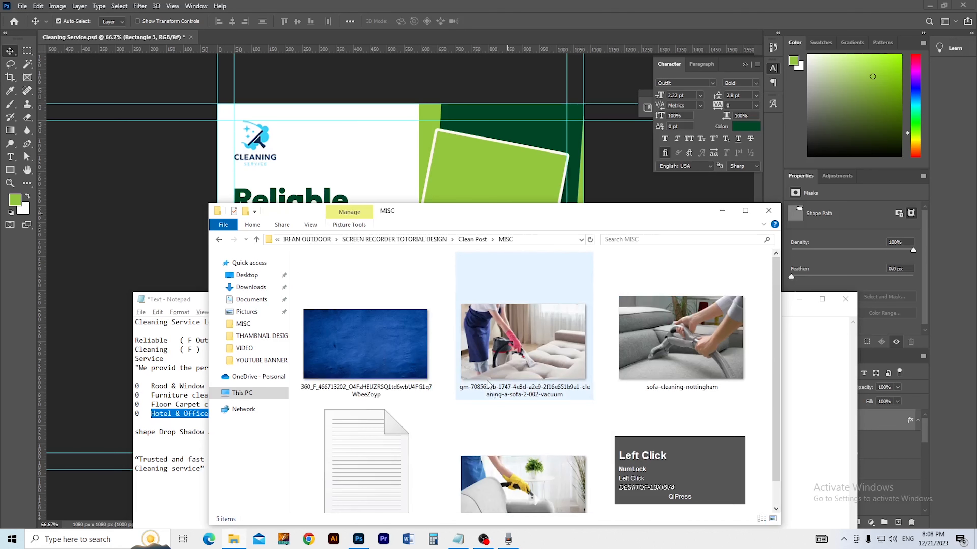
scroll(519, 377, "down", 1)
left_click_drag(509, 461, 462, 172)
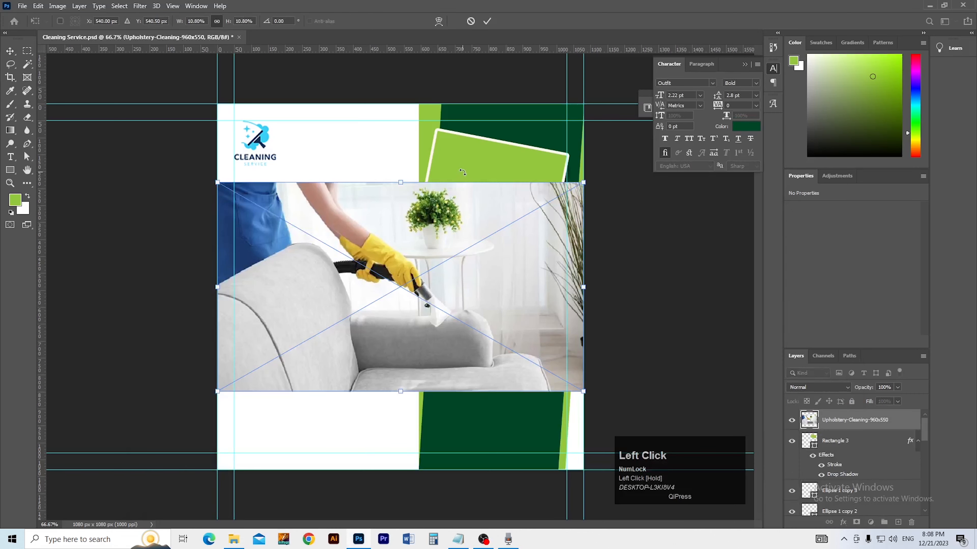
Step: Tilt the upholstery photo about 11.5° and clip it into Rectangle 3
left_click_drag(384, 301, 457, 200)
key("ctrl+t")
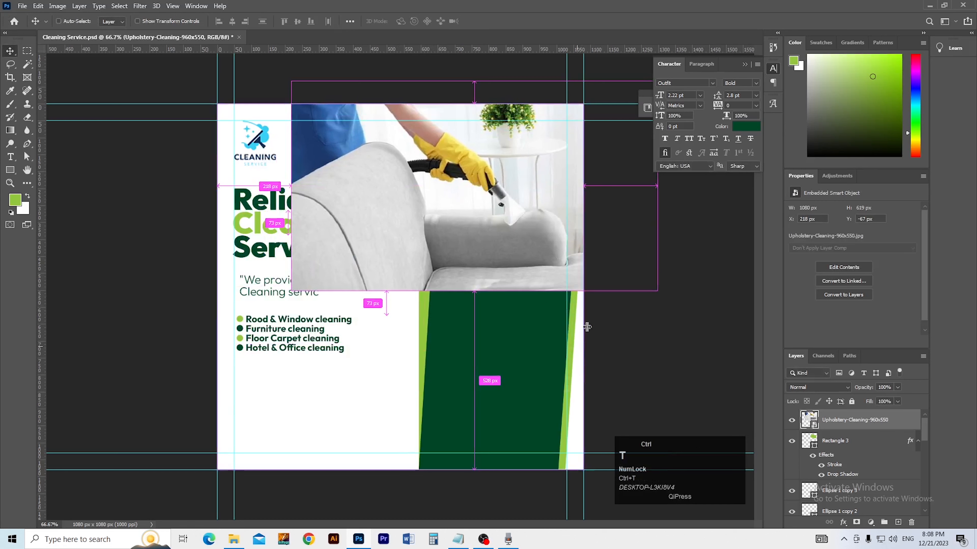
left_click_drag(673, 308, 643, 346)
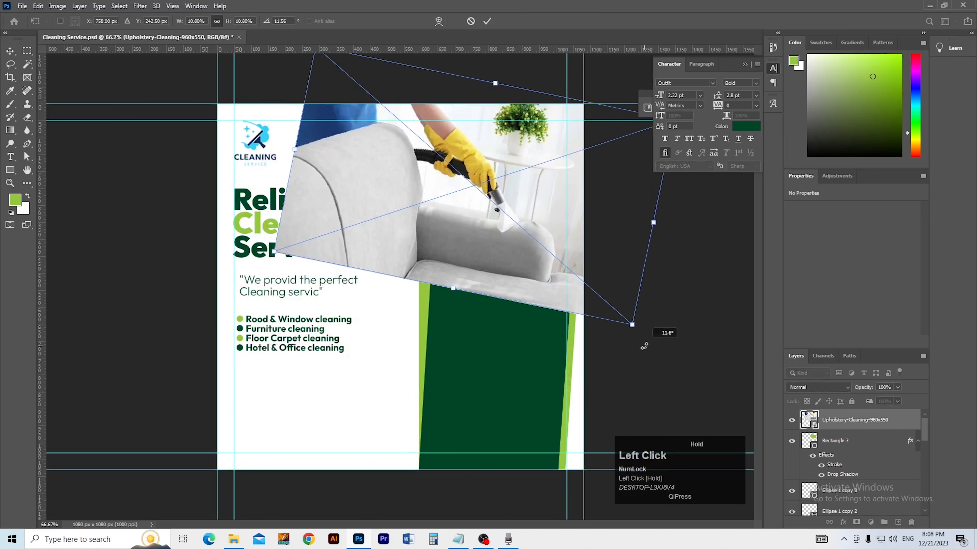
left_click(645, 350)
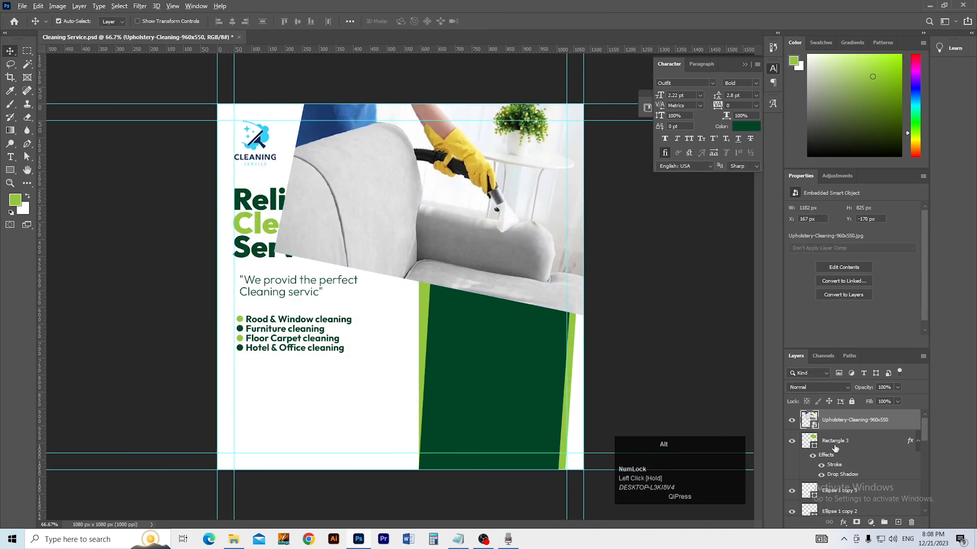
left_click(841, 430, "alt")
Step: Shrink the clipped upholstery photo to fit inside the bordered frame
key("ctrl+t")
left_click_drag(495, 83, 492, 154)
left_click_drag(489, 177, 500, 142)
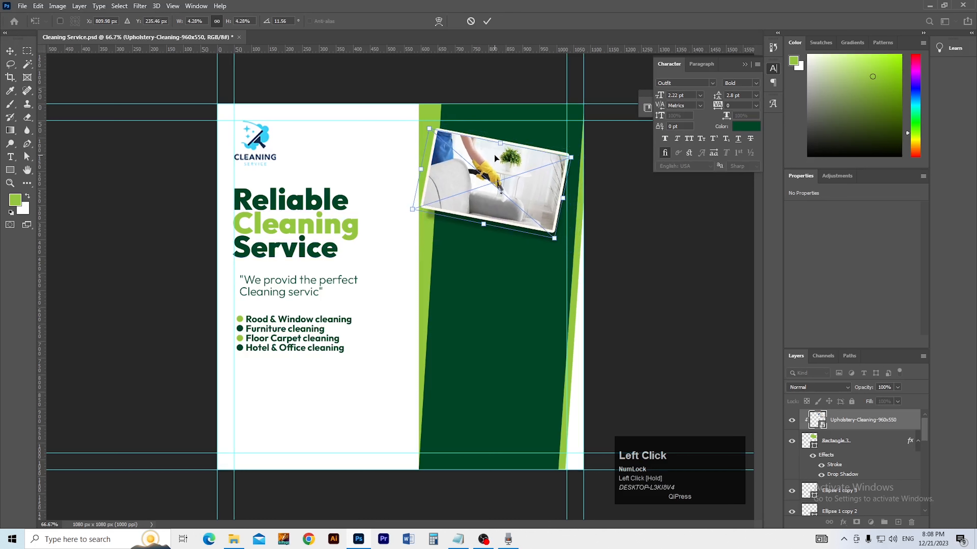
key("Return")
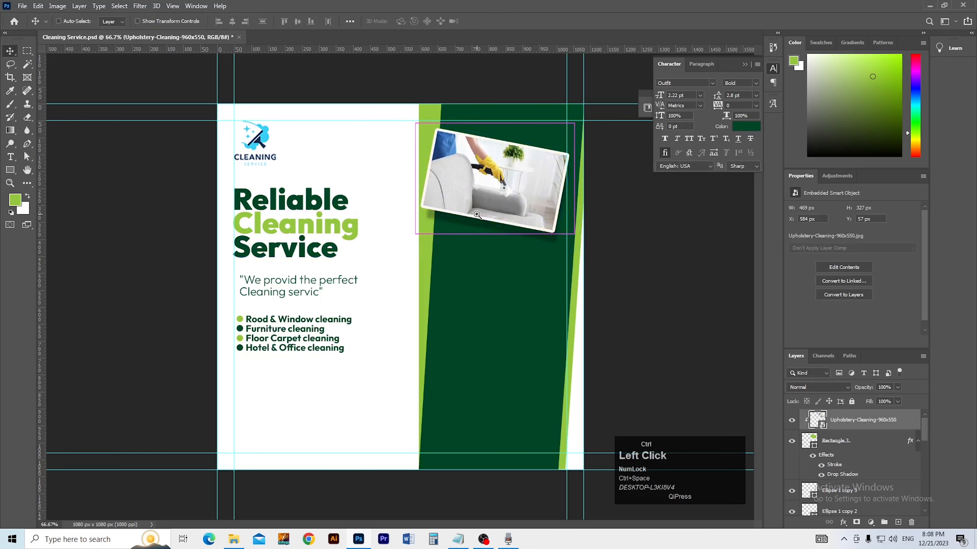
left_click(476, 215, "ctrl")
left_click(493, 208, "ctrl+alt")
left_click(837, 450, "shift")
Step: Duplicate the photo and frame, moving the copy below and rotating it about -20°
key("ctrl")
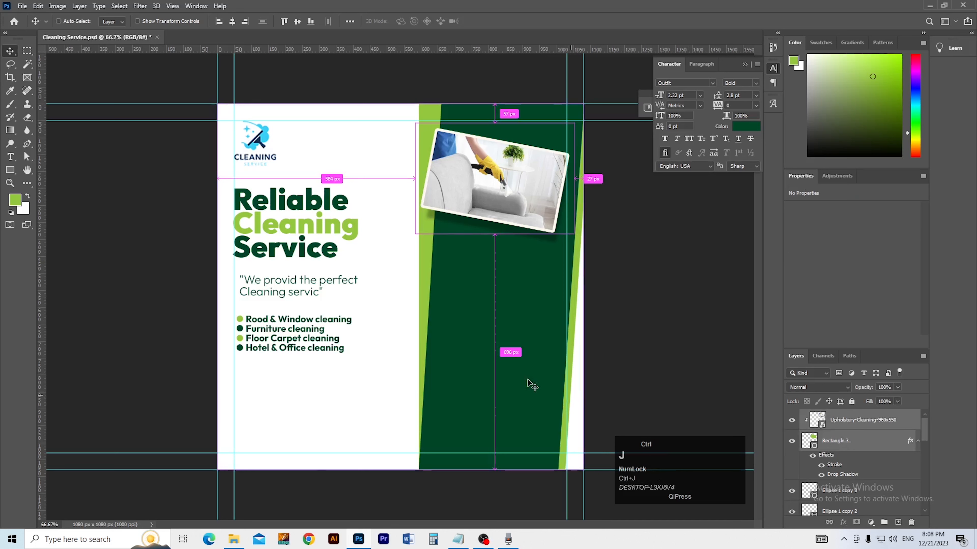
key("ctrl+j")
left_click_drag(515, 223, 512, 282)
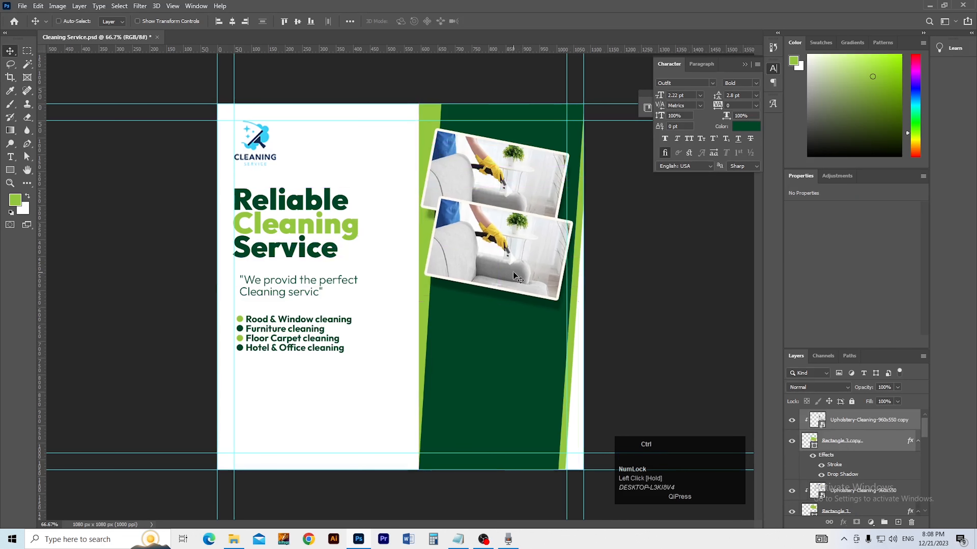
key("ctrl+t")
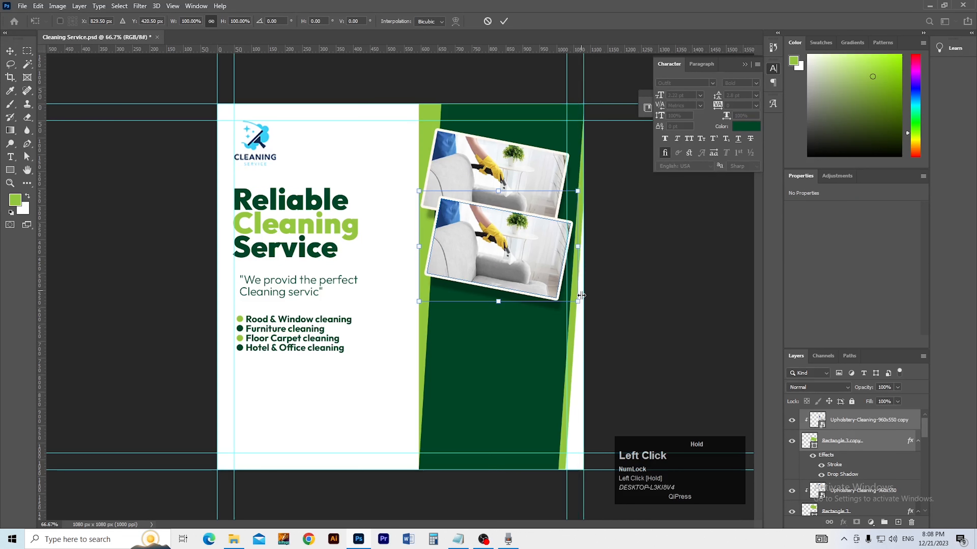
left_click_drag(583, 310, 597, 276)
left_click_drag(532, 268, 531, 271)
key("Return")
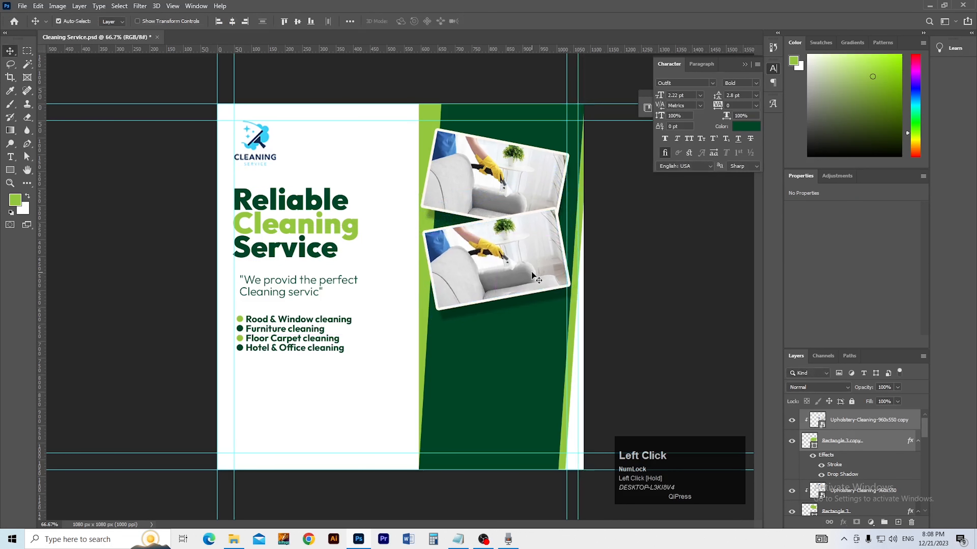
Step: Reorder the copied layers and delete the copied photo, leaving an empty green frame
key("ctrl+bracketleft")
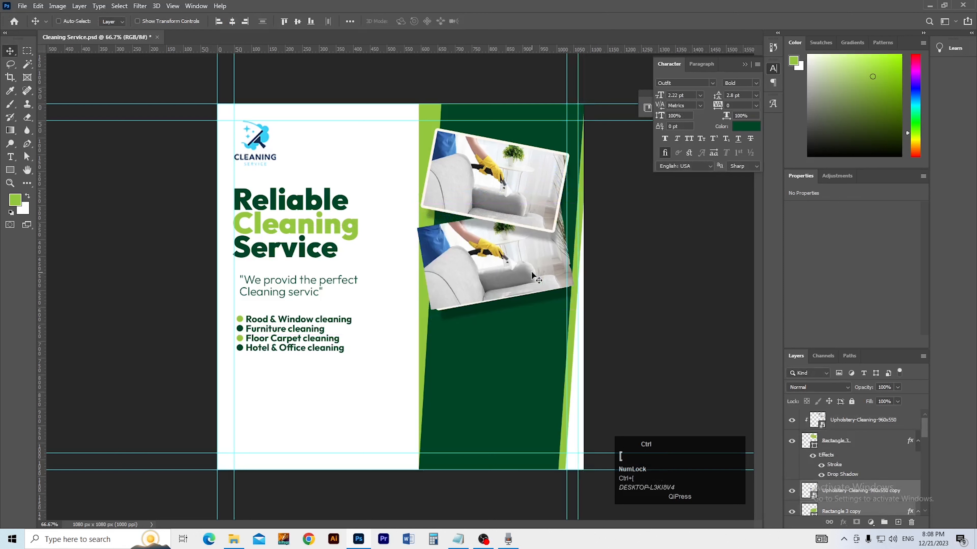
key("ctrl")
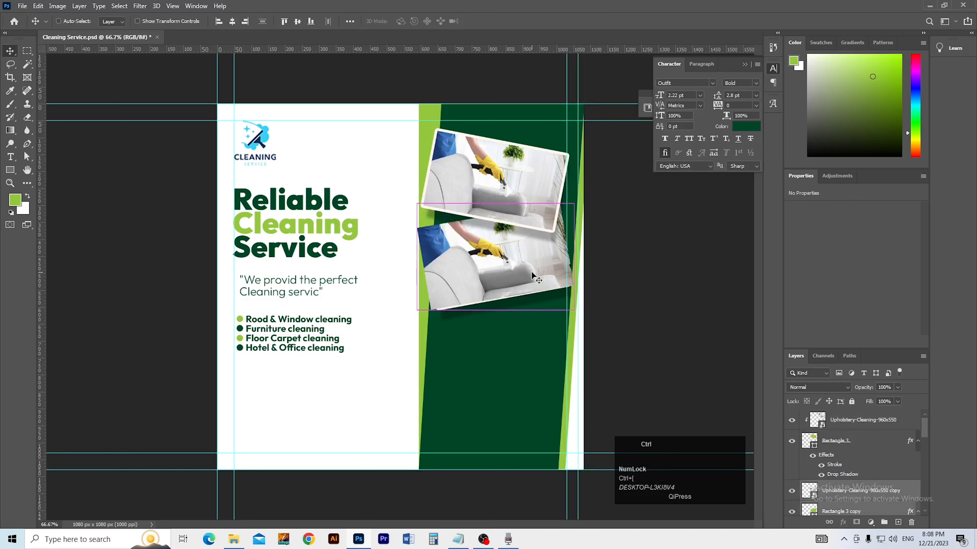
key("ctrl+bracketleft")
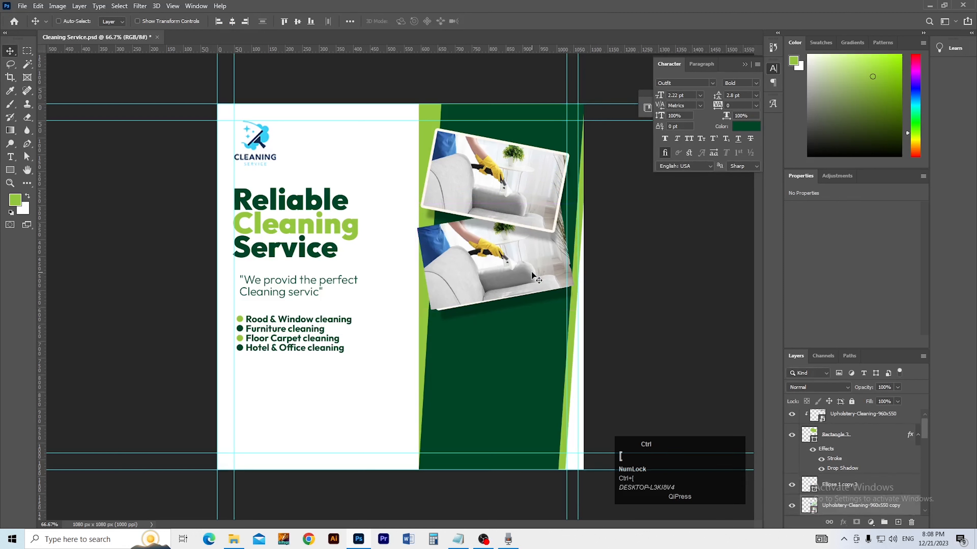
key("ctrl+bracketright")
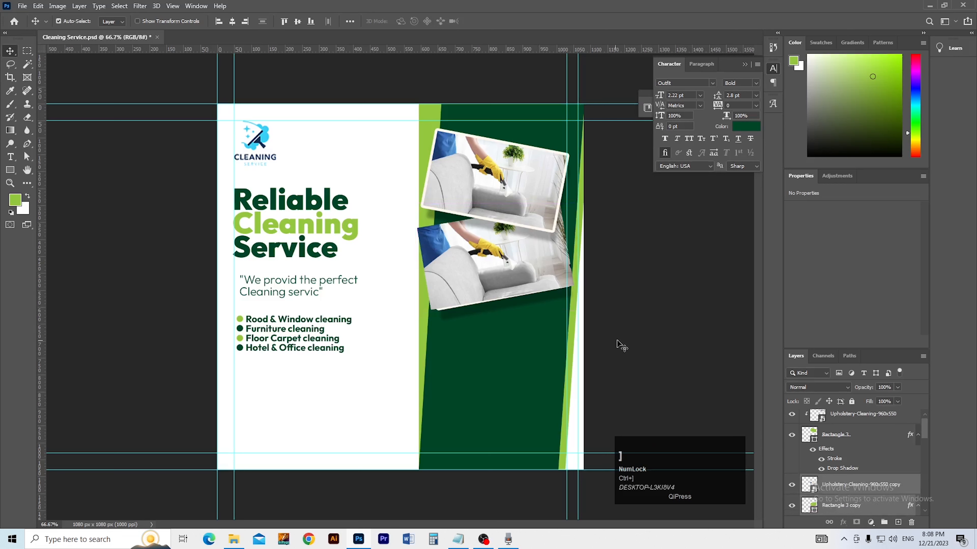
left_click(609, 330)
left_click(856, 497)
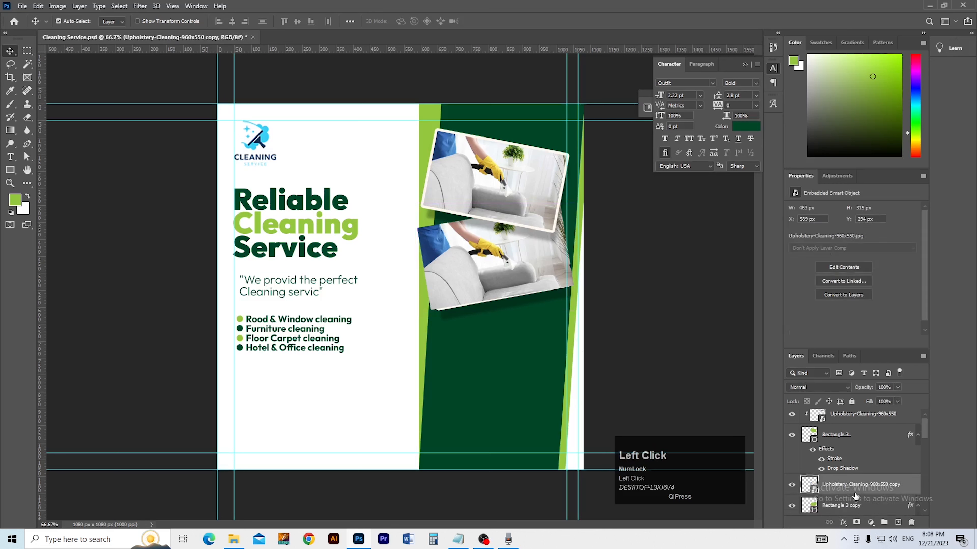
key("Delete")
Step: Place the sofa-cleaning-nottingham photo into the post and rotate it about -10°
left_click(515, 287)
key("alt+Tab")
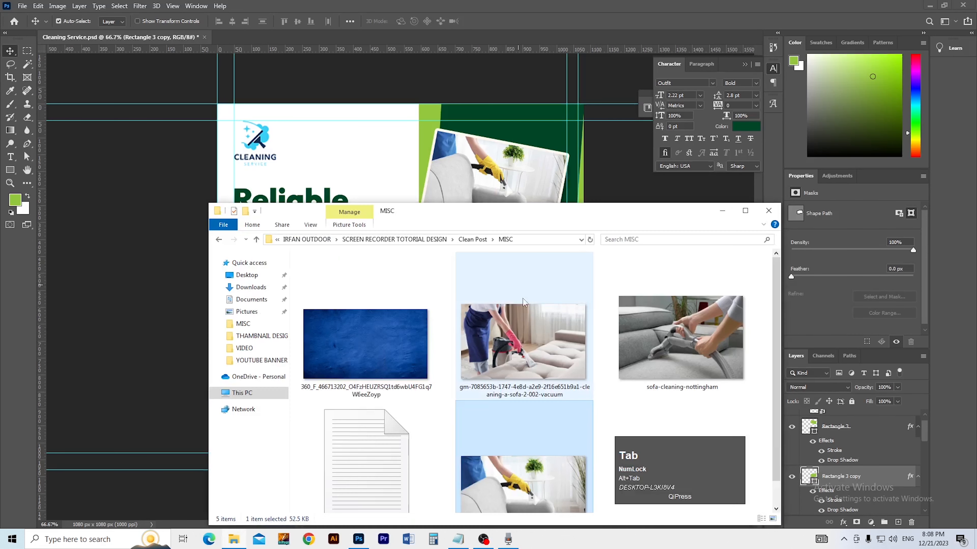
left_click_drag(650, 354, 468, 207)
key("alt+Tab")
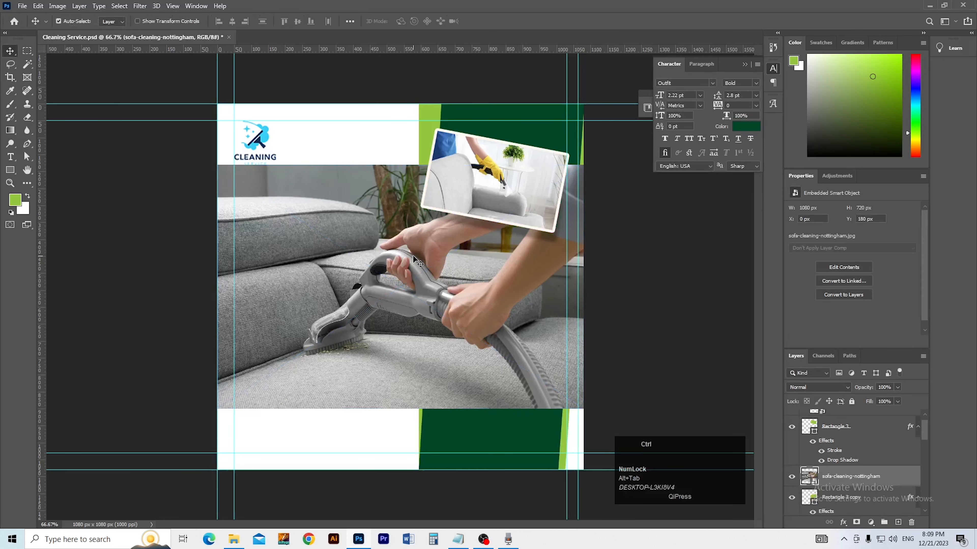
left_click_drag(608, 407, 603, 375)
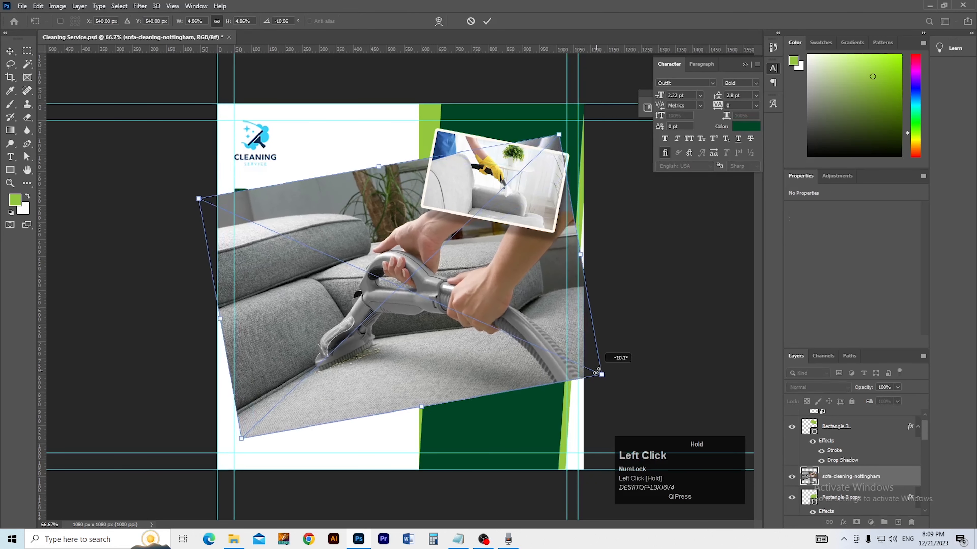
key("Return")
Step: Shrink the sofa photo and clip it into the empty second frame
key("ctrl+t")
left_click_drag(423, 407, 503, 300)
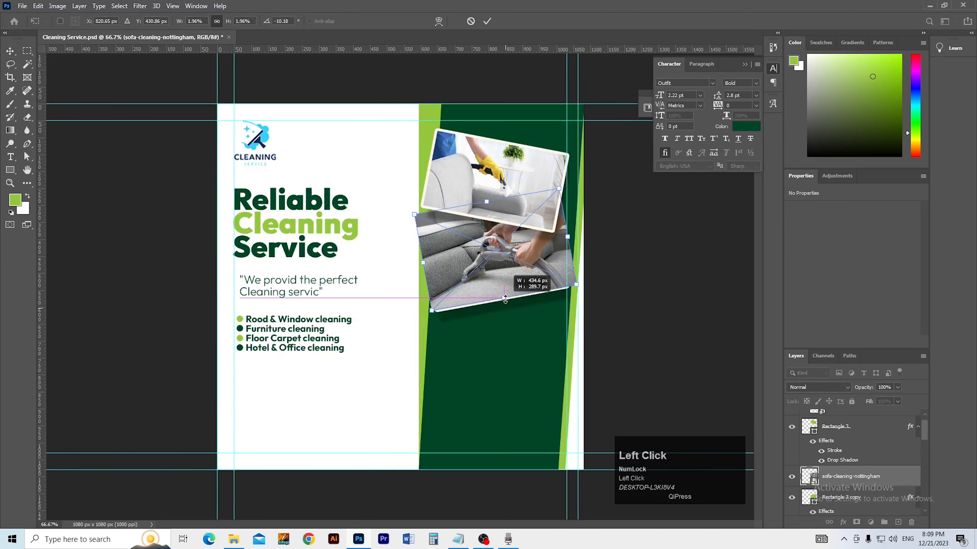
double_click(502, 279)
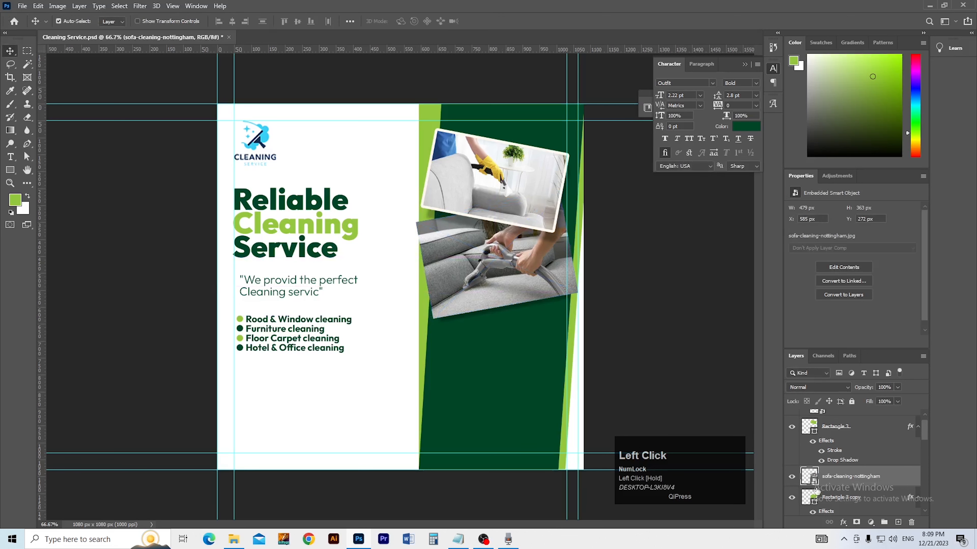
left_click(860, 487, "alt")
left_click_drag(497, 268, 497, 270)
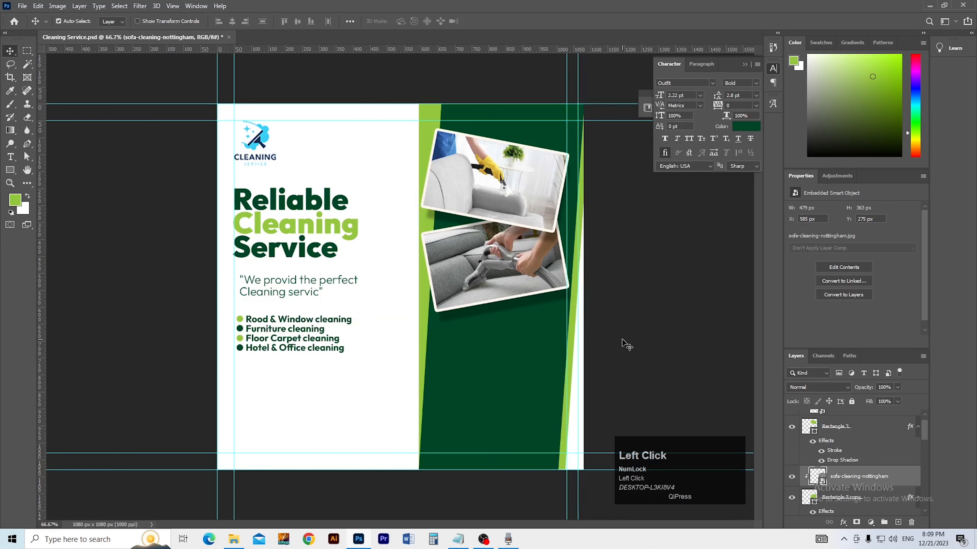
left_click(626, 345)
left_click(510, 406, "ctrl")
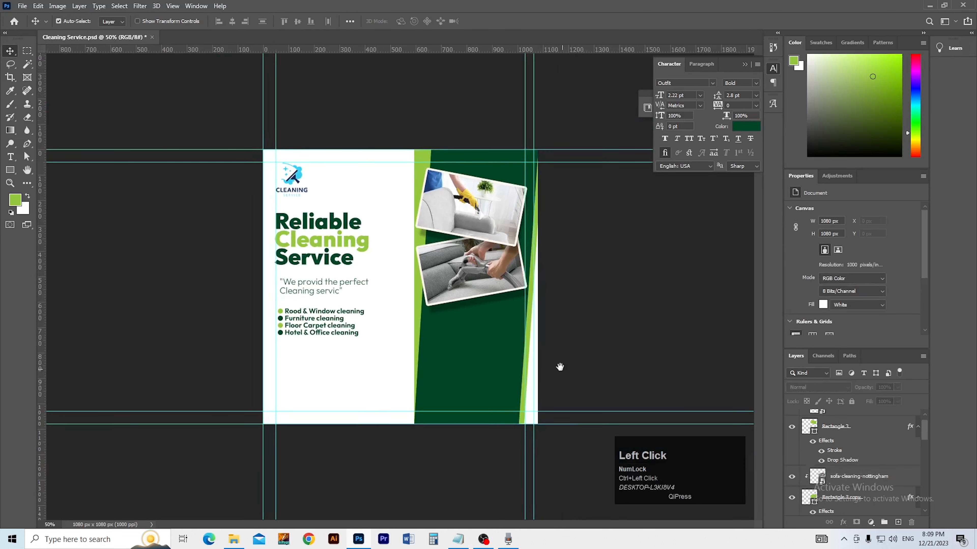
Step: Enlarge the framed sofa photo to about 115% and shift it slightly down
left_click(859, 477)
left_click(857, 497, "shift")
key("ctrl+t")
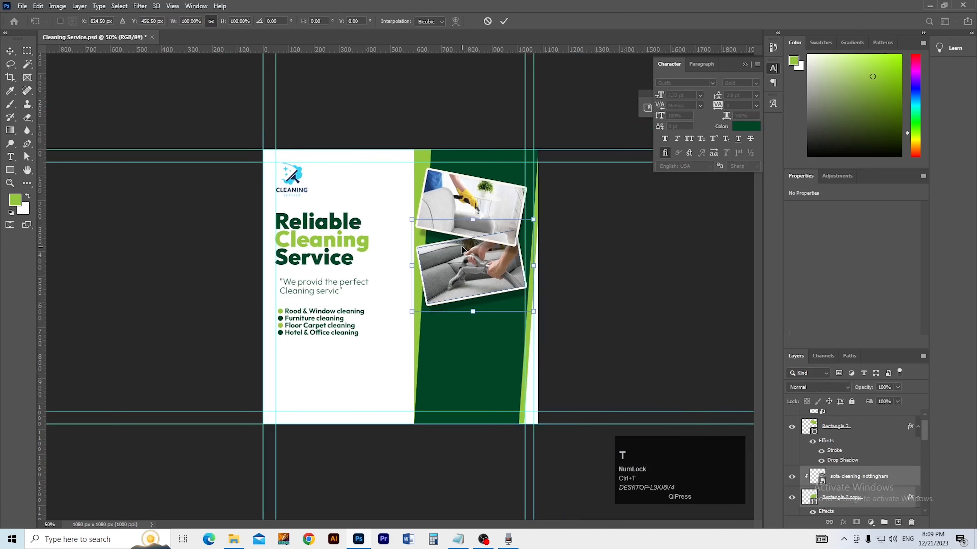
left_click_drag(472, 220, 473, 205)
left_click_drag(467, 270, 465, 284)
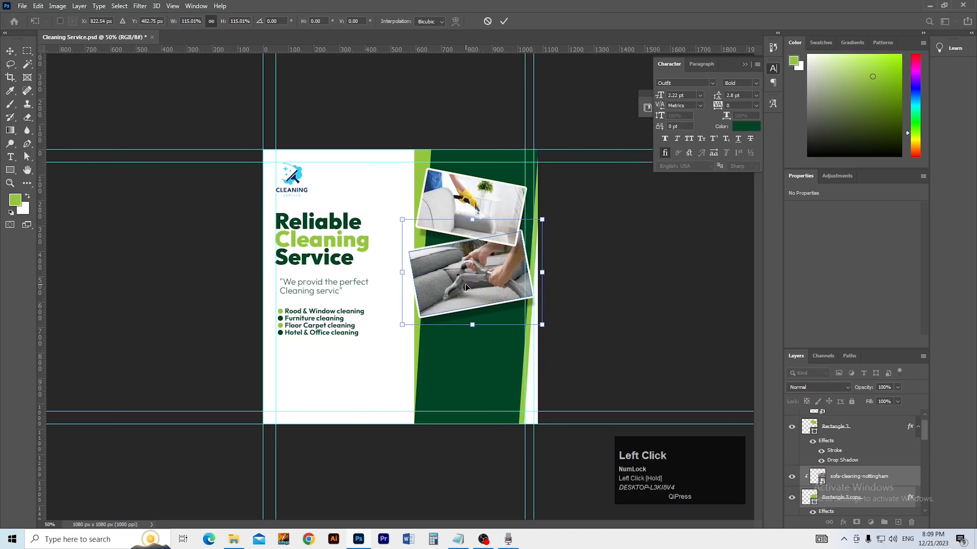
double_click(465, 284)
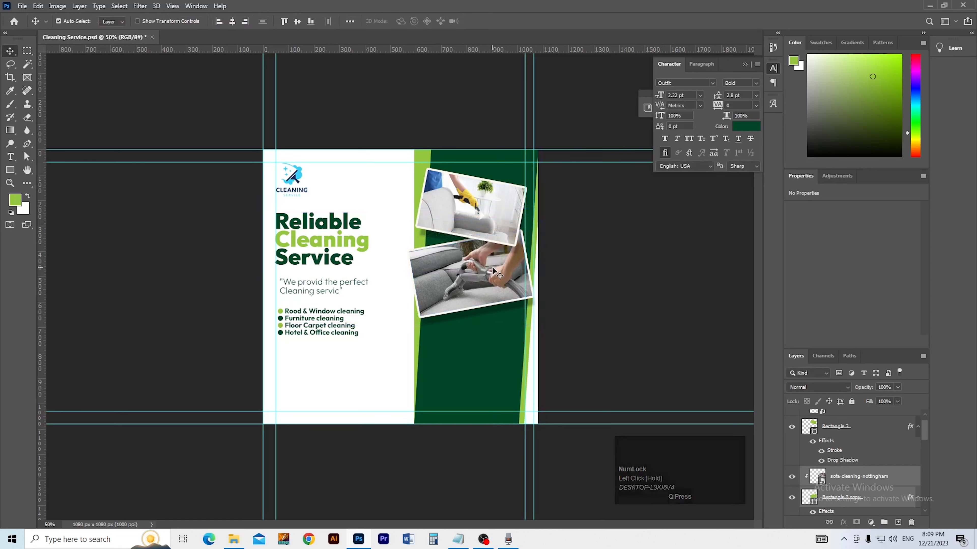
Step: Duplicate the sofa photo, move the copy down the panel and rotate it about 21°
key("ctrl")
key("ctrl+j")
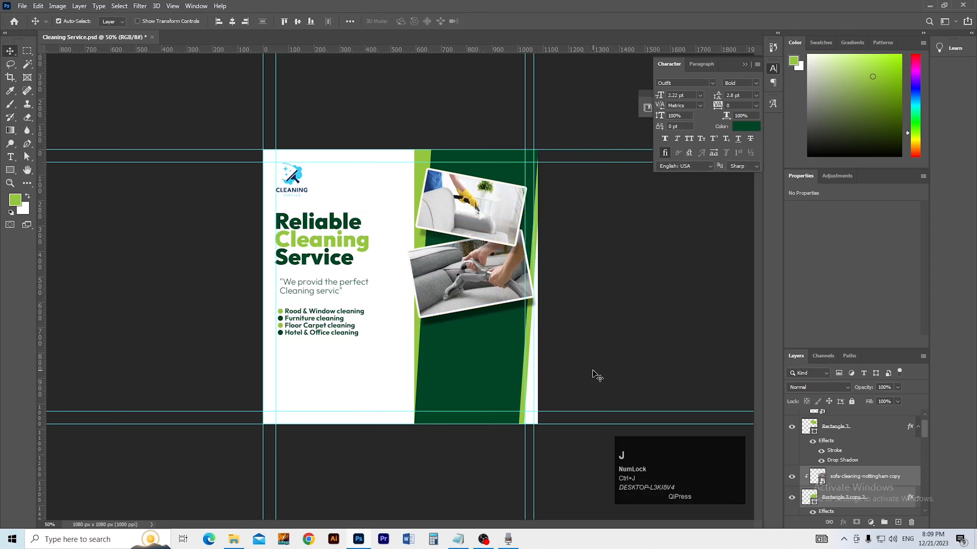
key("ctrl+shift+bracketleft")
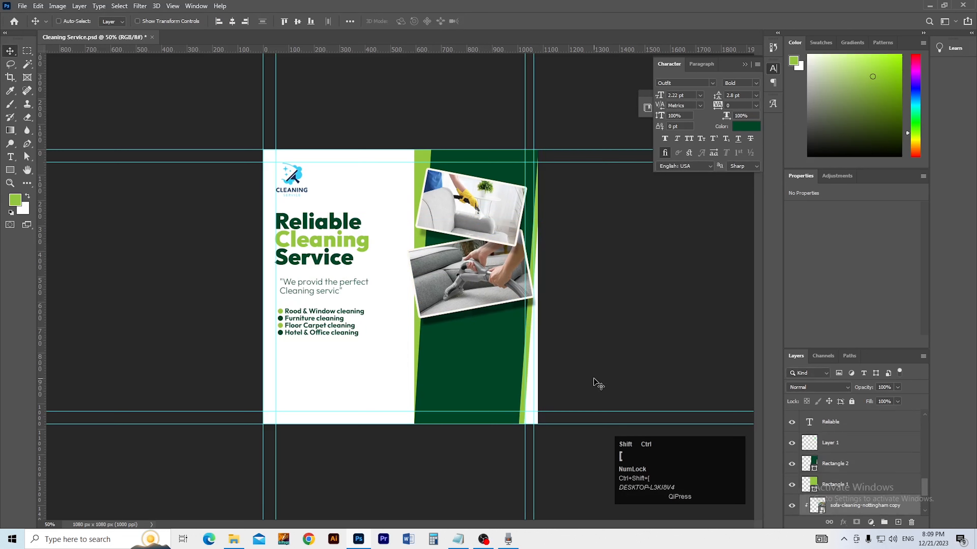
key("ctrl+shift+bracketright")
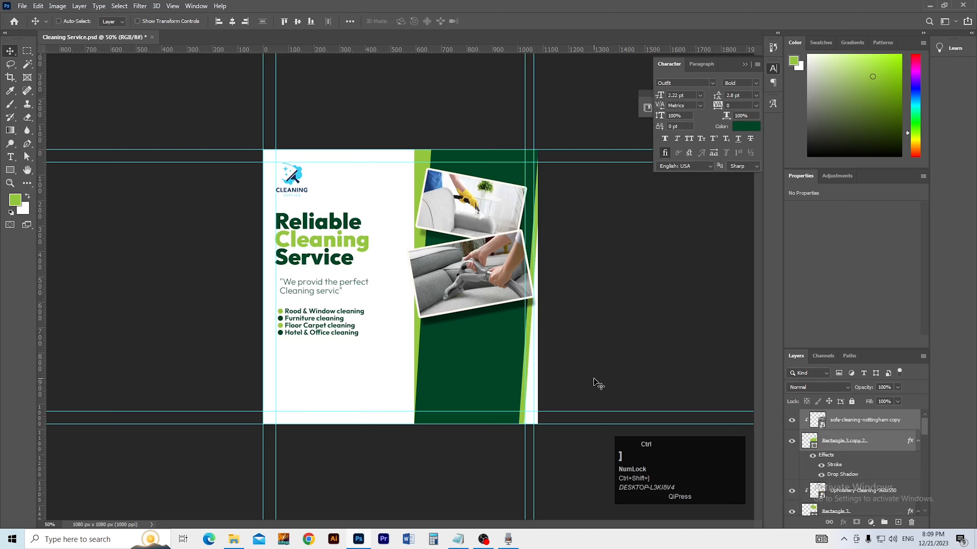
left_click_drag(474, 281, 481, 360)
key("ctrl+t")
left_click_drag(555, 406, 515, 423)
key("Return")
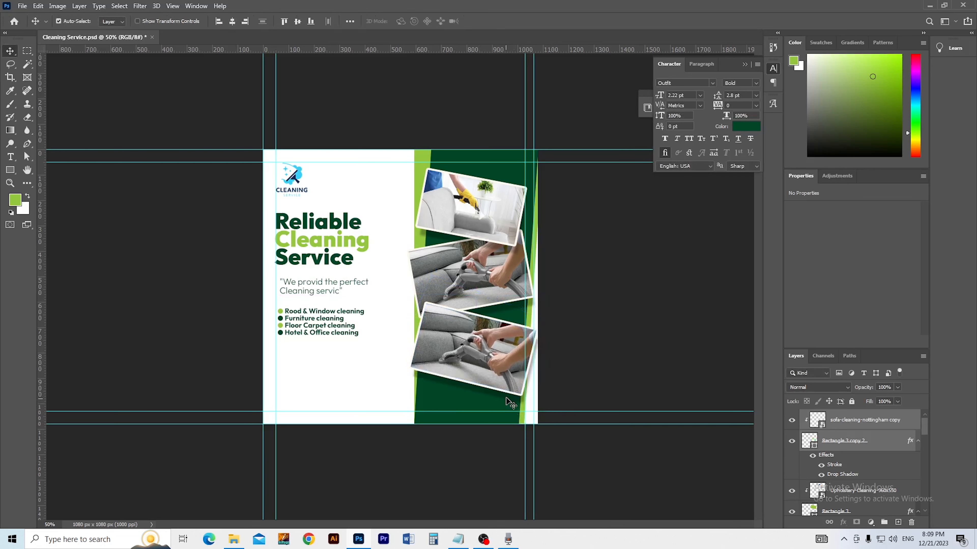
left_click_drag(507, 396, 473, 387)
Step: Shrink the third sofa photo copy to about 82%
key("ctrl+t")
left_click_drag(474, 363, 424, 356)
key("Return")
left_click(478, 362, "ctrl")
left_click(479, 361, "ctrl")
left_click(445, 355, "ctrl")
left_click_drag(507, 197, 436, 385)
mouse_move(450, 314)
left_mouse_down()
mouse_move(473, 324)
mouse_move(422, 307)
mouse_move(433, 310)
left_mouse_up()
left_click_drag(432, 320, 459, 273)
left_click_drag(433, 404, 439, 367)
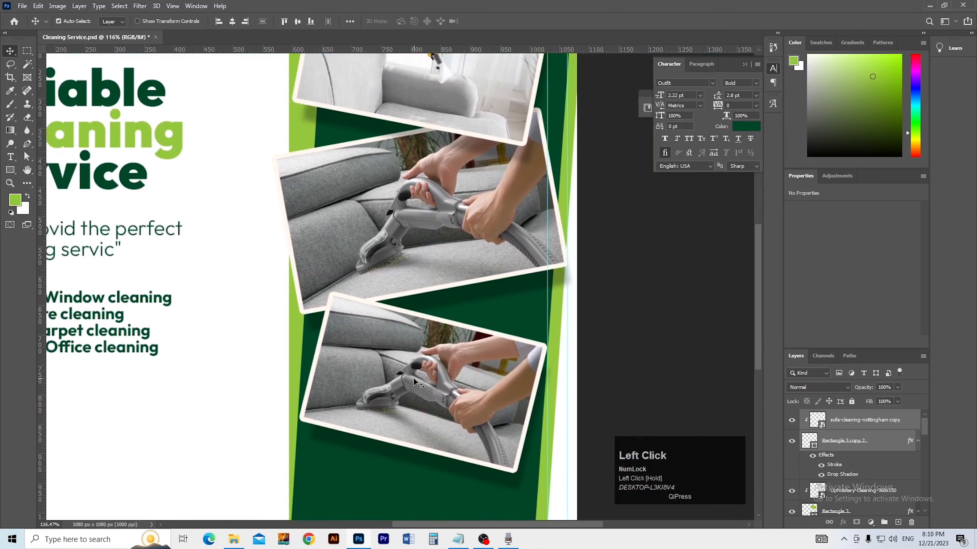
Step: Place the woman-vacuuming photo, scaling it and tilting it about 6°
key("alt+Tab")
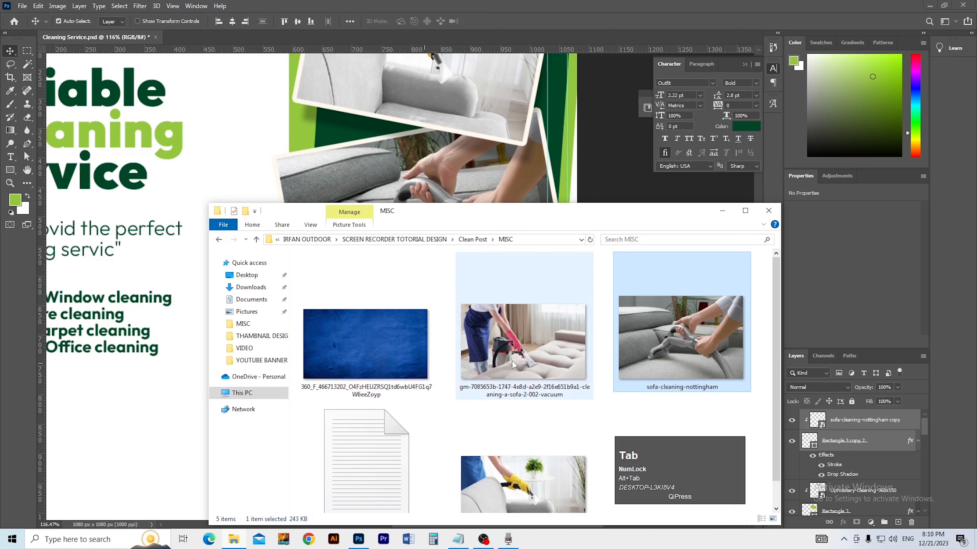
left_click_drag(507, 356, 437, 165)
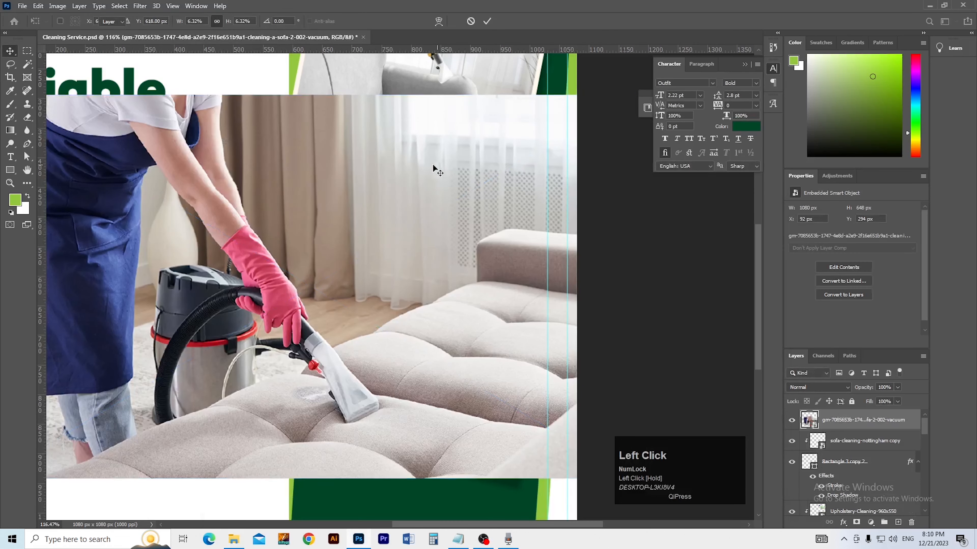
key("ctrl+t")
left_click_drag(311, 96, 323, 344)
key("ctrl+t")
left_click_drag(421, 436, 399, 452)
key("ctrl+t")
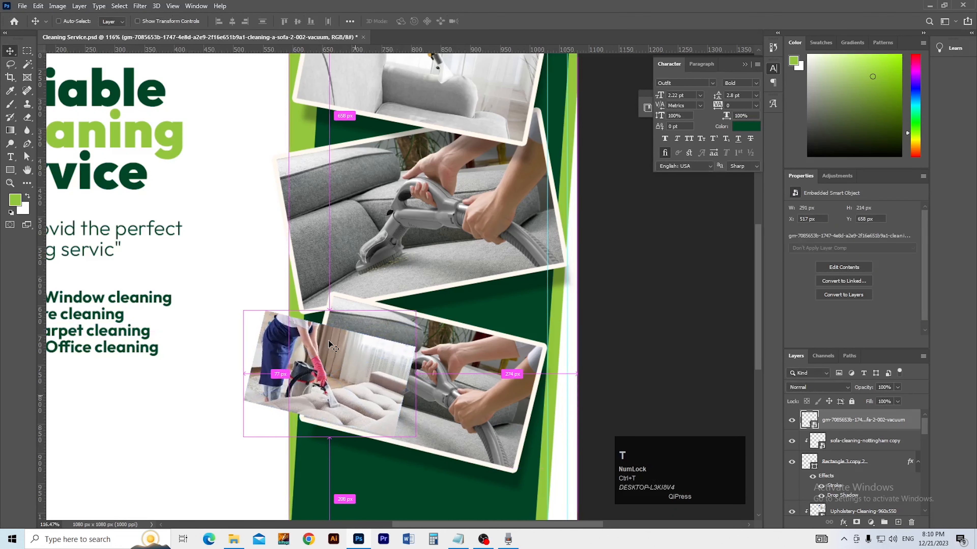
left_click_drag(340, 328, 439, 360)
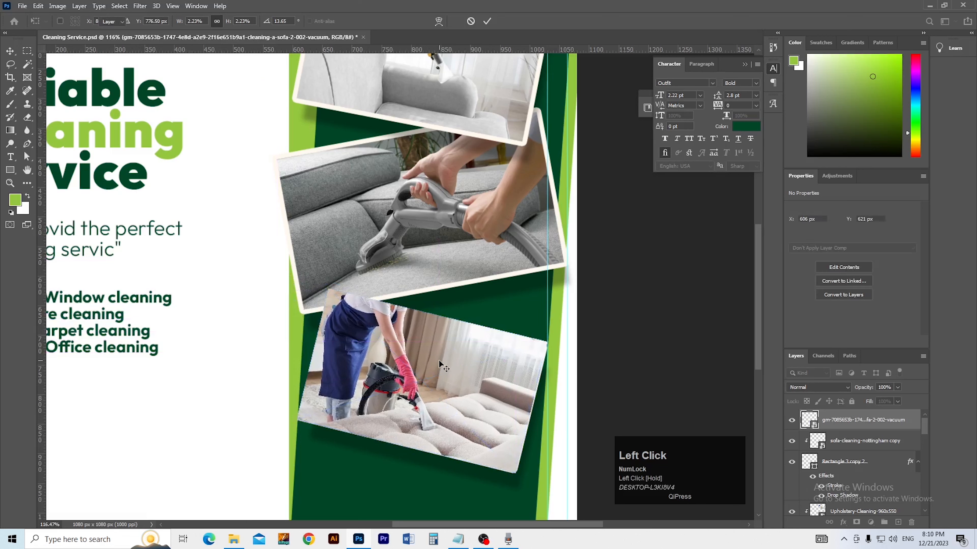
Step: Clip the vacuuming photo into the third frame and save Cleaning Service.psd
left_click(854, 429, "alt")
left_click_drag(477, 425, 492, 431)
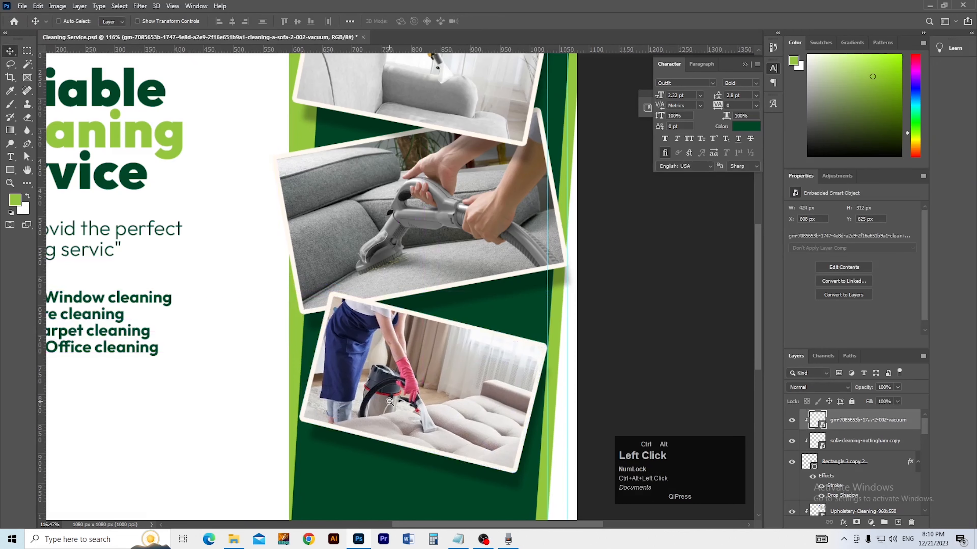
left_click(389, 401, "ctrl+alt")
key("ctrl+s")
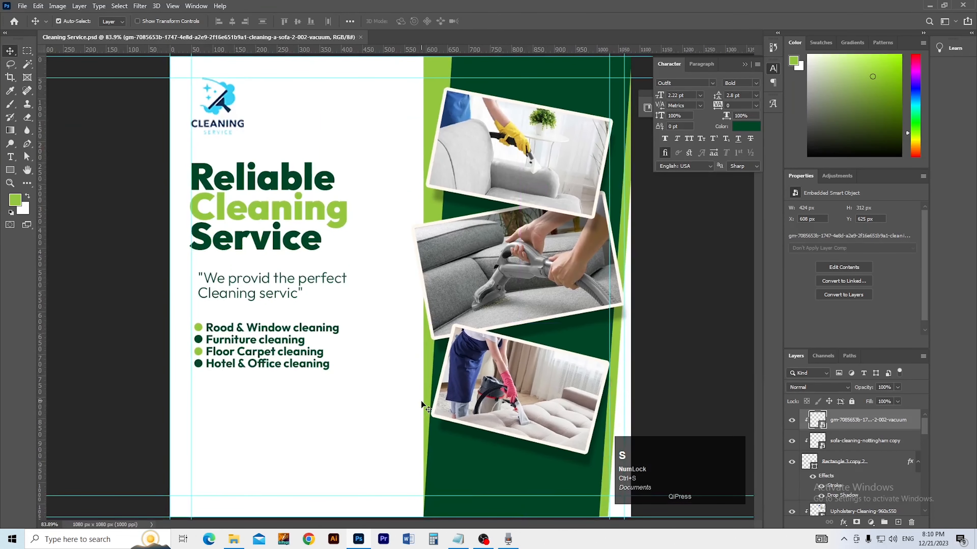
Step: Draw a 144 px green circle over the photos' left edge and nudge it up
key("ctrl+space")
left_click_drag(424, 380, 421, 346)
key("space")
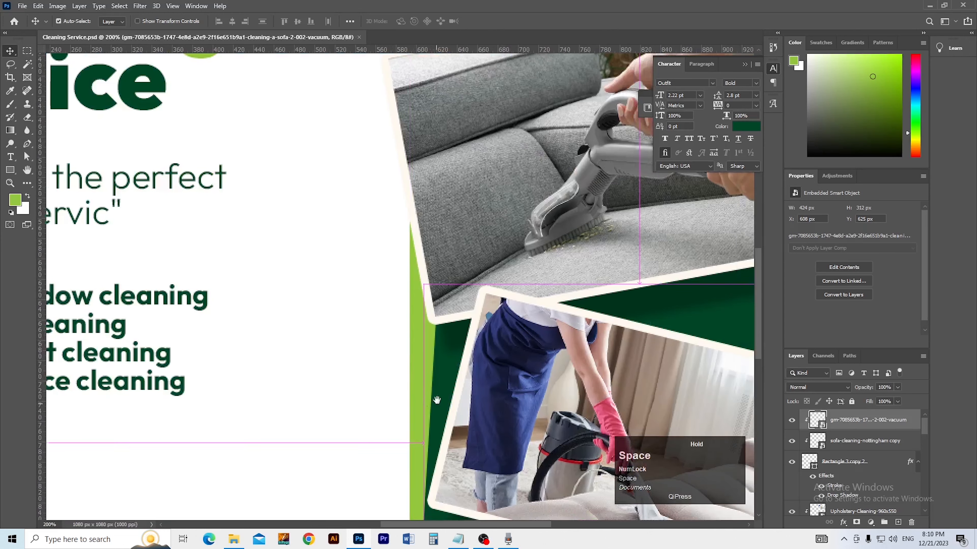
left_click_drag(418, 384, 400, 397)
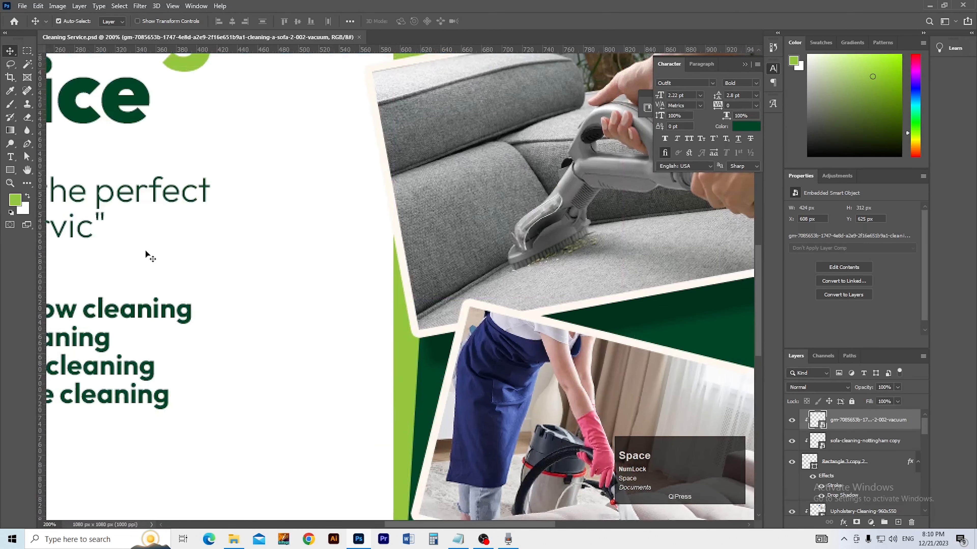
left_click(10, 169)
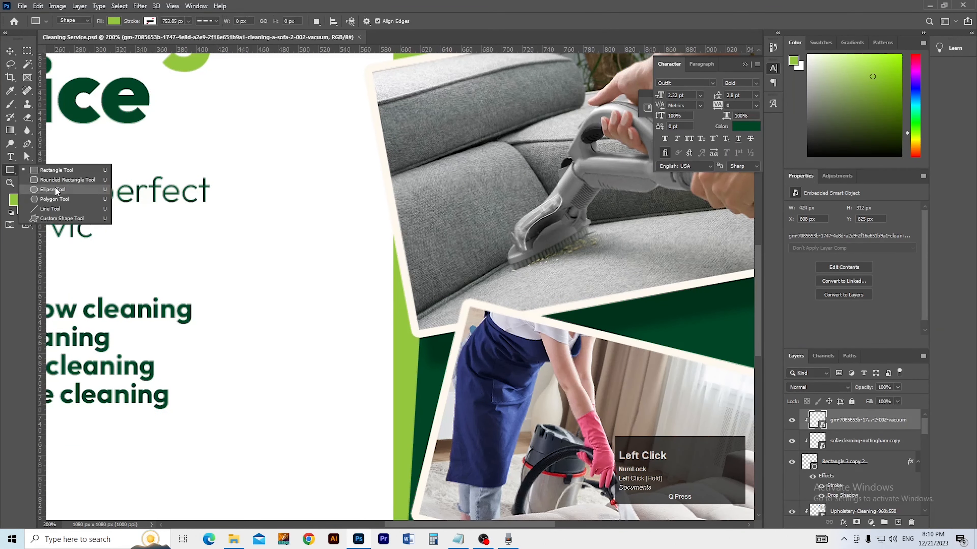
left_click(46, 191)
left_click_drag(347, 266, 510, 404)
key("v")
left_click_drag(438, 380, 435, 348)
Step: Start a new text layer to the left of the circle
left_click(411, 327, "ctrl")
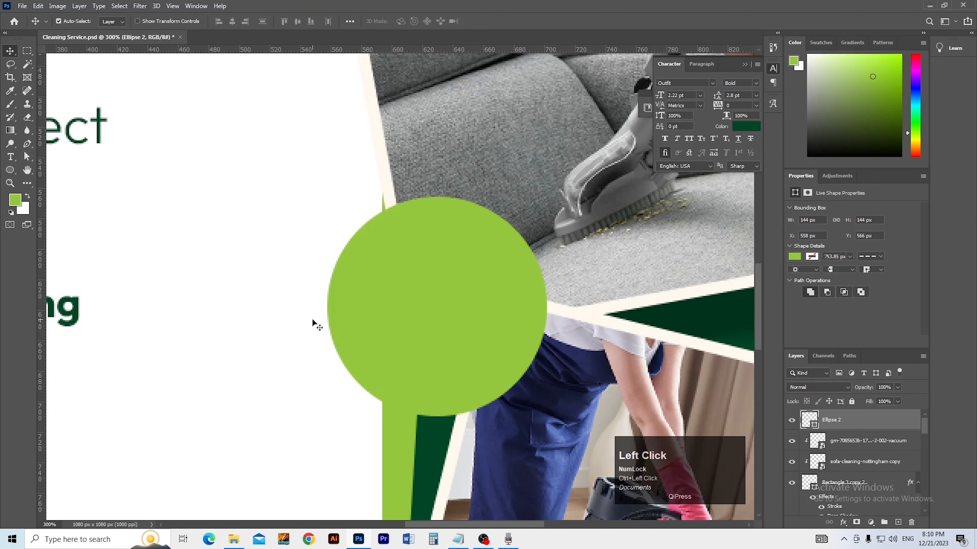
key("t")
left_click(263, 284)
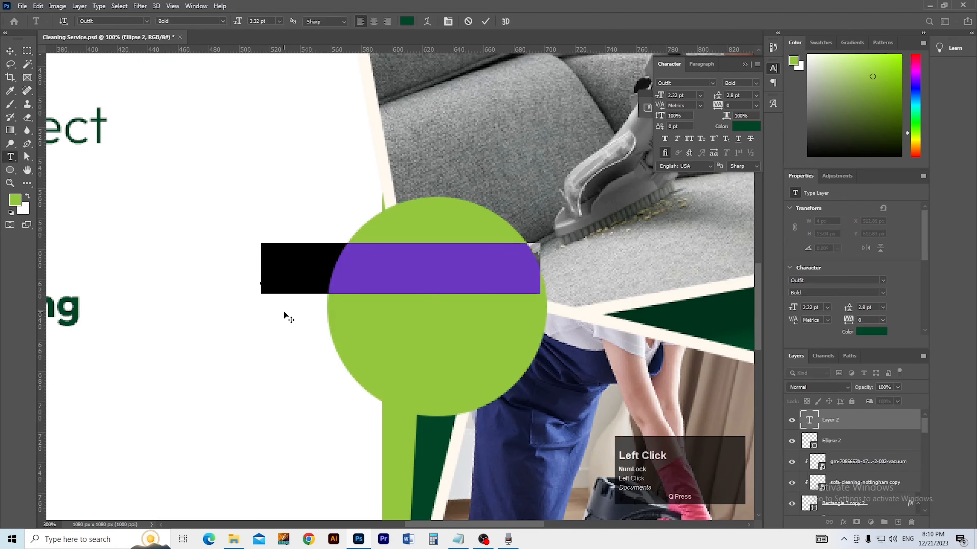
Step: Add '20%' text and scale it to fit onto the green circle
type("20")
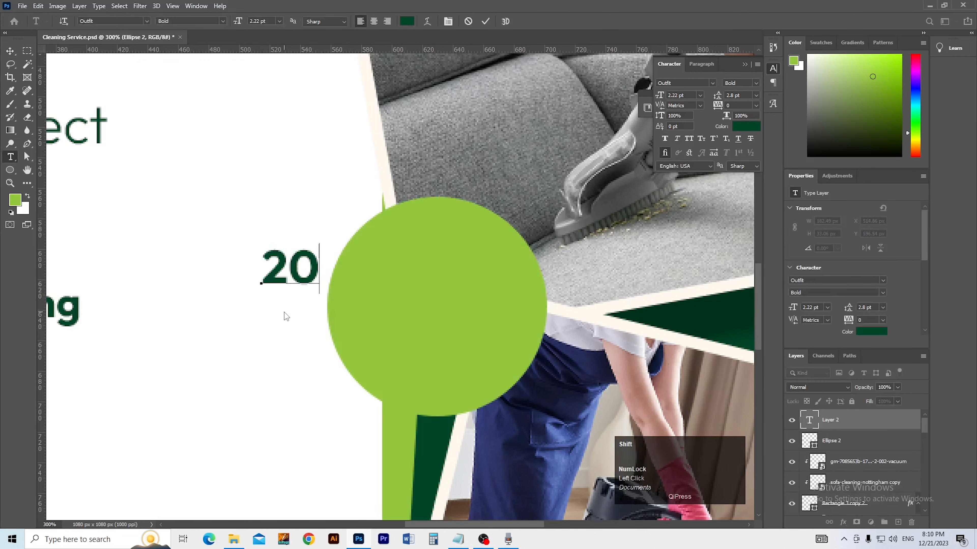
type("%")
left_click(10, 51)
key("ctrl+t")
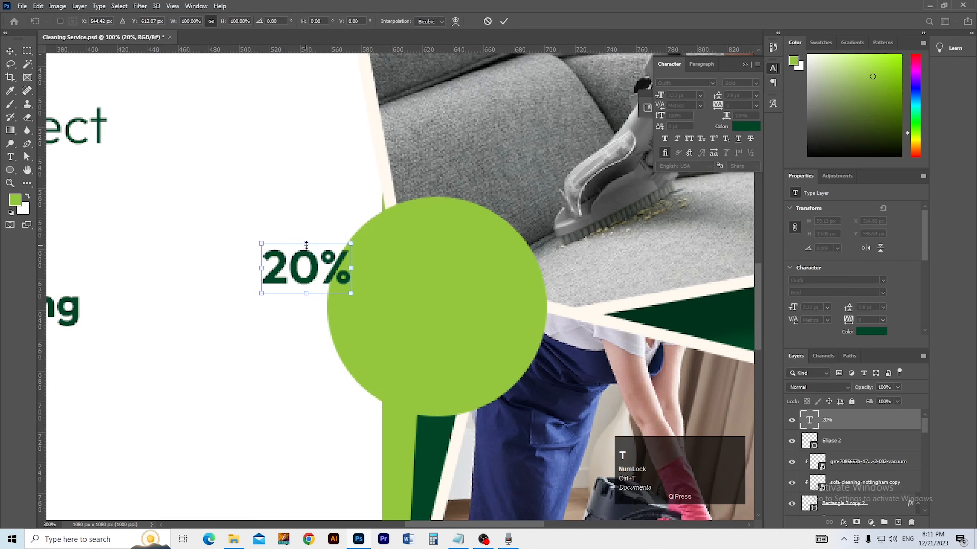
left_click_drag(307, 244, 308, 207)
double_click(281, 275)
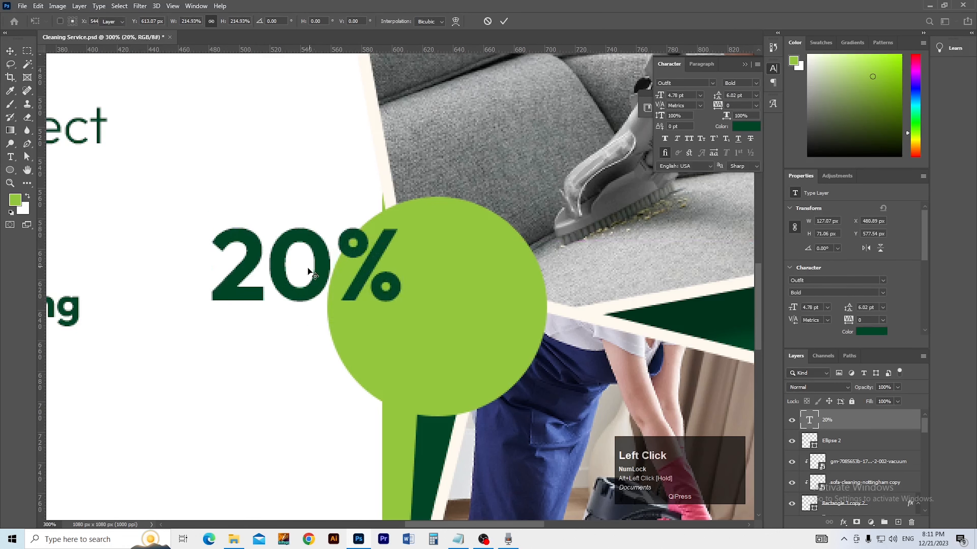
left_click_drag(281, 275, 412, 310)
key("ctrl+t")
left_click_drag(437, 250, 436, 263)
key("Return")
left_click(434, 309, "ctrl+alt")
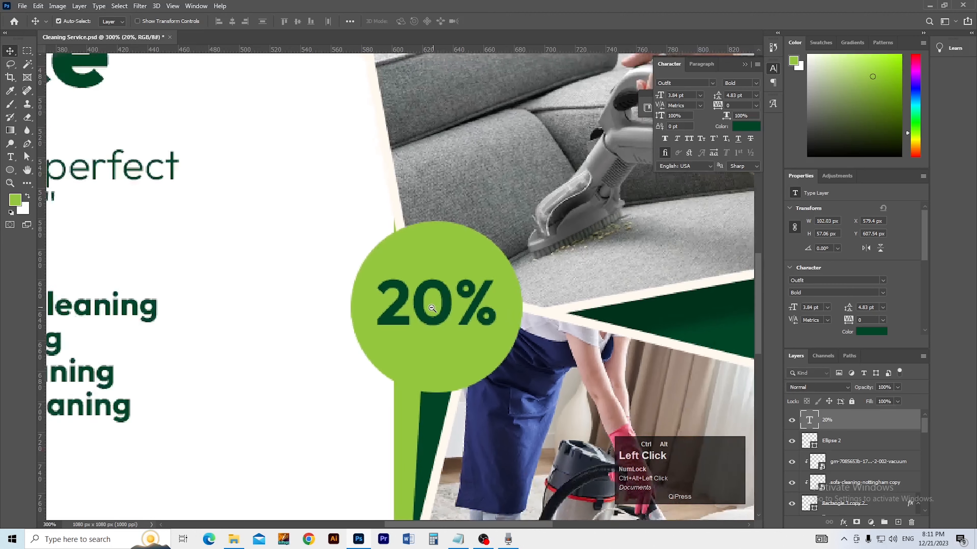
Step: Duplicate the 20% text below it, retype the copy as 'DISCOUNT', and place it under the 20%
key("v")
left_click(431, 319)
left_click_drag(424, 300, 421, 338)
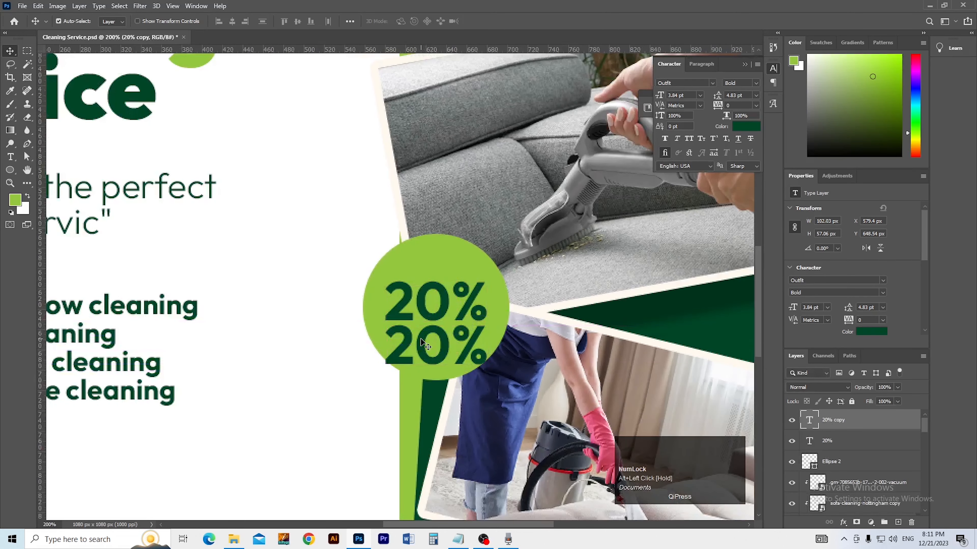
key("t")
double_click(416, 336)
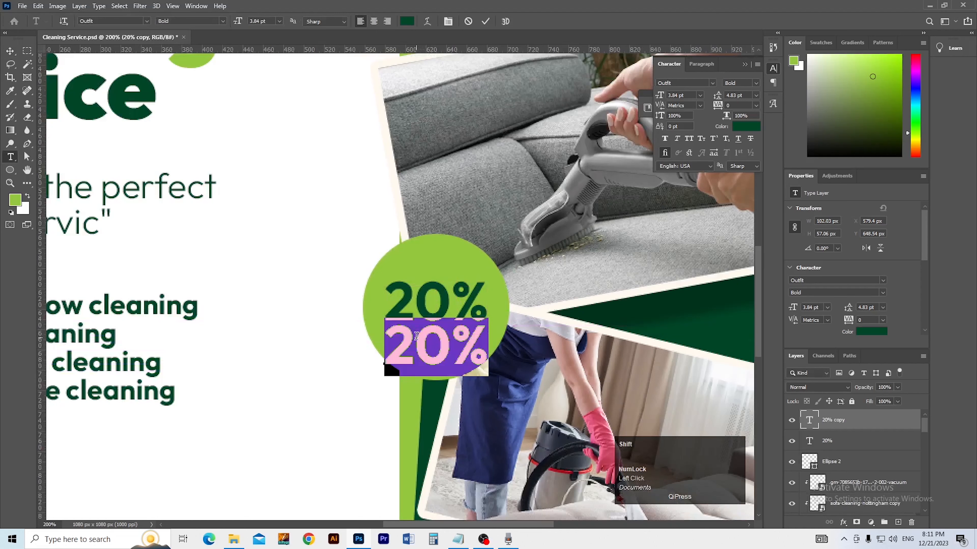
type("DISC")
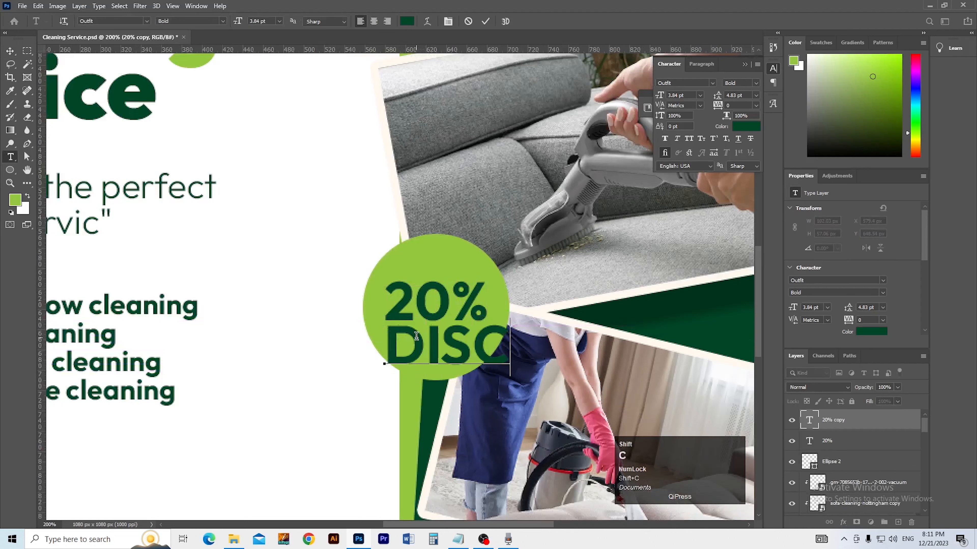
type("O")
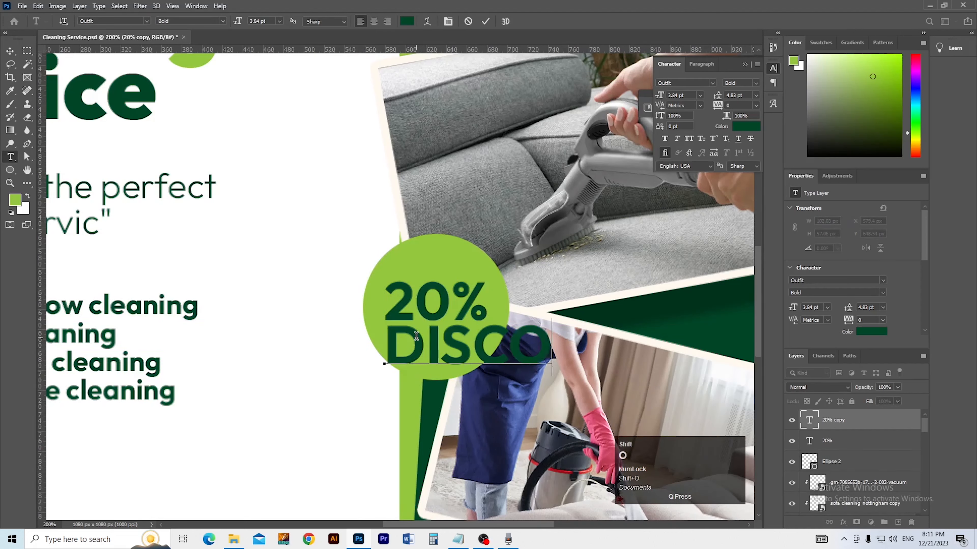
type("UNT")
key("ctrl+a")
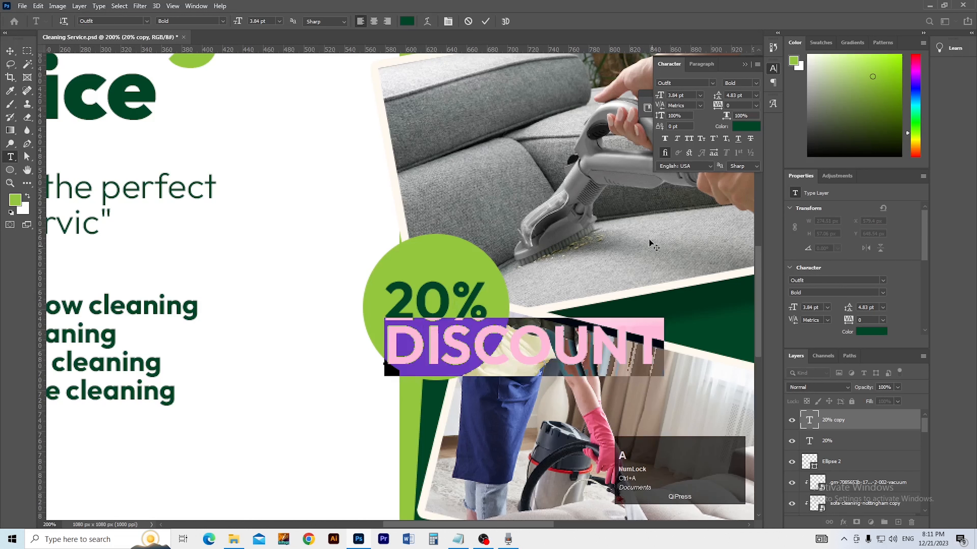
scroll(807, 307, "up", 3)
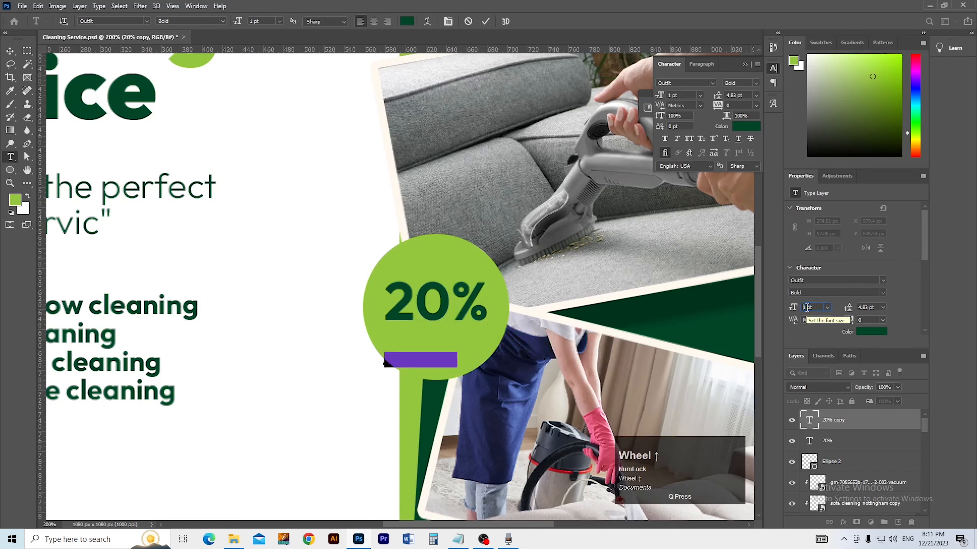
left_click(11, 51)
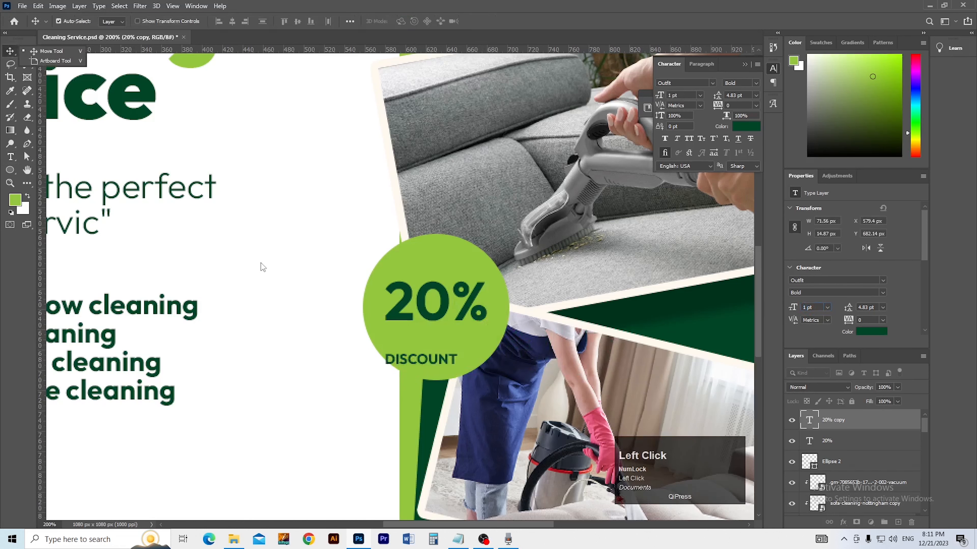
left_click_drag(413, 363, 437, 344)
Step: Resize DISCOUNT to fit beneath the 20% inside the circle, then save the poster
key("ctrl+t")
key("Return")
key("ctrl")
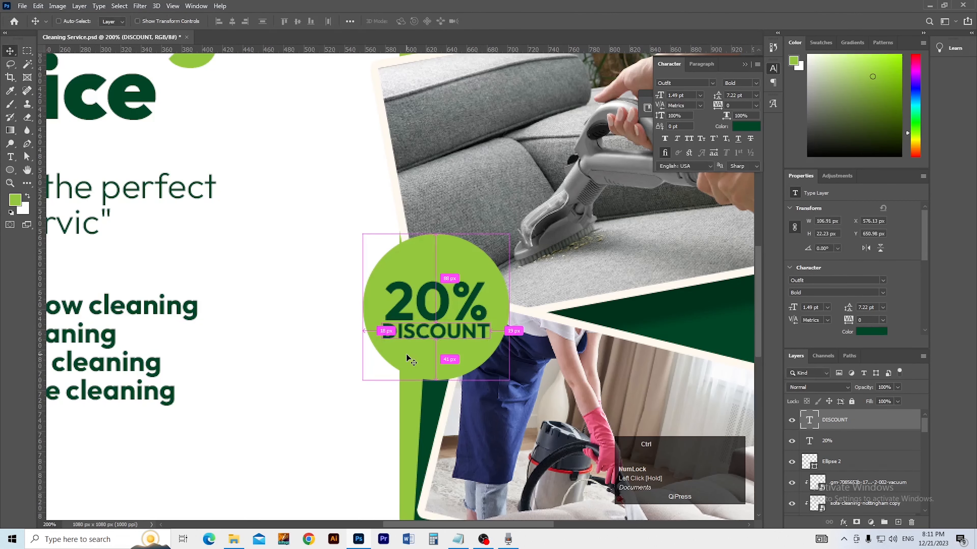
key("ctrl+0")
key("ctrl+s")
left_click(348, 344, "ctrl+alt")
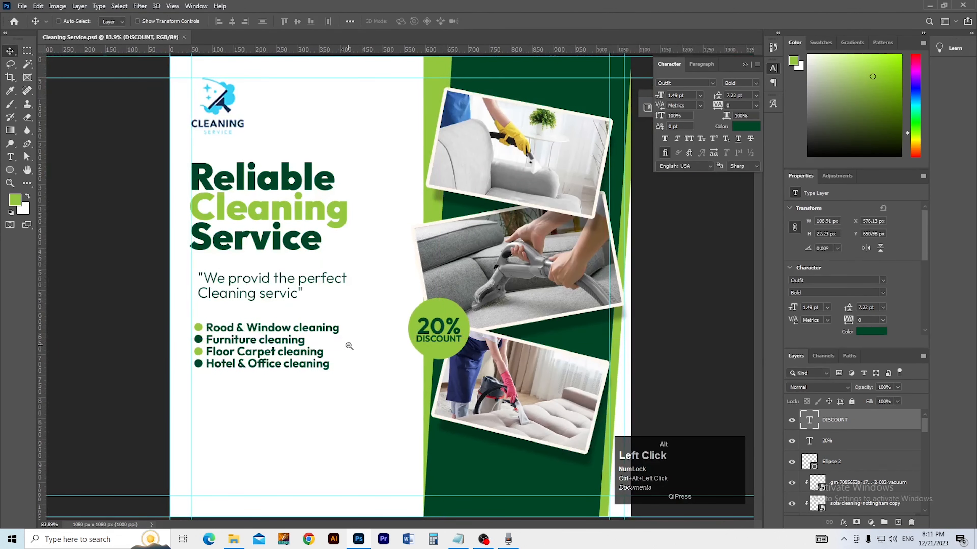
Step: Give the green circle a drop shadow: distance 9 px, opacity 56%, spread 29%
left_click(400, 344, "ctrl")
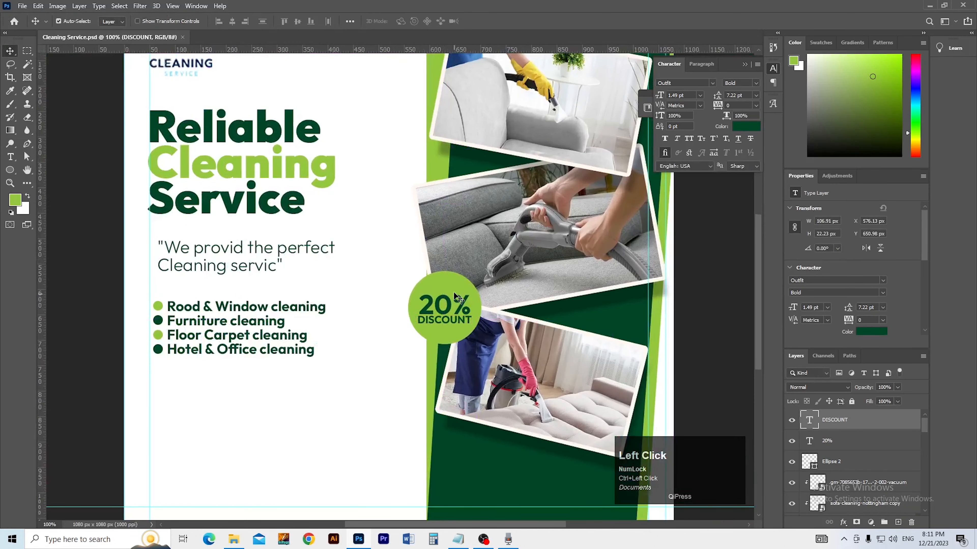
left_click(455, 278)
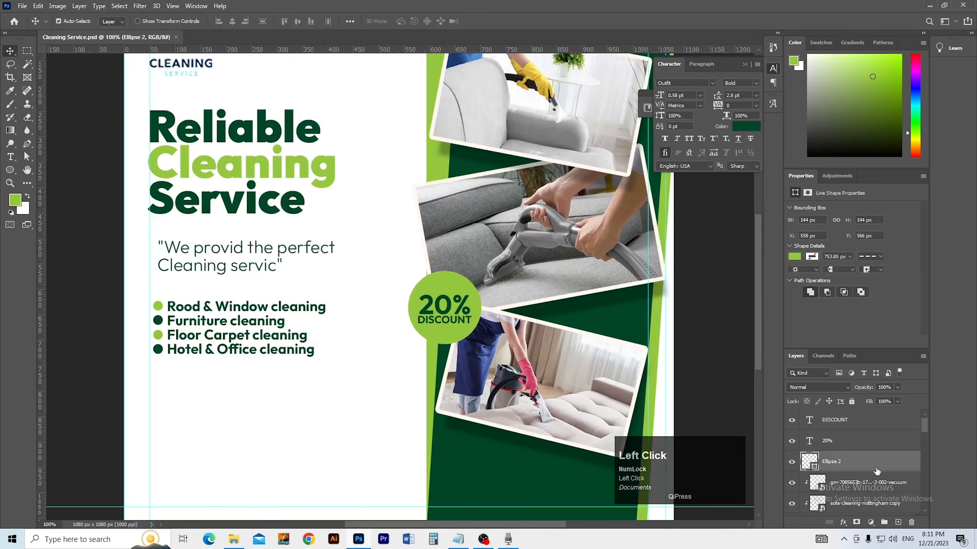
double_click(842, 453)
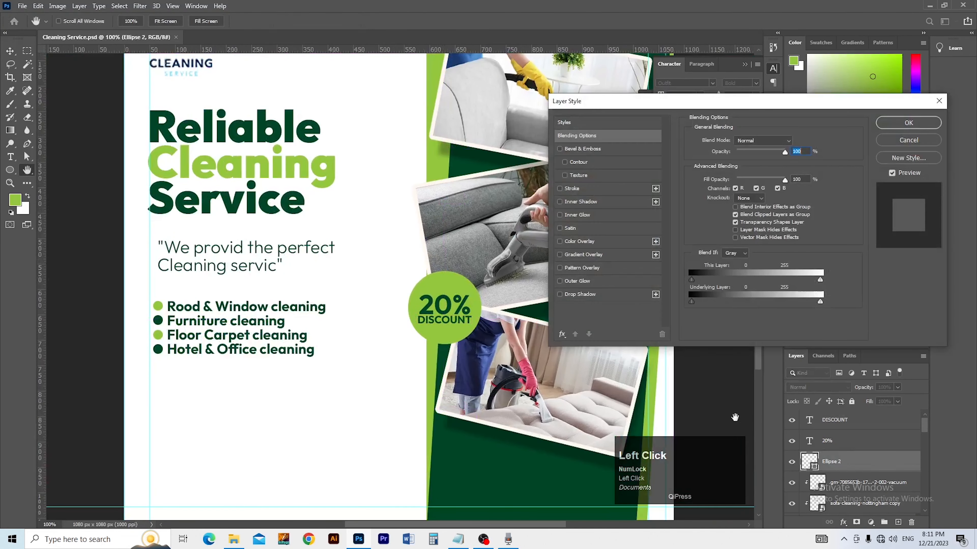
left_click(610, 295)
mouse_move(477, 346)
left_mouse_down()
mouse_move(467, 336)
mouse_move(472, 341)
left_mouse_up()
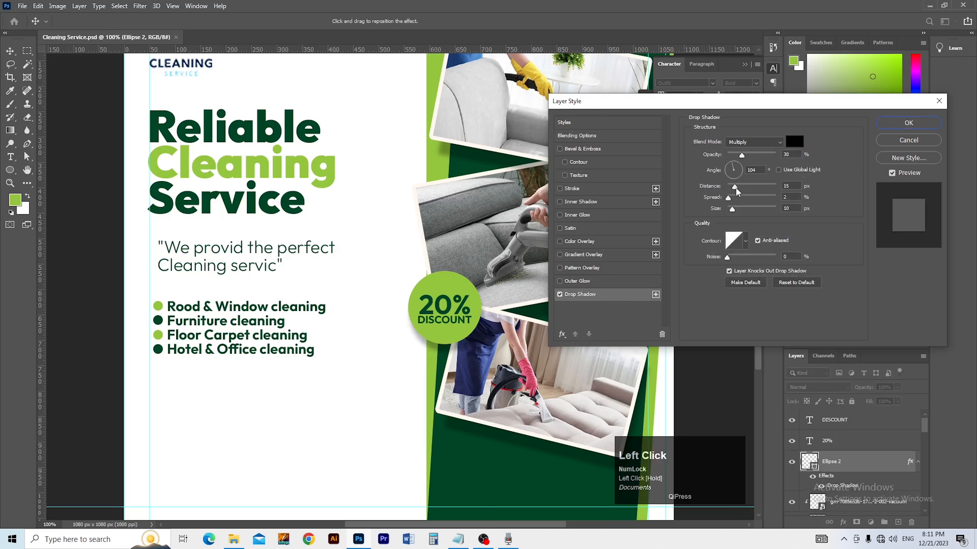
left_click_drag(736, 188, 733, 189)
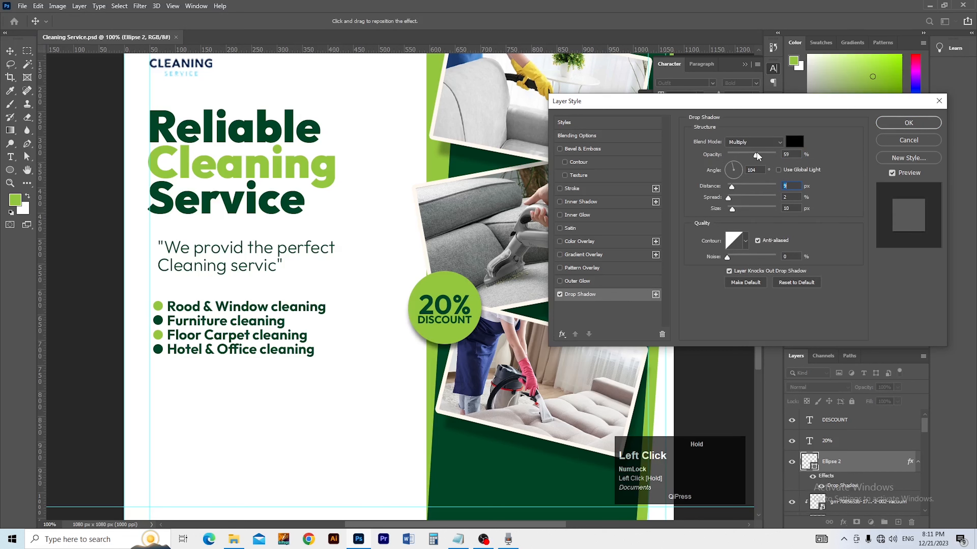
left_click_drag(756, 153, 754, 153)
left_click_drag(741, 198, 743, 198)
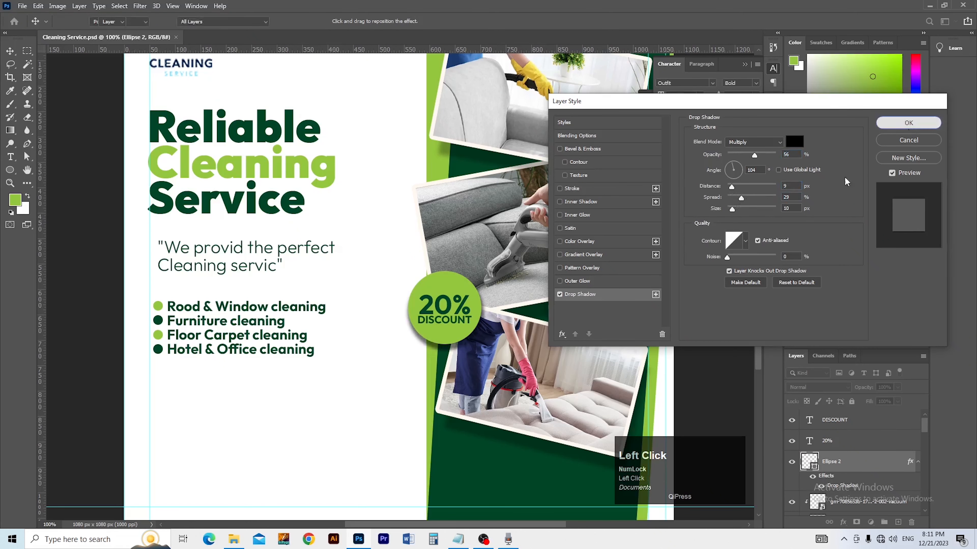
left_click(908, 123)
Step: Save the poster and zoom to 200% on the lower-right photo
key("ctrl+0")
key("ctrl+s")
left_click(398, 348, "ctrl+alt")
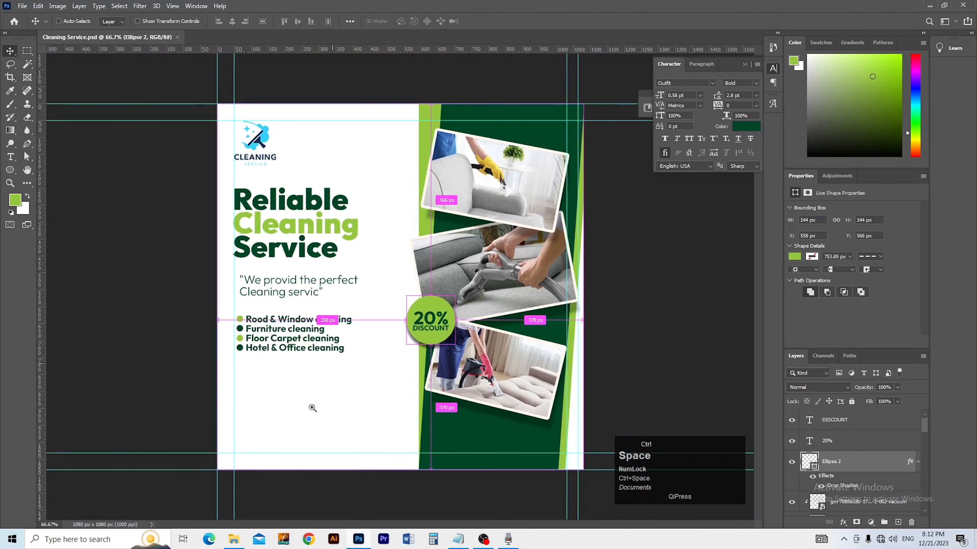
left_click(313, 408, "ctrl")
left_click(406, 416, "ctrl")
left_click_drag(404, 415, 139, 402)
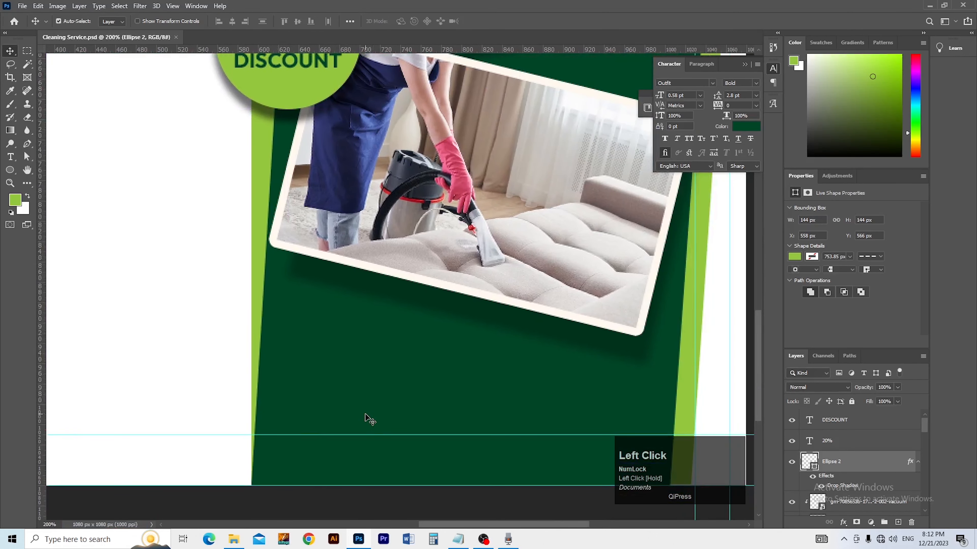
Step: Copy the 'Trusted and fast reliable Cleaning service' quote from Notepad and return to Photoshop
key("alt+Tab")
key("alt+Tab")
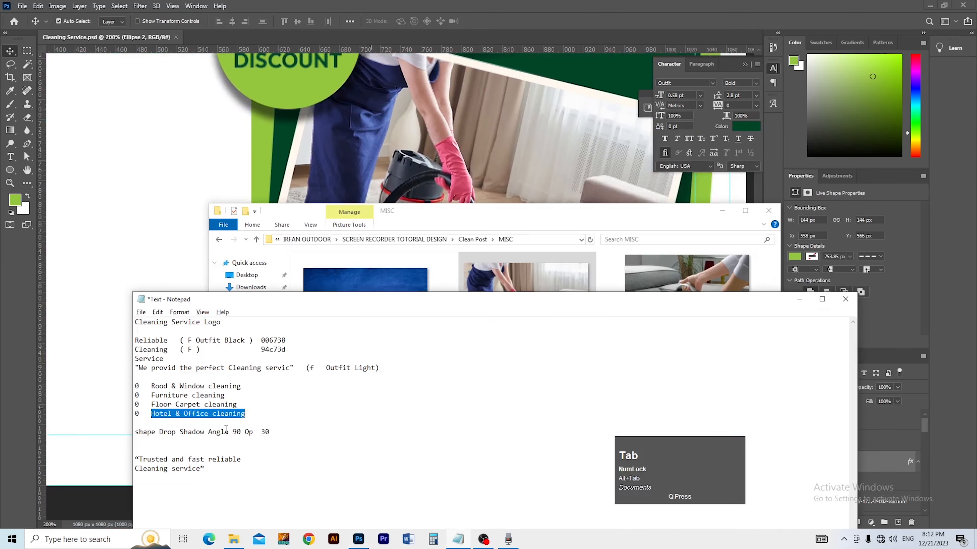
left_click_drag(137, 459, 212, 479)
key("ctrl+c")
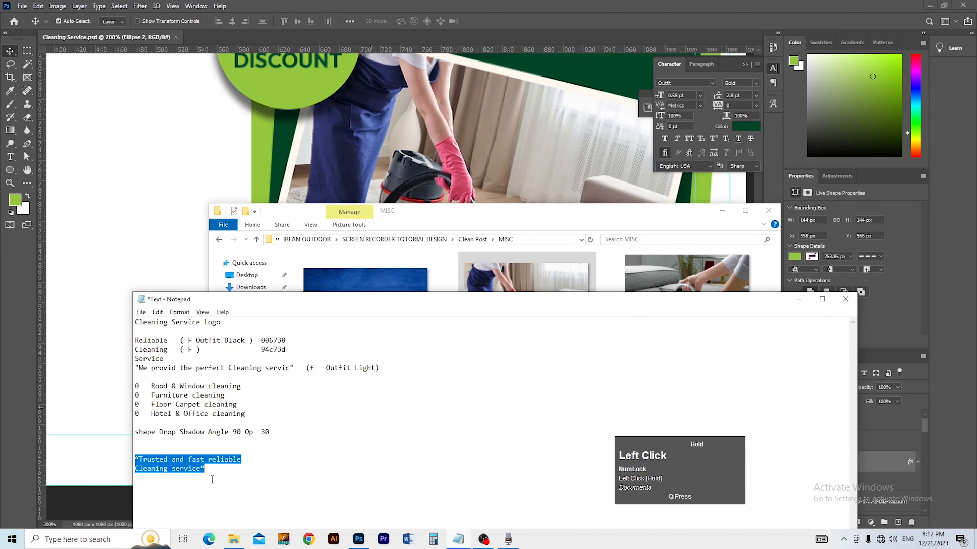
key("alt+Tab")
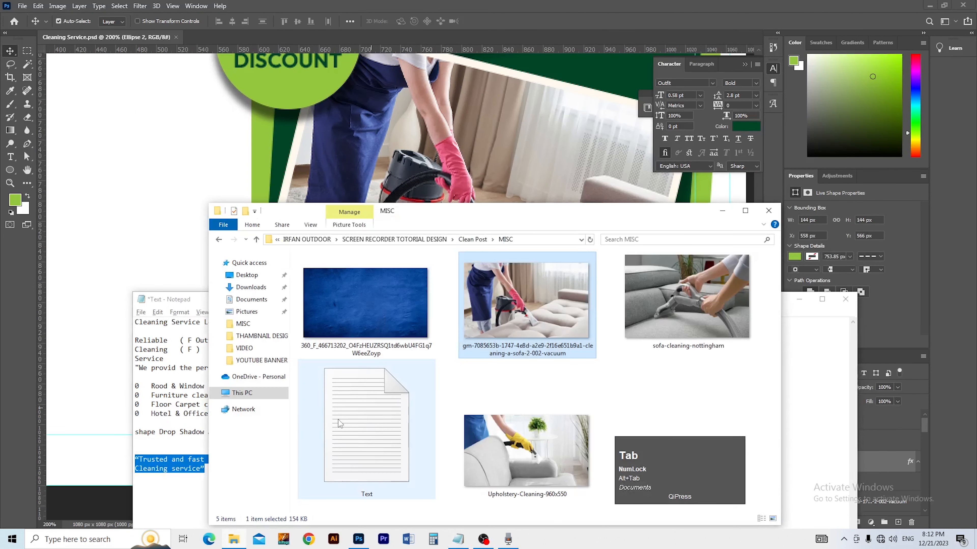
key("alt+Tab")
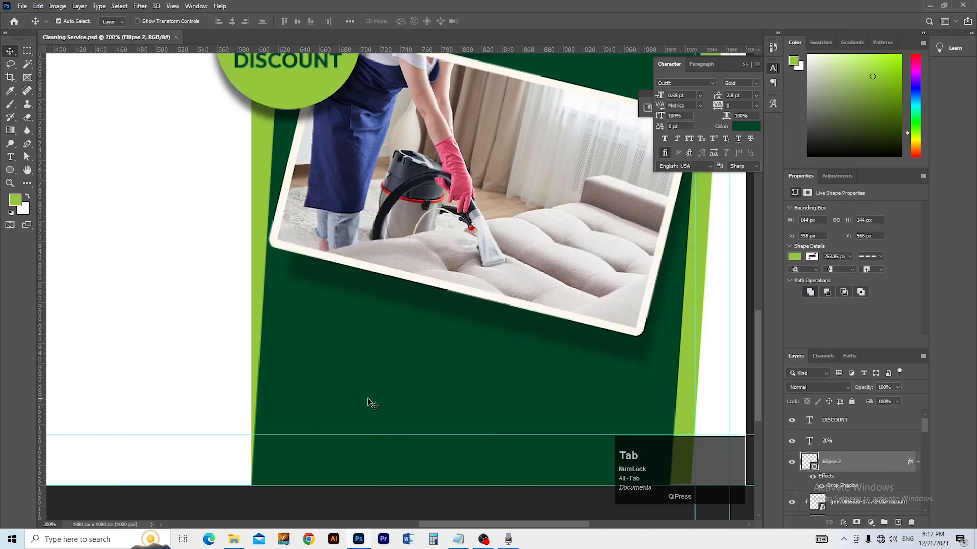
Step: Paste the quote into a new text box with Auto leading and white colour
key("t")
left_click(338, 380)
key("ctrl+v")
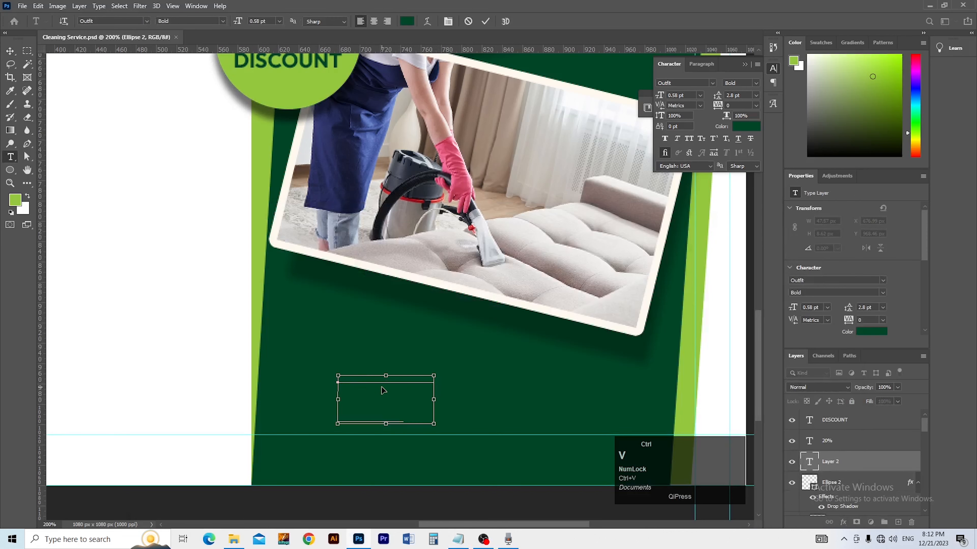
key("ctrl+a")
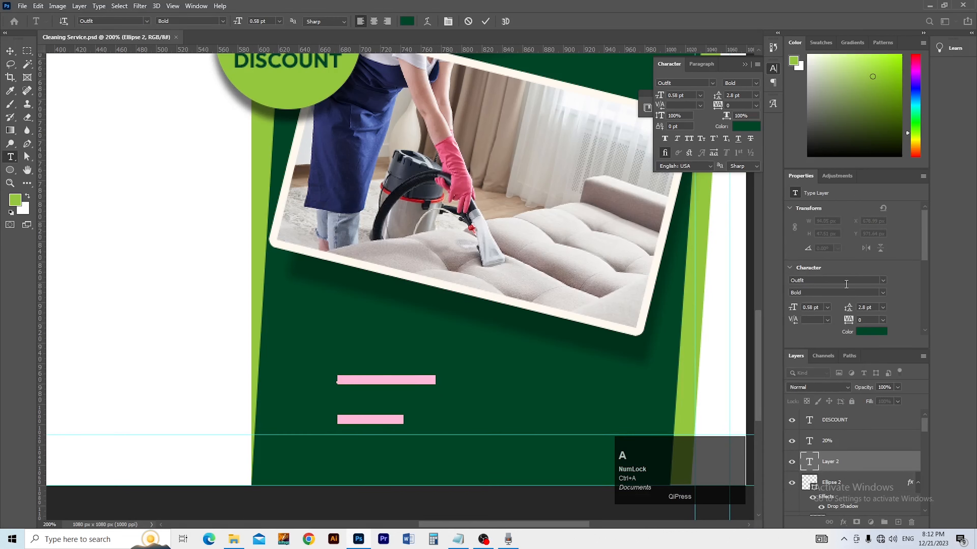
left_click(883, 307)
left_click(876, 317)
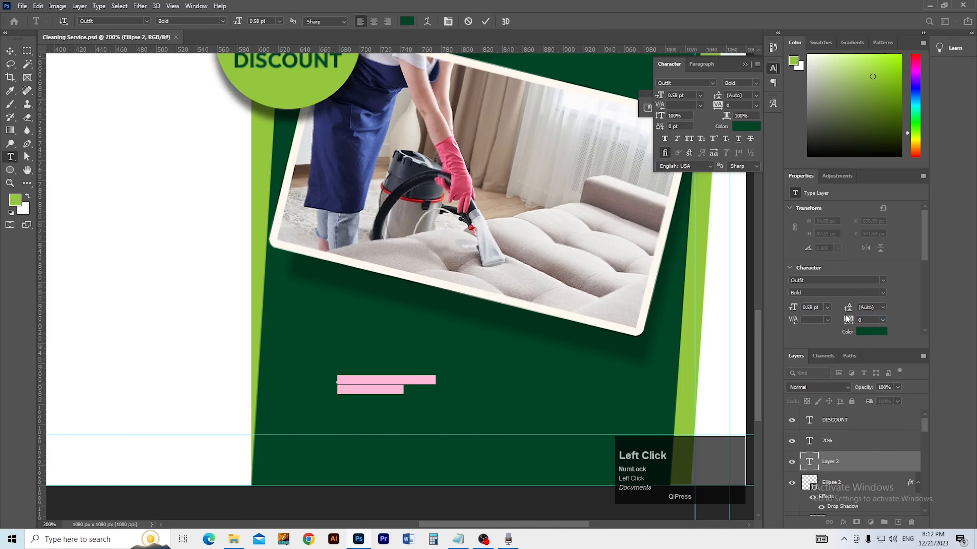
left_click(872, 331)
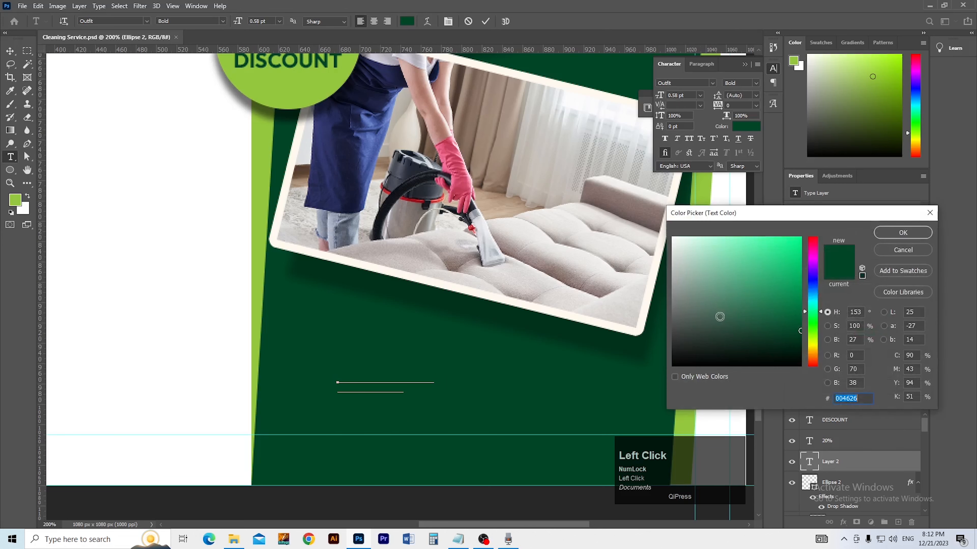
left_click_drag(727, 298, 671, 237)
left_click(877, 235)
Step: Set the quote to Light weight at 2 pt and centre-align its lines
scroll(819, 307, "down", 3)
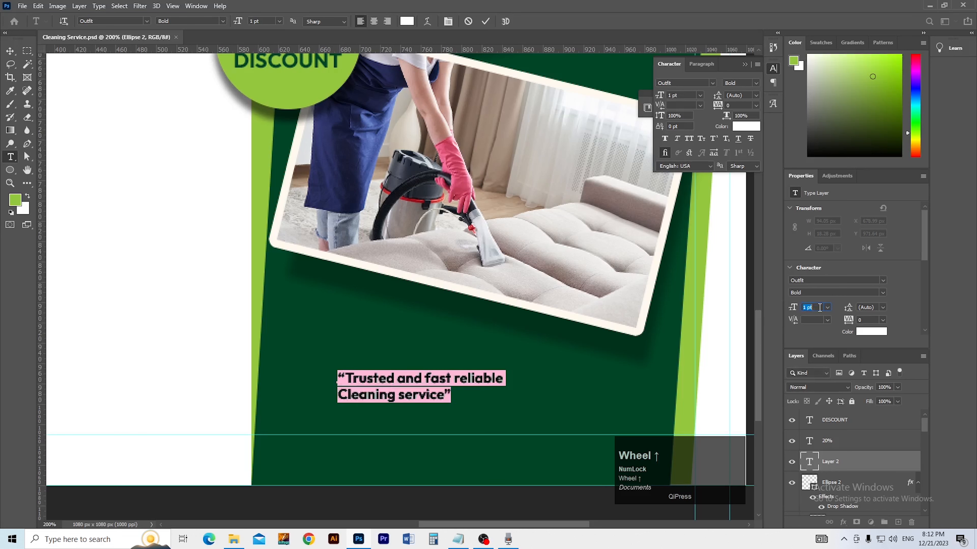
left_click(883, 292)
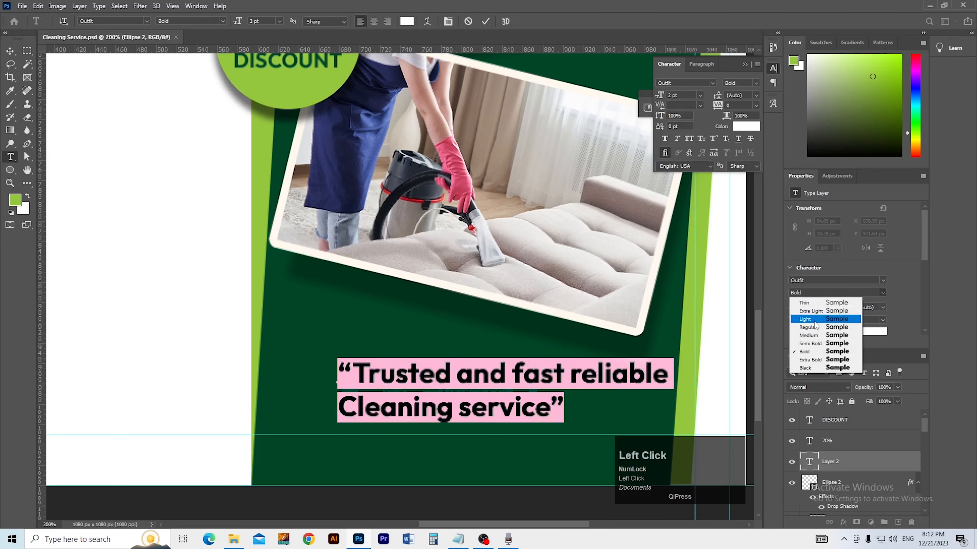
left_click(815, 321)
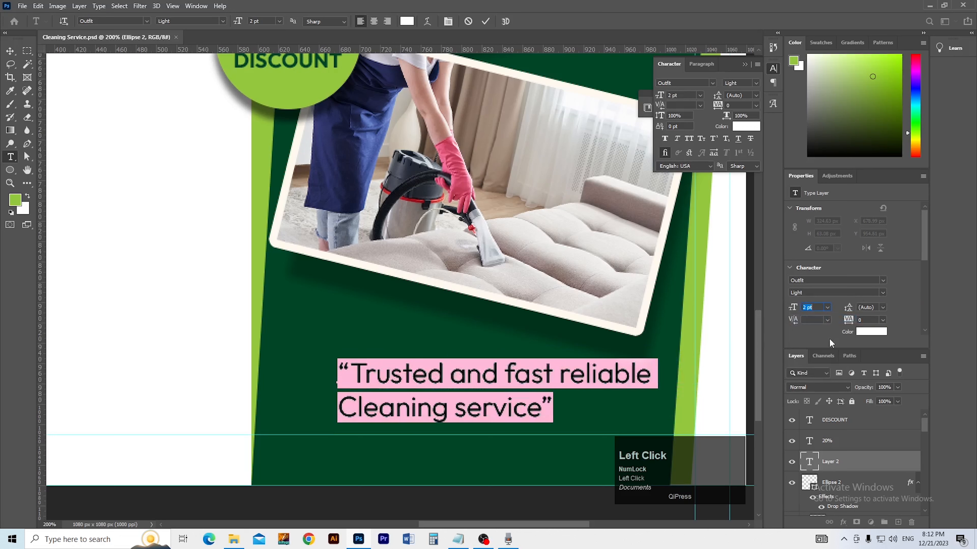
left_click(829, 309)
left_click(809, 291)
left_click(372, 22)
Step: Move the quote centred beneath the sofa photo and save the document
left_click(15, 52)
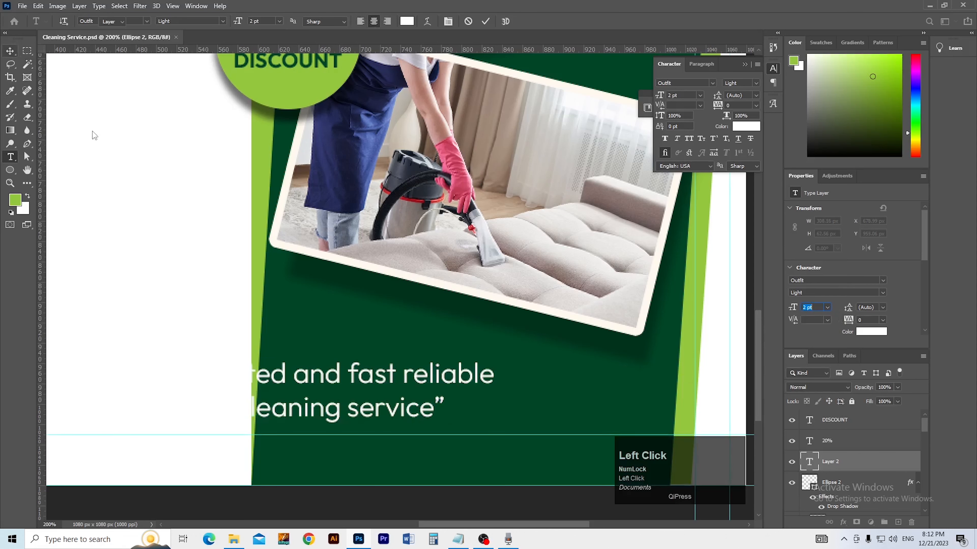
scroll(300, 321, "down", 1)
left_click_drag(319, 349, 377, 346)
key("space")
left_click_drag(202, 342, 347, 354)
left_click(327, 356)
key("ctrl+s")
key("ctrl+space")
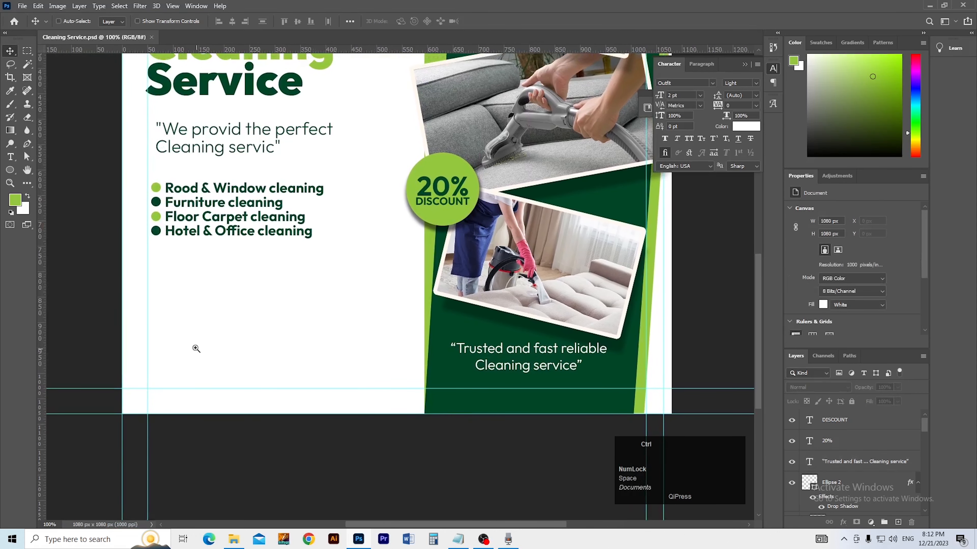
Step: Draw a 162 × 37 px rectangle in the canvas's empty bottom-left area
left_click(203, 347, "ctrl")
left_click(199, 362, "alt")
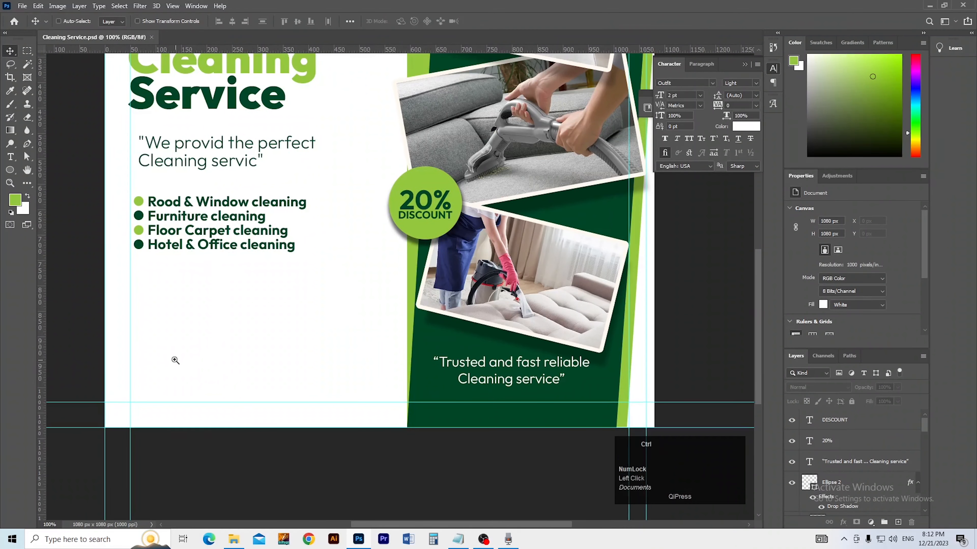
left_click(174, 360, "ctrl")
left_click(172, 368, "ctrl")
key("space")
left_click_drag(173, 370, 231, 330)
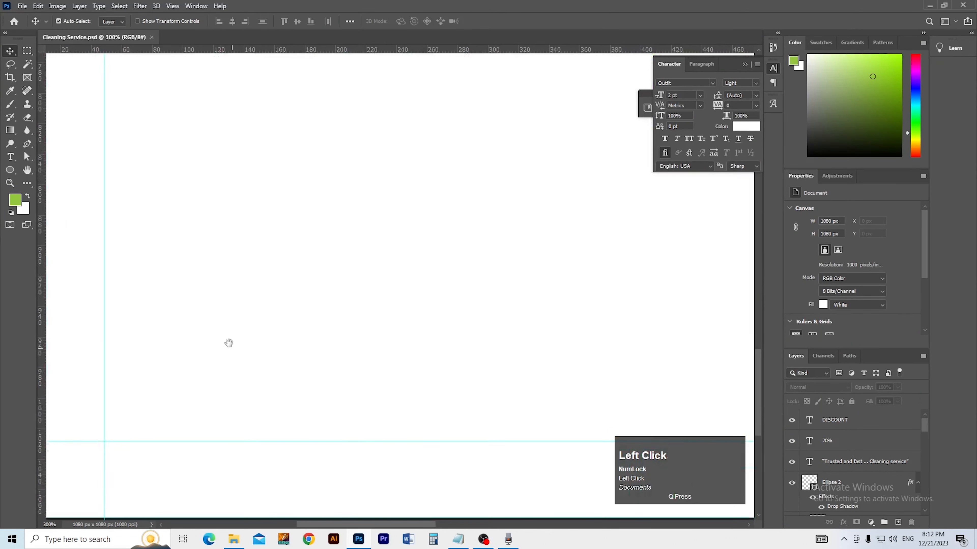
key("m")
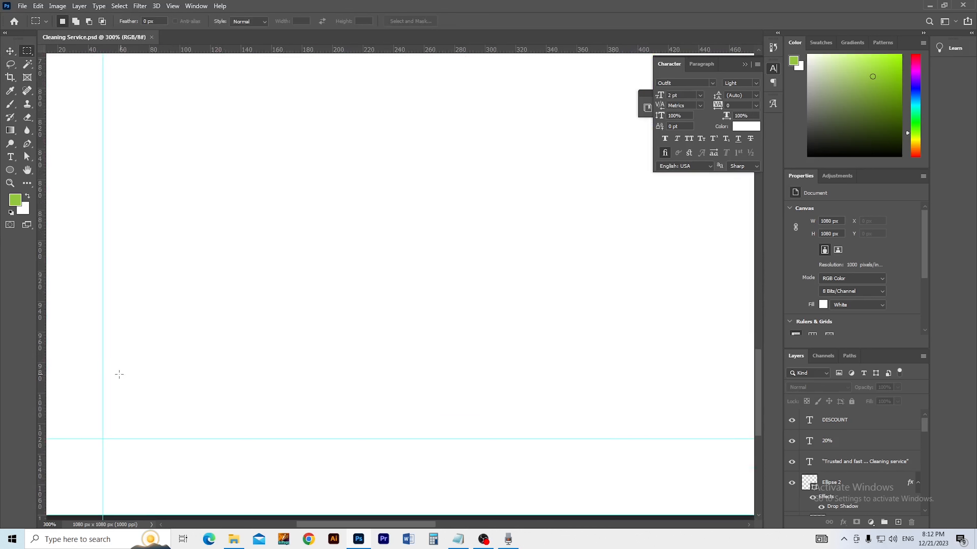
left_click(11, 170)
left_click(40, 183)
left_click(10, 172)
left_click(54, 170)
left_click_drag(102, 369, 350, 425)
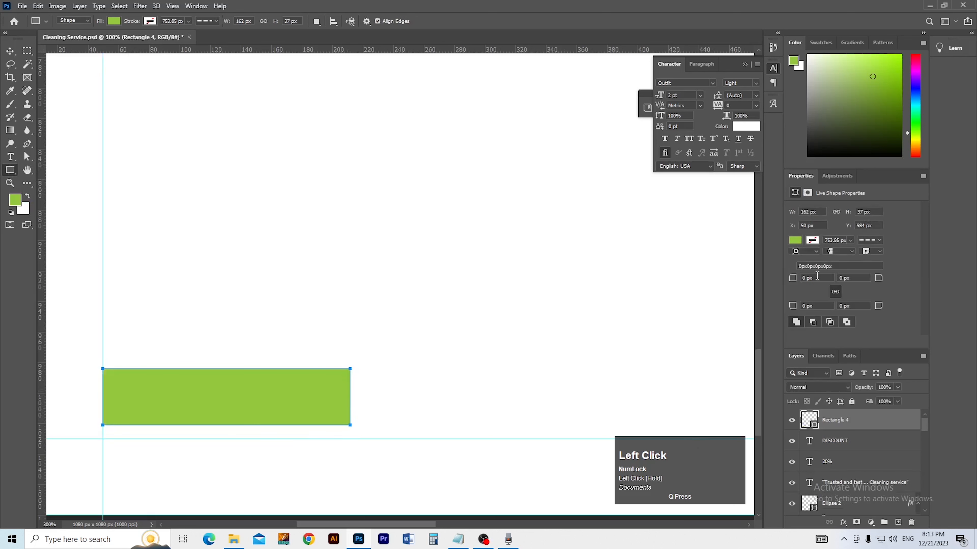
Step: Round the rectangle's corners to 18.5 px and nudge the pill up slightly
type("18.5")
key("Tab")
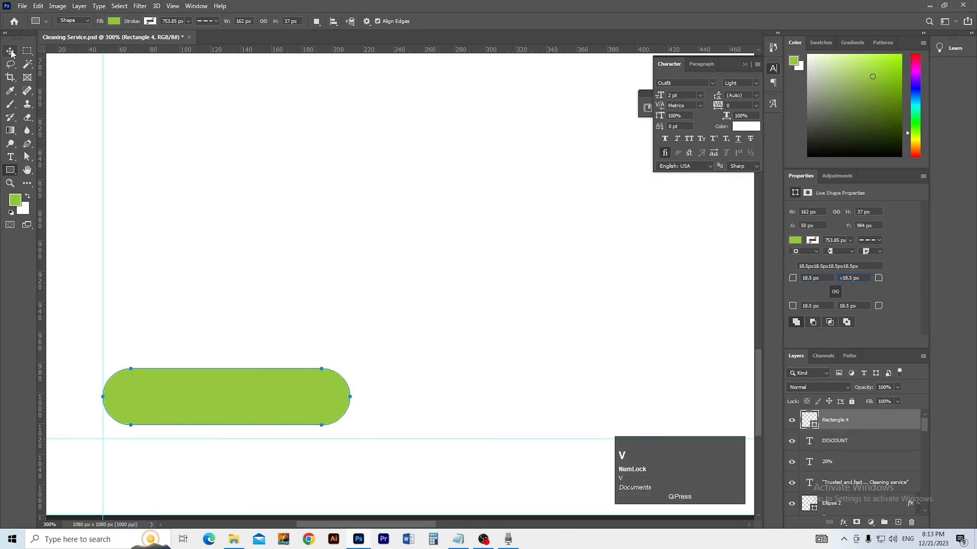
left_click(255, 286)
left_click(481, 207)
key("v")
left_click_drag(217, 390, 219, 380)
left_click(237, 395, "ctrl+alt")
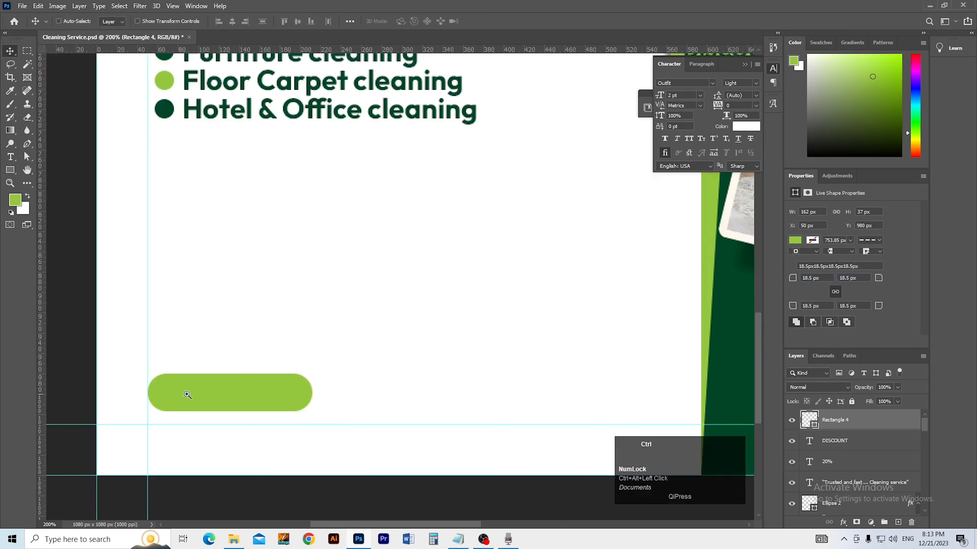
Step: Try a cream fill on the pill, then undo it
left_click(178, 396, "ctrl")
left_click(175, 395, "ctrl")
left_click(169, 392, "ctrl")
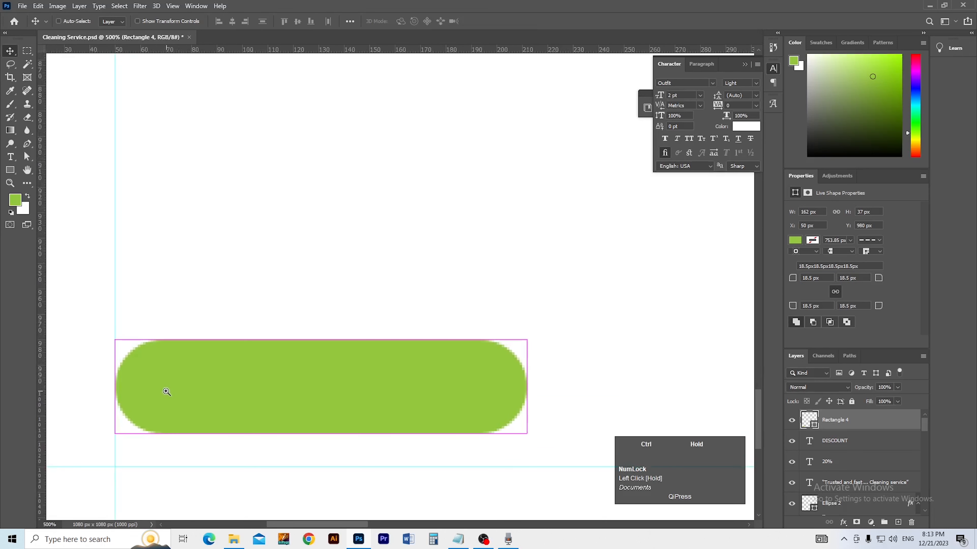
right_click(10, 173)
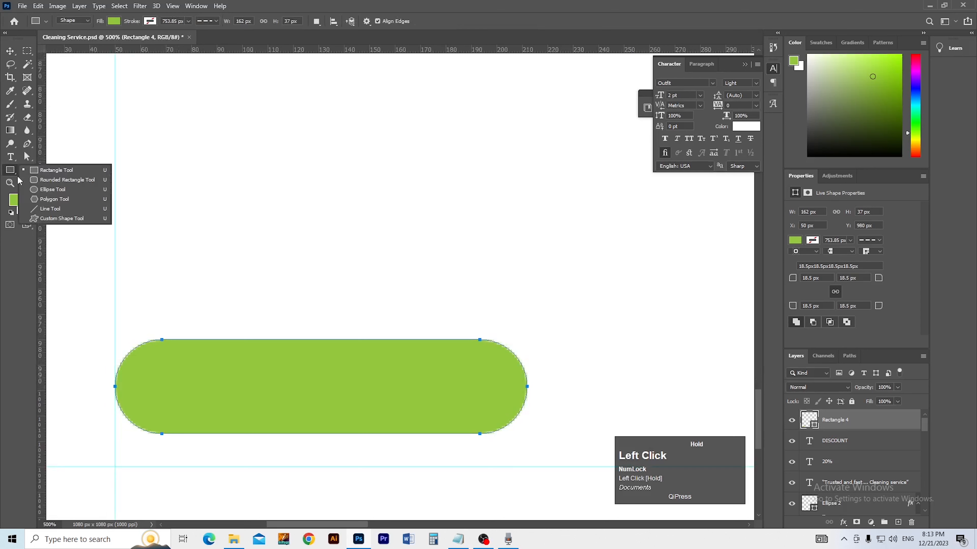
left_click(57, 182)
left_click(114, 22)
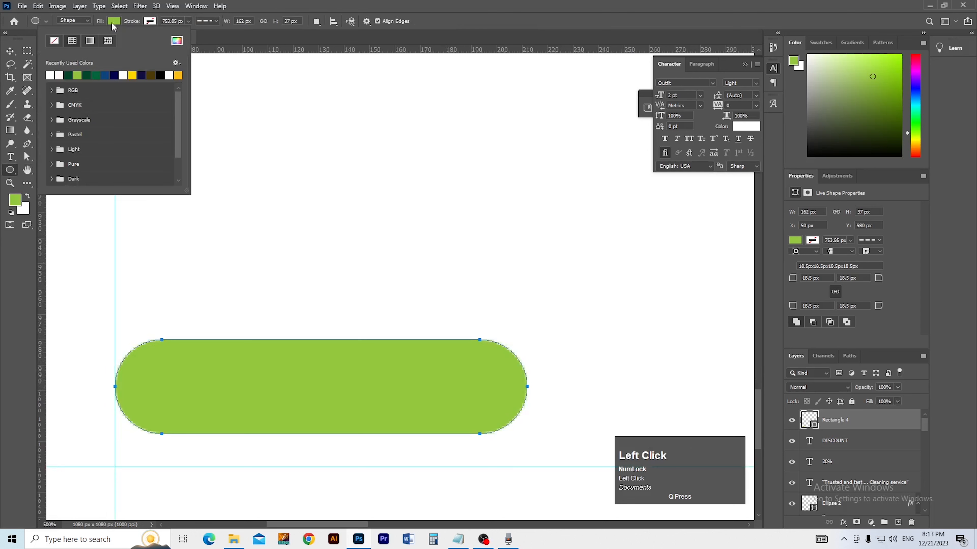
left_click(59, 77)
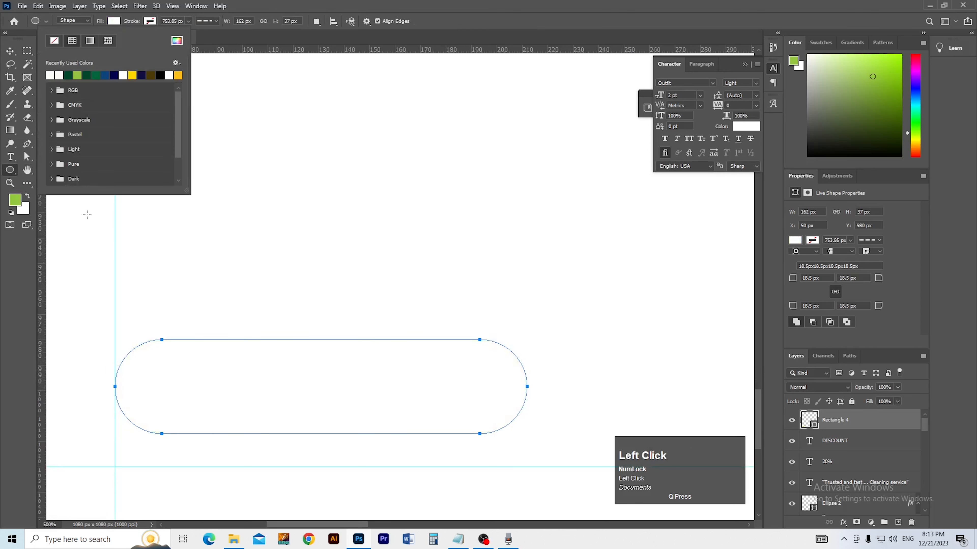
left_click(10, 51)
key("ctrl+z")
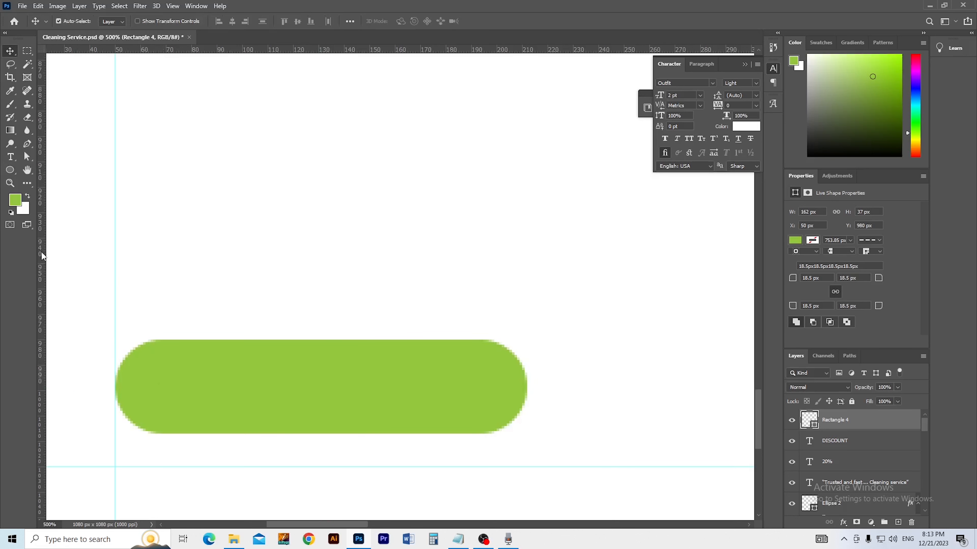
left_click(11, 171)
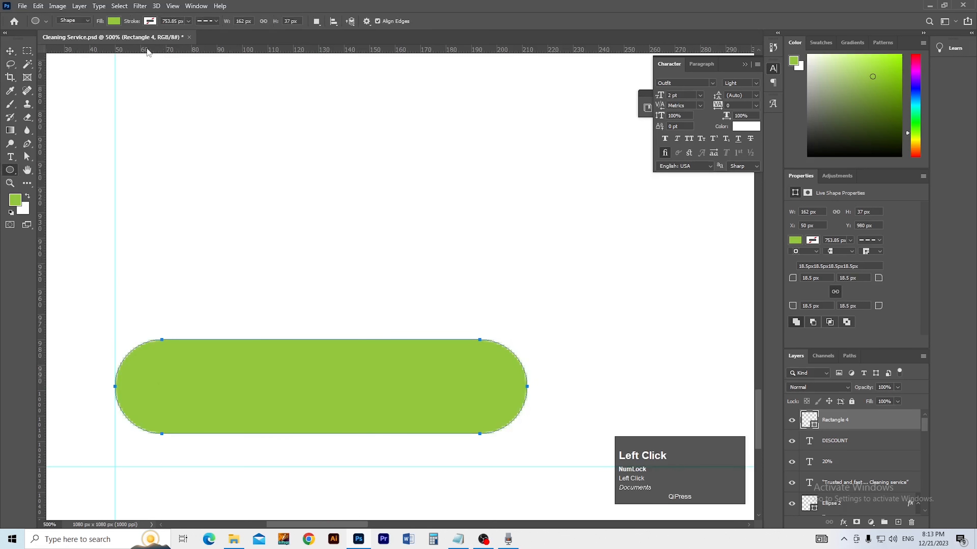
left_click(115, 21)
left_click(62, 74)
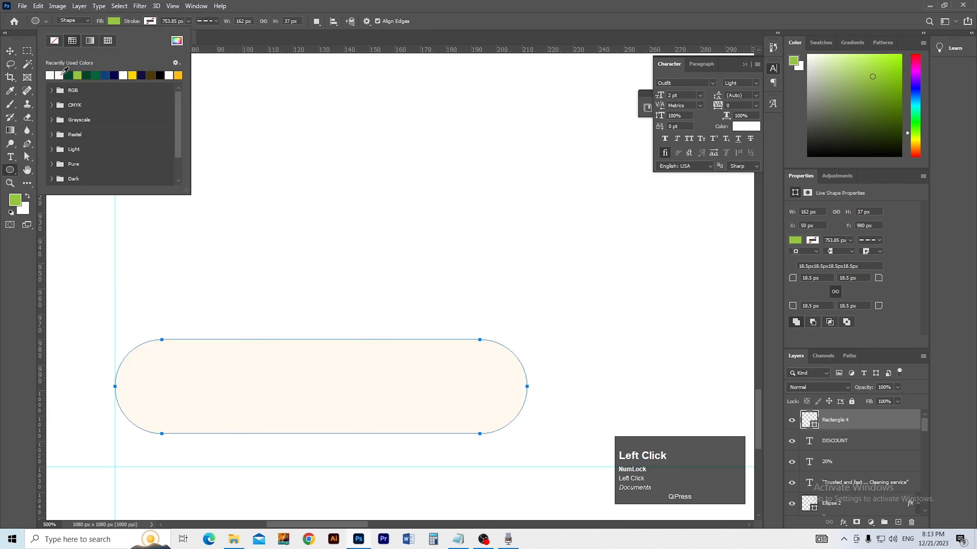
left_click(9, 48)
key("ctrl+z")
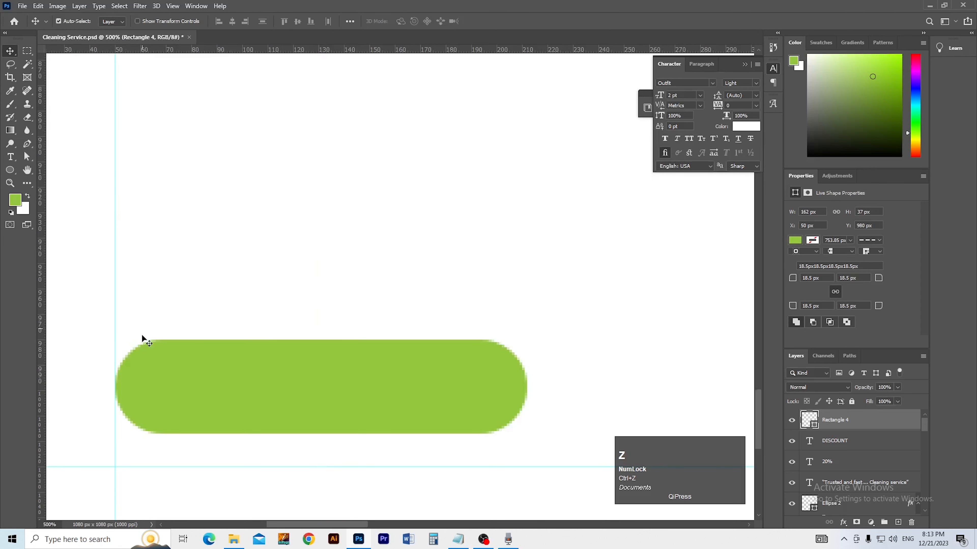
Step: Draw a circle over the pill's left end and fill it white
left_click(10, 170)
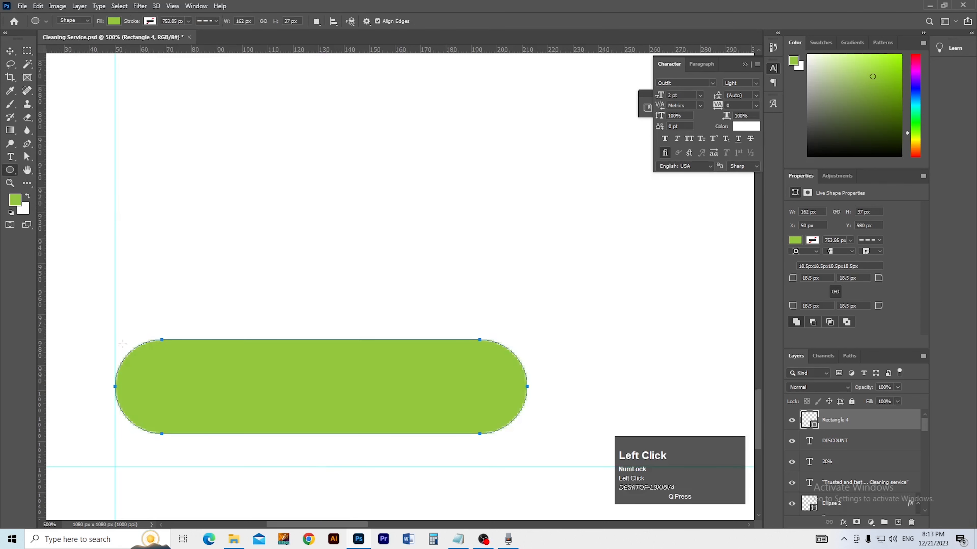
left_click_drag(135, 288, 233, 385)
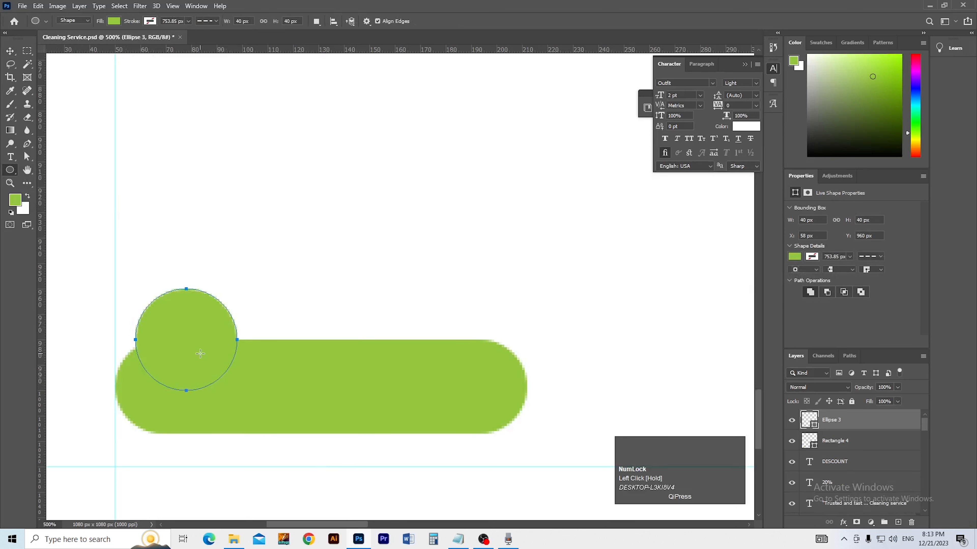
key("v")
left_click_drag(201, 342, 193, 388)
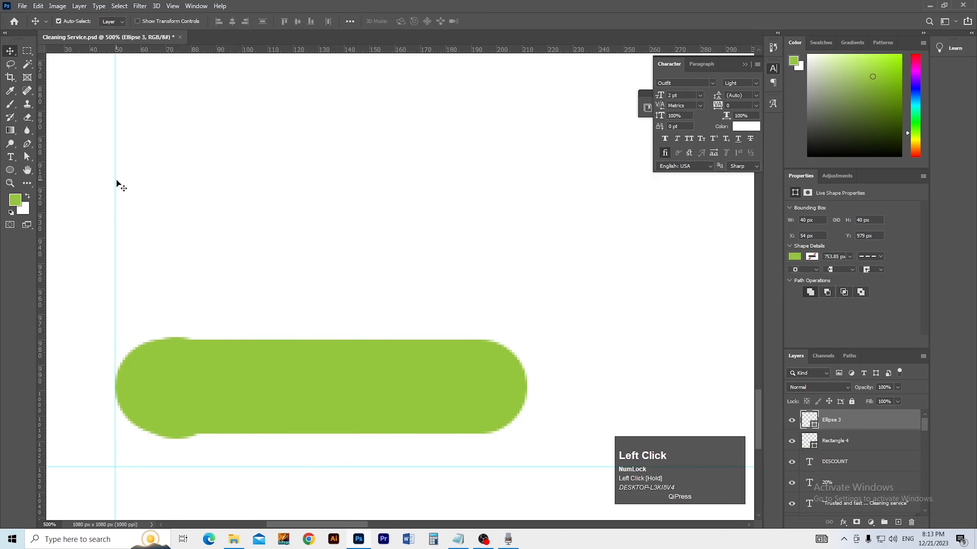
left_click(11, 170)
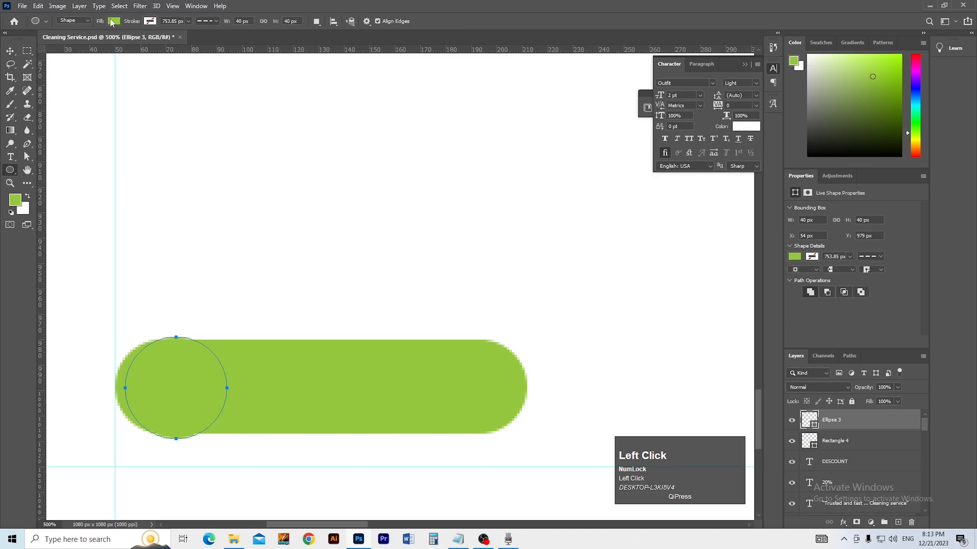
left_click(114, 21)
left_click(59, 75)
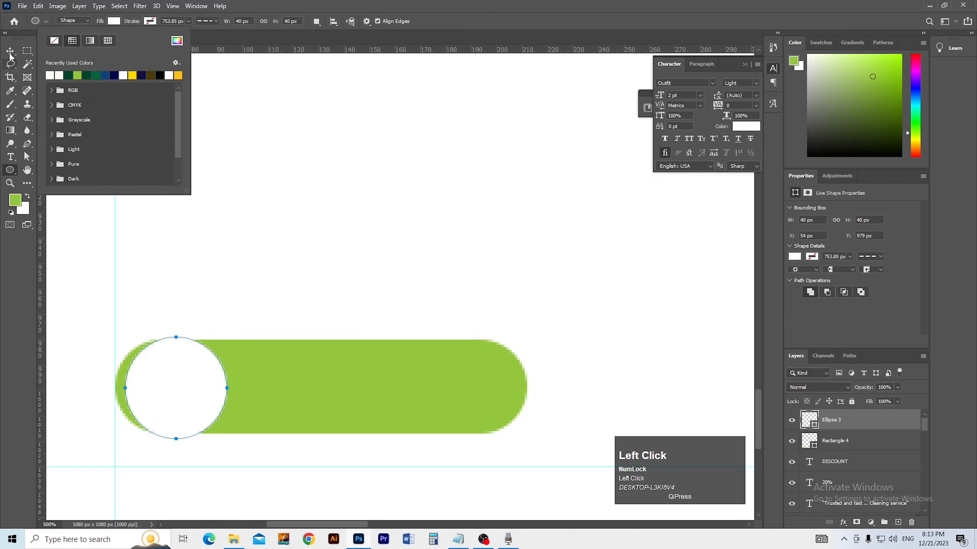
left_click(9, 61)
Step: Scale the white circle down to 35 px
key("ctrl+t")
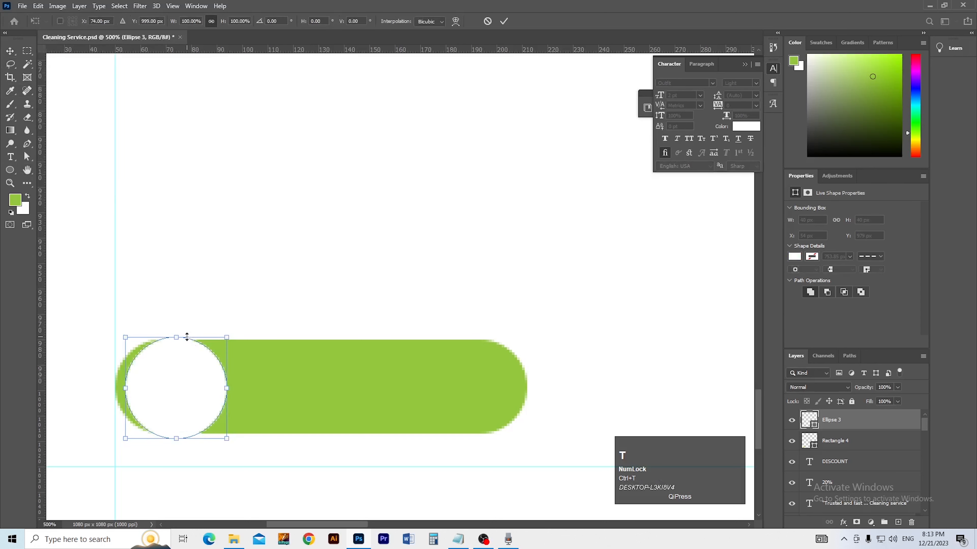
left_click_drag(176, 336, 176, 349)
double_click(177, 351)
left_click_drag(194, 396, 189, 391)
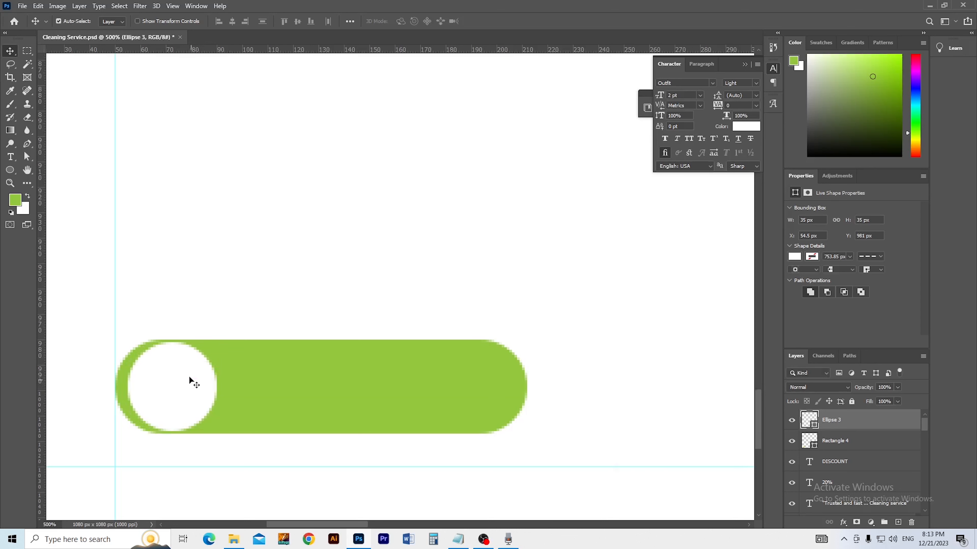
Step: Align the circle's vertical centre with the green bar and shift it to the left end
key("space")
left_click(239, 396, "shift")
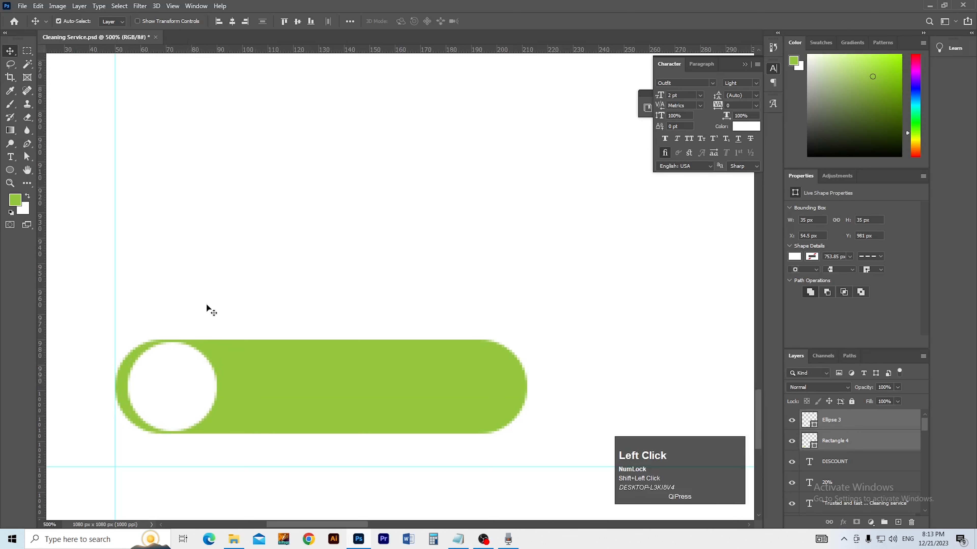
left_click(299, 23)
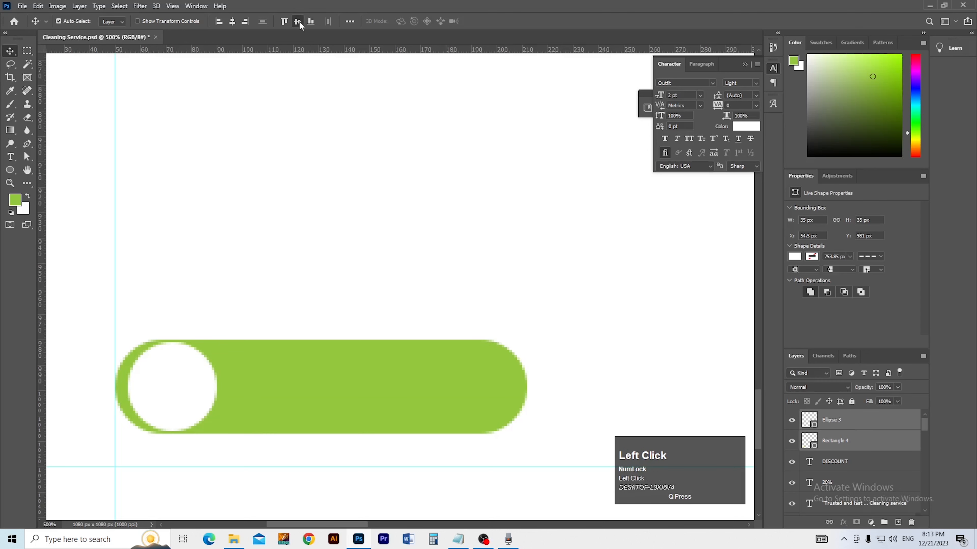
left_click(309, 174)
left_click_drag(193, 415, 191, 413)
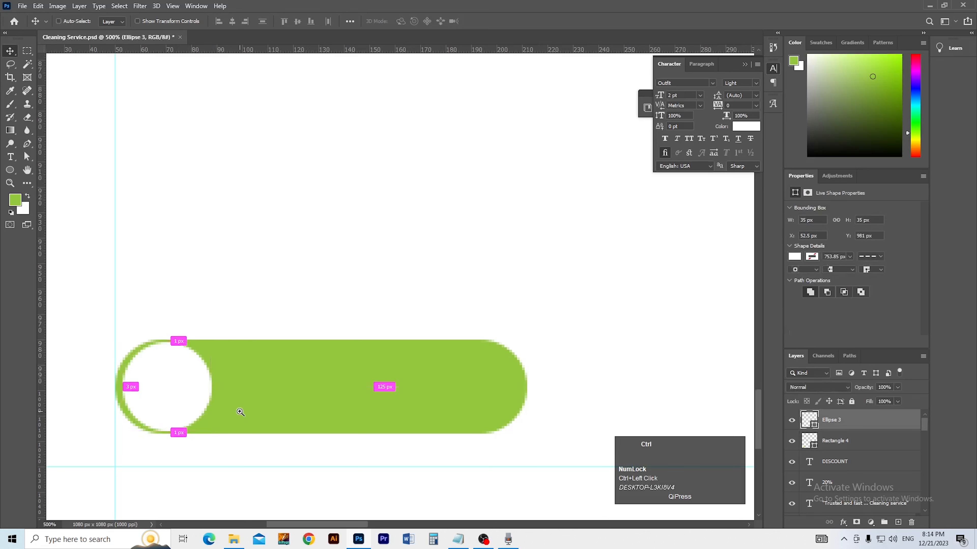
left_click(239, 409, "ctrl+alt")
left_click(254, 409, "ctrl+alt")
left_click(246, 410, "ctrl+alt")
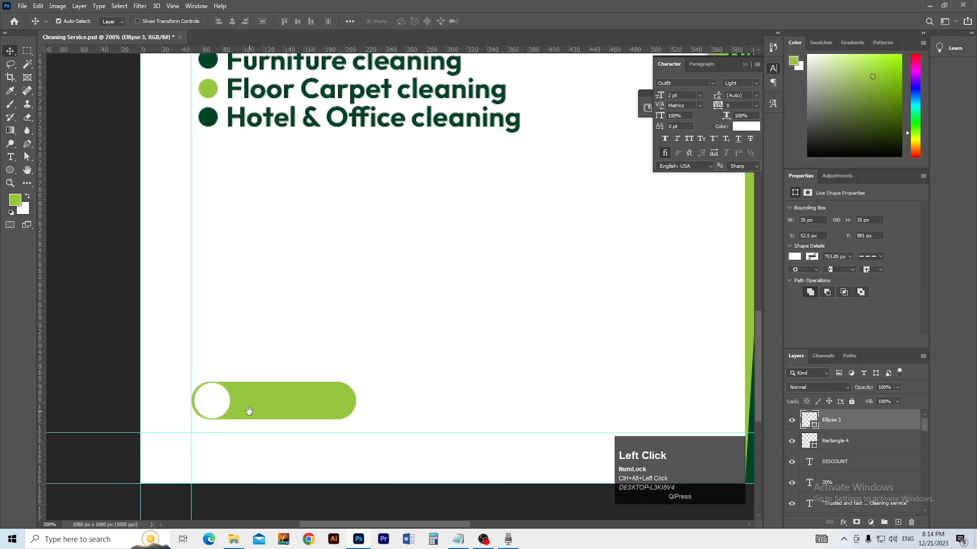
Step: Start a text layer above the button coloured with the bullet's dark green
key("t")
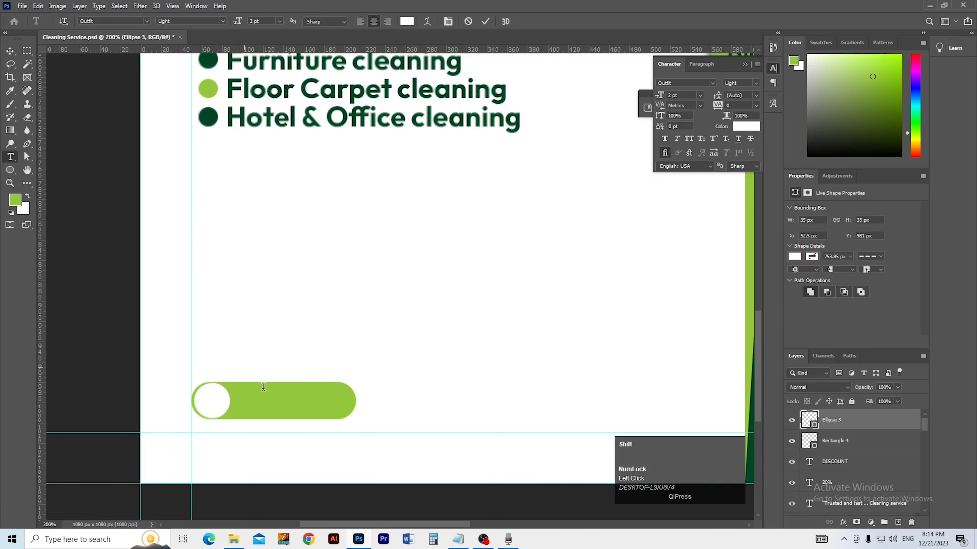
left_click(244, 370)
type("O")
key("ctrl+a")
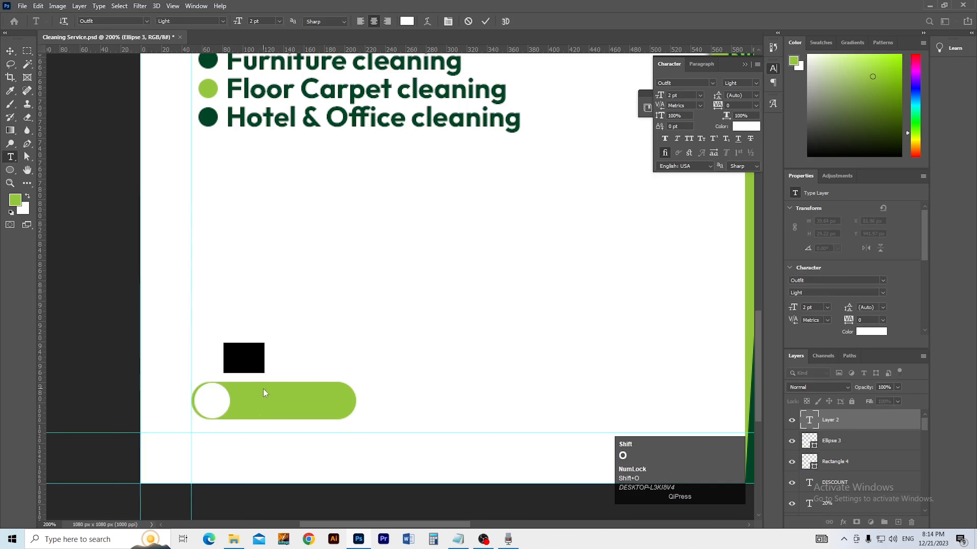
type("ORDER N")
key("ctrl+a")
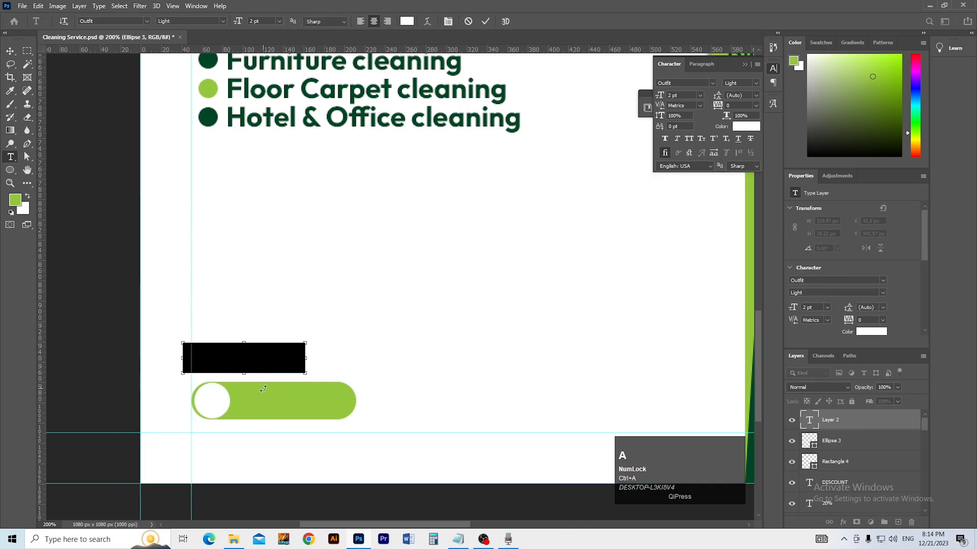
left_click(746, 127)
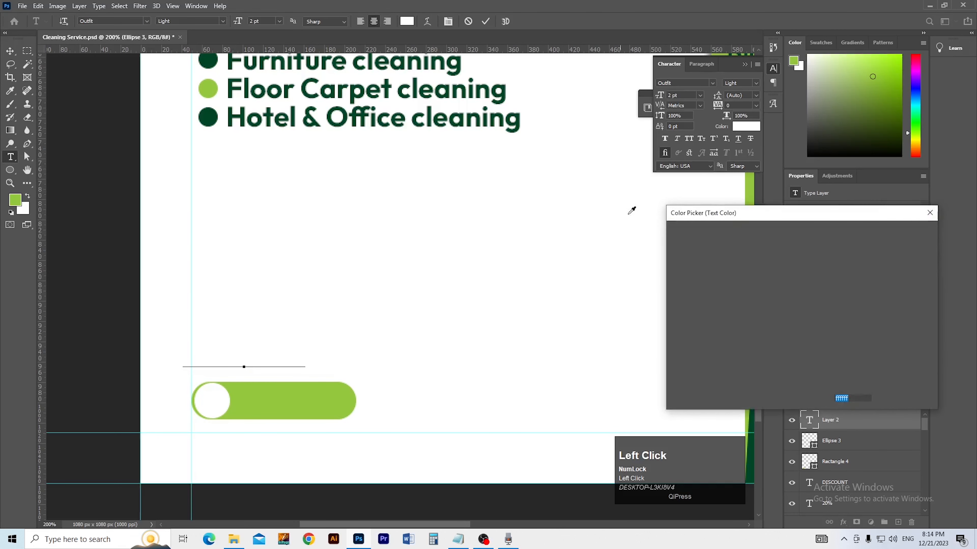
left_click_drag(768, 311, 802, 367)
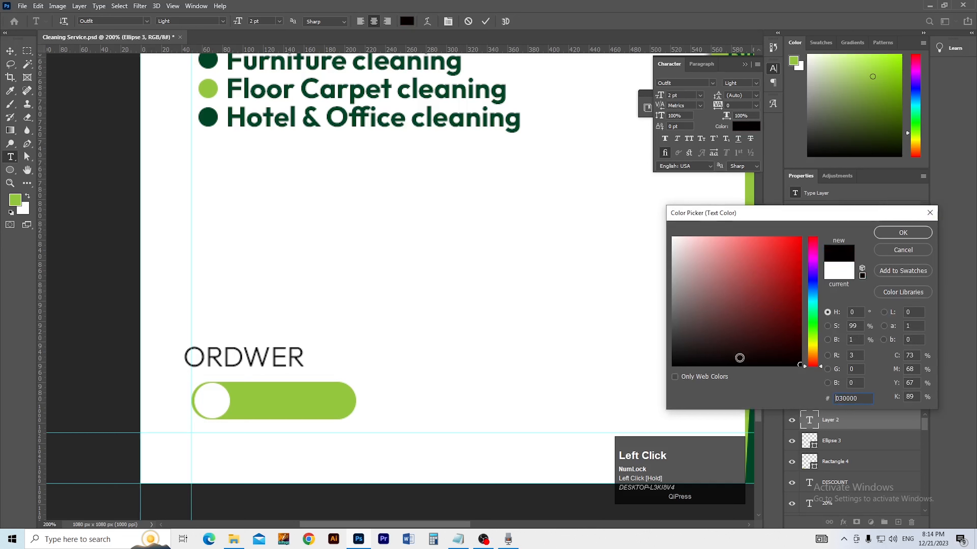
left_click(213, 114)
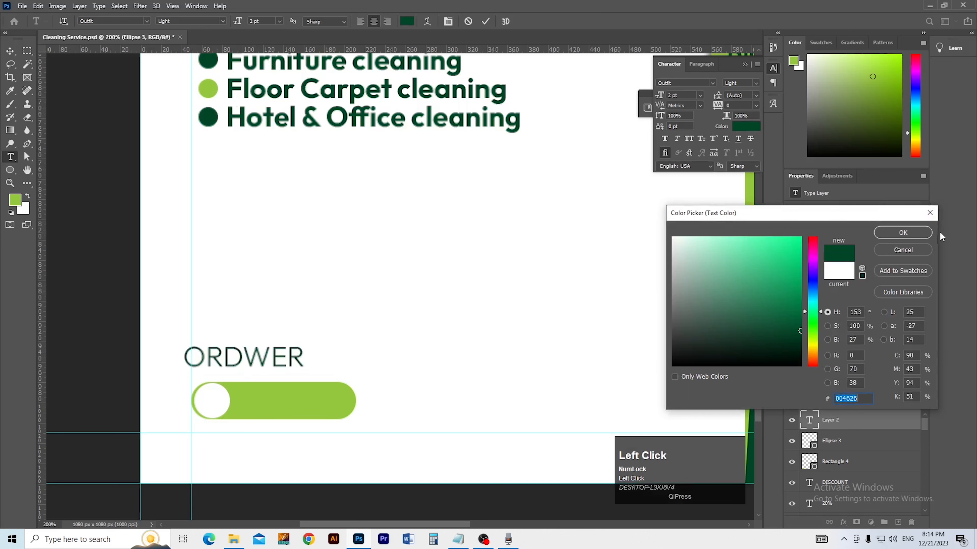
left_click(902, 233)
Step: Type 'CALL NOW' and make it Bold
type("C")
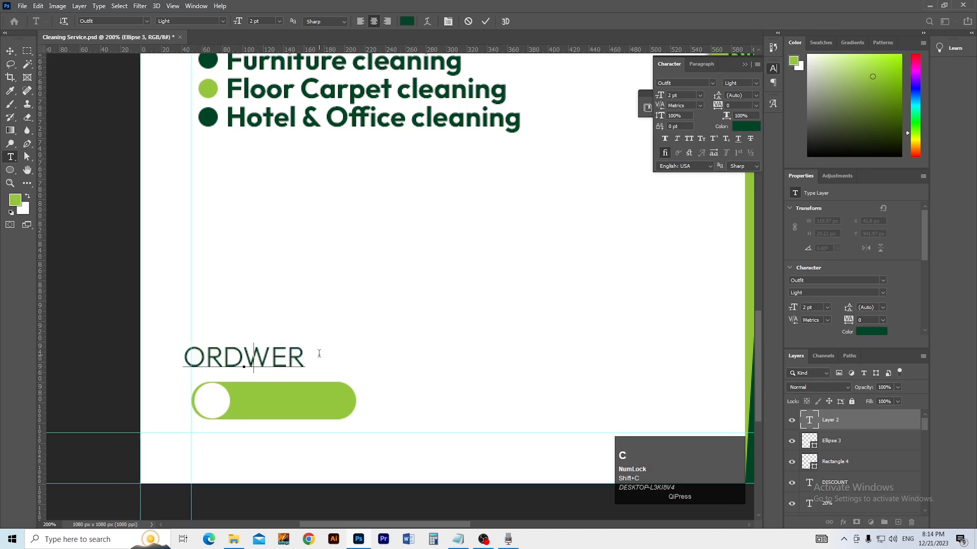
type("ALL NOW")
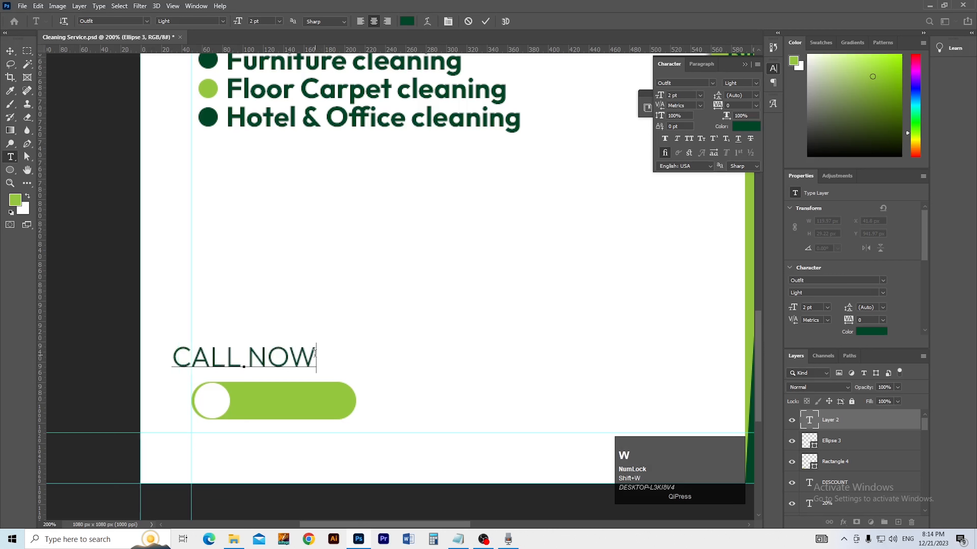
key("ctrl+a")
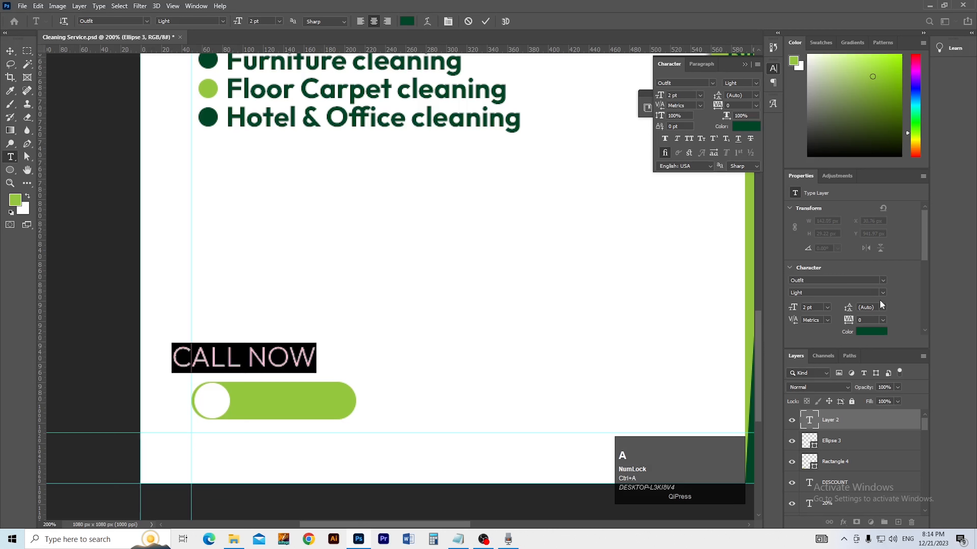
left_click(879, 292)
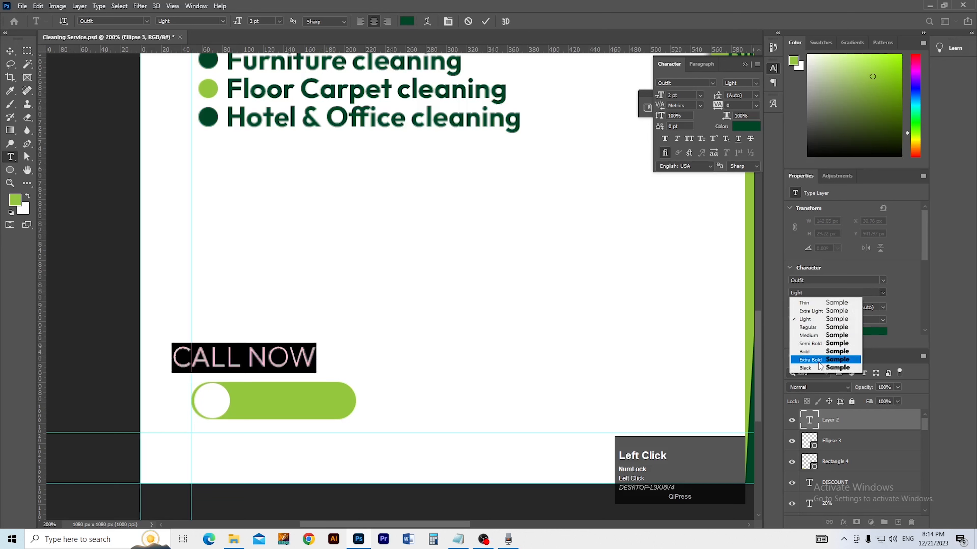
left_click(815, 351)
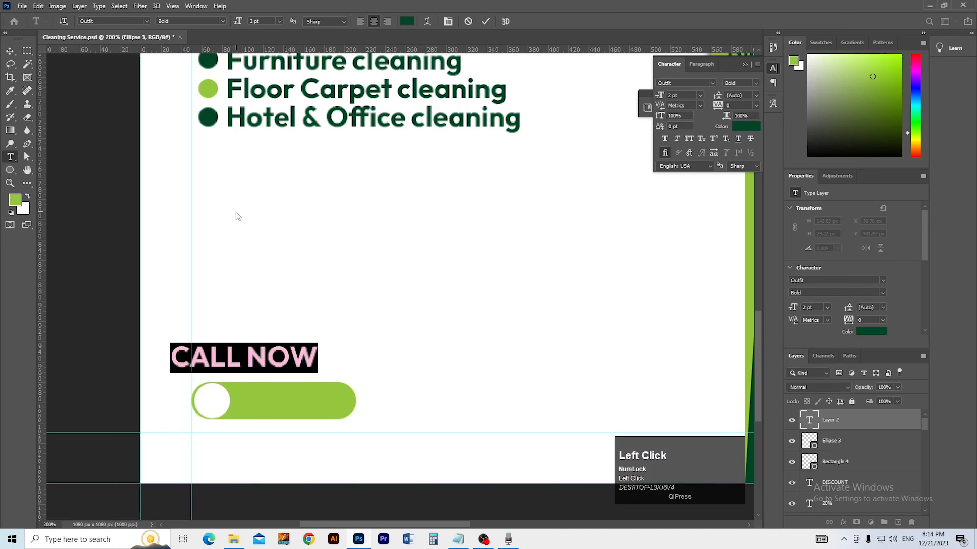
left_click(9, 52)
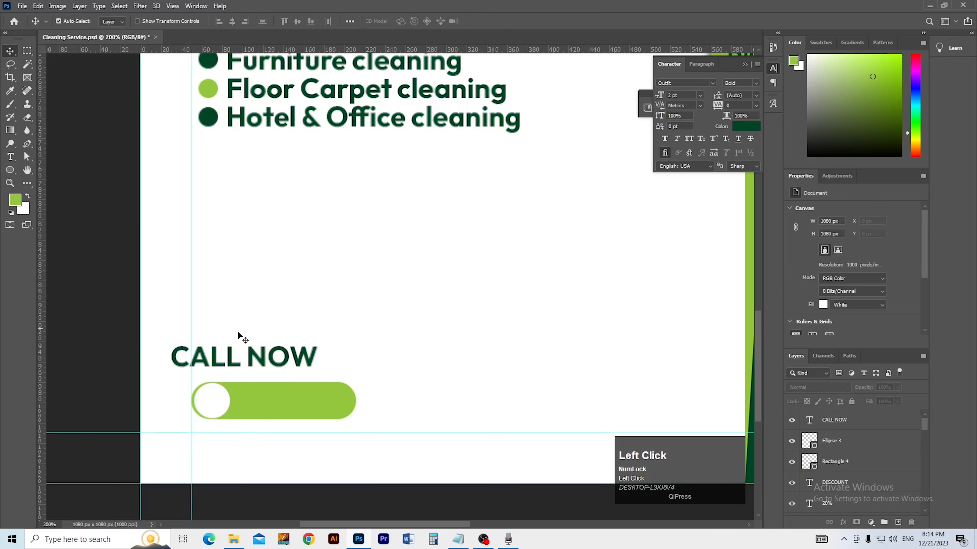
Step: Move the CALL NOW text onto the green button and scale it down to fit
left_click_drag(214, 370, 264, 407)
key("ctrl+t")
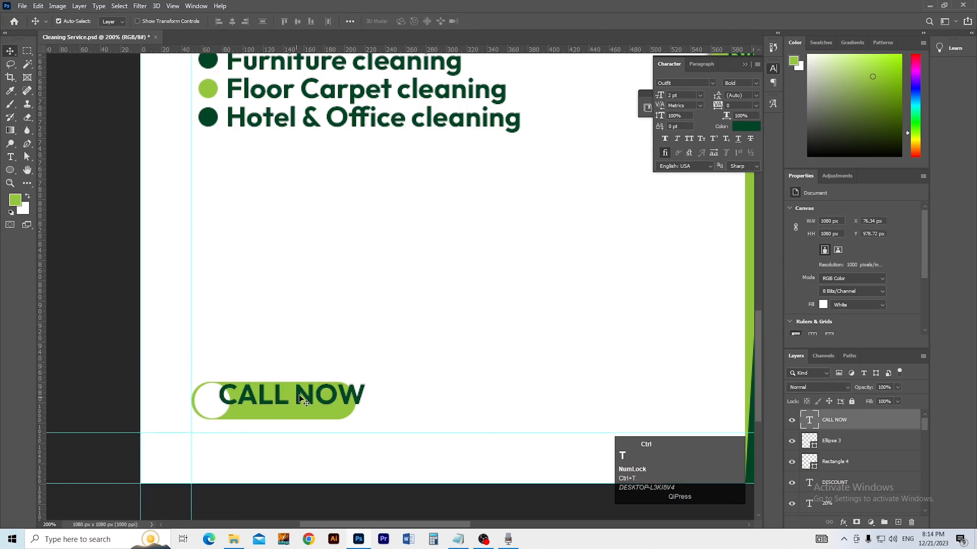
left_click_drag(303, 380, 262, 410)
key("Return")
Step: Select the button shapes together and nudge the whole button upward
left_click(848, 468, "shift")
key("shift+Up")
key("shift+Up")
key("shift+Up")
key("shift+Down")
key("shift+Up")
left_click_drag(389, 396, 300, 380)
Step: Duplicate the CALL NOW text layer and move the copy below the button
left_click(390, 354)
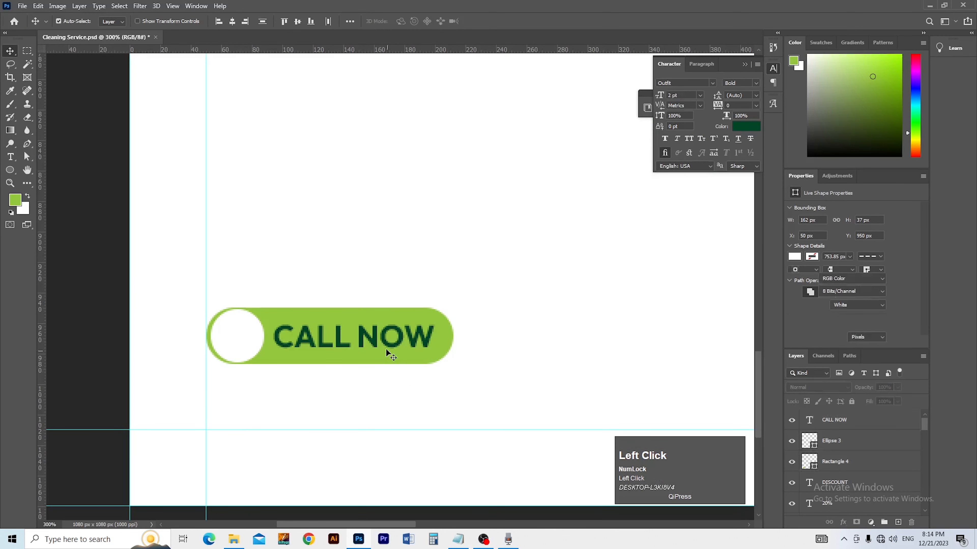
left_click_drag(376, 335, 361, 379)
key("ctrl+z")
key("ctrl+j")
left_click_drag(365, 342, 320, 388)
Step: Replace the CALL NOW copy with the phone number and shift it slightly right
key("t")
triple_click(260, 385)
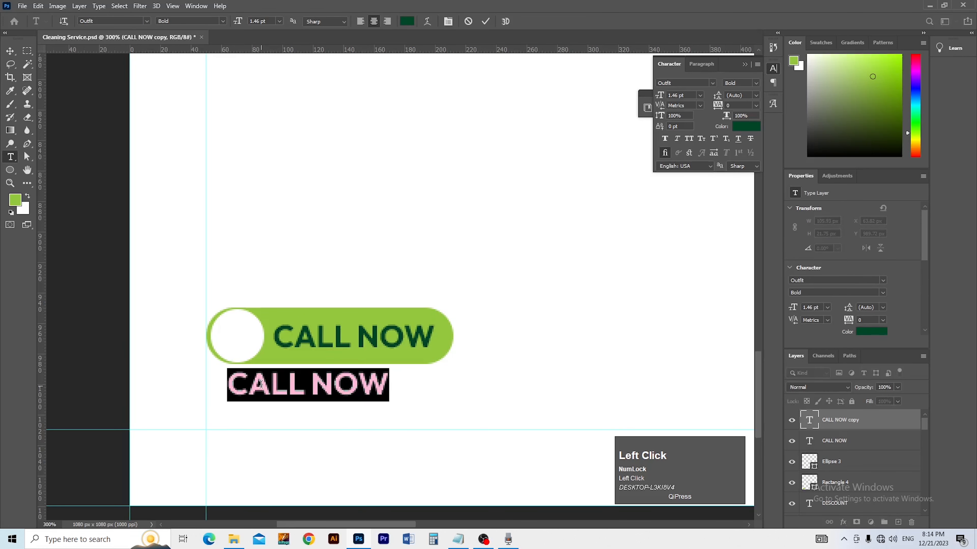
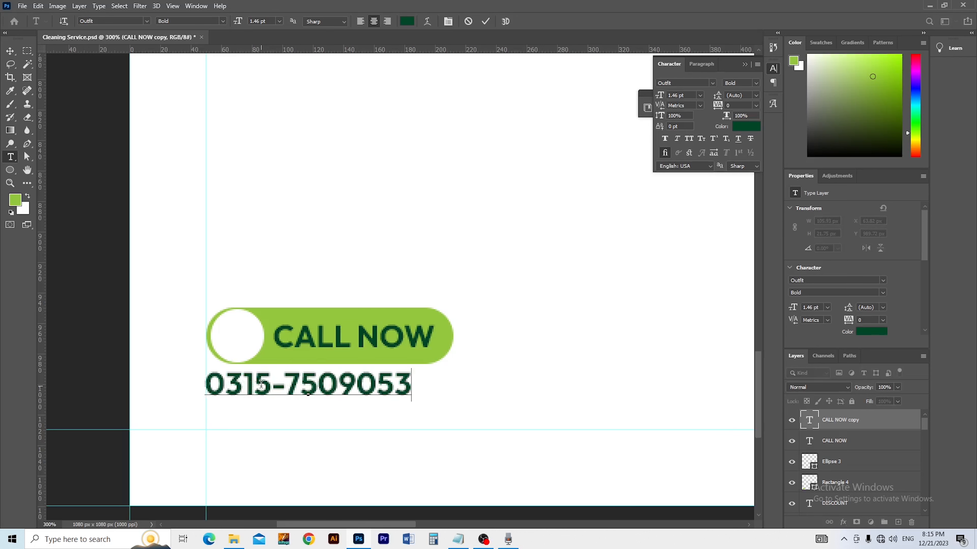
left_click(10, 51)
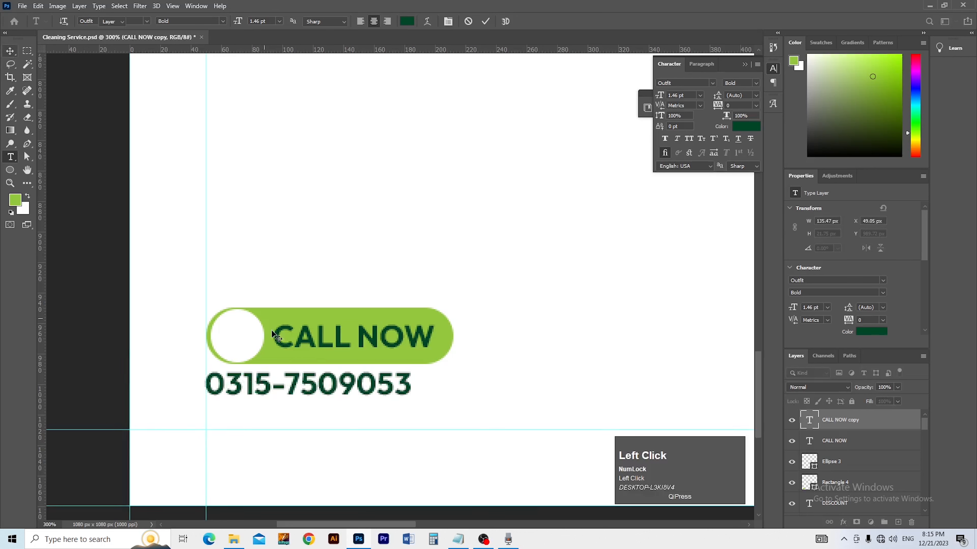
left_click_drag(270, 385, 285, 385)
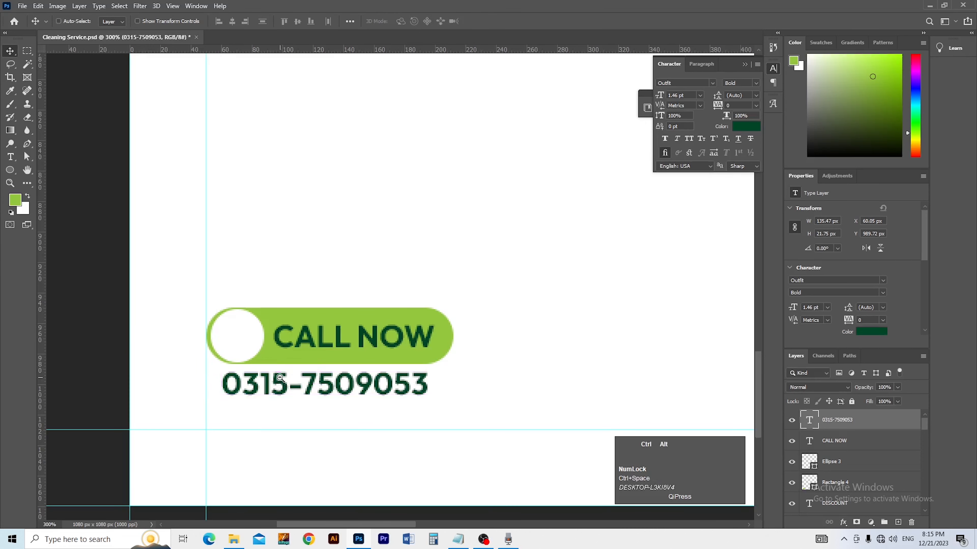
left_click(285, 385, "ctrl+alt")
left_click(297, 395, "ctrl+alt")
left_click(293, 395, "ctrl")
left_click(294, 395, "ctrl")
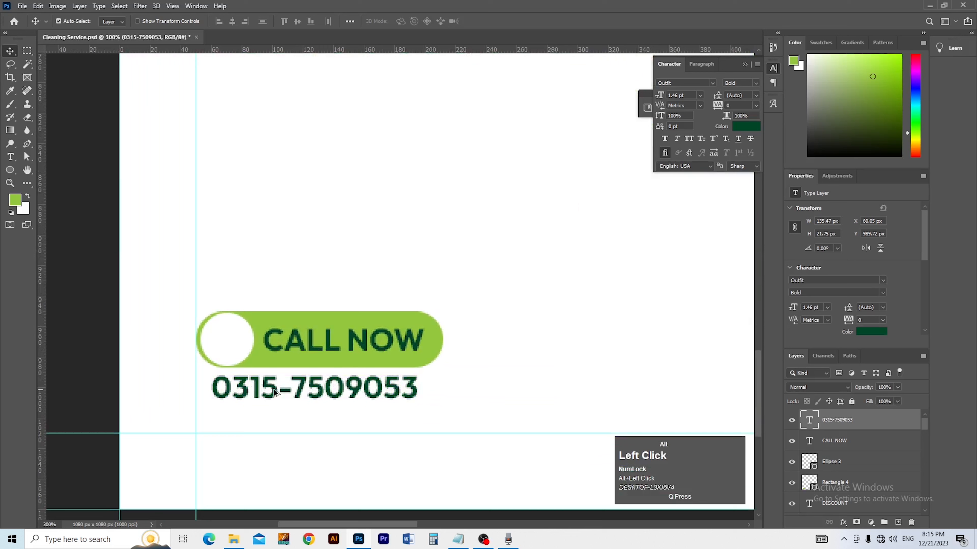
Step: Duplicate the phone number line below and retype it as the website address
left_click_drag(273, 398, 271, 422)
key("t")
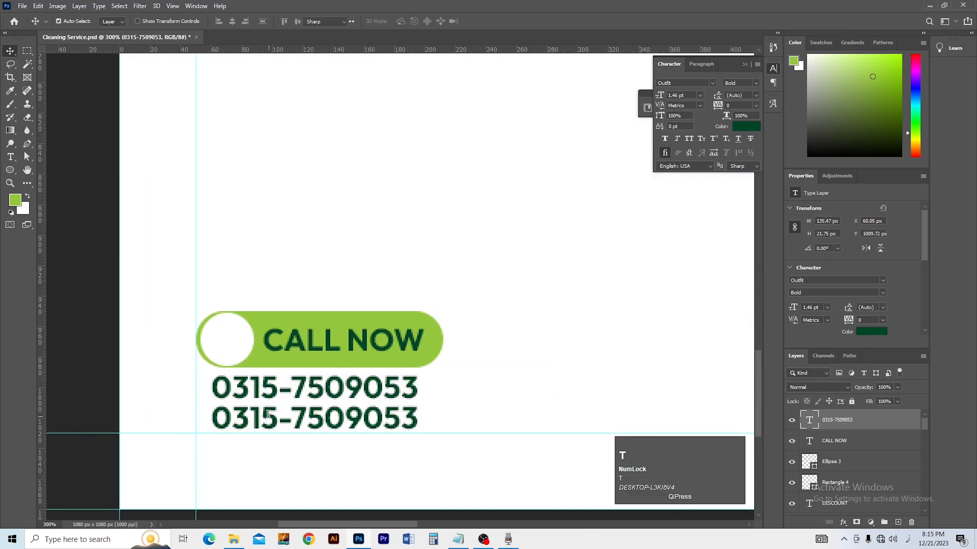
double_click(268, 415)
type("ww")
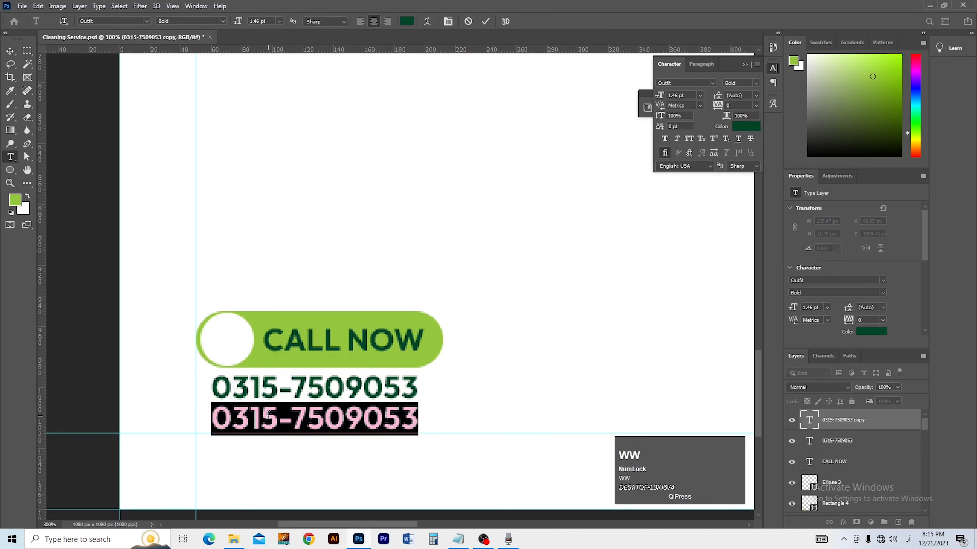
key("alt+shift")
type("W")
key("ctrl+a")
type("W")
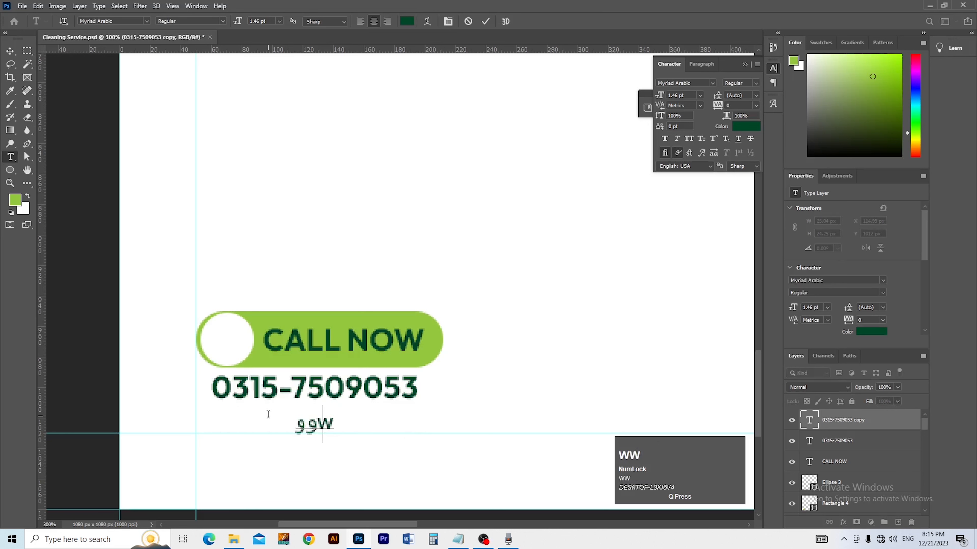
type("ww.irfankhang")
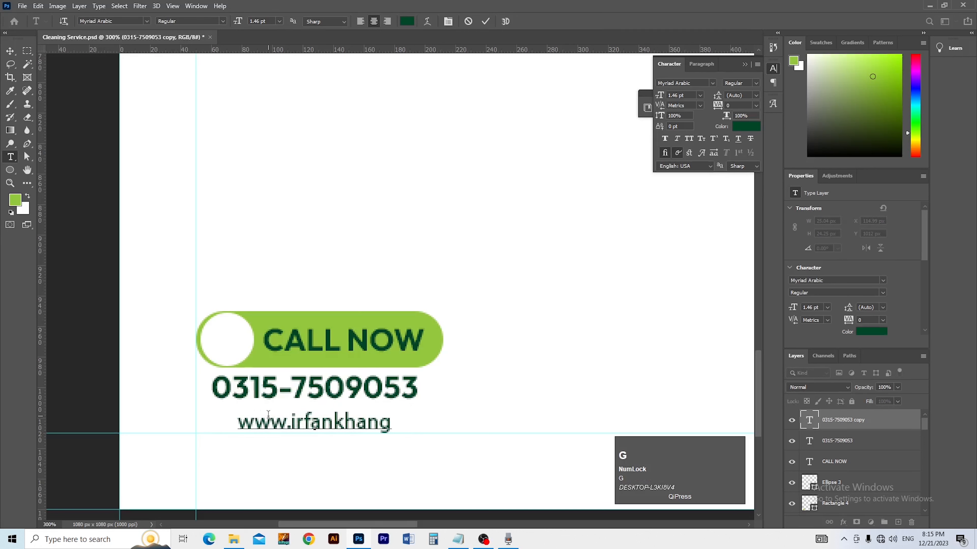
type("fx.com")
Step: Commit the website address text, fit the flyer in view, and save
left_click(9, 51)
key("ctrl+0")
key("ctrl+s")
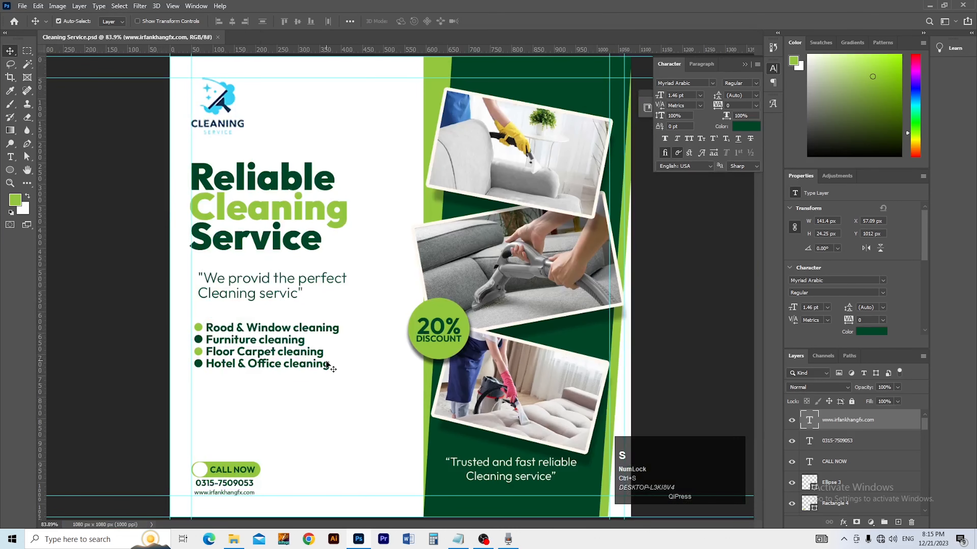
Step: Place the blue texture image from File Explorer and send it to the bottom layer
key("alt+Tab")
key("alt+Tab")
key("alt+Tab")
left_click_drag(365, 304, 328, 133)
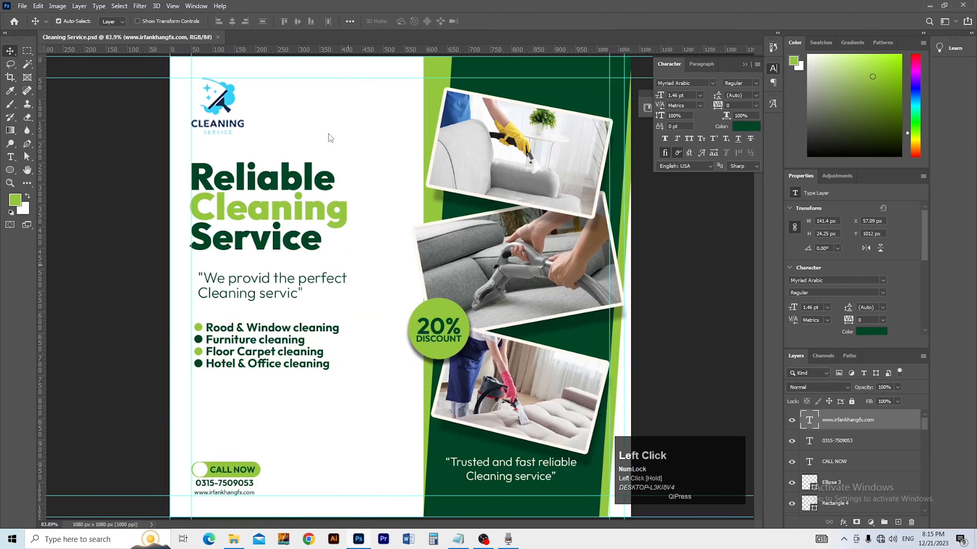
key("Return")
key("shift+ctrl")
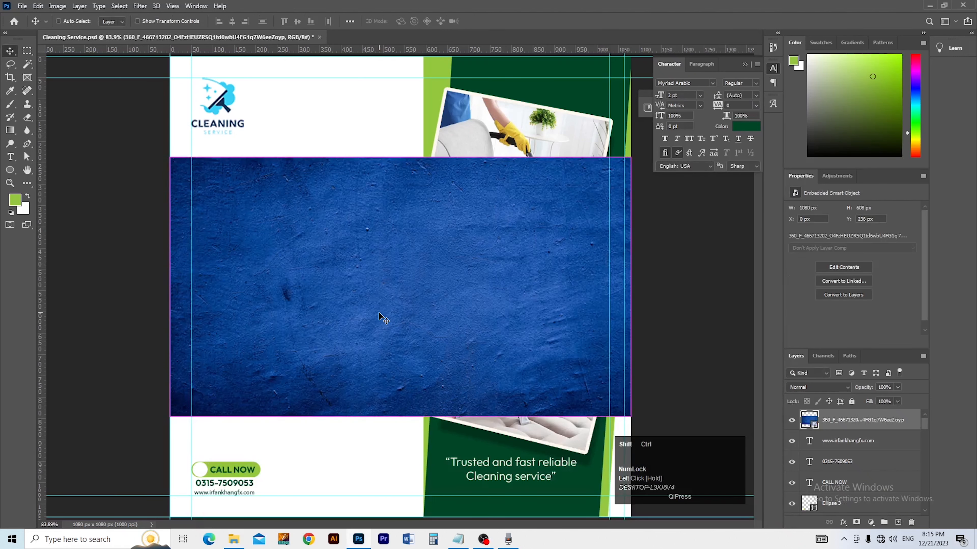
key("ctrl+shift+bracketleft")
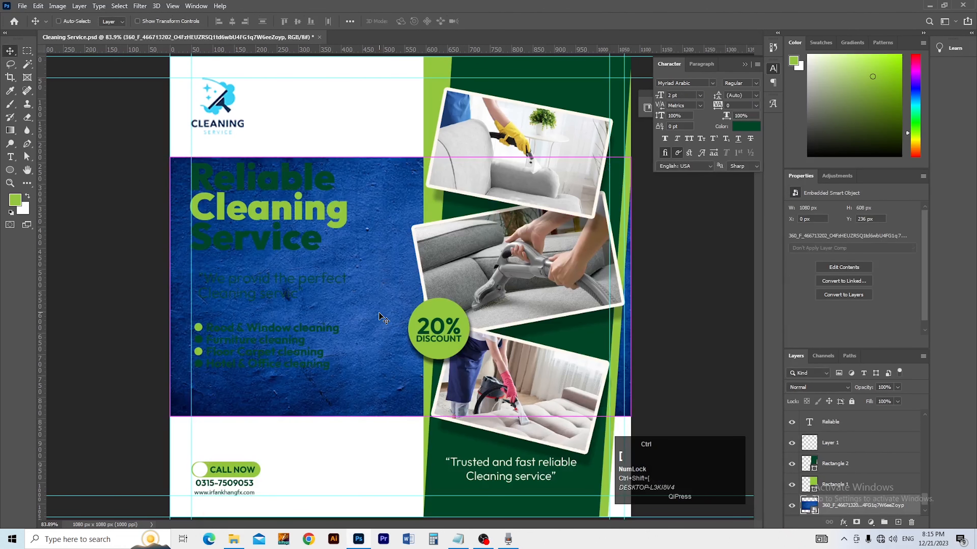
left_click(378, 313, "ctrl+alt")
key("ctrl+t")
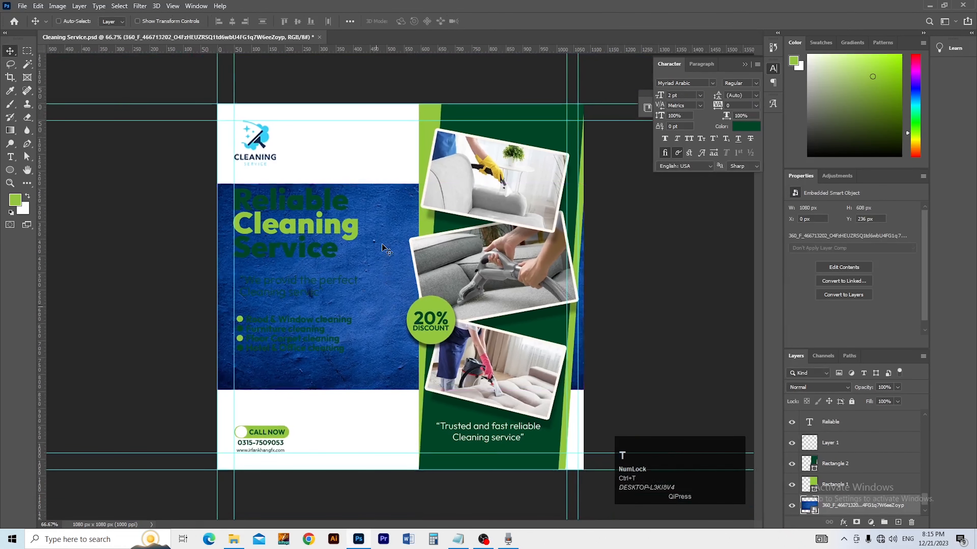
Step: Stretch the blue texture over the whole canvas and fade it to 33% opacity, 5% fill
left_click_drag(400, 184, 405, 103)
key("Return")
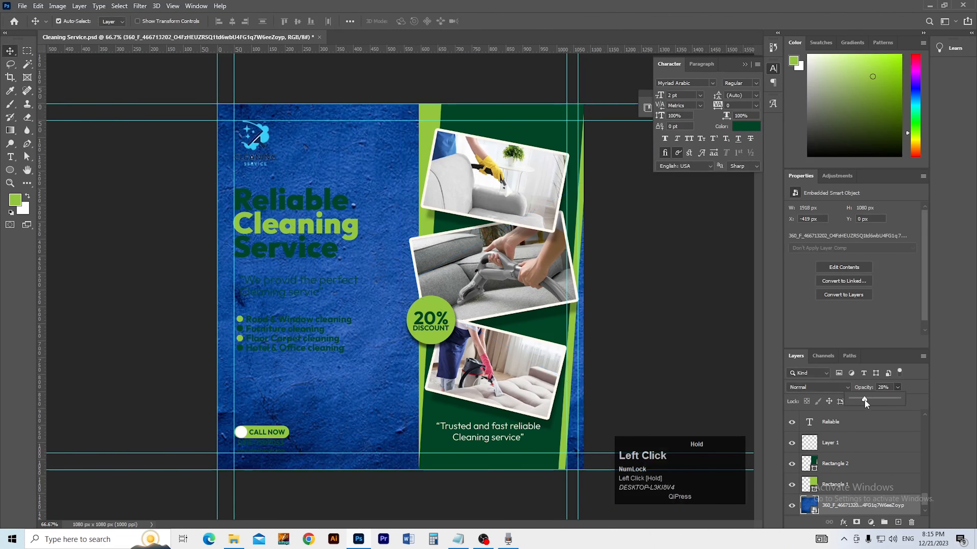
left_click_drag(862, 401, 859, 400)
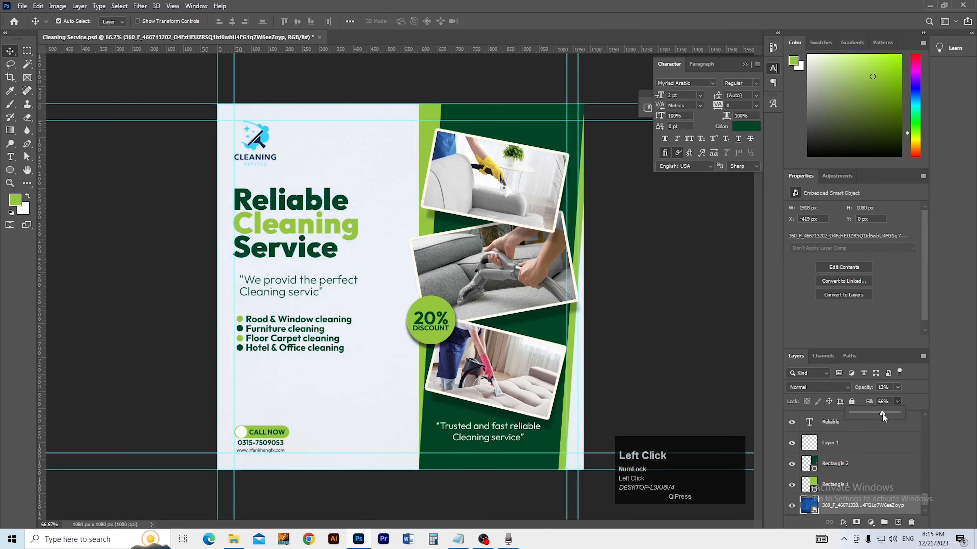
left_click(897, 387)
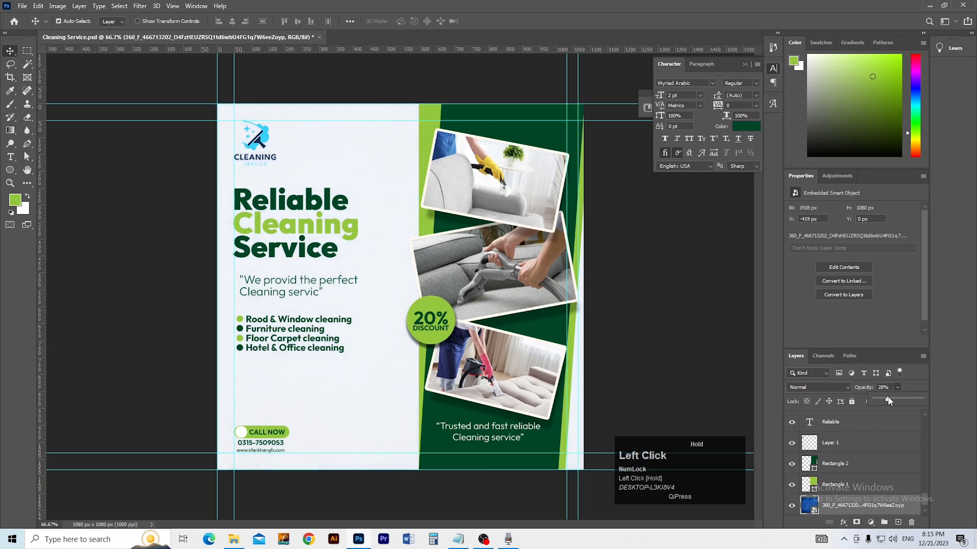
left_click(835, 387)
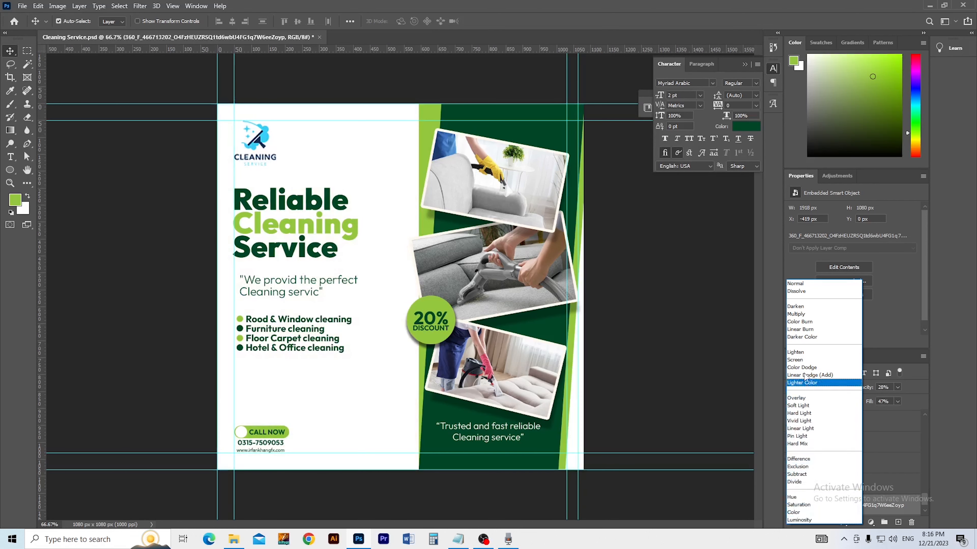
left_click(795, 283)
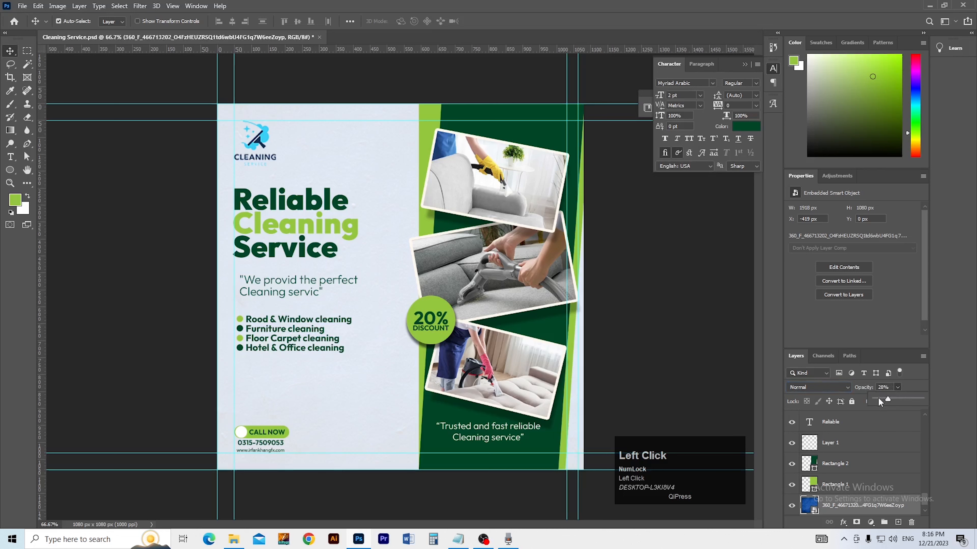
left_click_drag(909, 400, 884, 415)
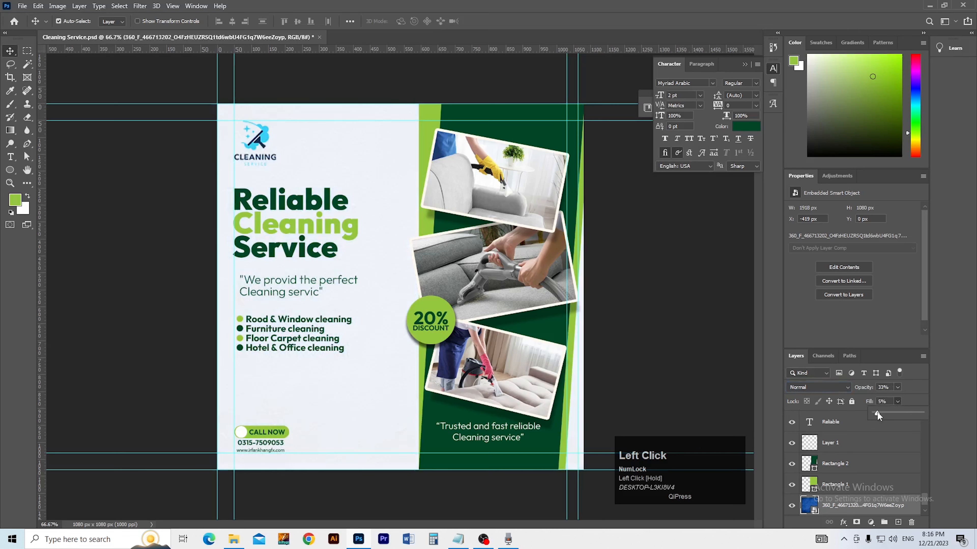
left_click(660, 401)
left_click(332, 387, "ctrl")
Step: Save the flyer, then open Chrome and enter 'Pattern' in the search box
key("ctrl+s")
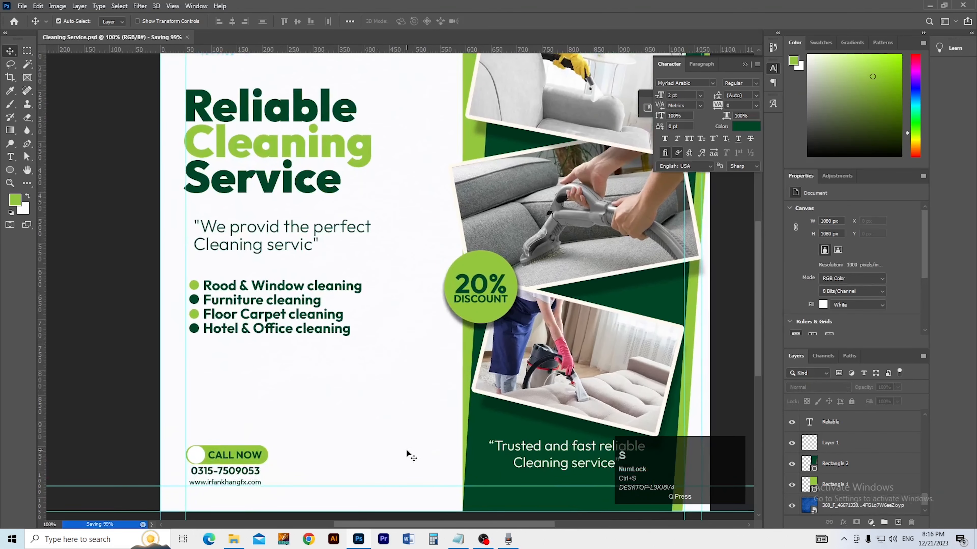
left_click(308, 539)
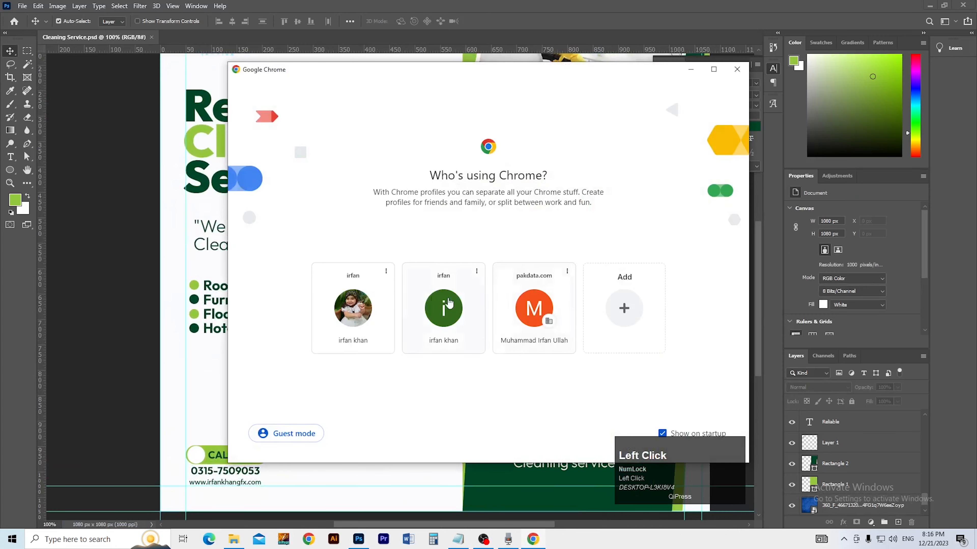
left_click(349, 304)
type("P")
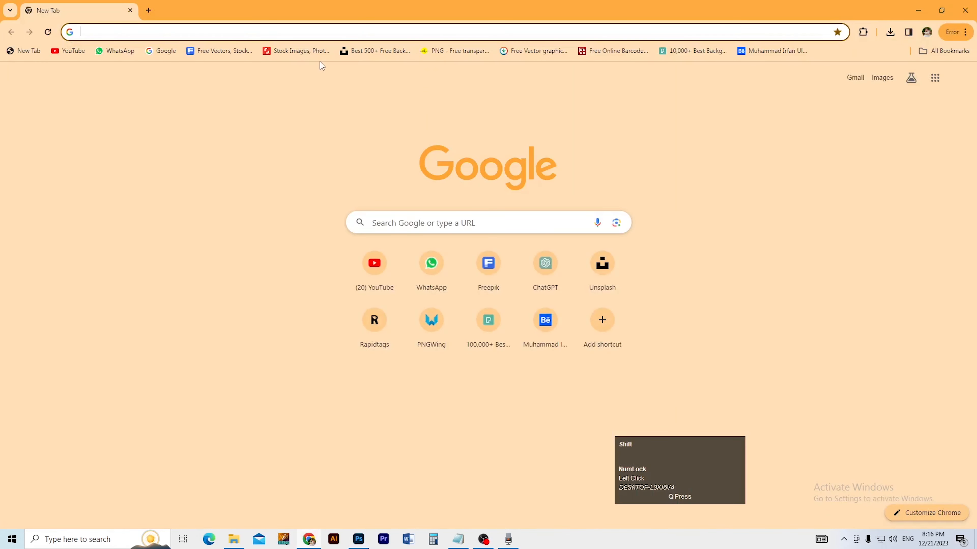
type("attern")
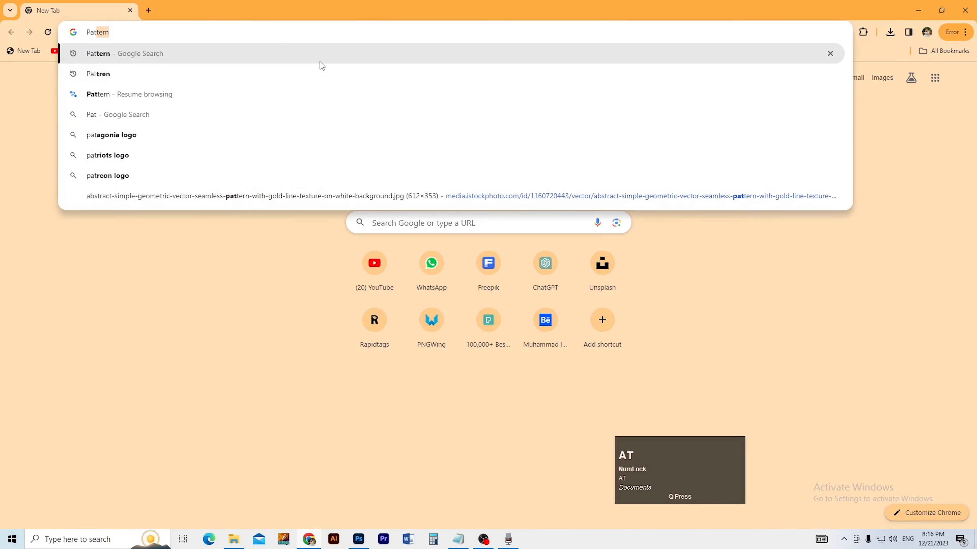
Step: Search Google Images for 'Pattern' and open the grey wavy pattern full-size in a new tab
key("Return")
left_click(168, 99)
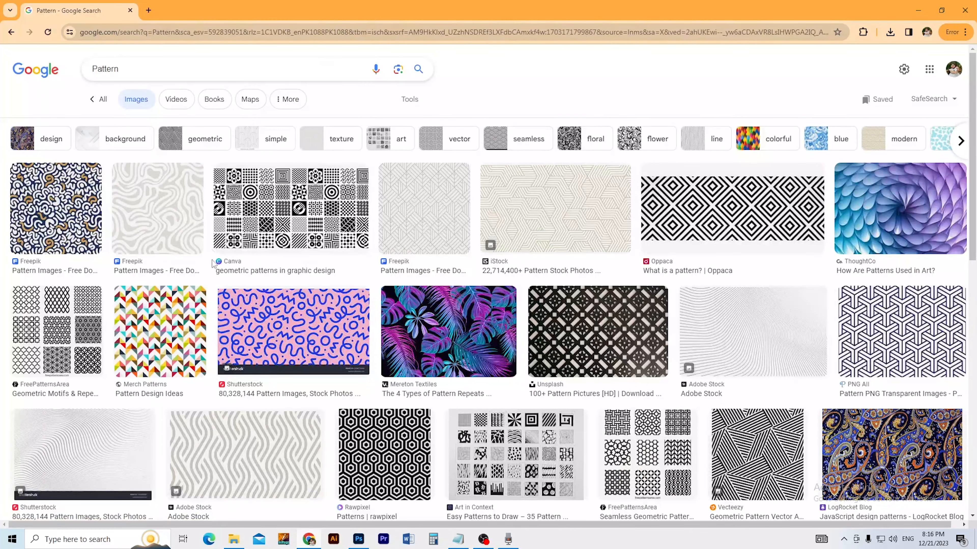
left_click(245, 454)
right_click(681, 187)
left_click(736, 321)
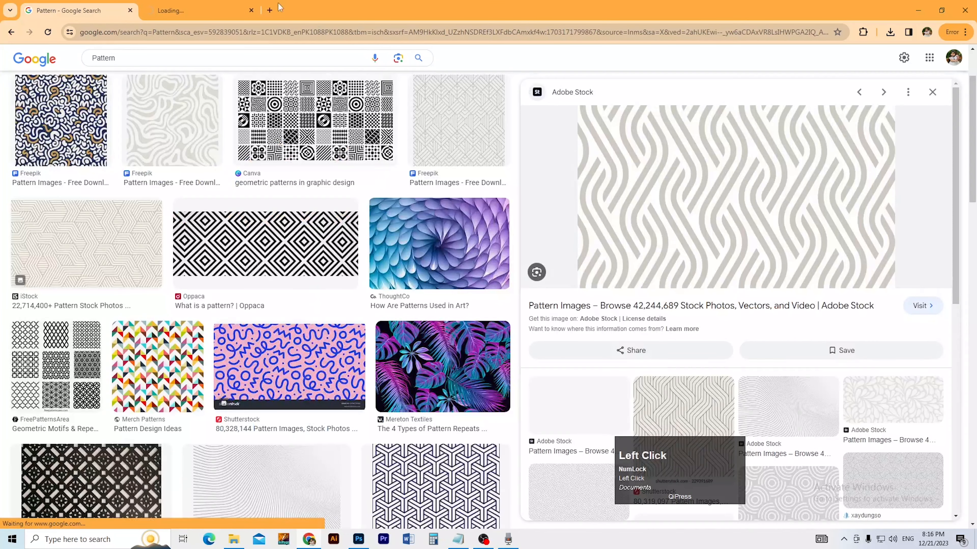
left_click(210, 9)
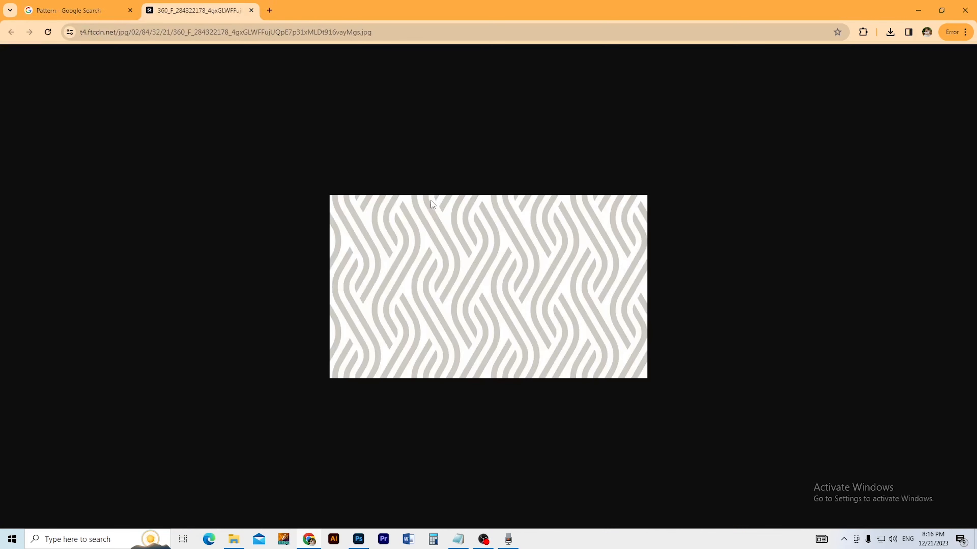
right_click(446, 220)
Step: Copy the wavy pattern image and paste it into the Photoshop flyer
left_click(490, 262)
key("alt+Tab")
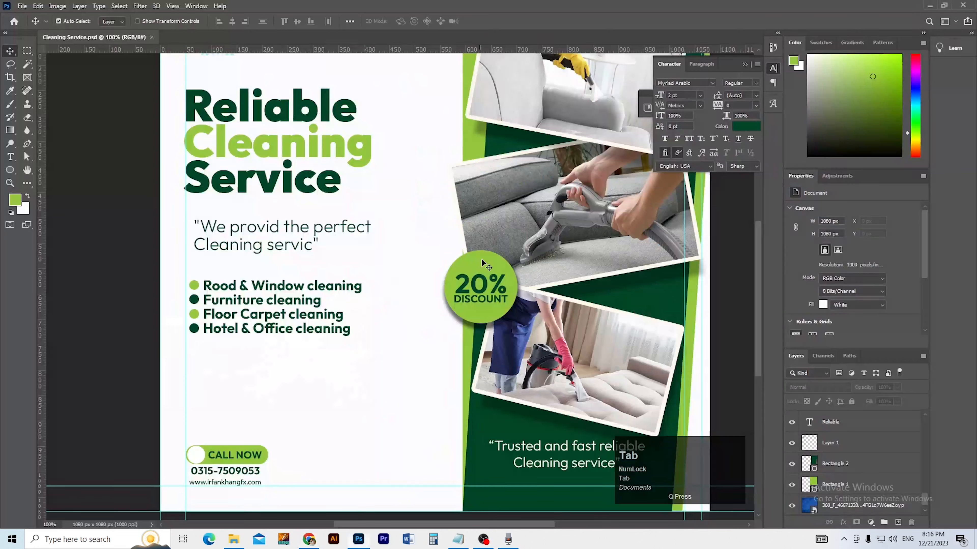
key("ctrl+v")
left_click(371, 280, "ctrl+alt")
left_click(371, 280, "ctrl+alt")
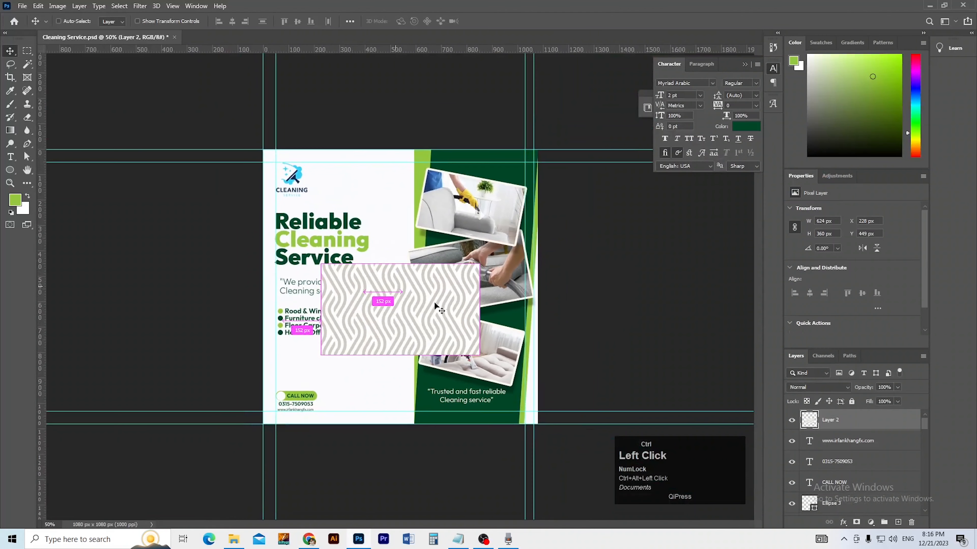
key("t")
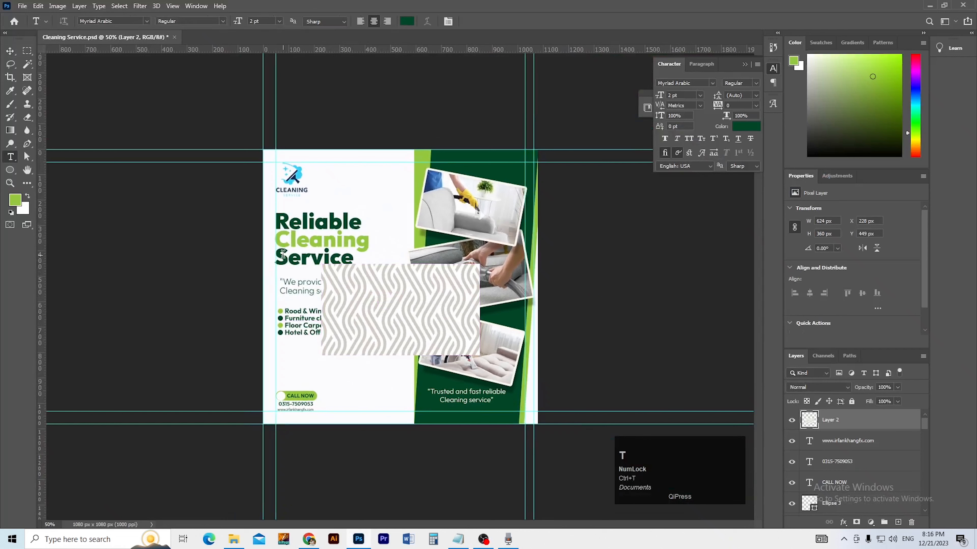
left_click(10, 51)
left_click(214, 268, "ctrl")
key("ctrl+t")
left_click(446, 339)
Step: Rotate the pattern 90°, enlarge it over the left side, send it to the bottom at 15% opacity
key("ctrl+t")
left_click_drag(487, 361, 394, 176)
key("Return")
key("ctrl+t")
left_click_drag(380, 241, 322, 220)
key("Return")
key("ctrl+shift+bracketleft")
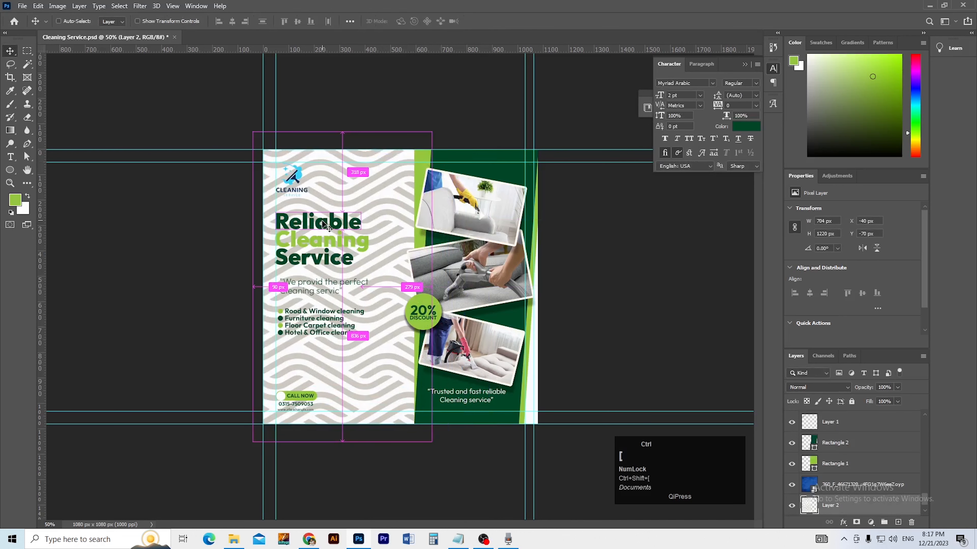
left_click(896, 387)
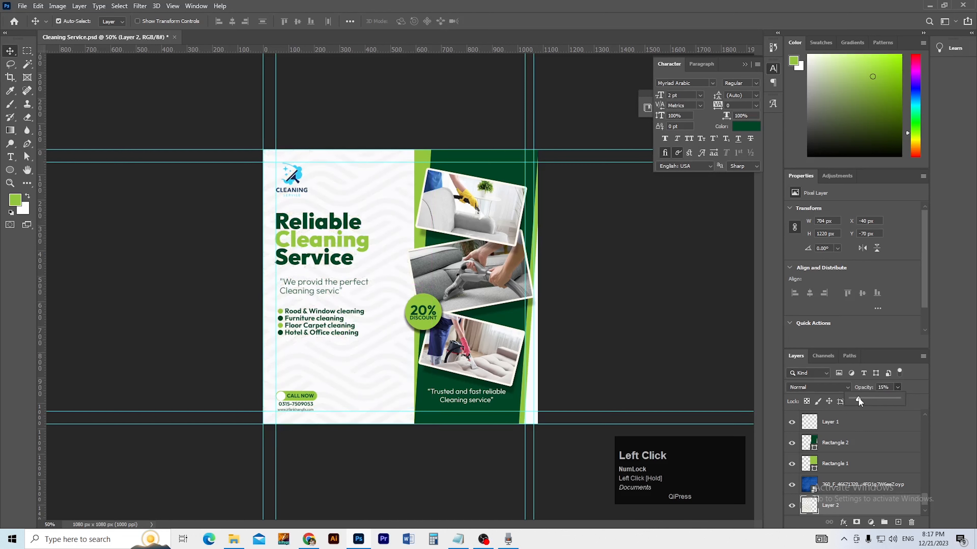
Step: Set the pattern layer's blend mode to Multiply and move it up one layer
left_click(831, 386)
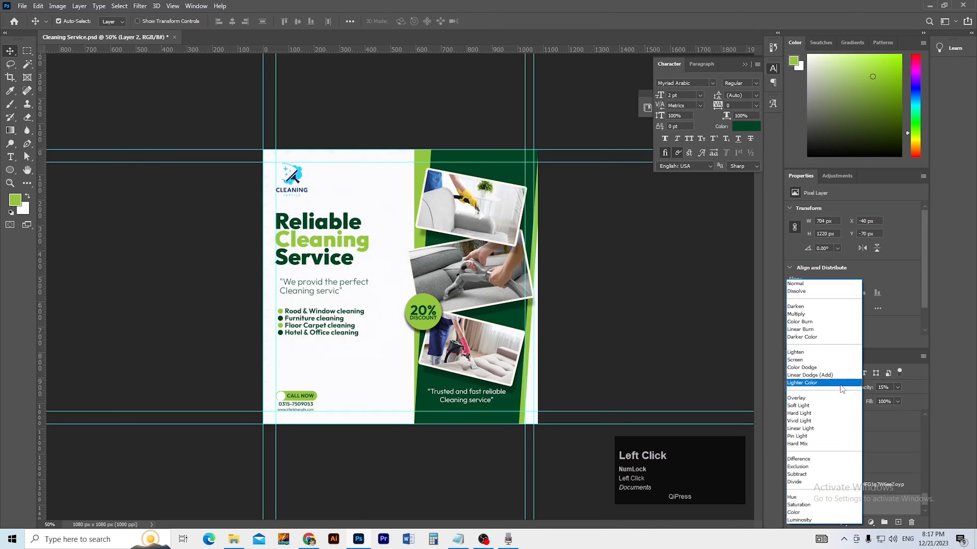
left_click(806, 314)
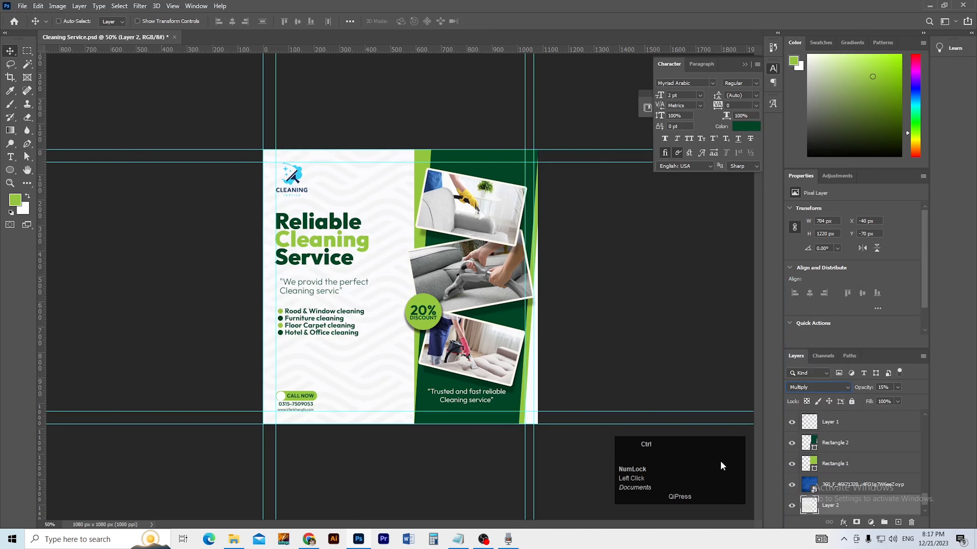
key("ctrl+bracketright")
key("ctrl+bracketright")
key("ctrl+bracketright")
key("ctrl+bracketright")
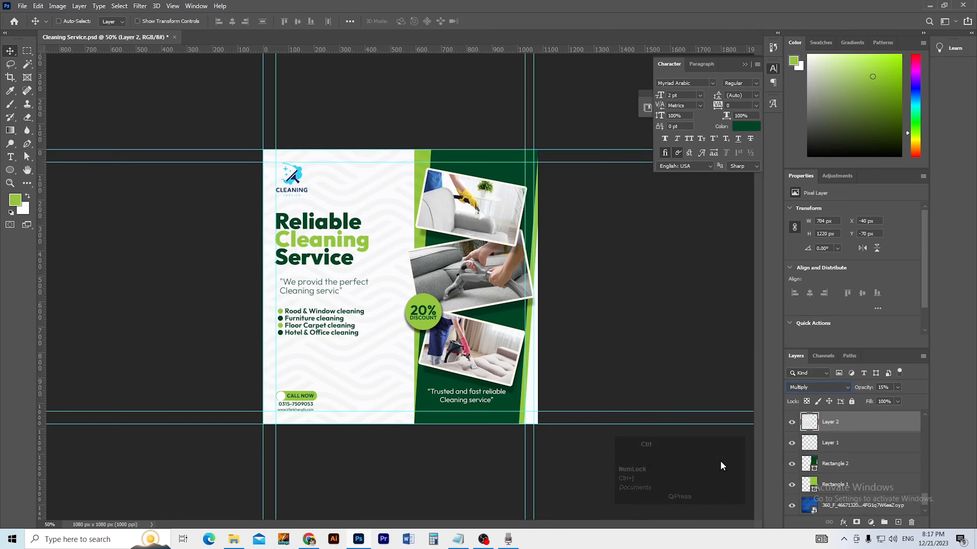
left_click(441, 360, "ctrl")
left_click(481, 364, "ctrl")
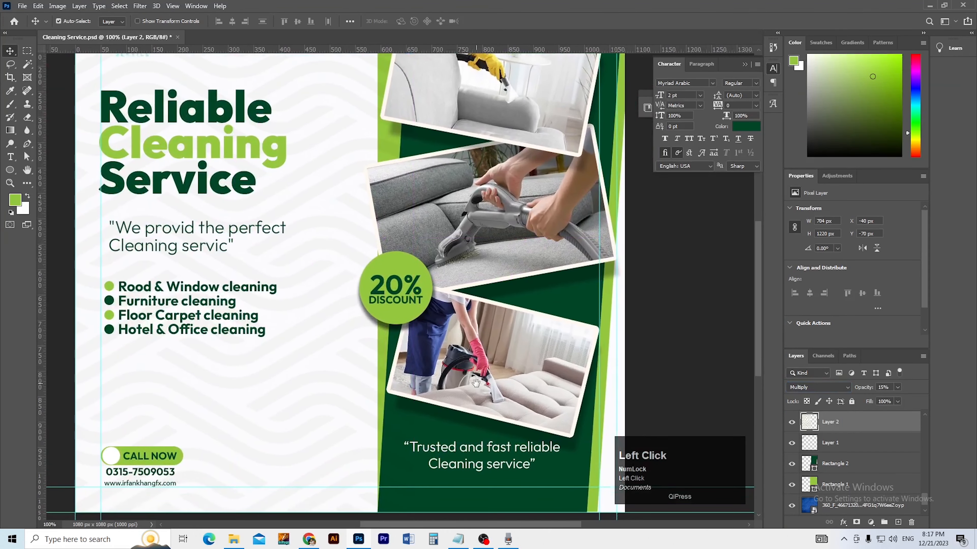
left_click(481, 389, "ctrl+alt")
Step: Enlarge and reposition the pattern layer so it covers the whole canvas
key("ctrl+t")
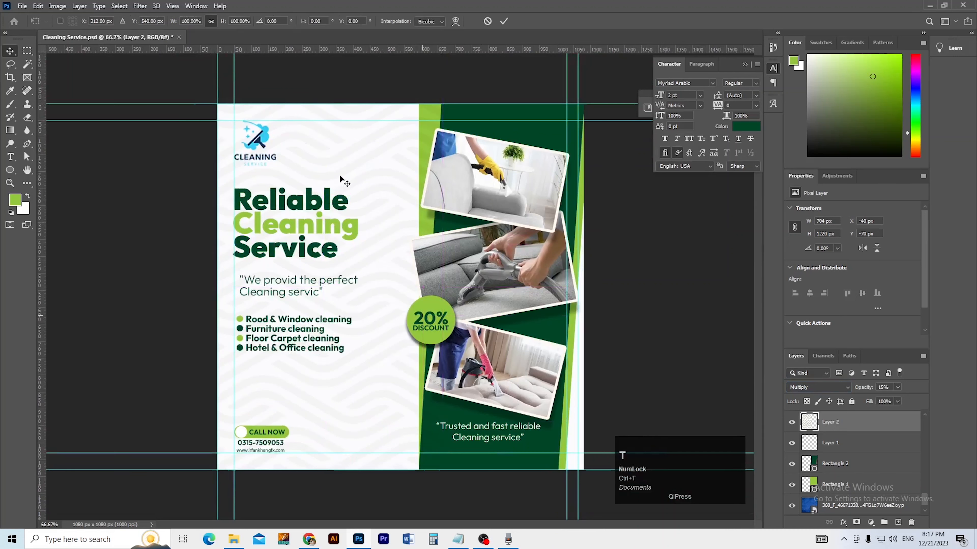
left_click_drag(317, 108, 330, 105)
left_click(361, 167, "ctrl+alt")
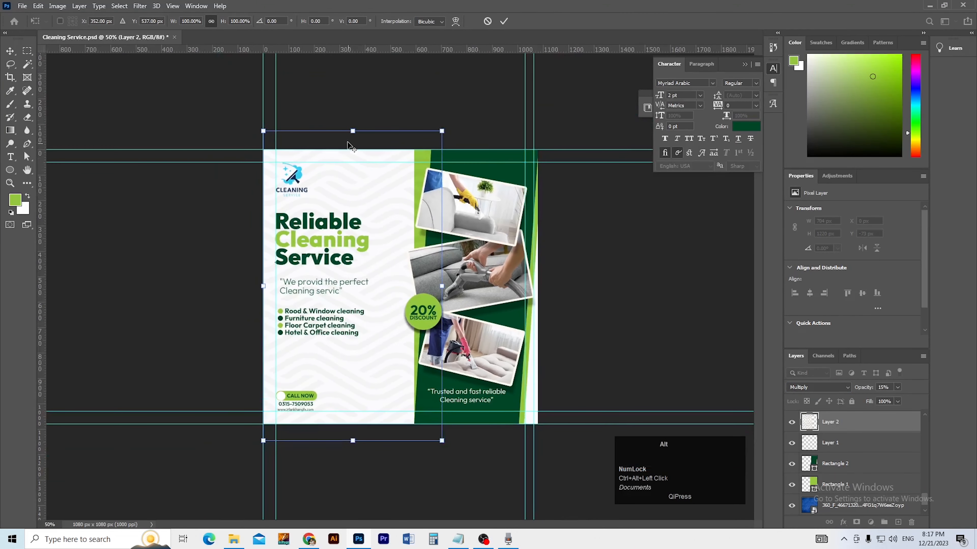
left_click_drag(353, 131, 353, 50)
left_click_drag(353, 192, 397, 193)
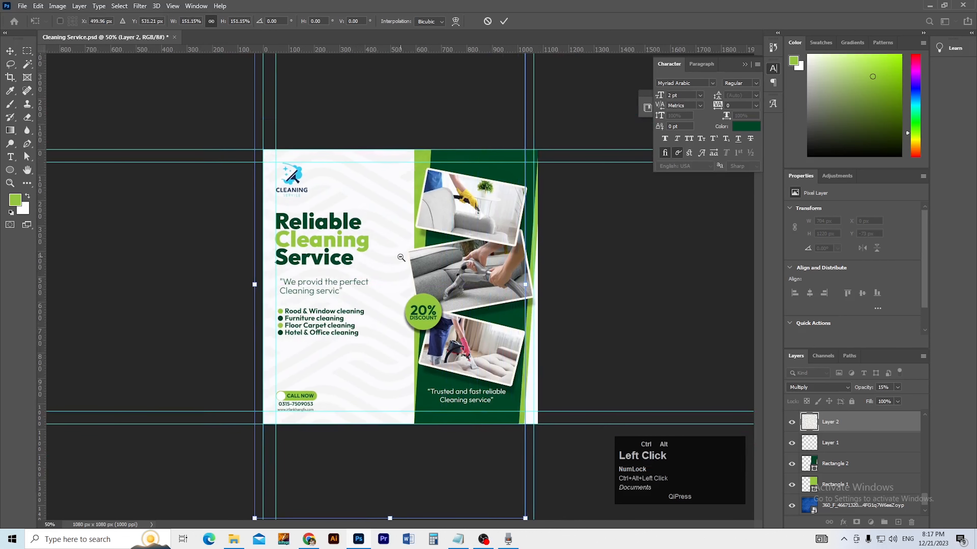
left_click(402, 258, "ctrl+alt")
left_click_drag(397, 445, 394, 457)
left_click(394, 412, "ctrl")
left_click(394, 413, "ctrl")
left_click_drag(373, 363, 396, 389)
left_click_drag(377, 351, 379, 346)
key("Return")
Step: Try the pattern at 33% opacity, then revert it to 15%
left_click(499, 197, "ctrl")
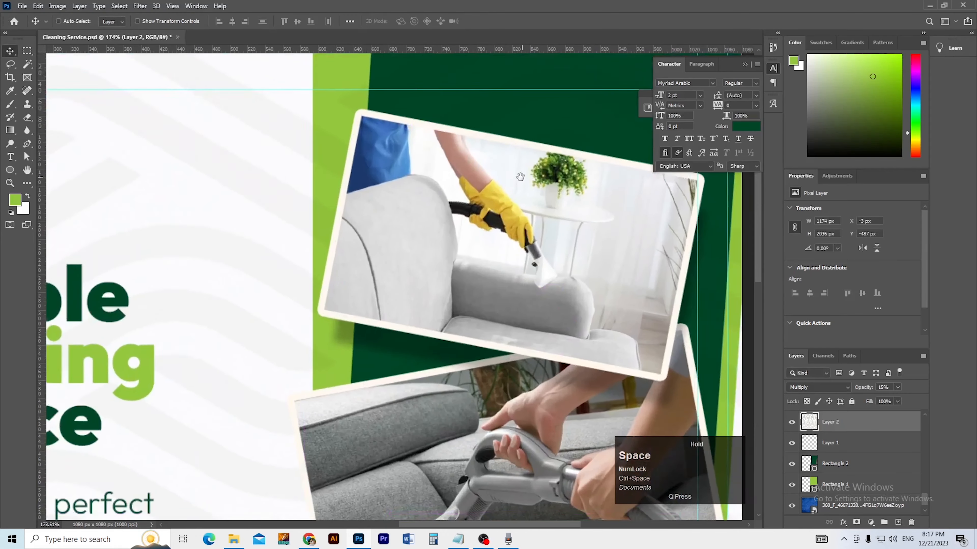
left_click_drag(519, 179, 437, 263)
left_click(437, 277, "ctrl+alt")
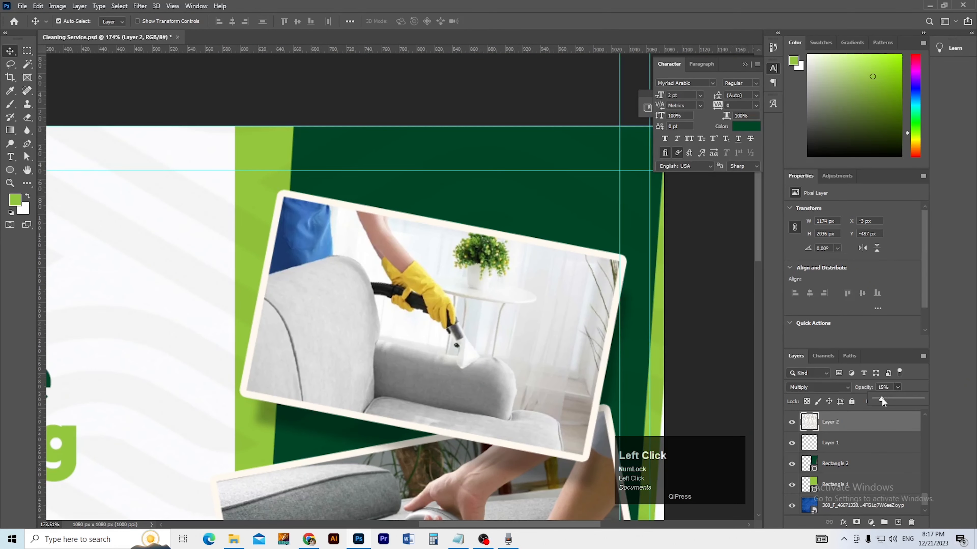
left_click_drag(888, 398, 890, 399)
key("ctrl+0")
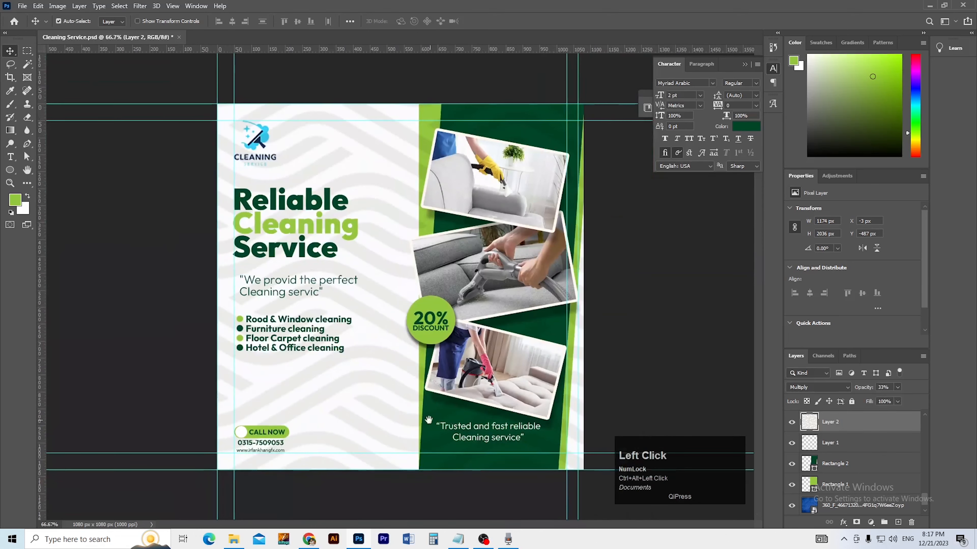
left_click(424, 410, "ctrl")
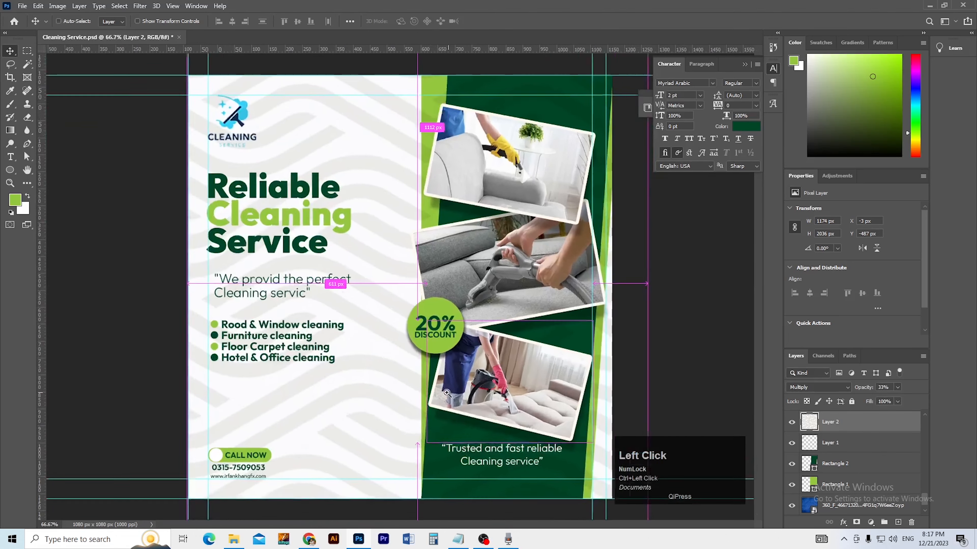
key("ctrl+0")
key("v")
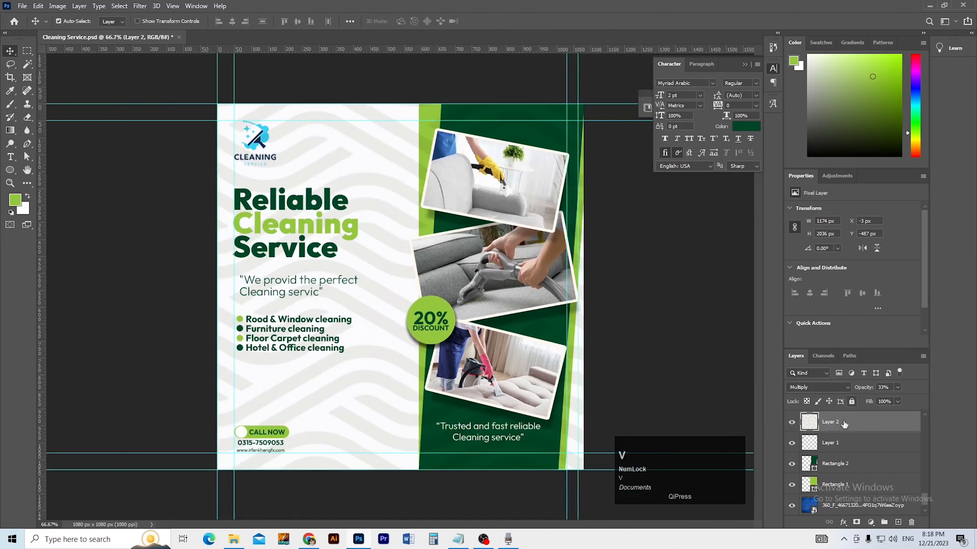
key("ctrl+z")
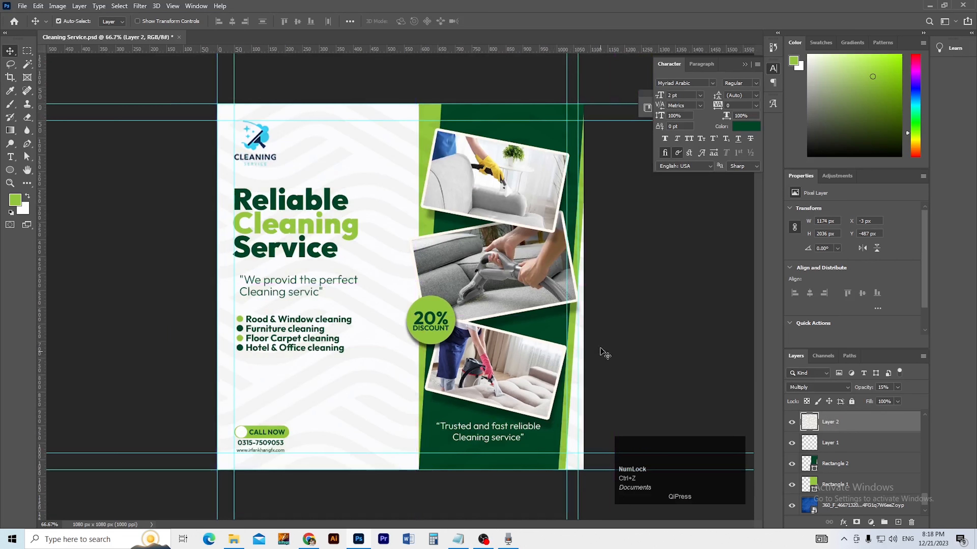
Step: Copy the pattern over the green right column to Layer 3 at 40% opacity and save
key("m")
left_click_drag(584, 104, 418, 469)
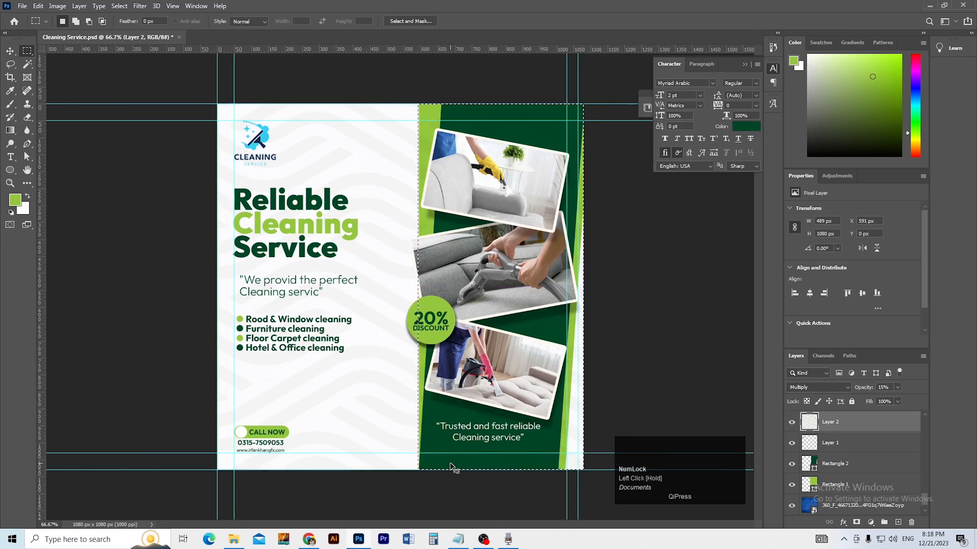
key("ctrl+j")
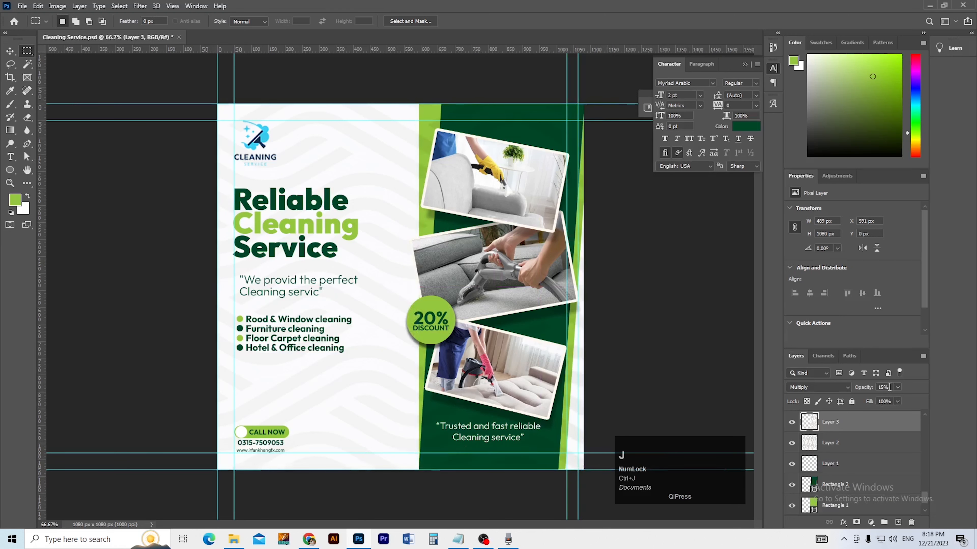
left_click(896, 388)
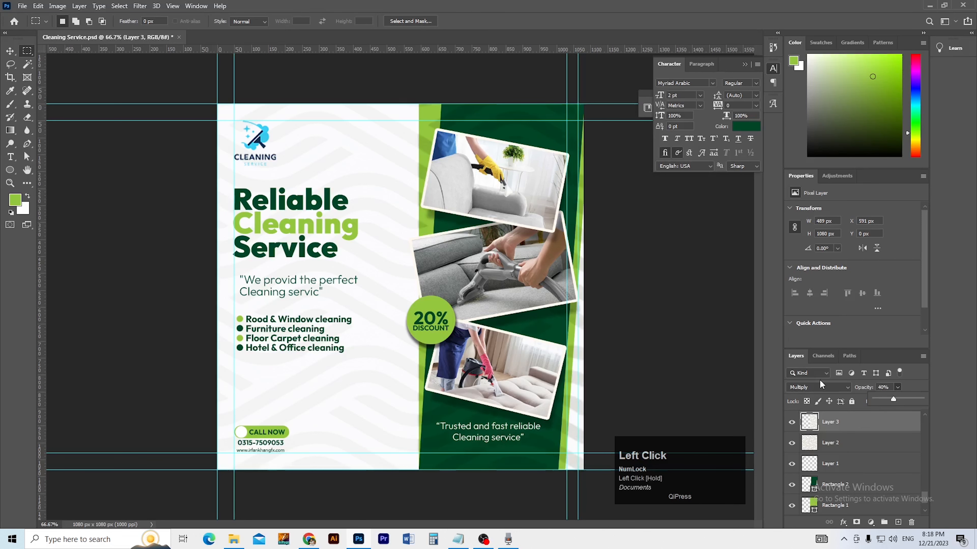
left_click(645, 383)
left_click(380, 383, "ctrl+alt")
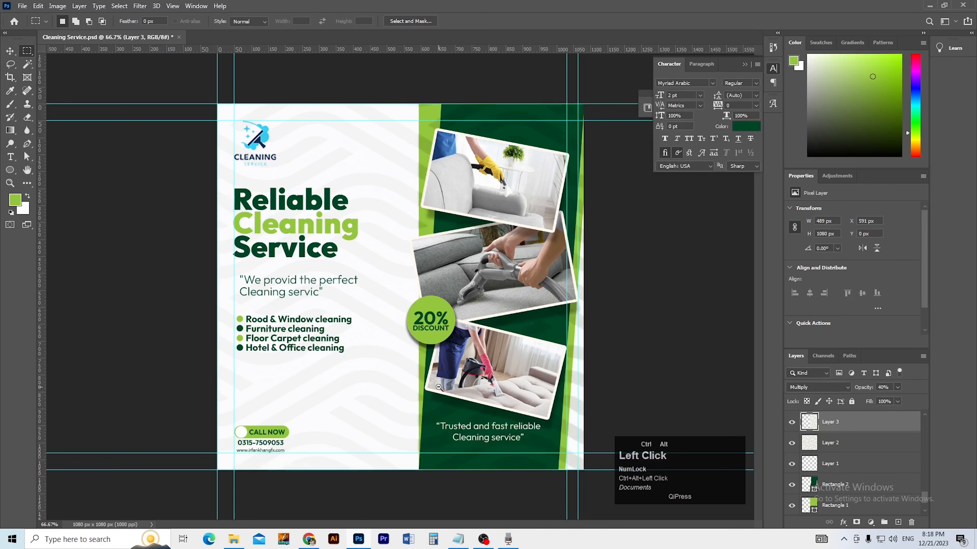
left_click(381, 382, "ctrl")
key("ctrl+s")
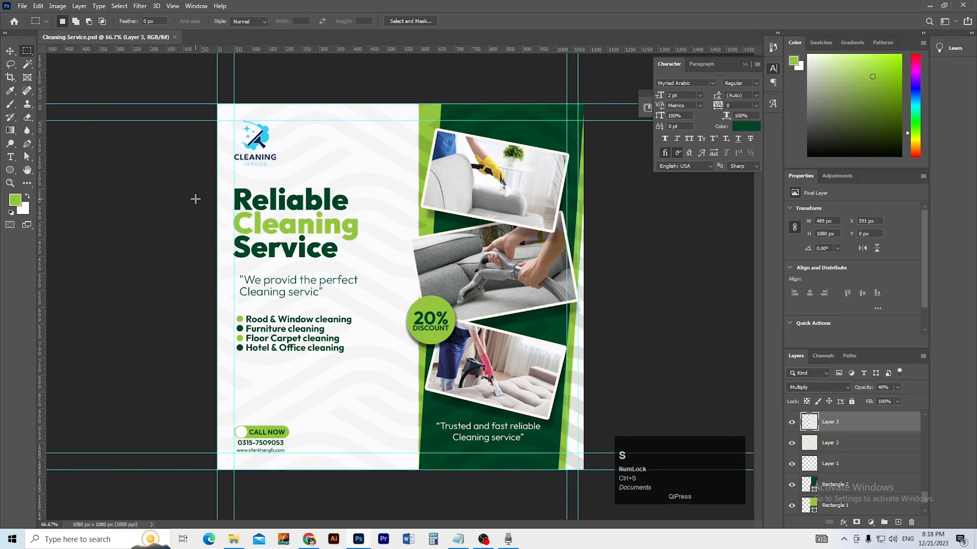
Step: Export the post via Export As as a 100% quality JPG
left_click(22, 6)
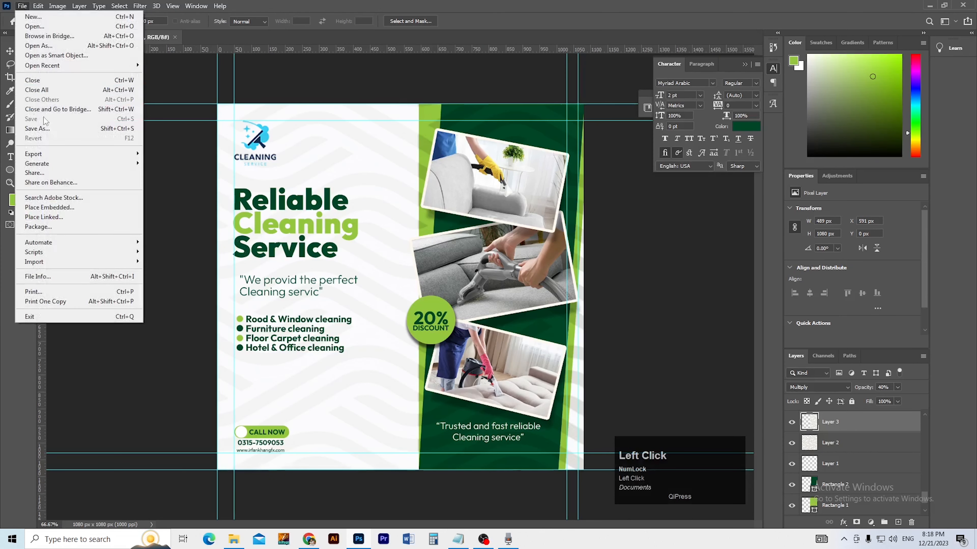
left_click(114, 156)
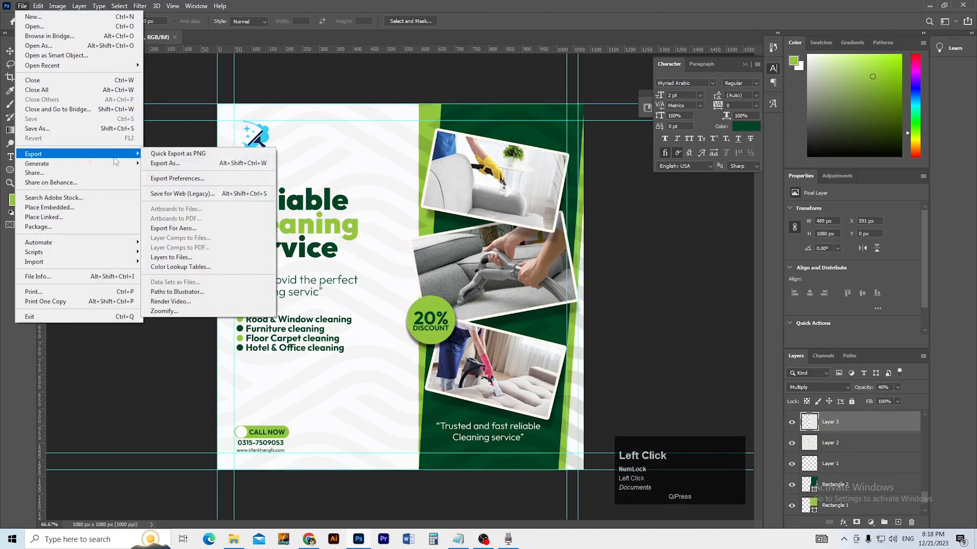
left_click(165, 163)
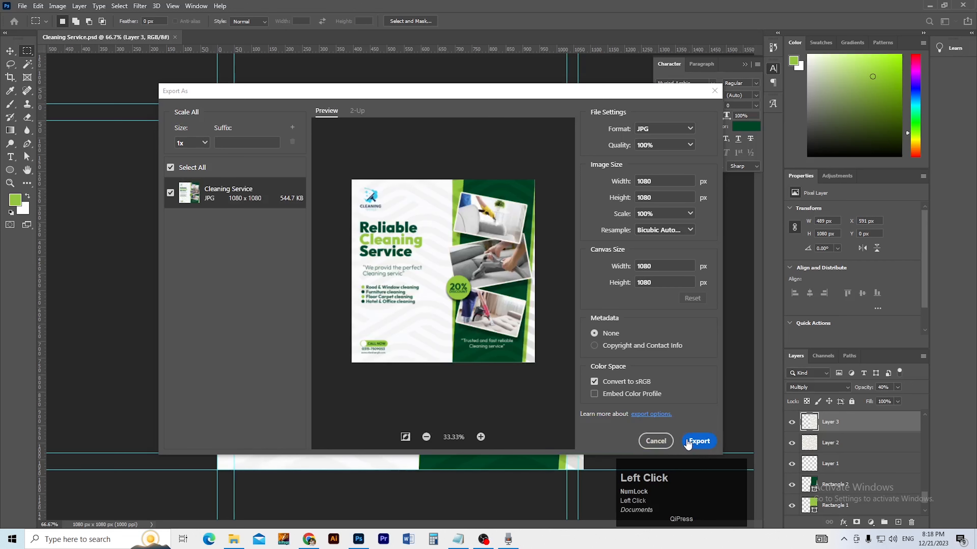
left_click(701, 443)
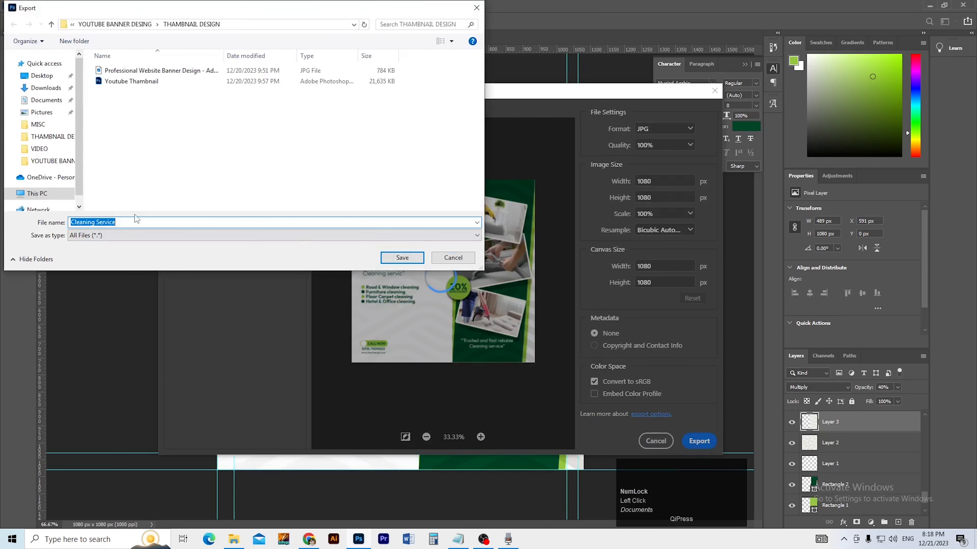
Step: Save the export as Cleaning Service into the MIAL folder using its copied path
left_click(138, 220)
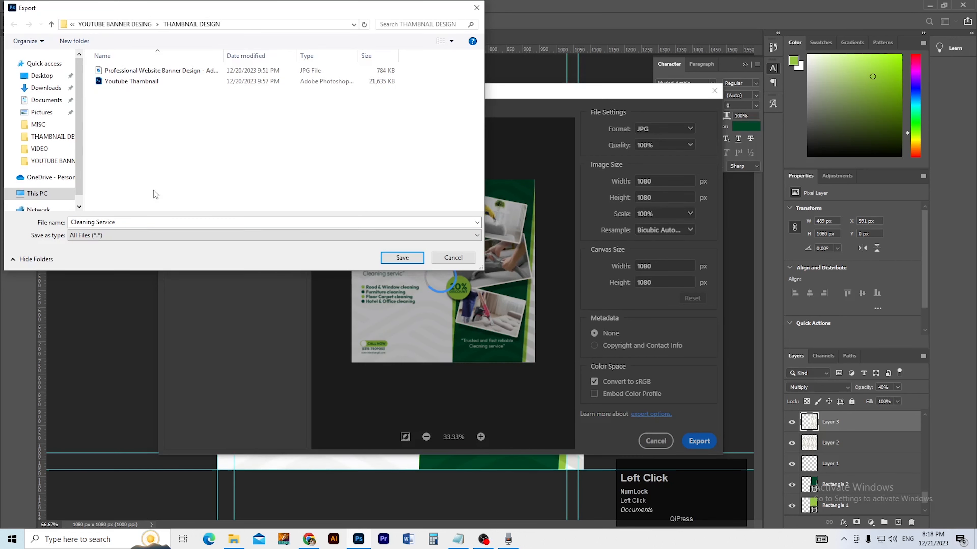
left_click(233, 538)
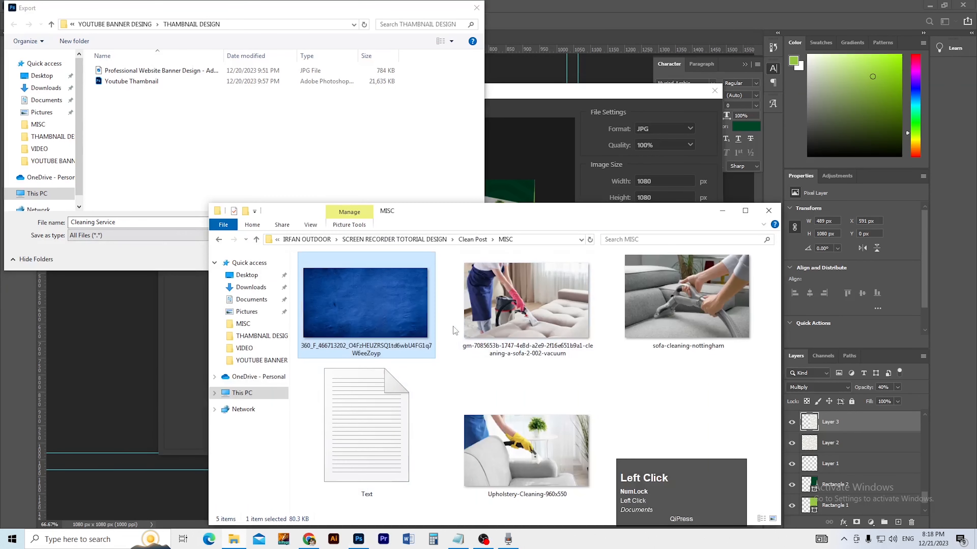
key("BackSpace")
double_click(347, 280)
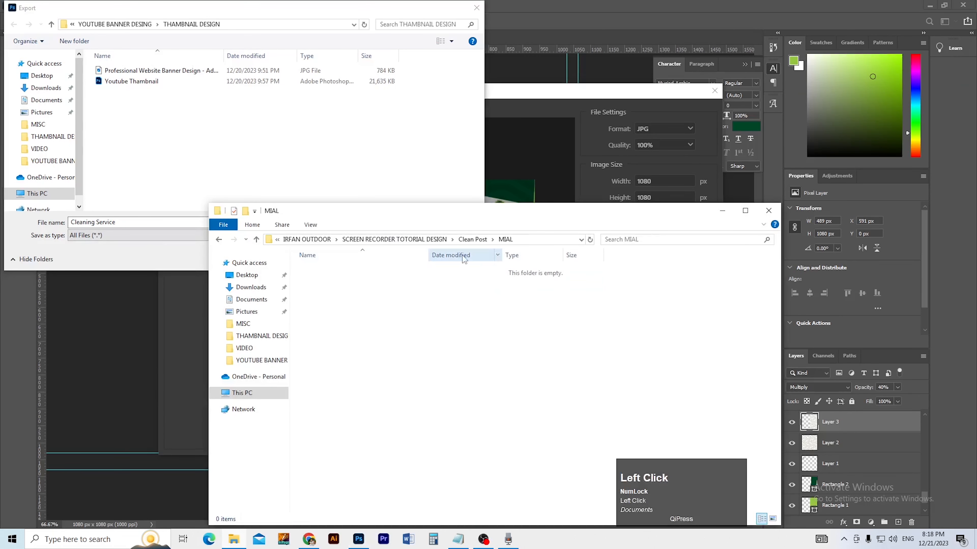
left_click(499, 239)
key("ctrl+c")
left_click(168, 222)
key("ctrl+v")
key("Return")
key("Return")
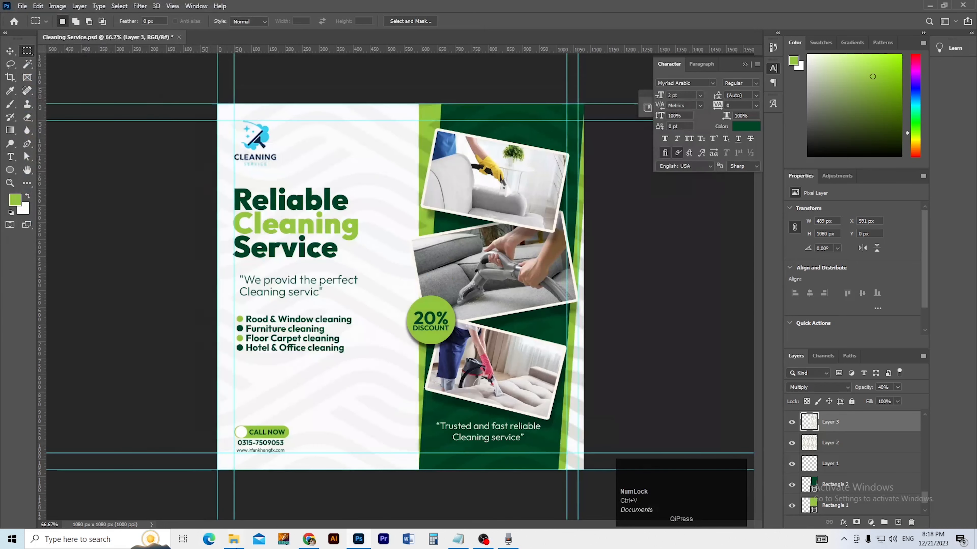
left_click(233, 539)
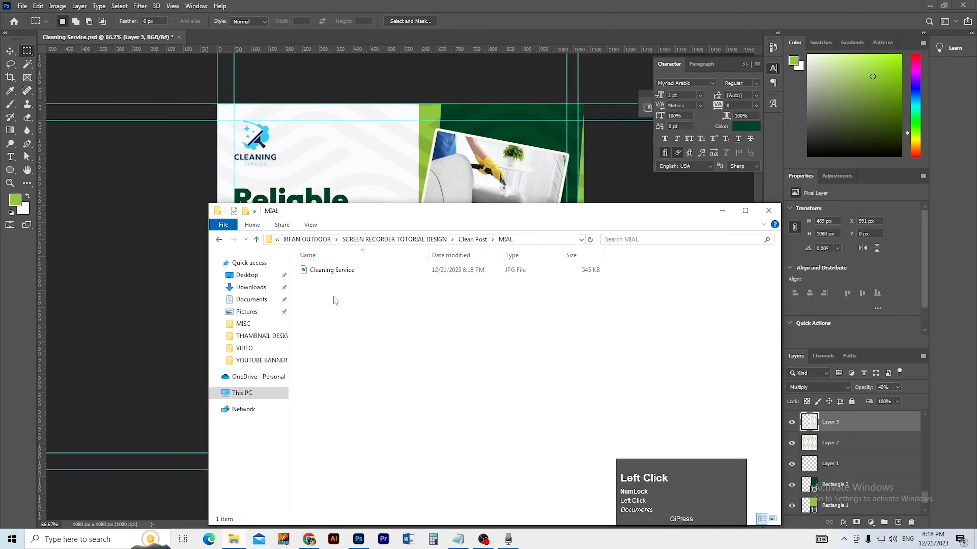
Step: Open Cleaning Service.jpg in Windows Photos and review the finished post
double_click(329, 271)
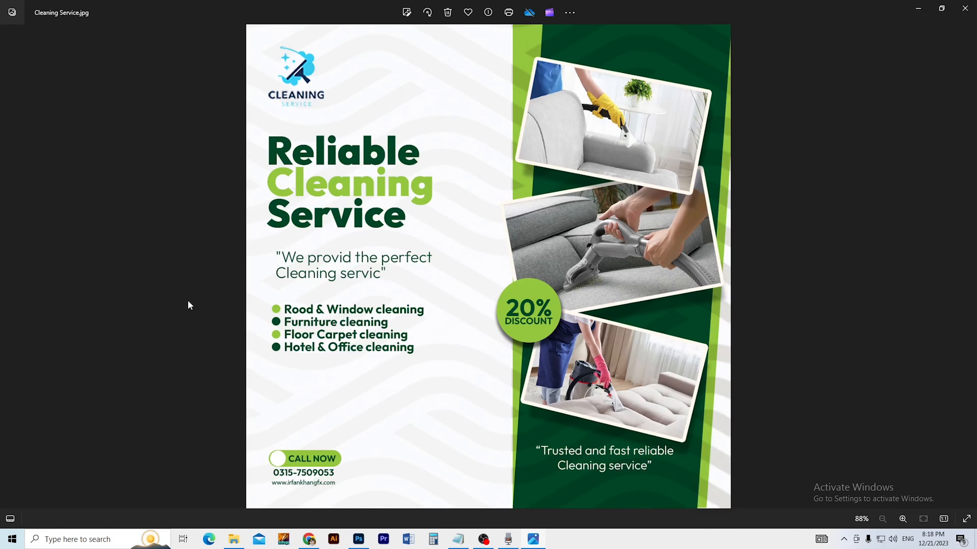
scroll(215, 339, "down", 2)
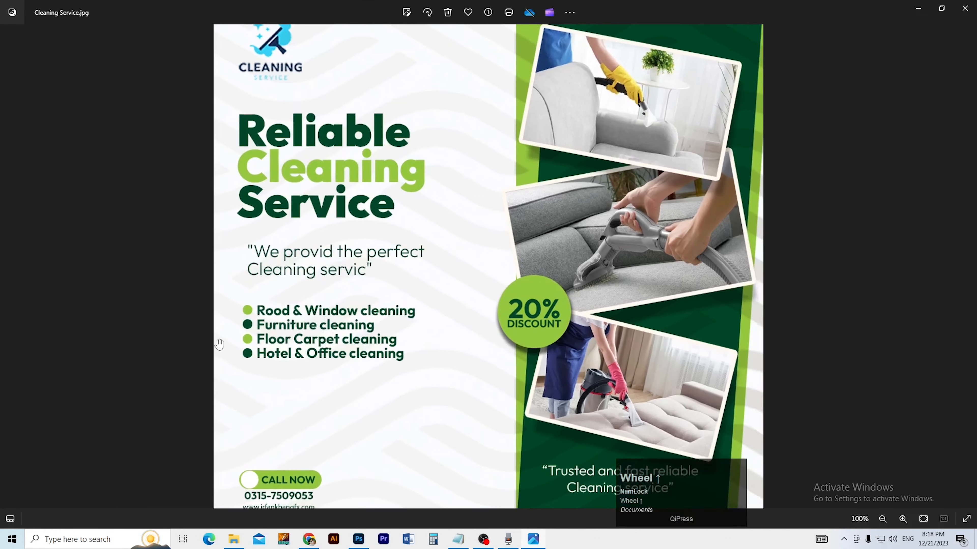
left_click(507, 539)
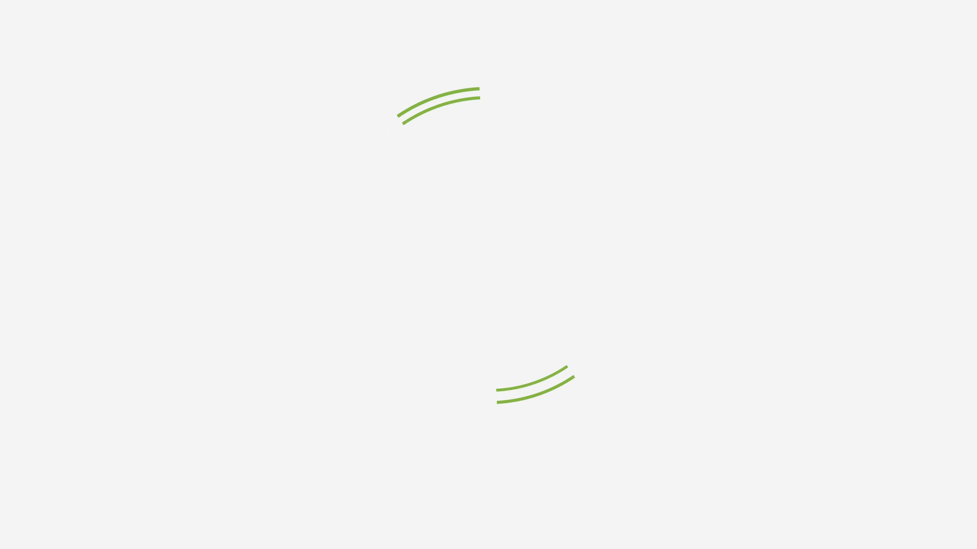